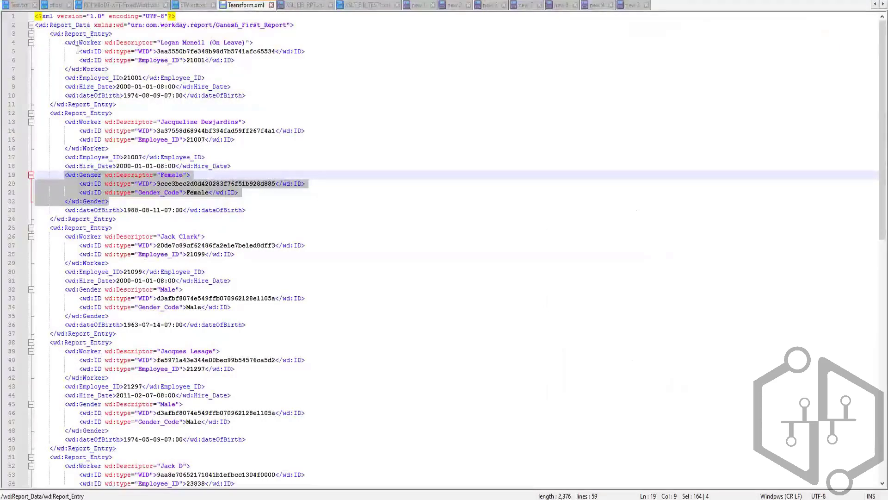
Examine the wd:Worker descriptor and the wd:Employee_ID element of the first report entry in Teansform.xml.
left_click(120, 76)
left_click_drag(122, 78, 70, 78)
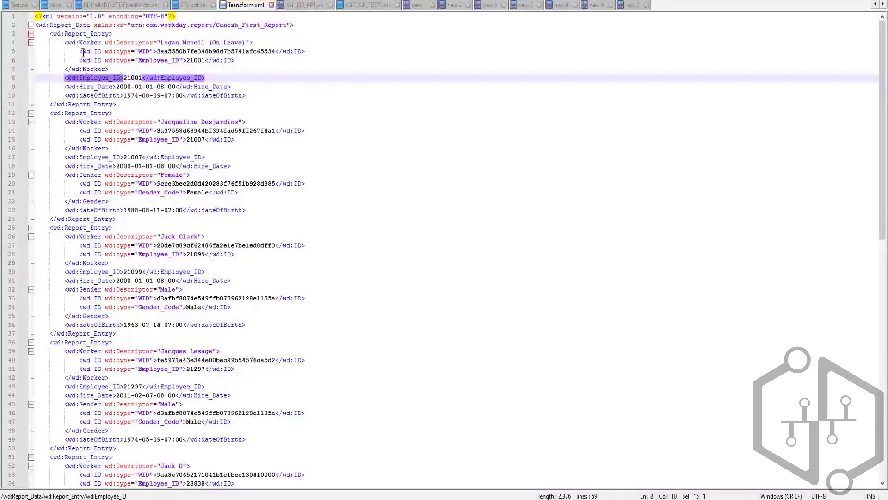
left_click_drag(66, 42, 240, 46)
left_click(126, 43)
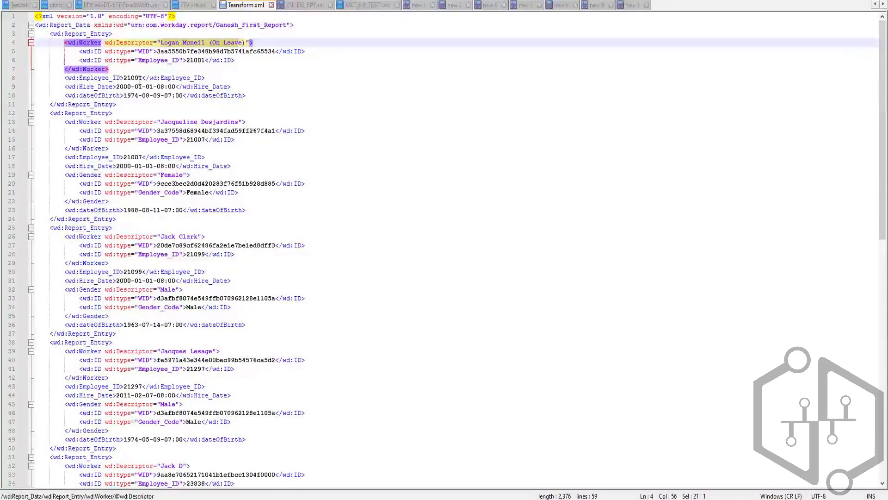
left_click_drag(141, 77, 125, 78)
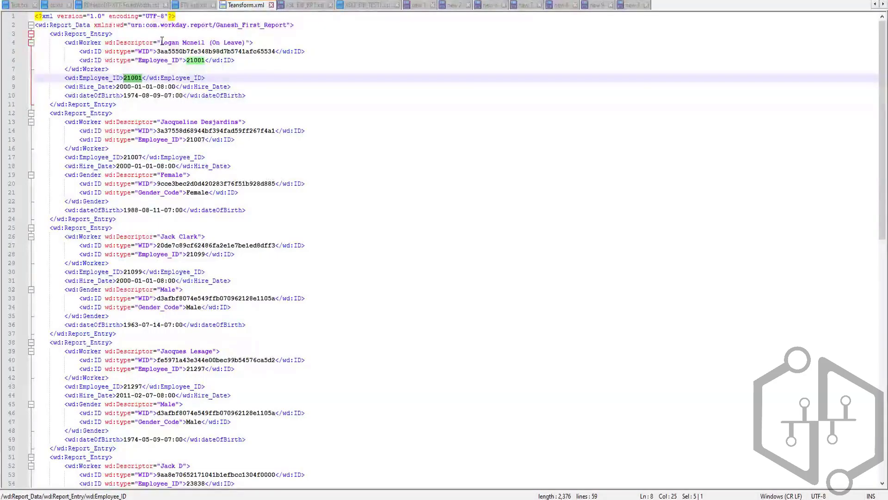
left_click_drag(161, 42, 246, 43)
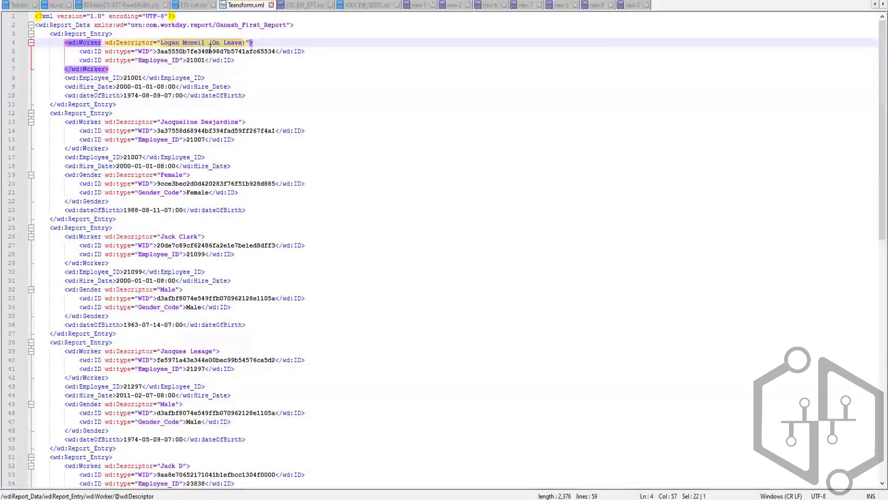
left_click(67, 79)
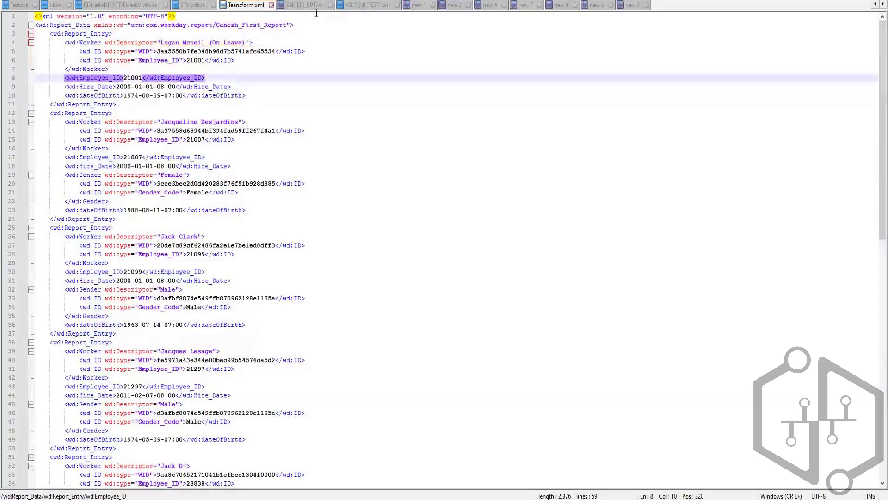
Insert three blank lines above the xsl:template match="/" line in XSLT_EIB_TEST1.xsl.
left_click(344, 6)
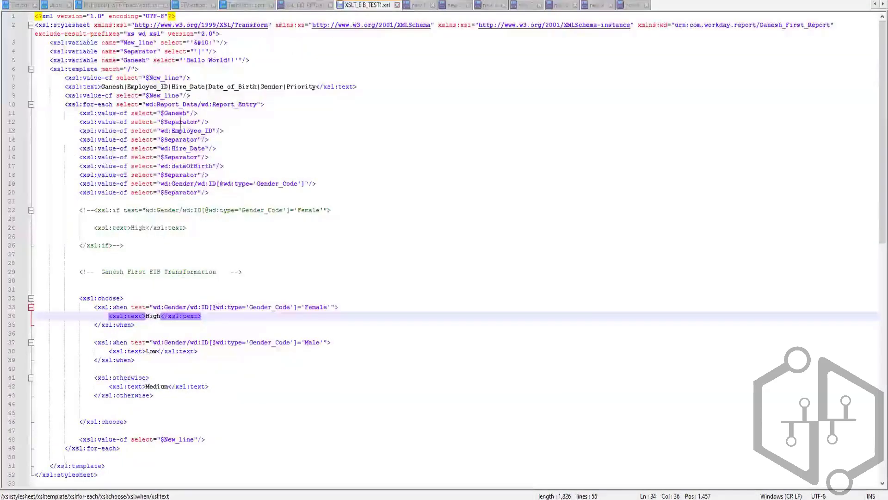
left_click(51, 70)
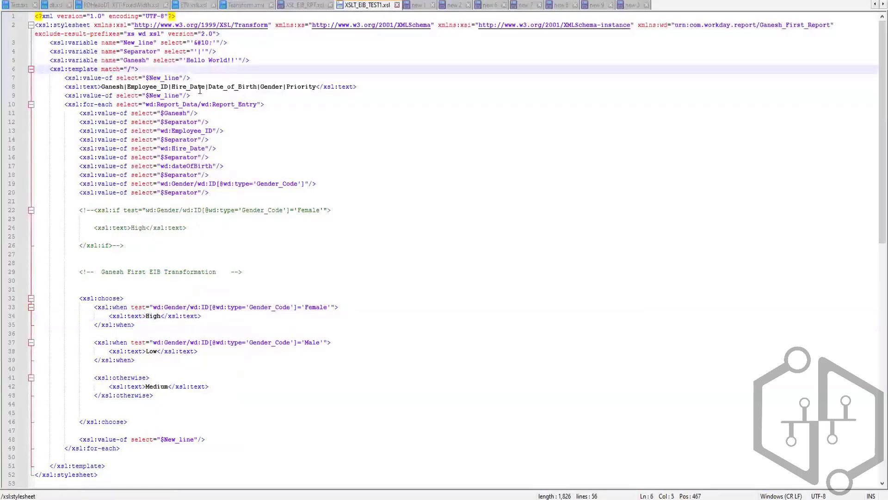
key("Return")
key("Return")
key("Return")
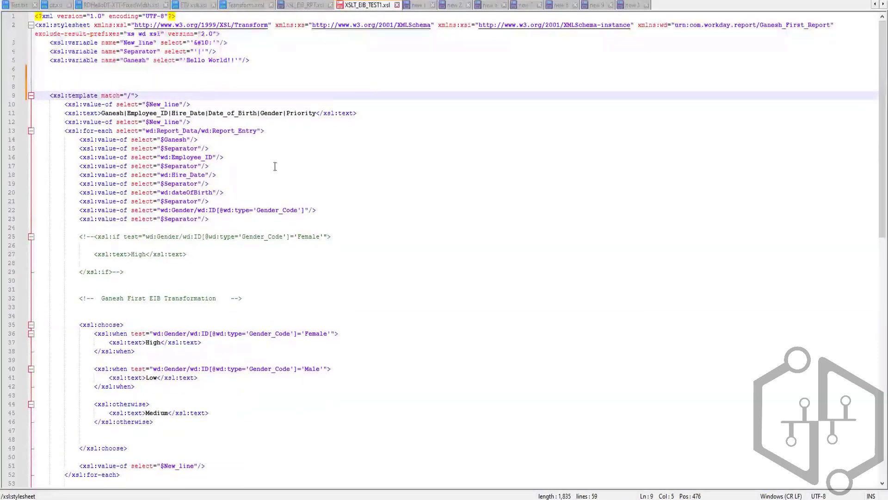
Review the stylesheet's for-each path and wd:Employee_ID select, and the second entry's Gender descriptor and Gender_Code value in Teansform.xml.
left_click_drag(146, 131, 198, 131)
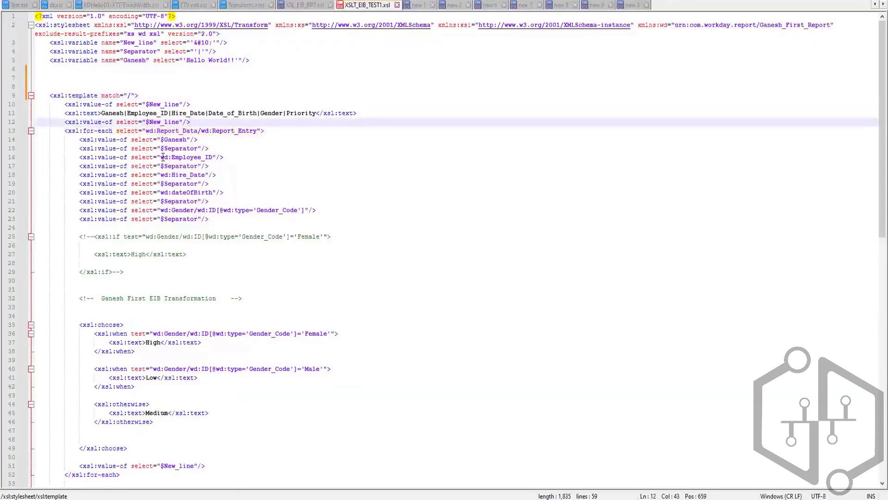
left_click_drag(161, 158, 210, 157)
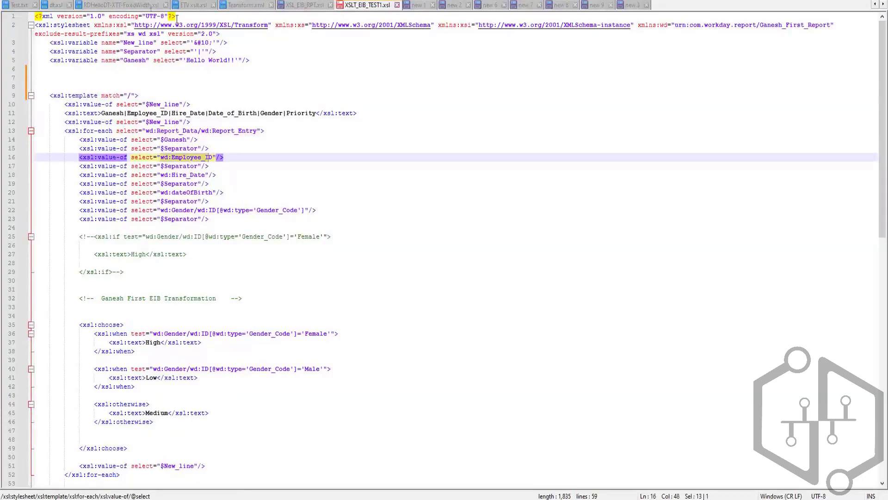
key("ctrl+Tab")
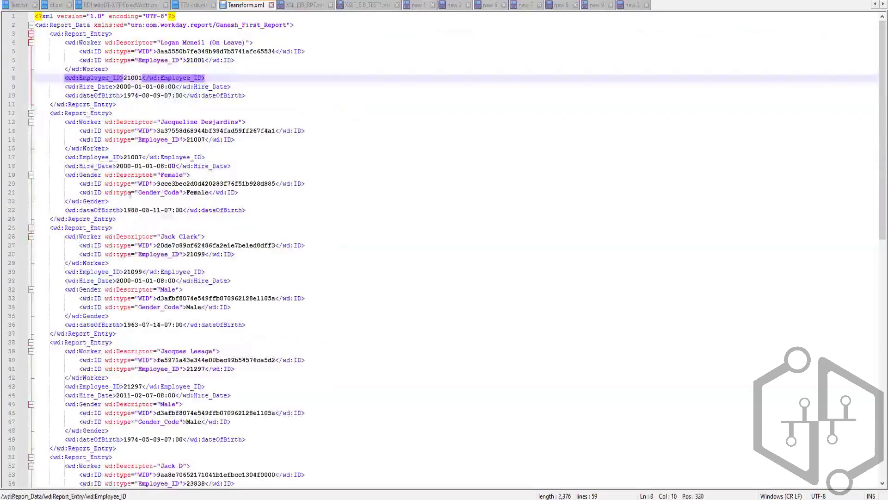
left_click(154, 174)
left_click(173, 174)
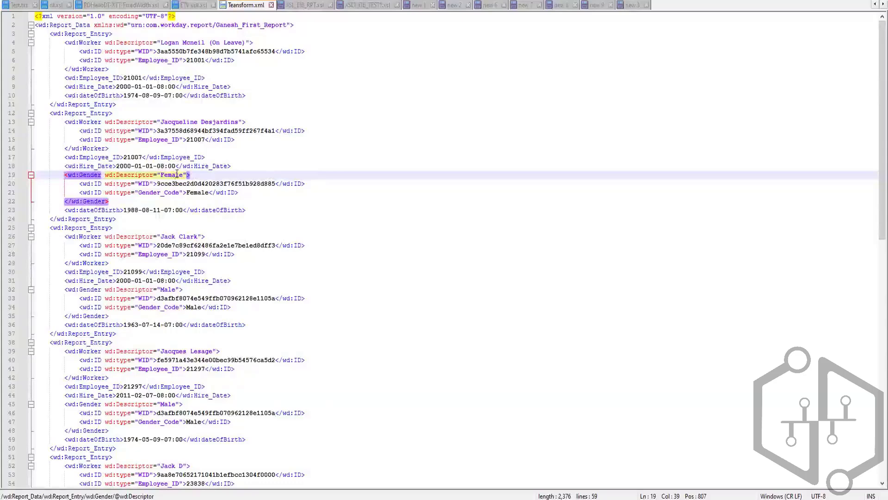
double_click(200, 192)
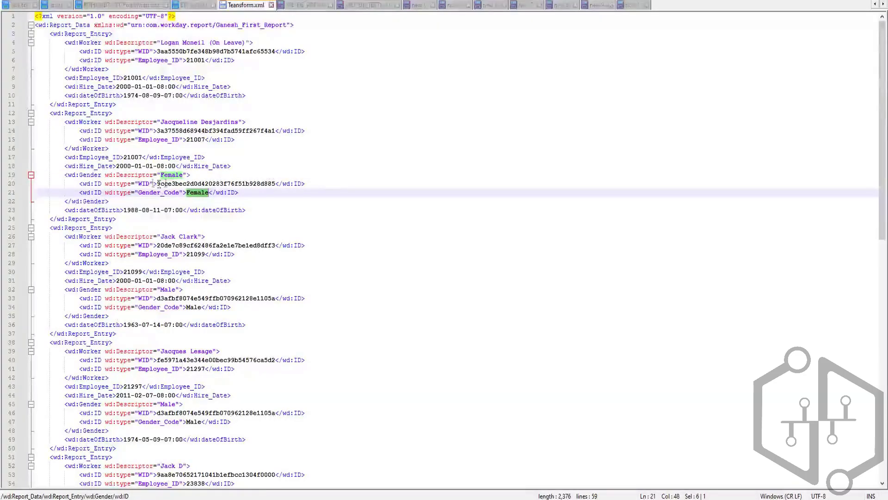
double_click(171, 174)
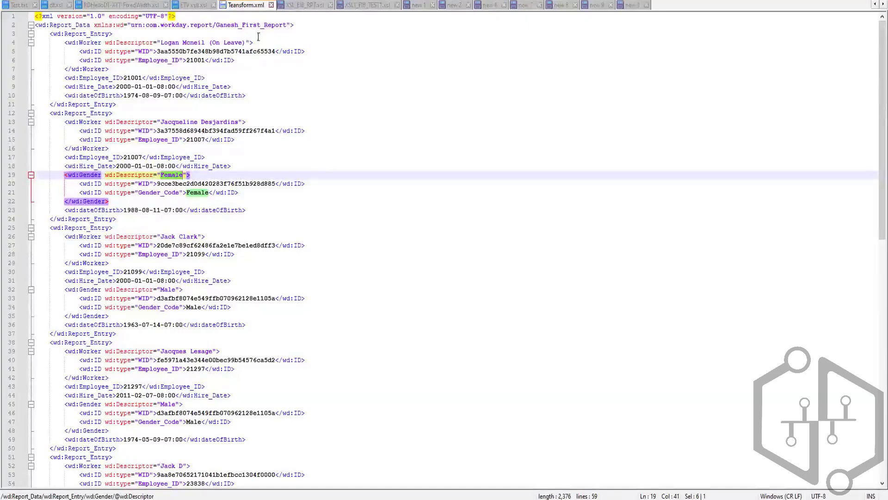
Compare the Gender_Code value in Teansform.xml with the wd:Gender/wd:ID select path in XSLT_EIB_TEST1.xsl.
left_click(362, 5)
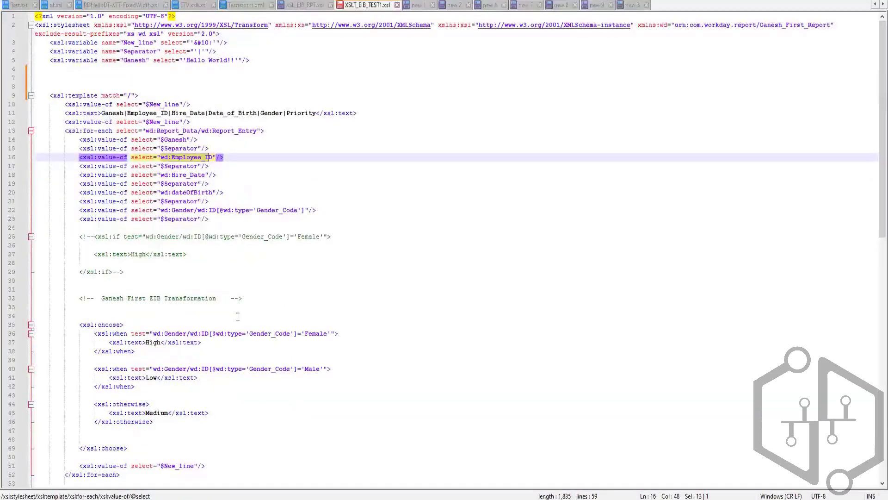
left_click(248, 6)
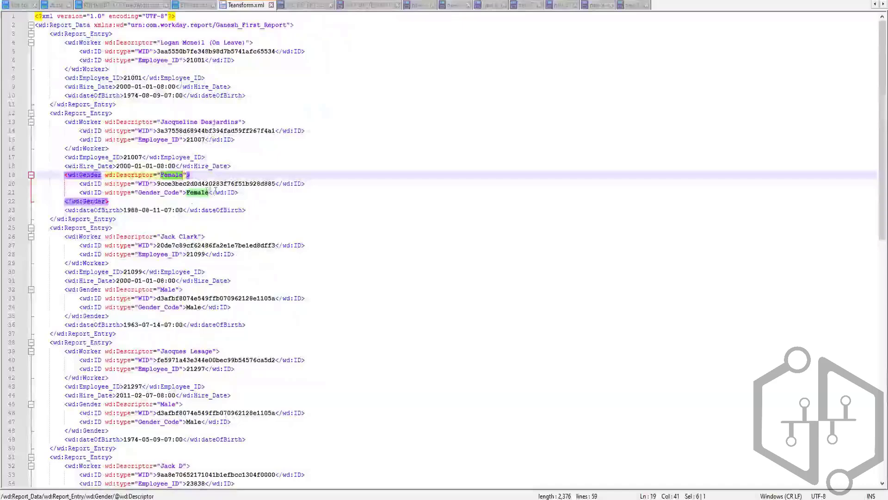
left_click_drag(209, 192, 187, 194)
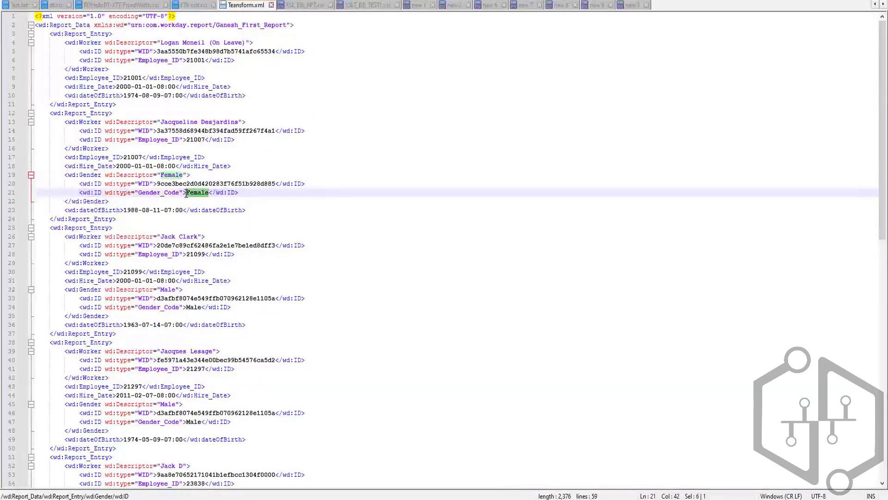
left_click(357, 6)
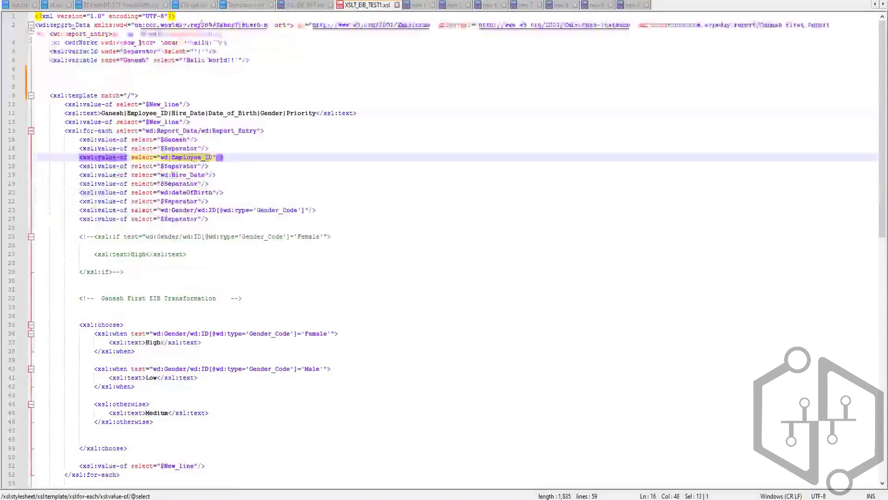
left_click(161, 210)
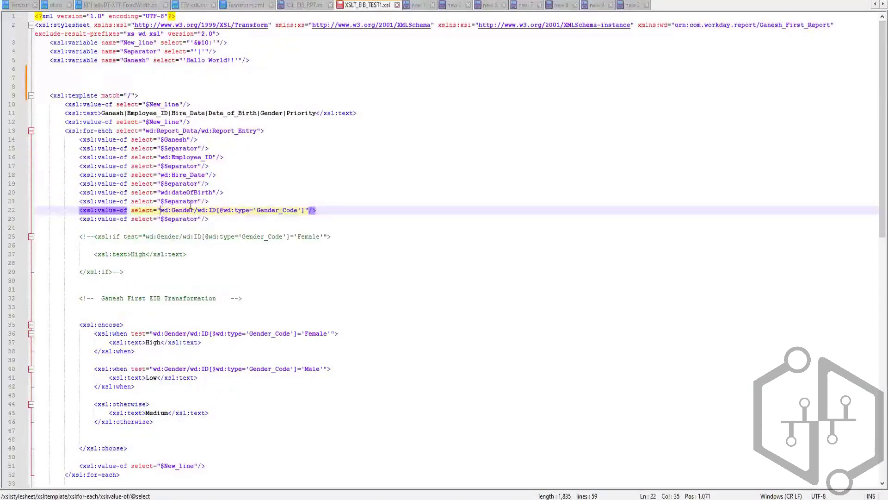
left_click(190, 205, "shift")
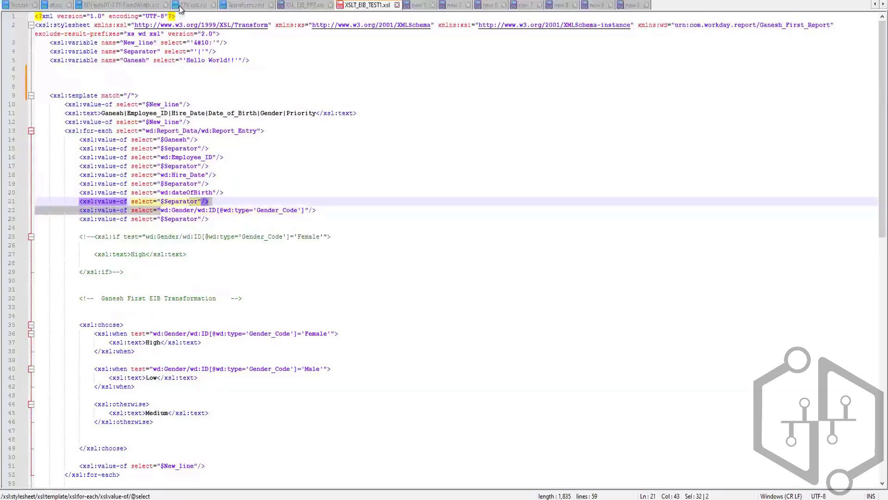
Copy the second report entry's whole wd:Gender block from Teansform.xml and paste it below the commented xsl:if line in XSLT_EIB_TEST1.xsl.
left_click(242, 6)
double_click(198, 193)
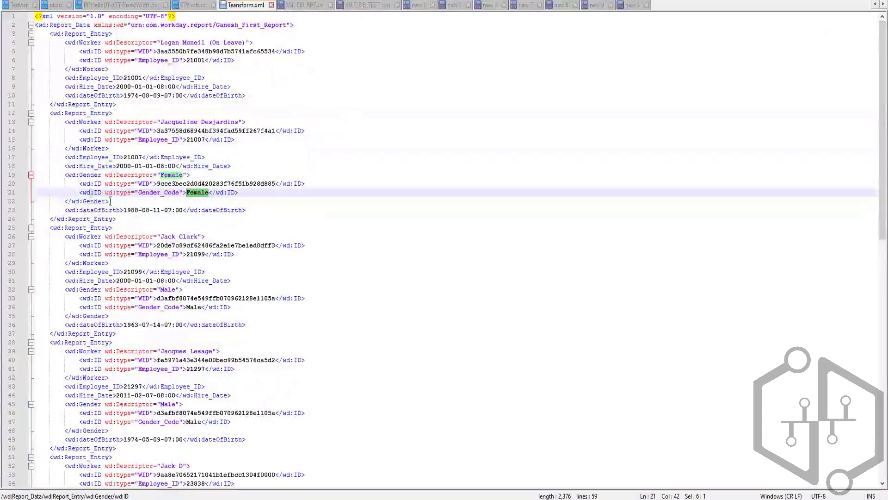
left_click_drag(110, 201, 65, 175)
key("ctrl+c")
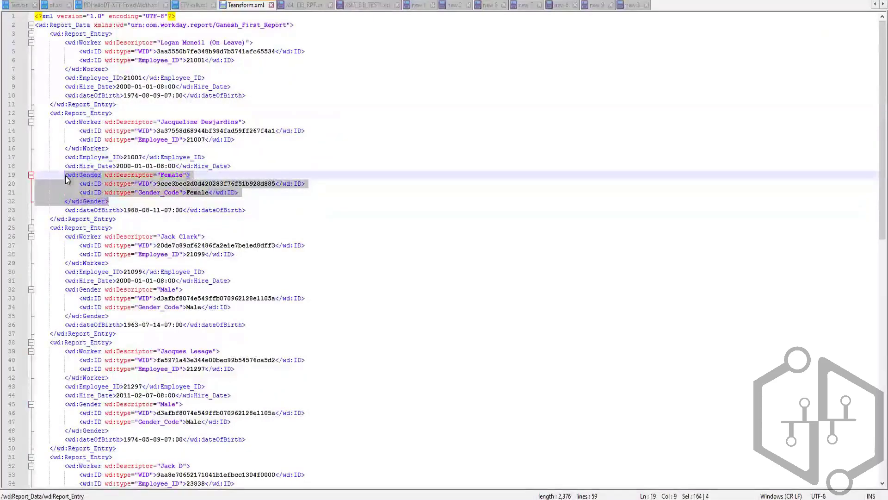
left_click(301, 5)
left_click(362, 8)
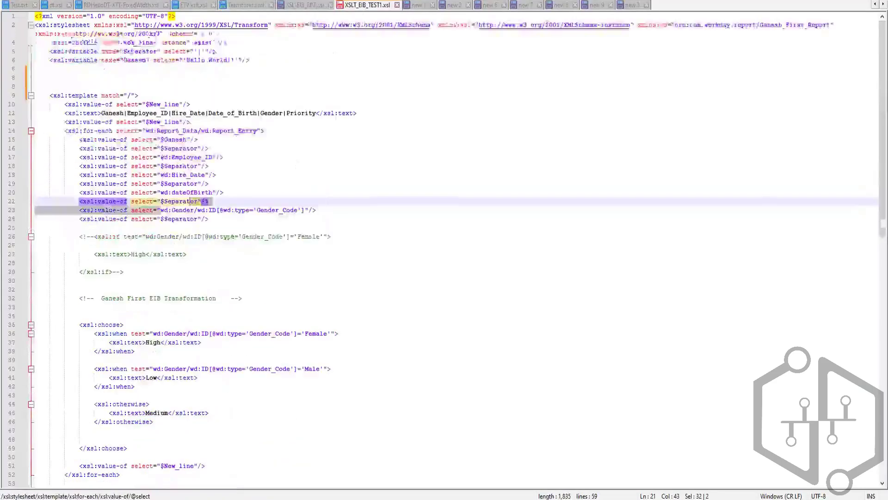
left_click(337, 236)
key("Return")
key("Return")
key("Return")
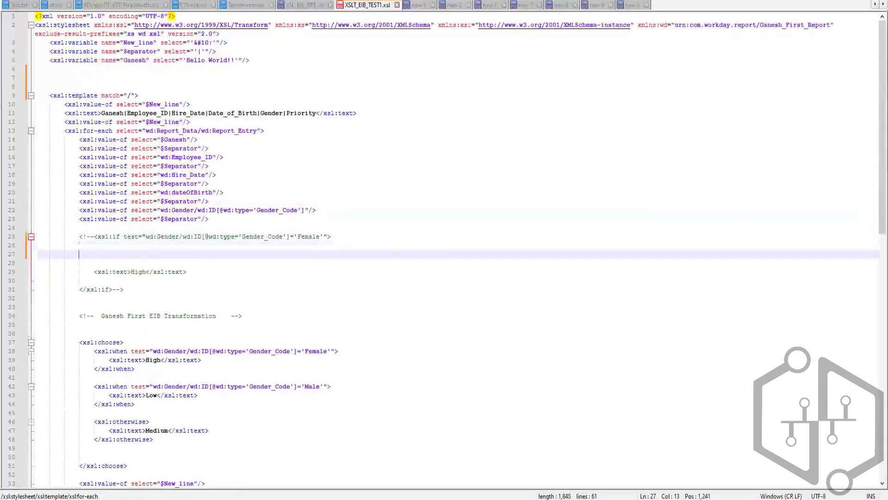
key("ctrl+v")
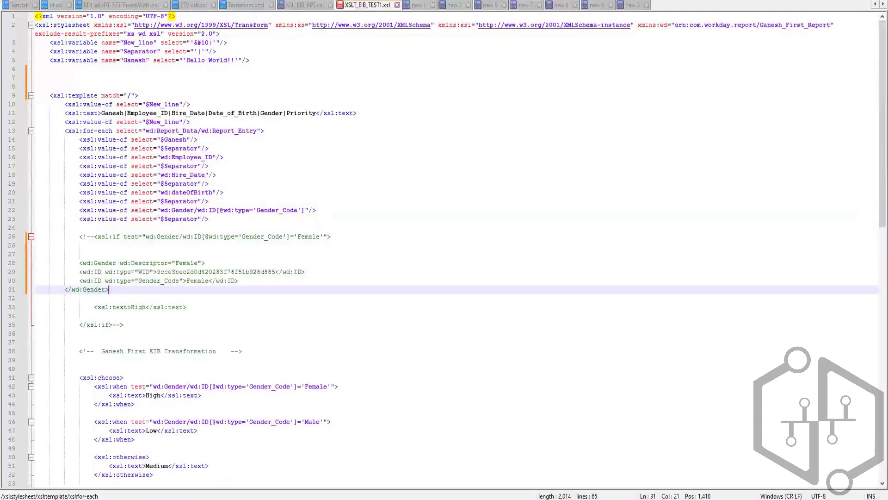
Indent the pasted block so the closing wd:Gender tag aligns with its opening tag and both wd:ID lines sit one level deeper.
left_click(65, 290)
key("Tab")
left_click(80, 272)
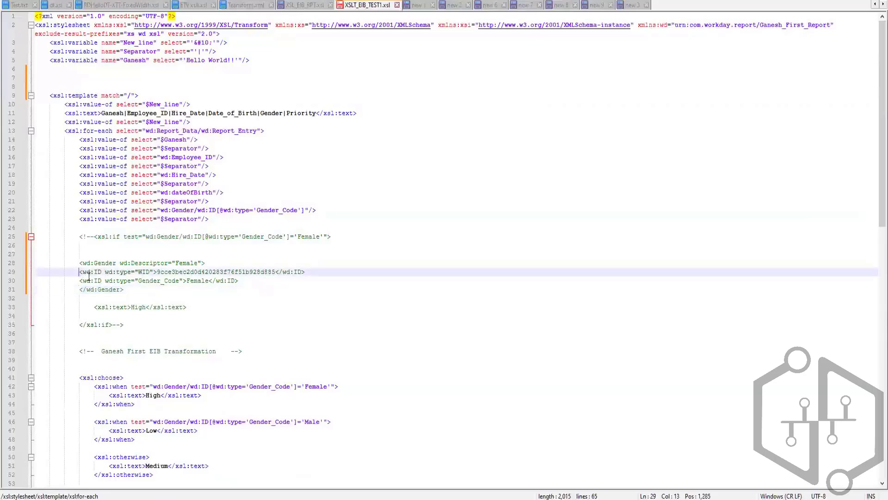
key("Tab")
left_click(81, 280)
key("Tab")
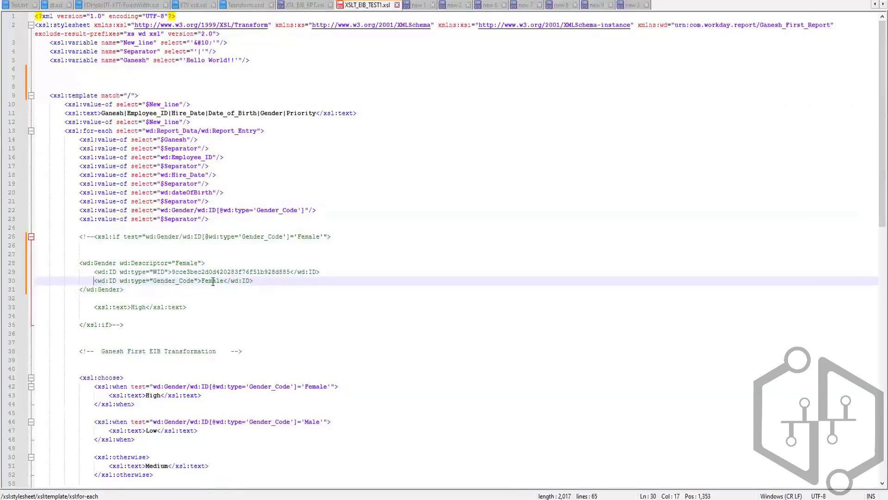
Examine how the pasted Gender block's element, type attribute and value correspond to the path in the commented xsl:if test.
left_click_drag(202, 280, 224, 282)
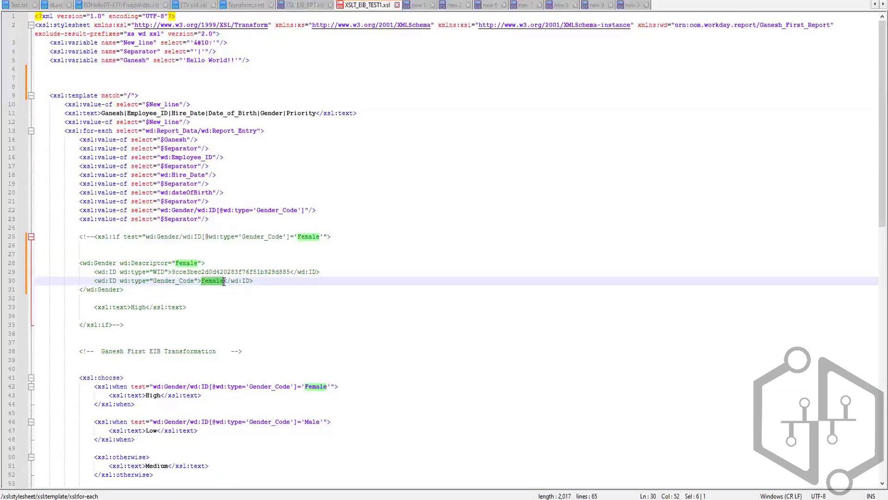
left_click(116, 262)
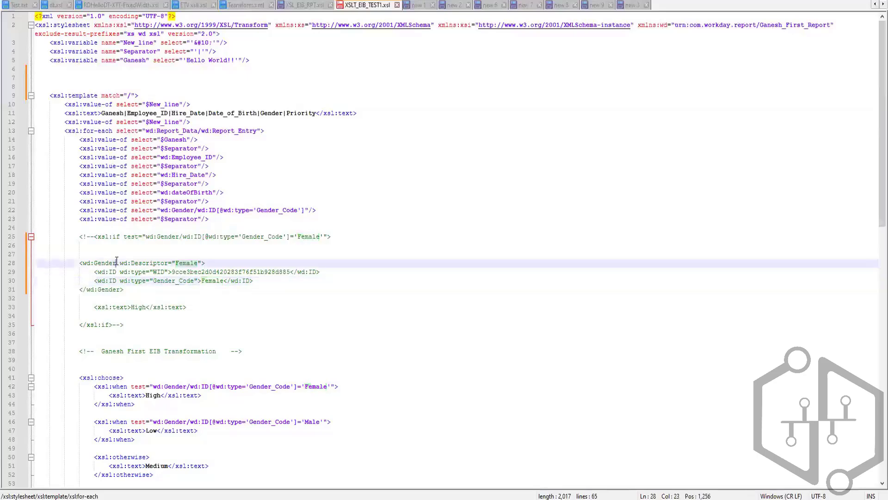
left_click_drag(116, 262, 84, 262)
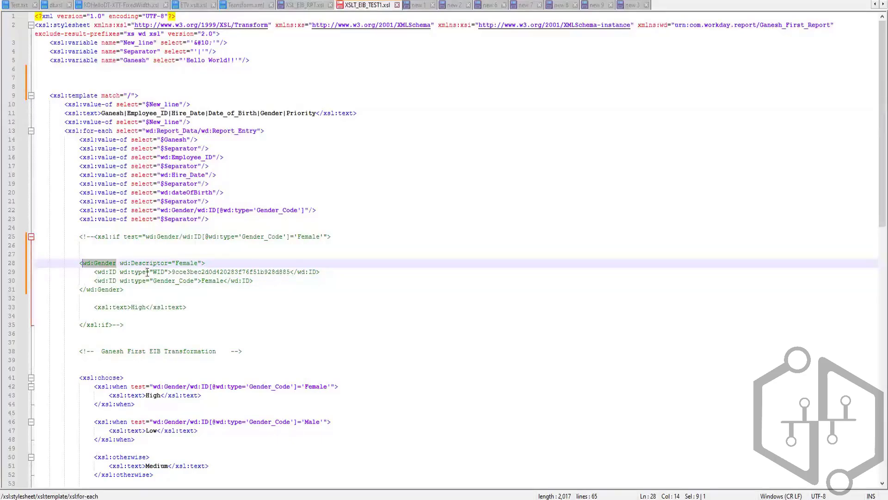
left_click_drag(135, 272, 195, 279)
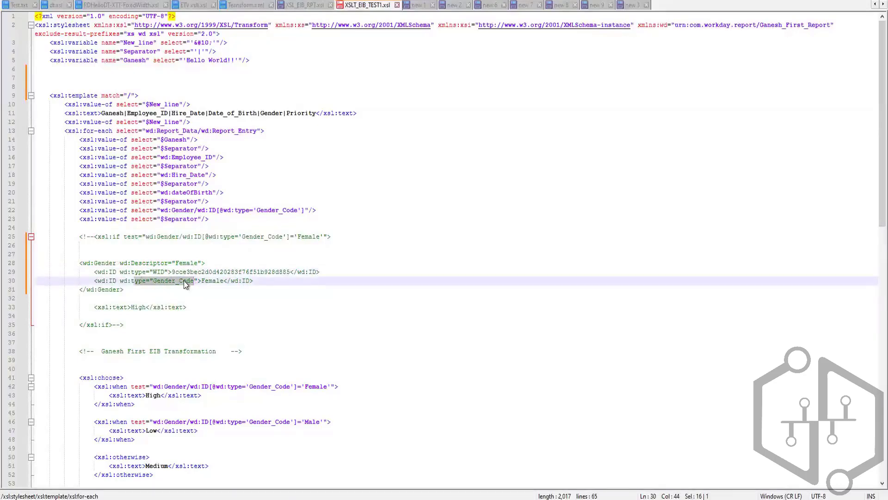
left_click(207, 236)
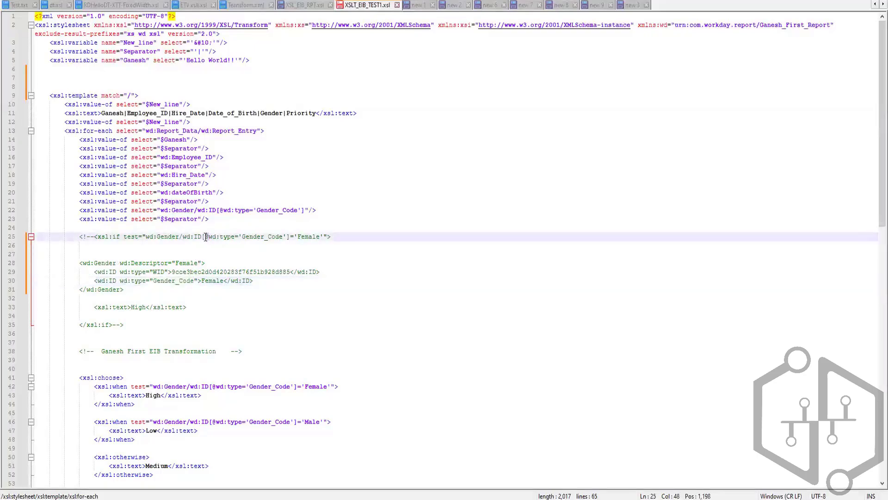
left_click_drag(207, 237, 287, 236)
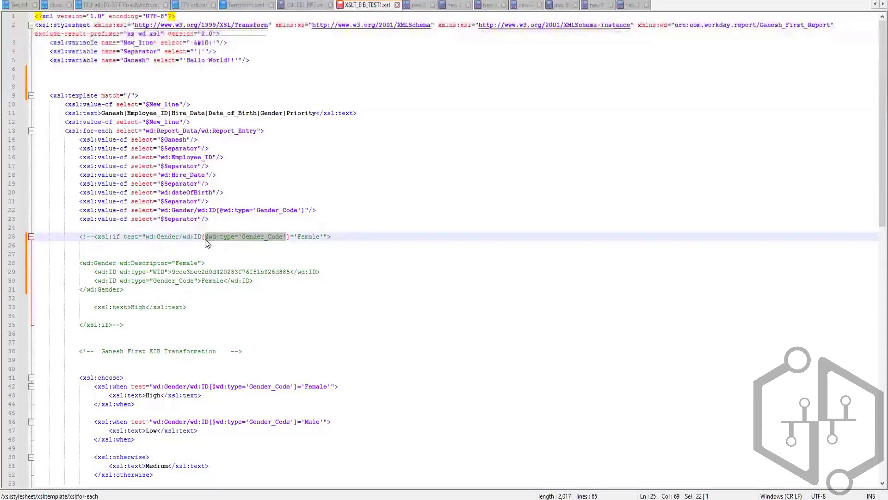
left_click(217, 241)
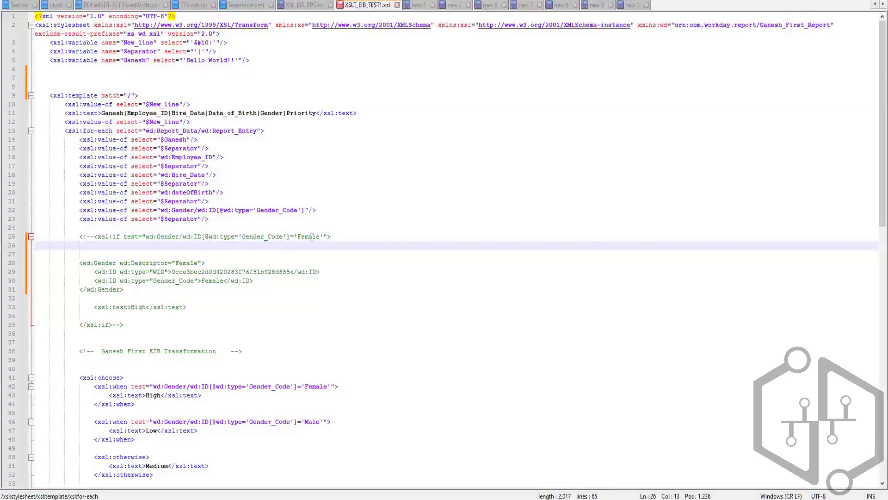
left_click_drag(290, 237, 147, 238)
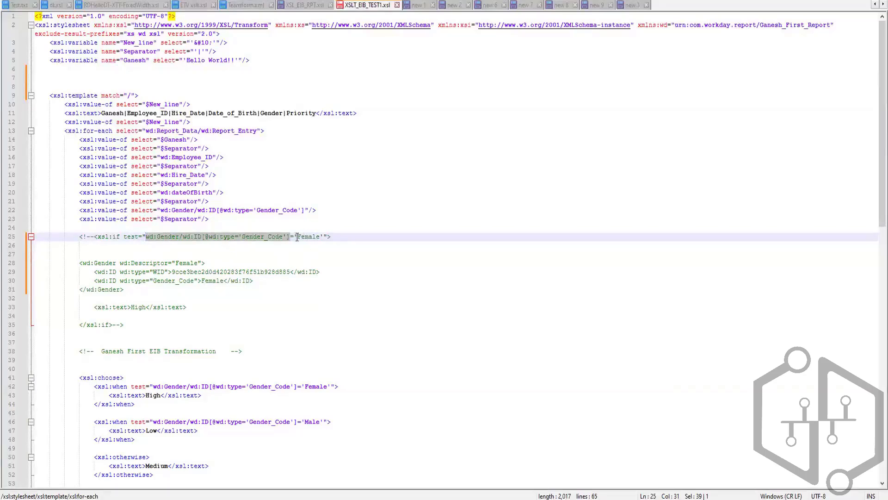
Compare the 'Female' value in the commented xsl:if test with the Gender_Code value in the pasted wd:Gender block.
left_click_drag(298, 236, 320, 235)
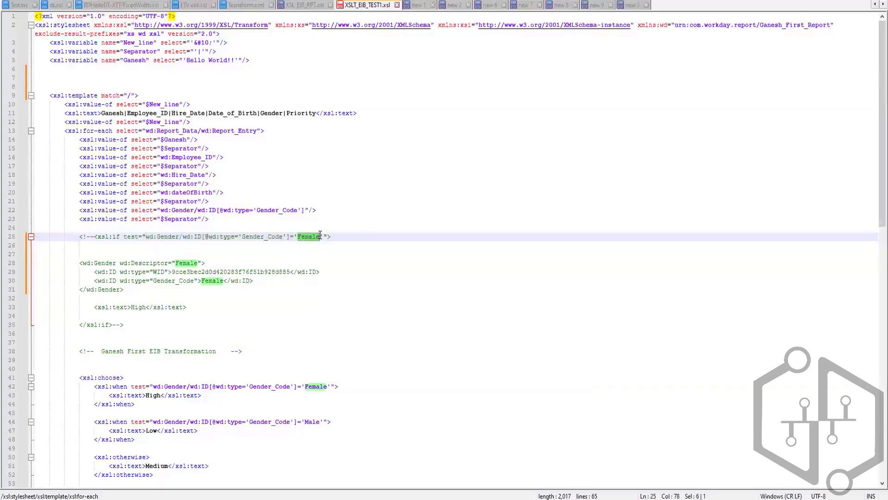
left_click(220, 279)
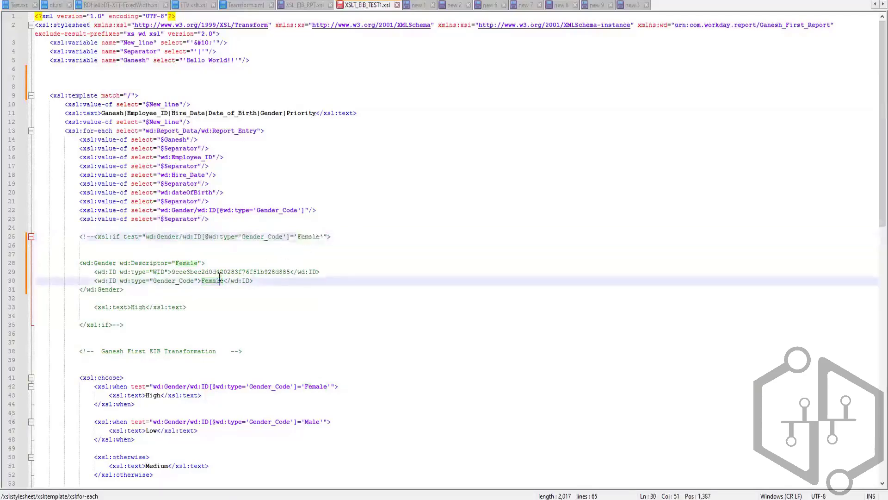
left_click_drag(146, 236, 323, 237)
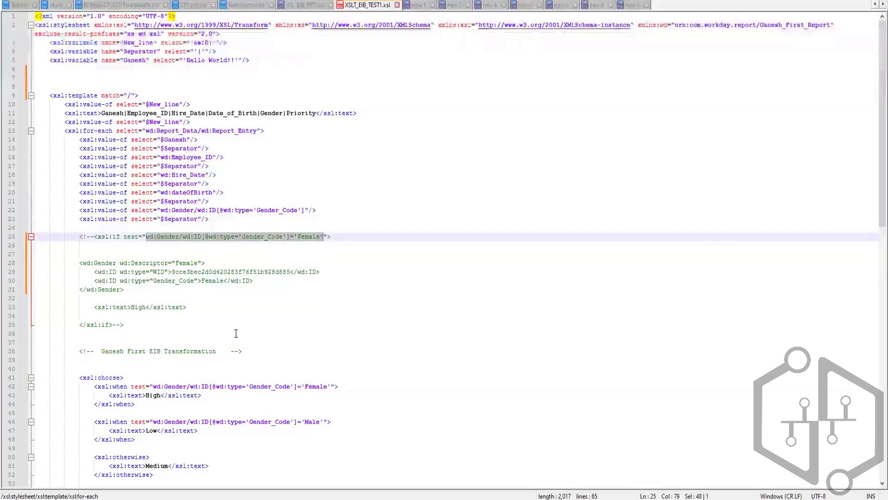
left_click(184, 263)
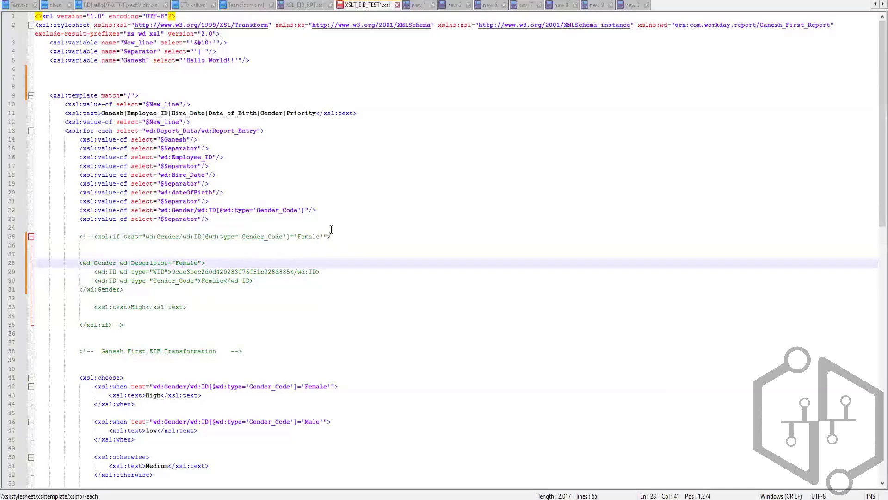
Duplicate the Gender_Code xsl:value-of line below itself, leaving one blank line between the two.
left_click(335, 210)
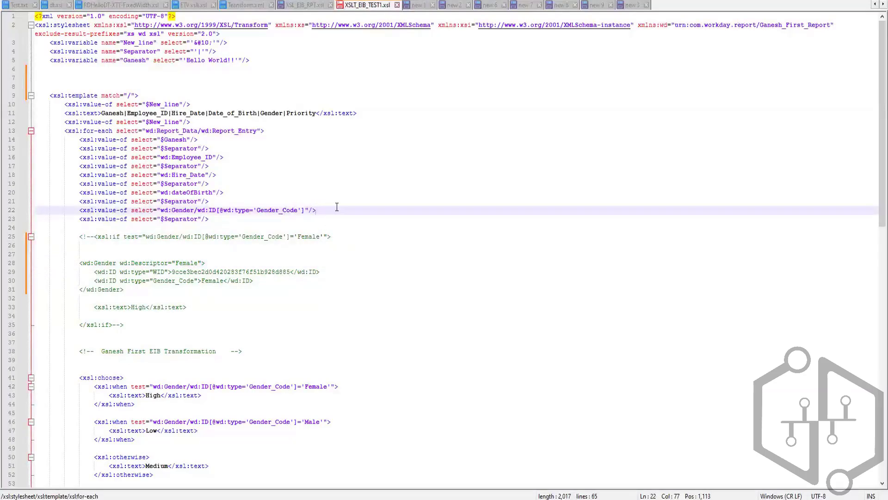
key("shift+Home")
key("ctrl+c")
key("End")
key("Return")
key("Return")
key("ctrl+v")
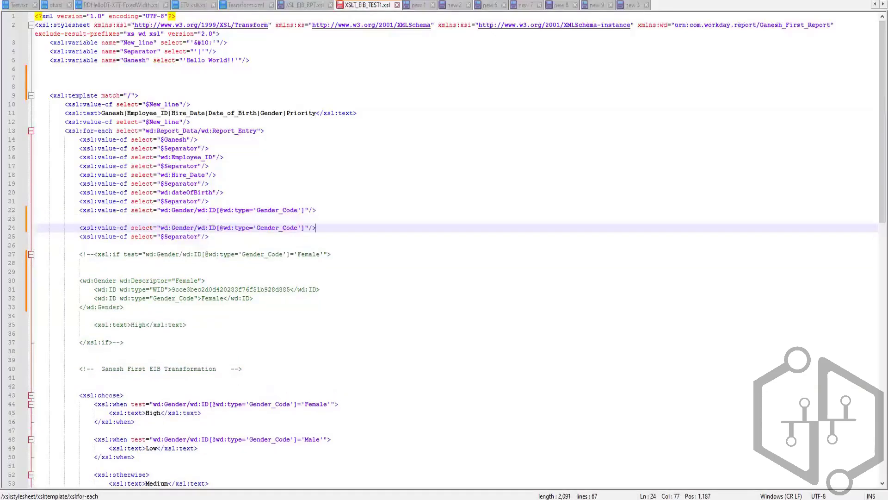
left_click(199, 228)
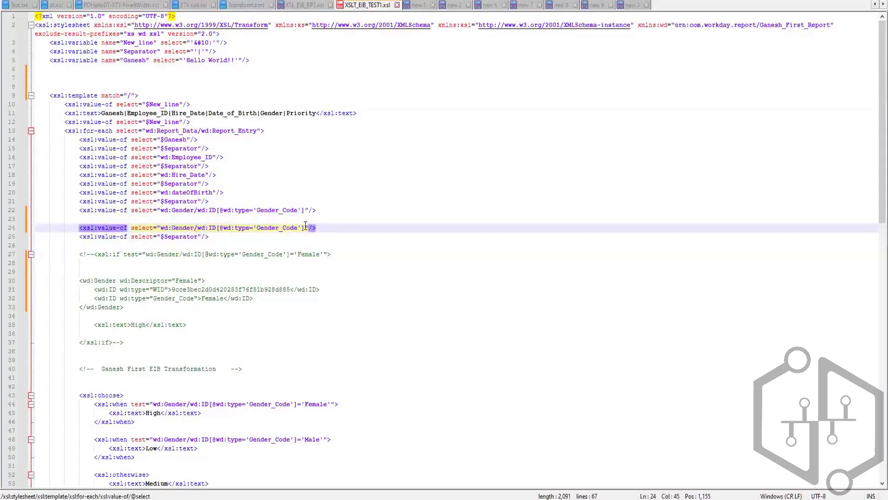
left_click_drag(306, 227, 199, 228)
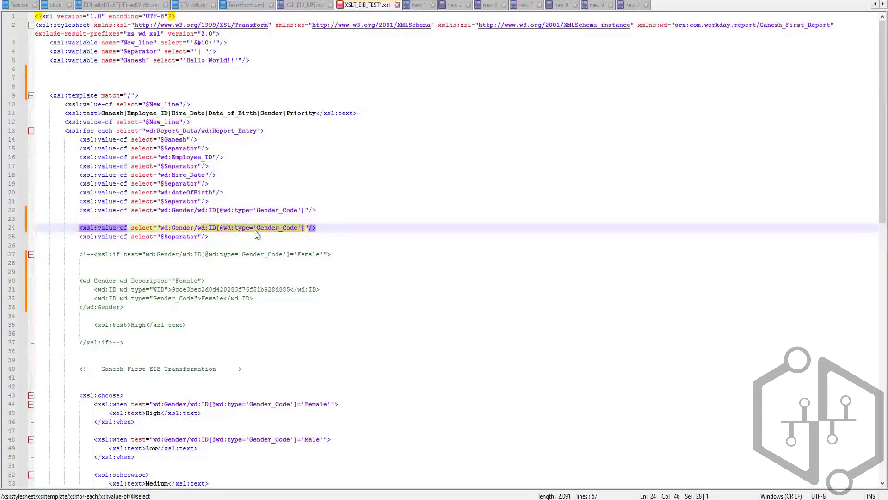
type("@wd")
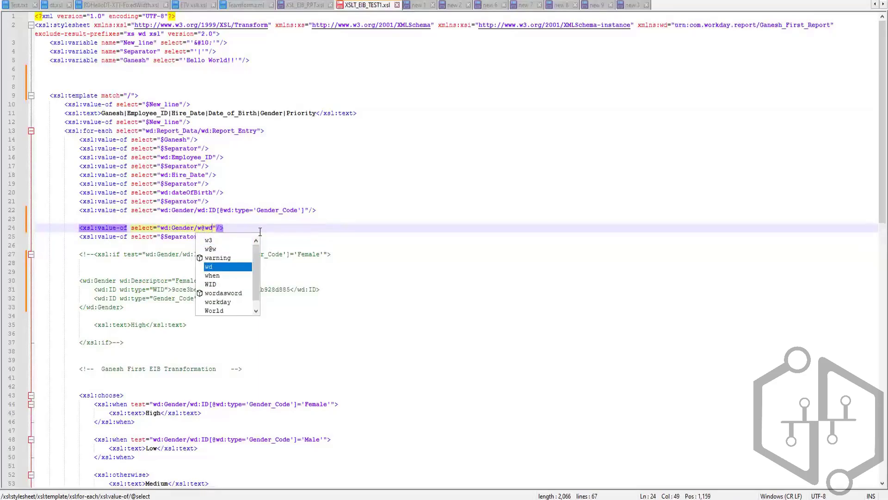
type(":Des")
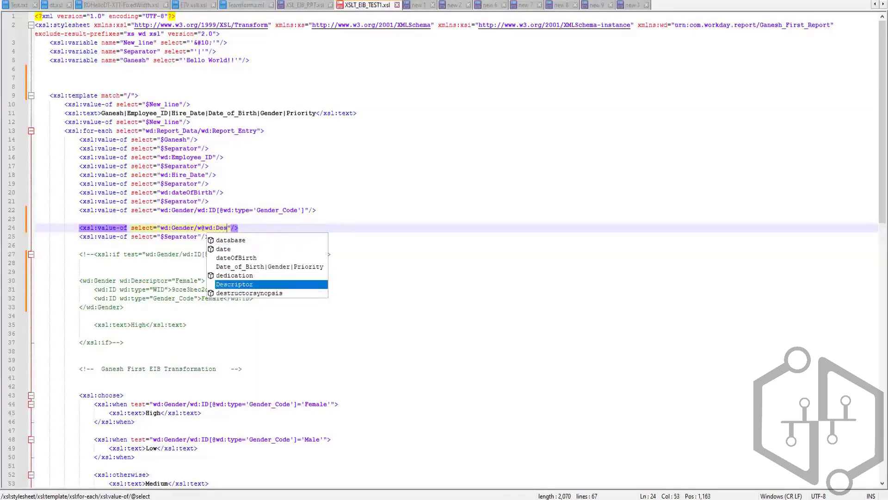
key("Return")
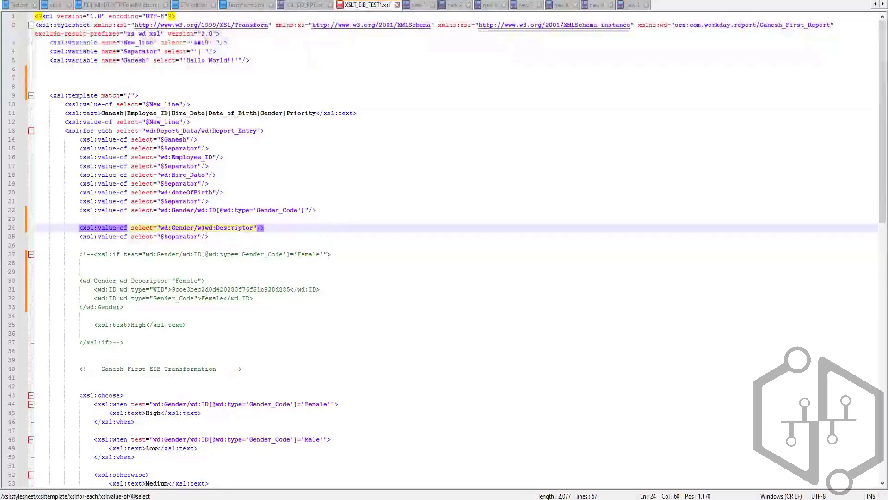
left_click(285, 246)
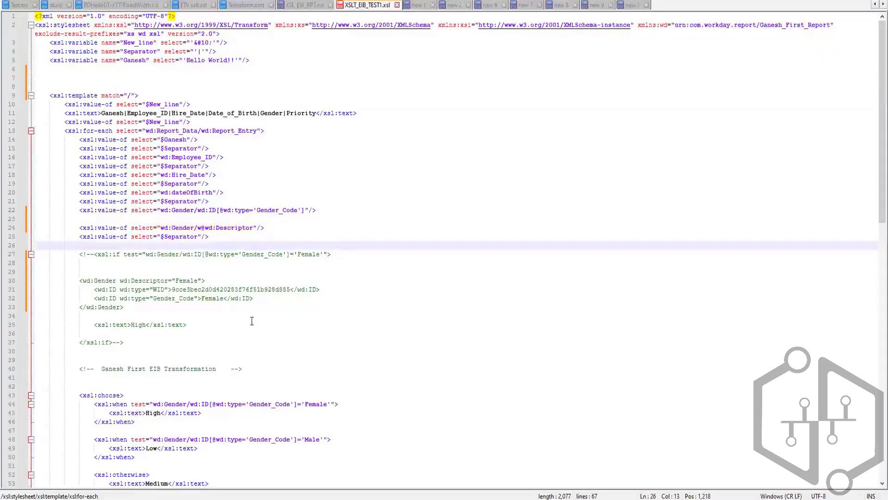
Examine the pasted wd:Gender element, its wd:Descriptor attribute and the attribute's value against the Gender_Code select path.
scroll(208, 370, "down", 2)
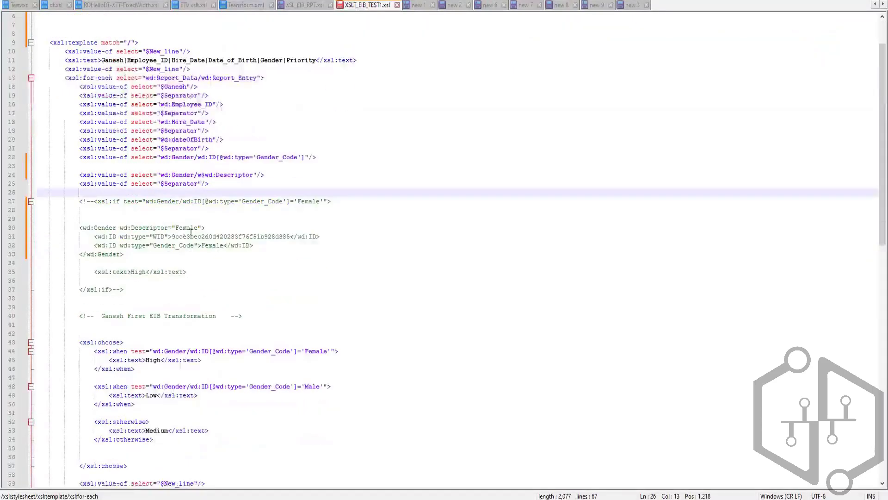
left_click_drag(175, 228, 198, 230)
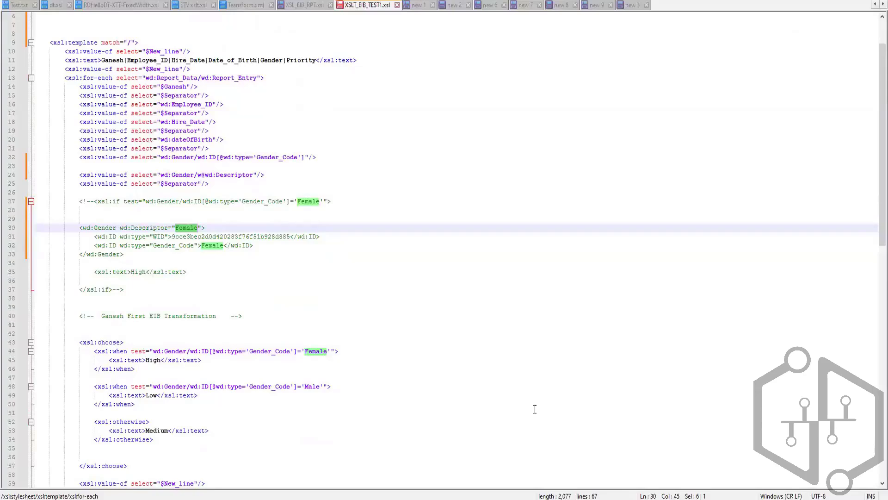
left_click(292, 158)
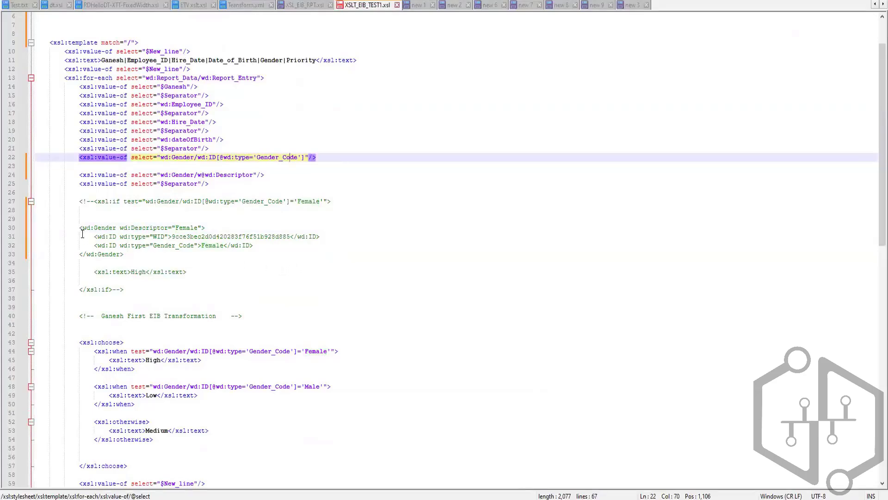
left_click_drag(83, 228, 199, 226)
left_click(151, 228)
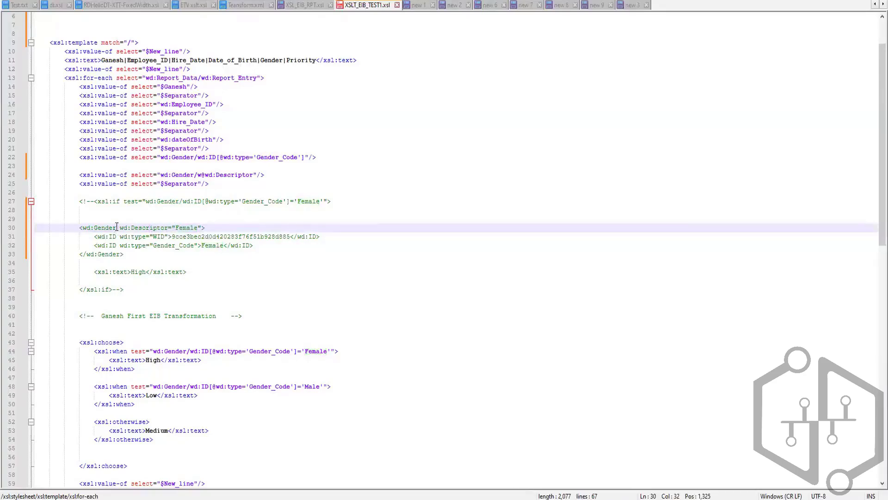
left_click_drag(117, 227, 85, 228)
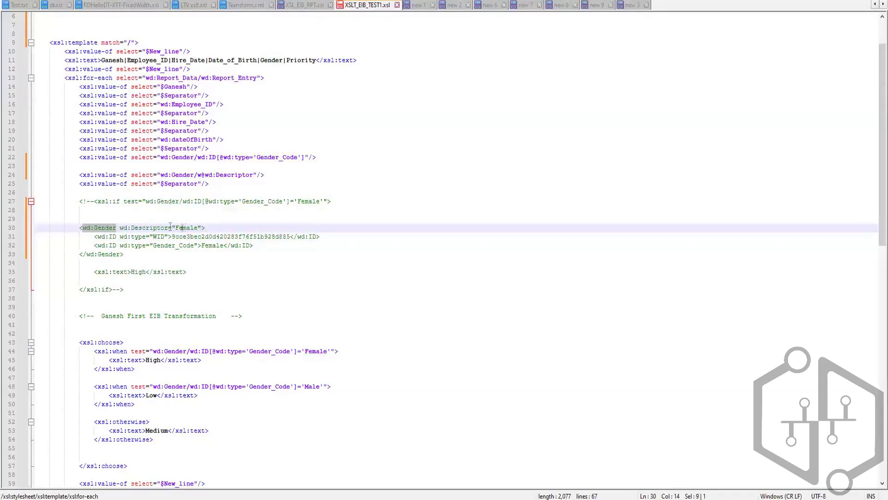
left_click(120, 228)
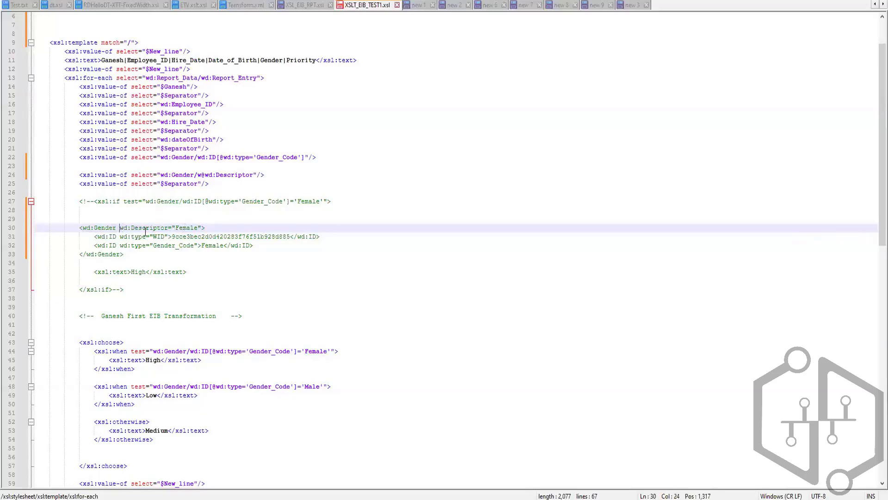
left_click_drag(119, 227, 178, 224)
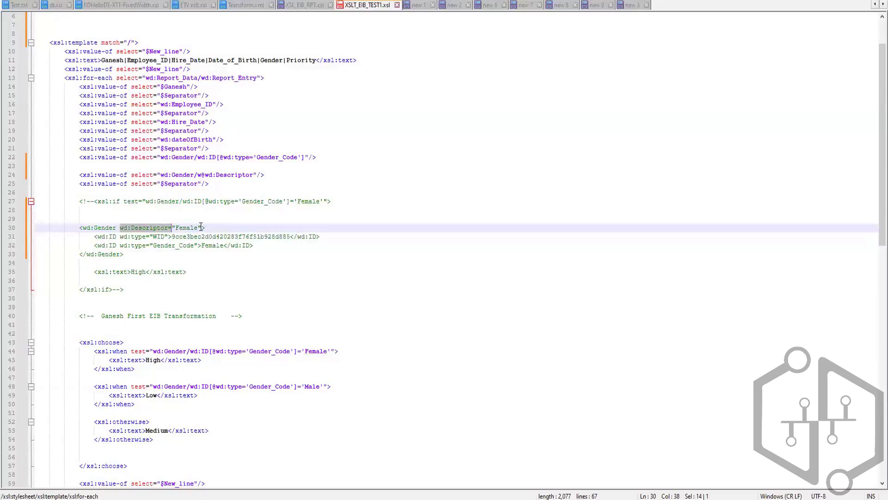
left_click(176, 227)
double_click(188, 227)
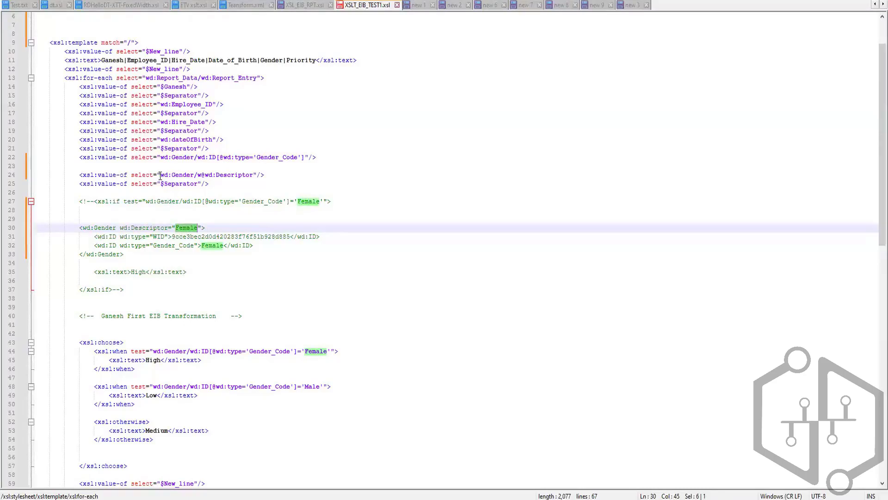
left_click_drag(161, 175, 197, 181)
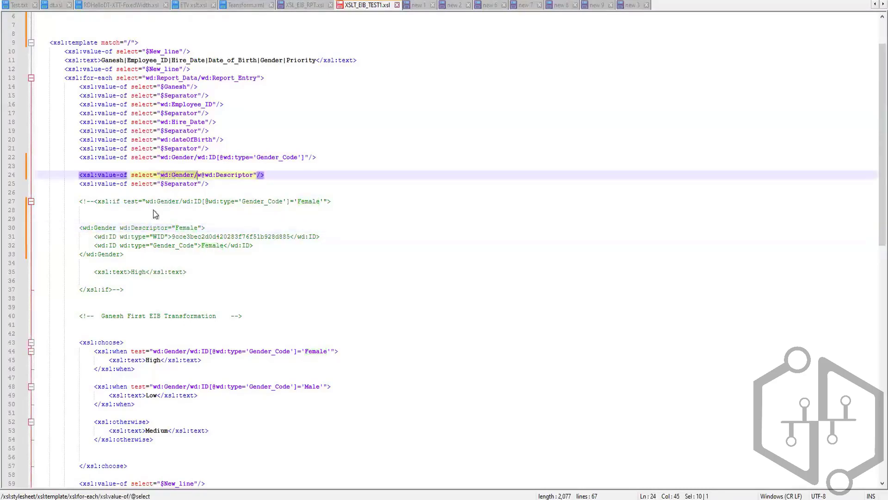
left_click(199, 175)
left_click(202, 175)
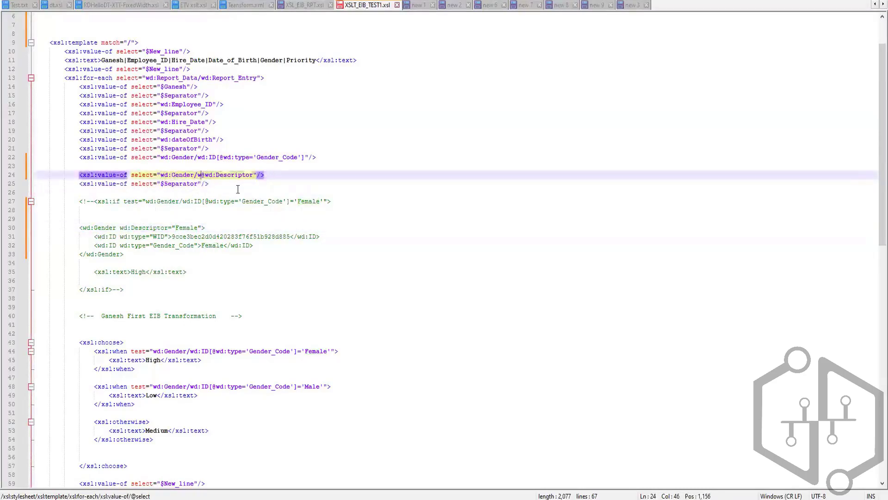
key("BackSpace")
key("Up")
left_click(153, 175, "shift")
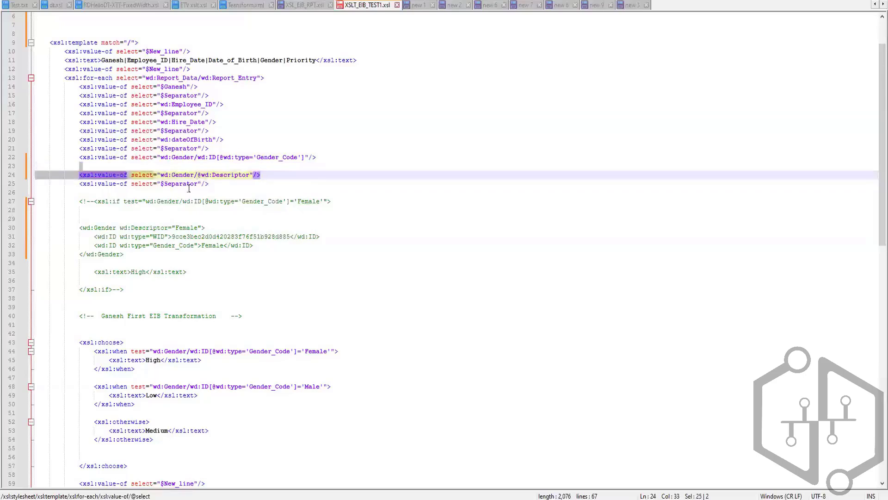
left_click(184, 228)
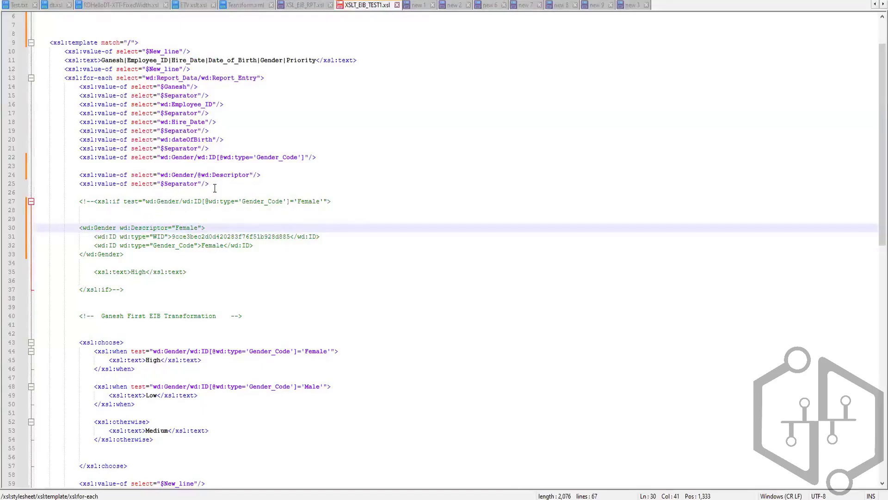
left_click_drag(202, 245, 224, 245)
left_click(191, 228)
left_click(188, 225)
key("Left")
key("Left")
key("Left")
key("Left")
left_click_drag(161, 174, 240, 183)
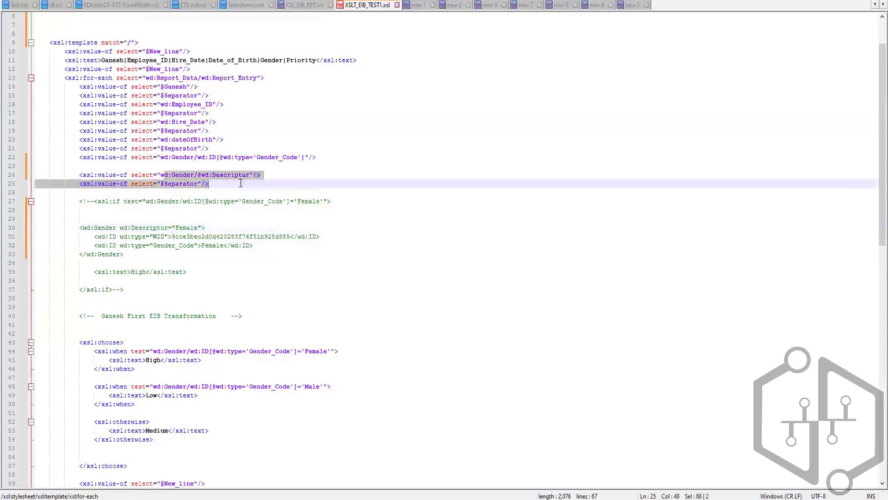
left_click(254, 174, "shift")
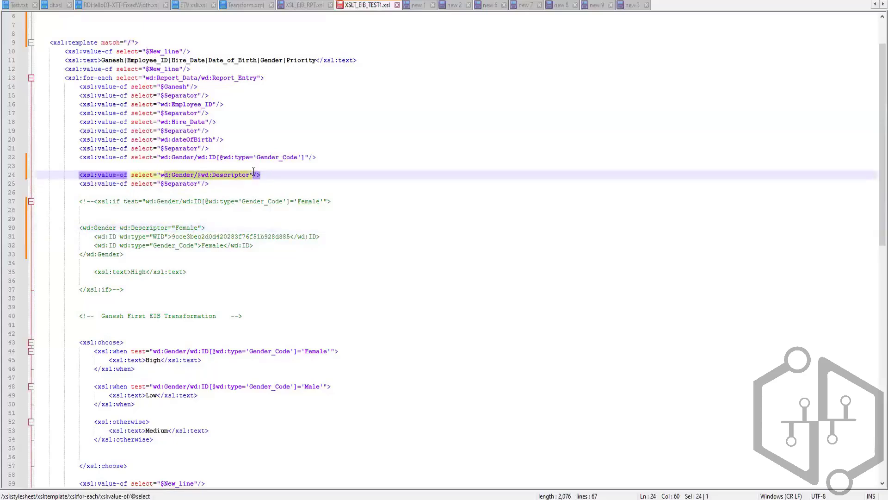
left_click(202, 245)
left_click_drag(164, 157, 308, 158)
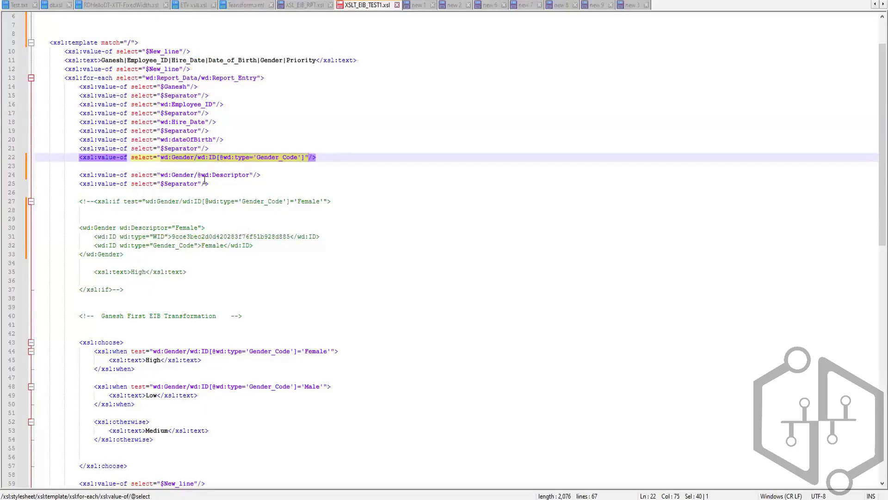
left_click(226, 159)
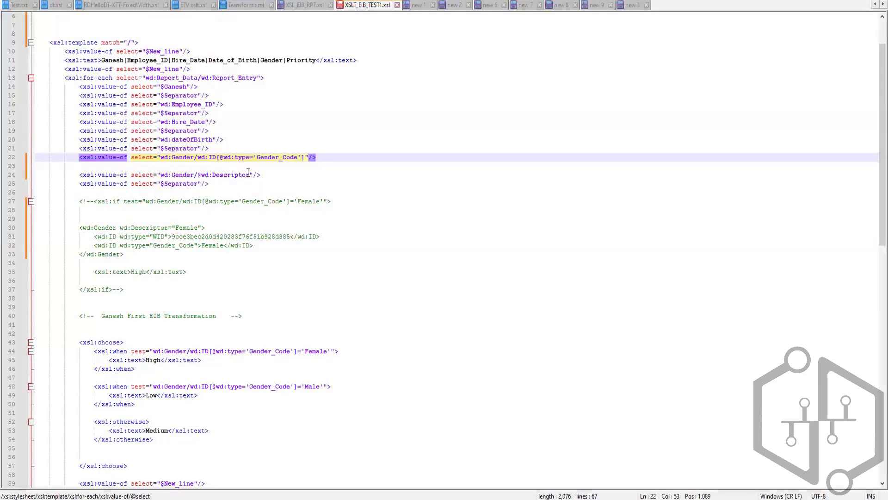
left_click(215, 158)
left_click_drag(94, 238, 253, 245)
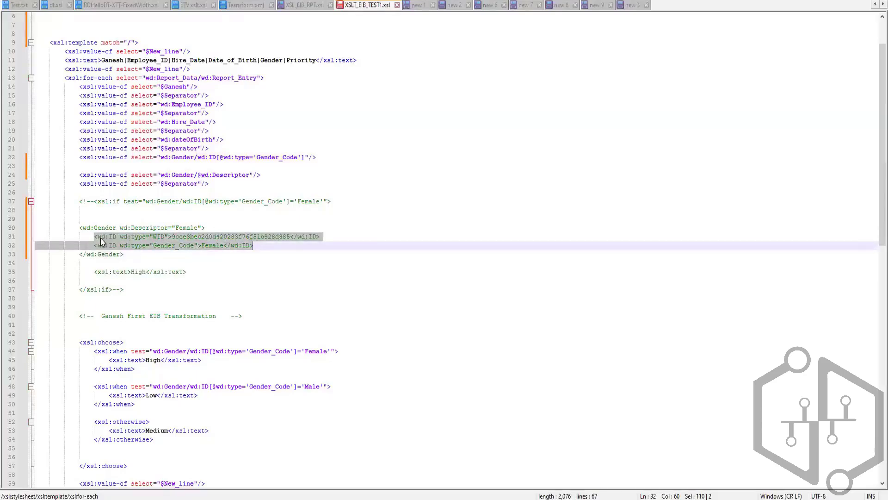
left_click(116, 236)
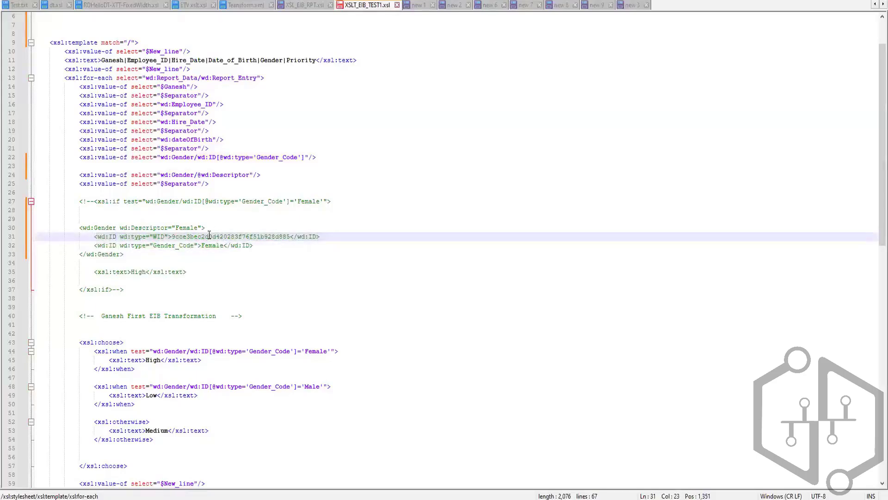
left_click(211, 245)
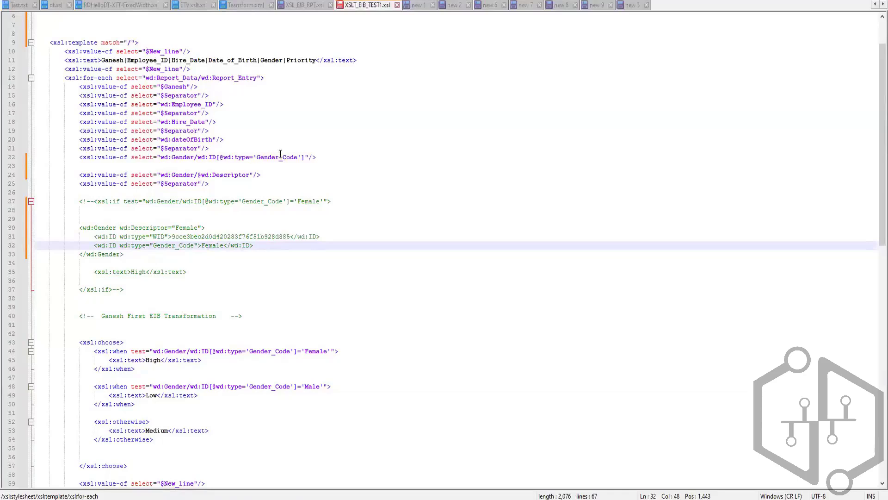
left_click_drag(256, 243, 95, 238)
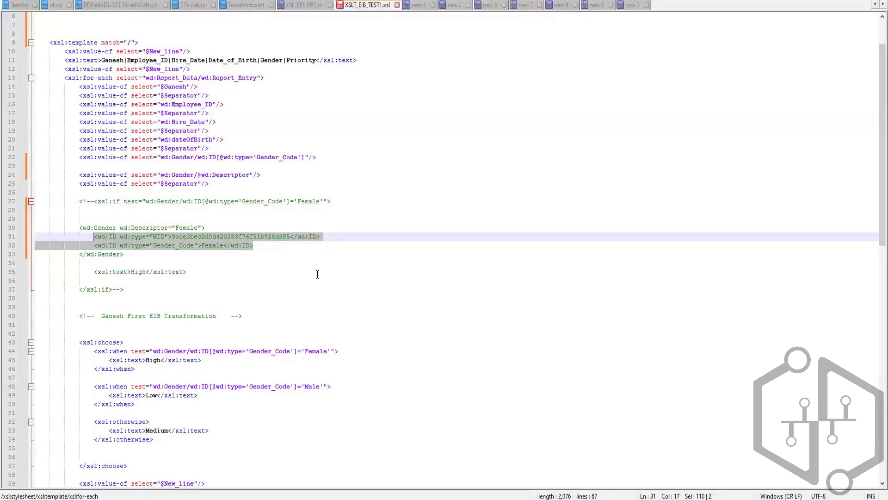
left_click(271, 237)
double_click(271, 236)
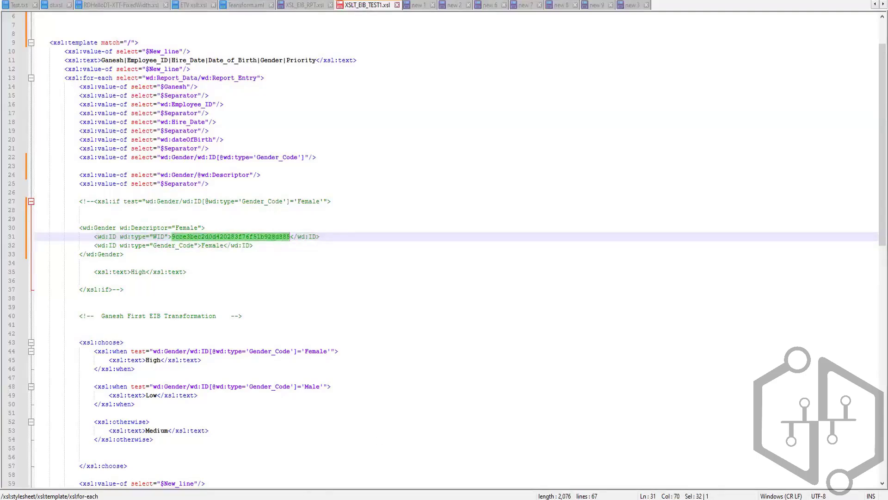
Switch to the Notepad window and write Workday ID and Reference ID on separate lines with blank lines between them.
left_click(285, 499)
left_click(313, 136)
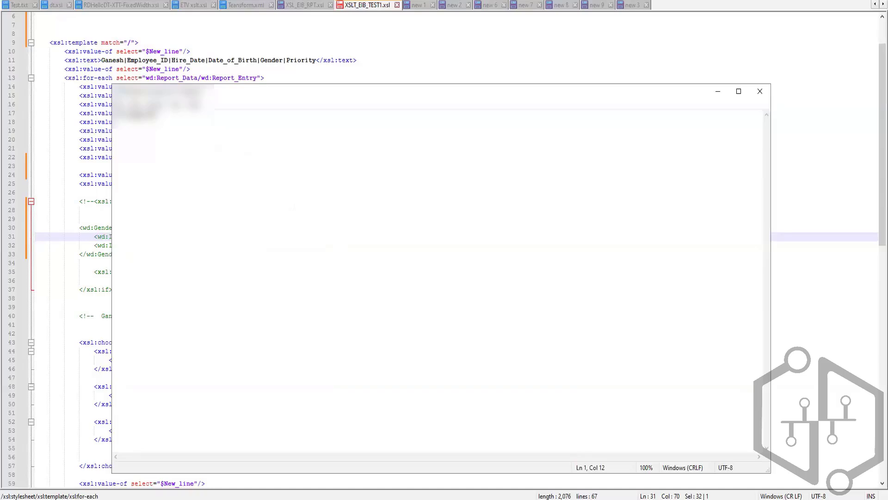
key("Return")
key("Return")
type("Workday ID")
key("Return")
key("Return")
key("Return")
key("Return")
type("Reference ID")
Add an External ID: line below Reference ID, separated by blank lines.
key("Return")
key("Return")
key("Return")
key("Return")
type("Exter")
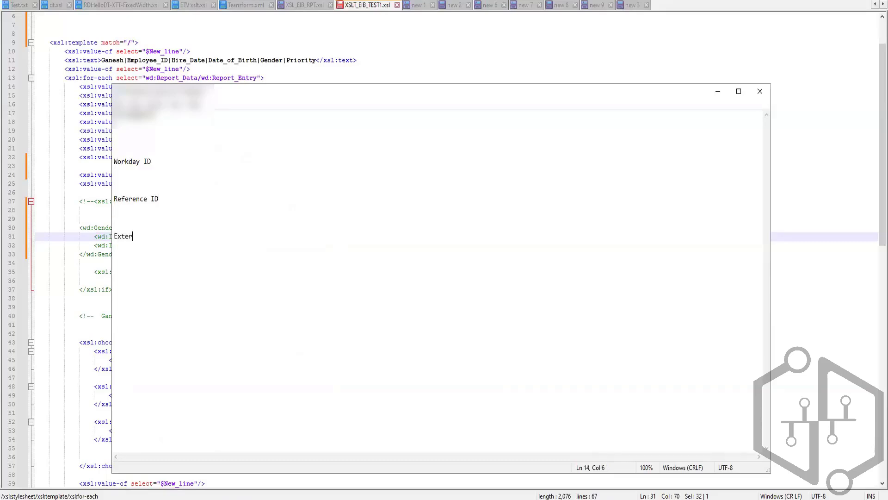
type("nal ID")
Complete the Workday ID line so it reads Workday ID: unique id in tenant.
left_click(185, 161)
type(": uni")
type("ue")
key("BackSpace")
key("BackSpace")
key("BackSpace")
type("que id in tenant")
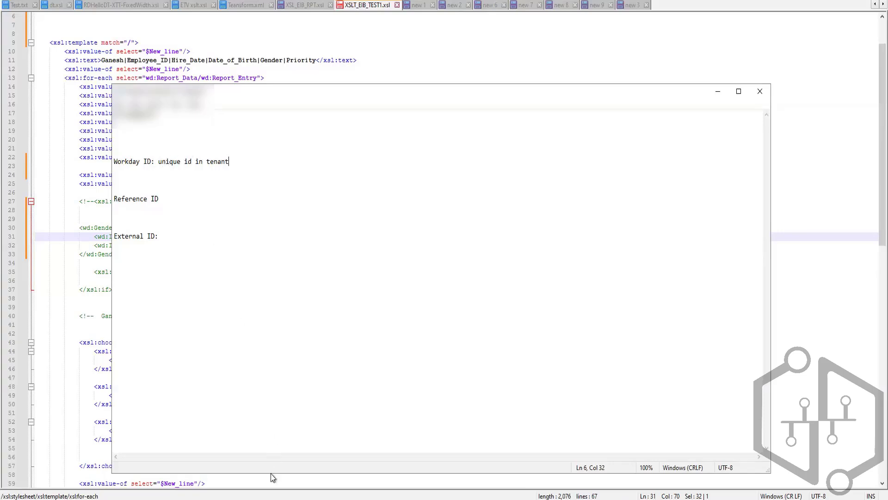
Switch to Workday and open the Job Details section of the signed-in worker's own profile.
key("alt+Tab")
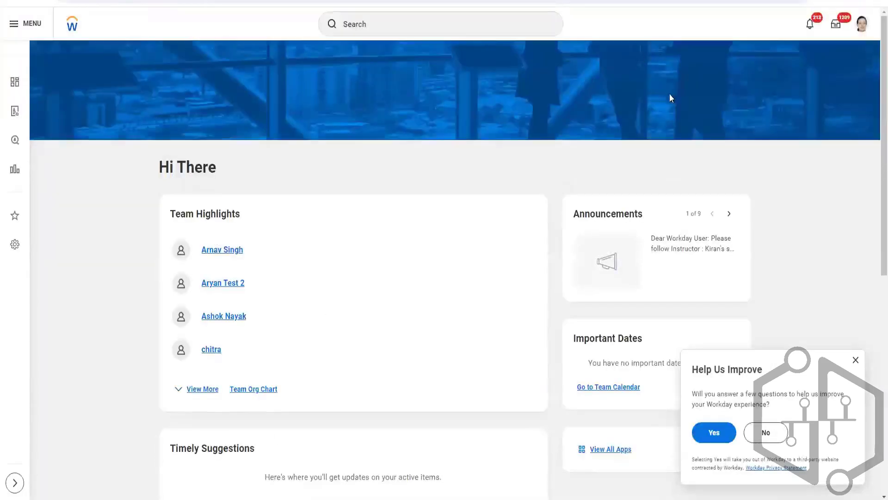
left_click(863, 26)
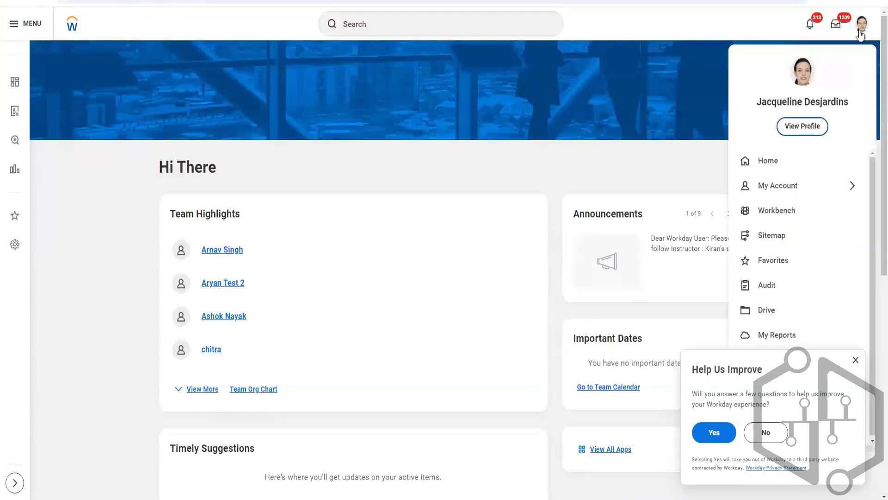
left_click(807, 126)
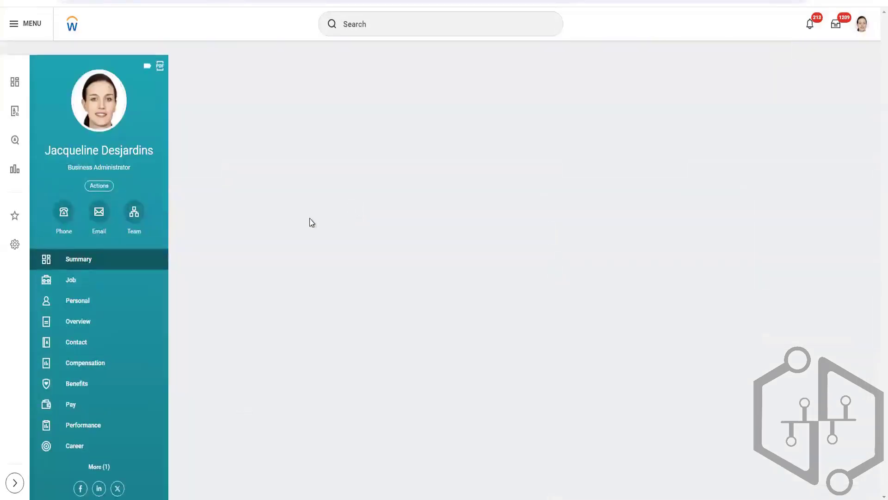
left_click(63, 280)
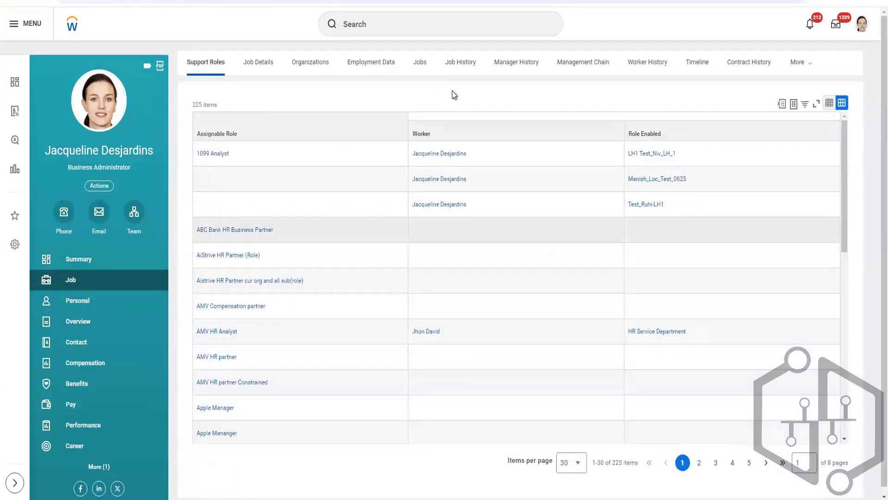
left_click(49, 262)
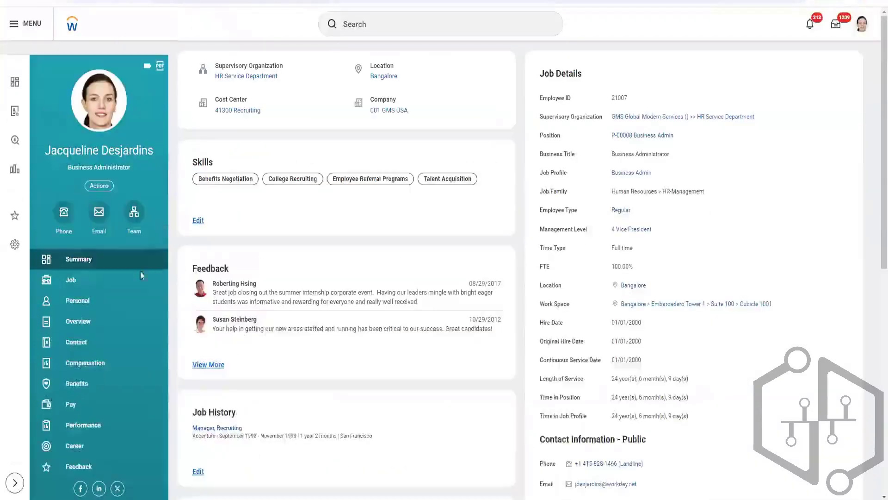
left_click(114, 287)
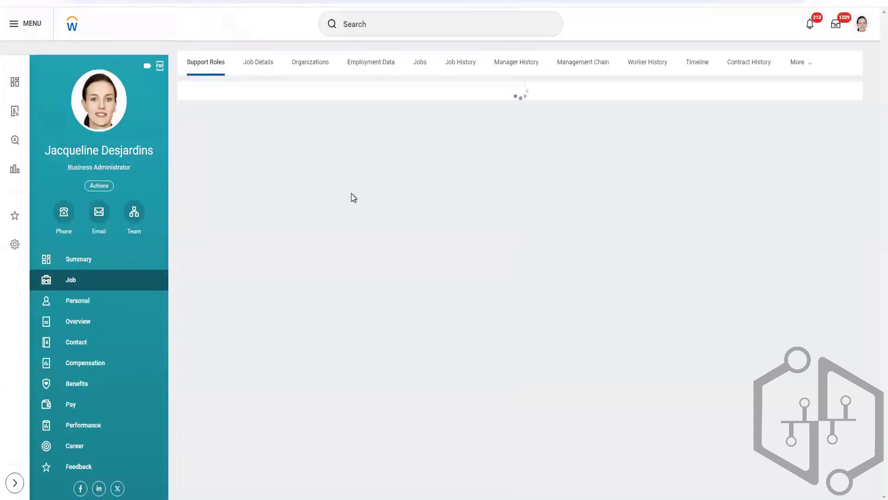
left_click(262, 65)
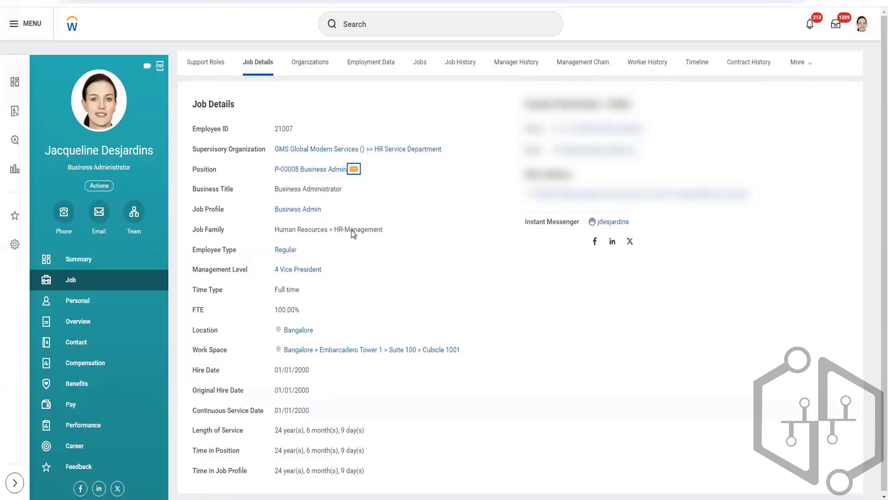
View the Business Admin position's integration IDs in a new tab and highlight its Workday ID.
left_click(353, 169)
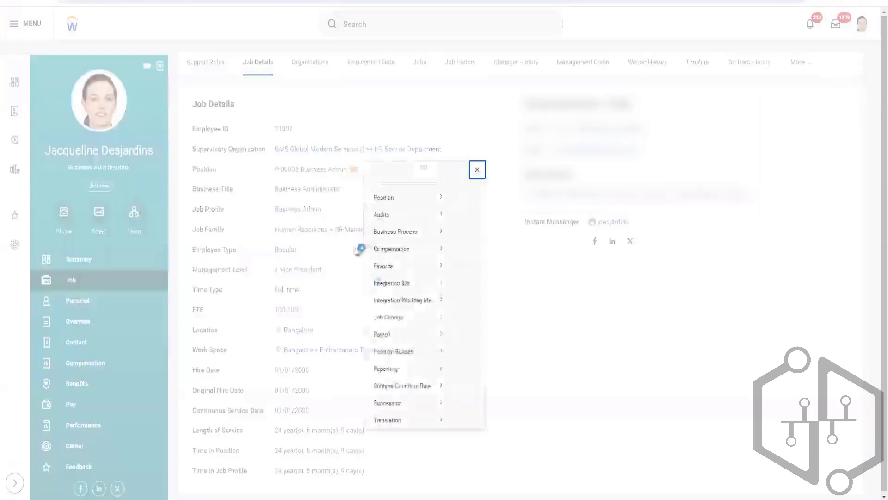
mouse_move(407, 385)
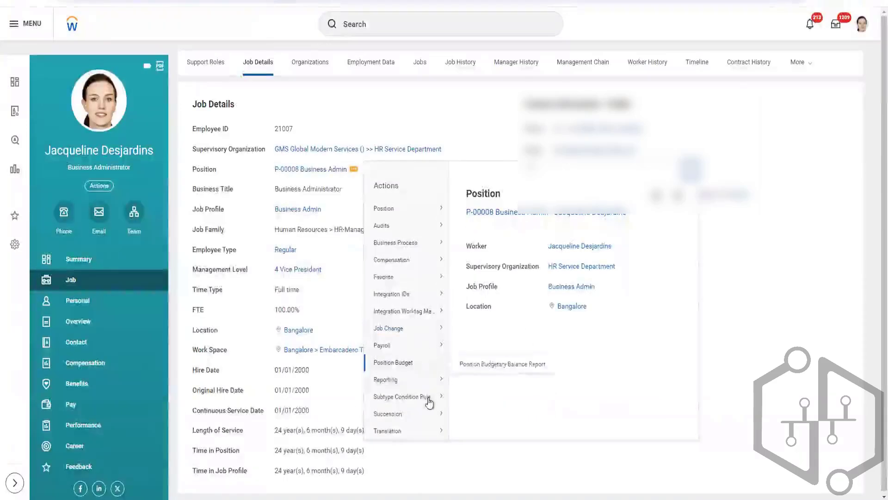
mouse_move(428, 299)
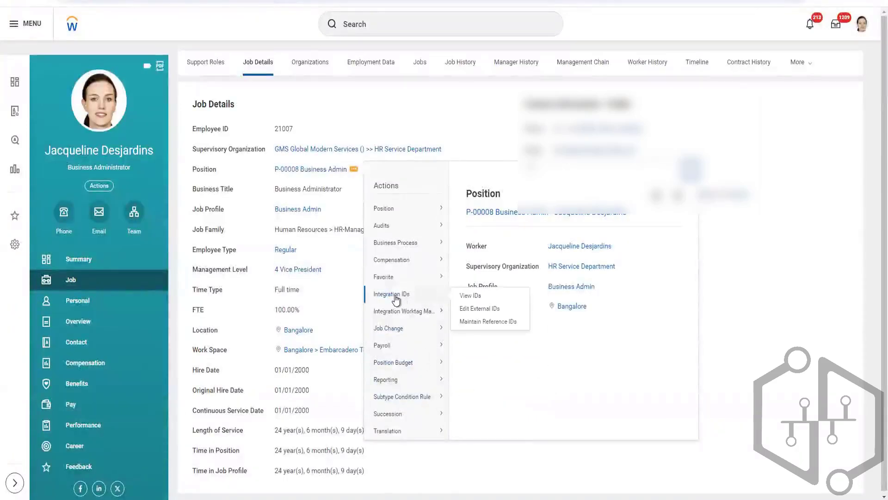
right_click(471, 301)
left_click(479, 306)
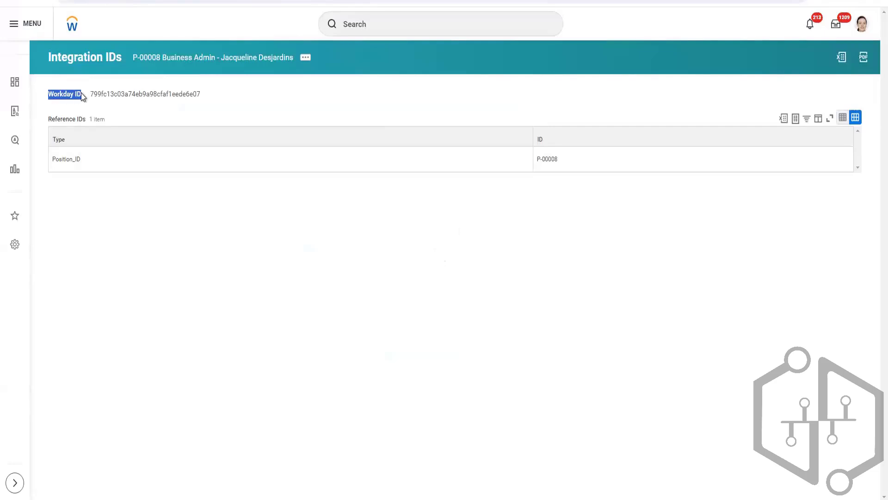
left_click(95, 96)
left_click_drag(124, 101, 203, 97)
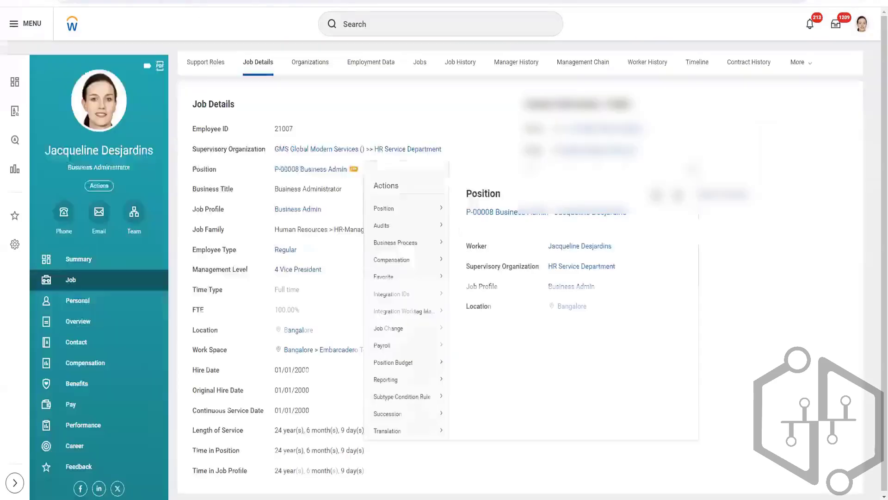
From the profile, open the worker's integration IDs in a new tab and highlight the Workday ID on the position's Integration IDs page.
left_click(103, 188)
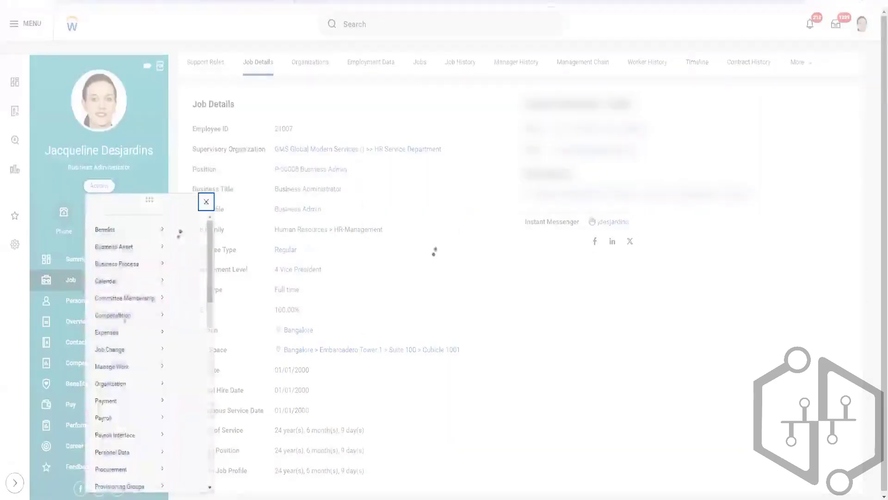
mouse_move(132, 447)
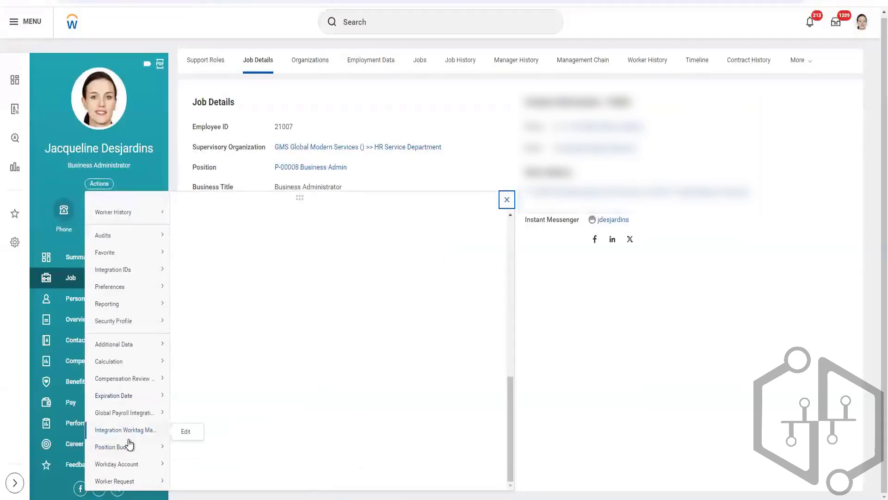
mouse_move(145, 270)
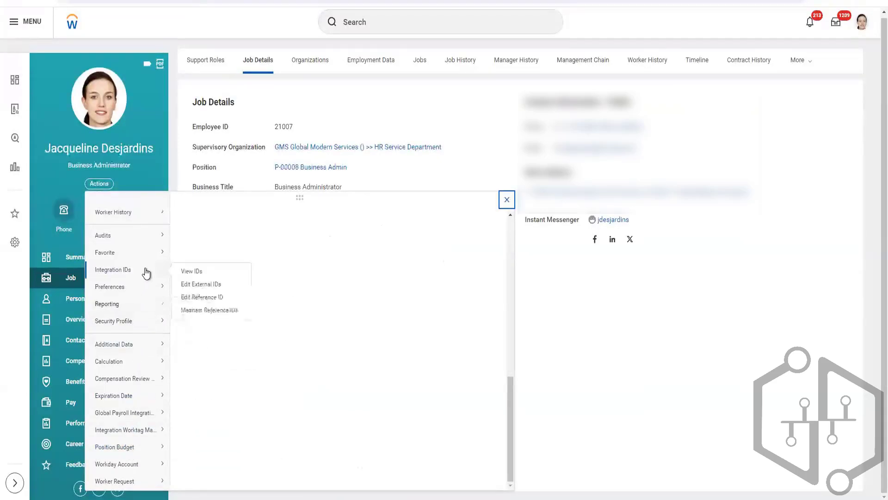
right_click(185, 272)
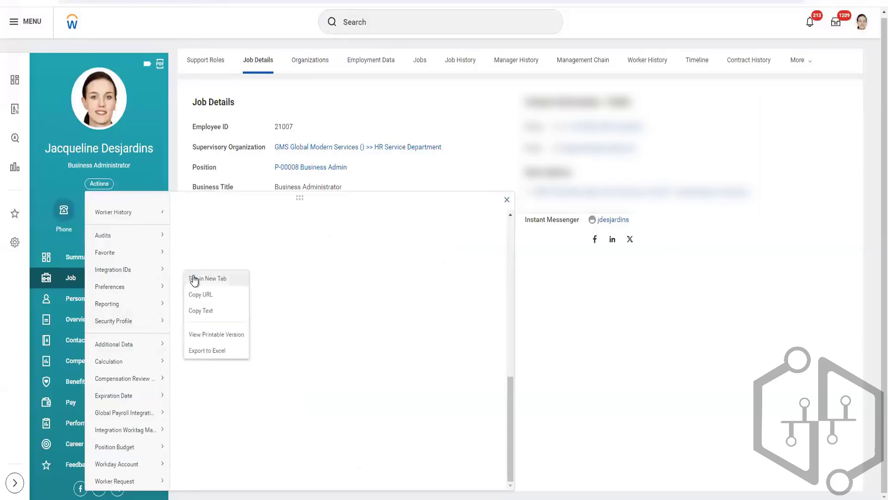
left_click(193, 278)
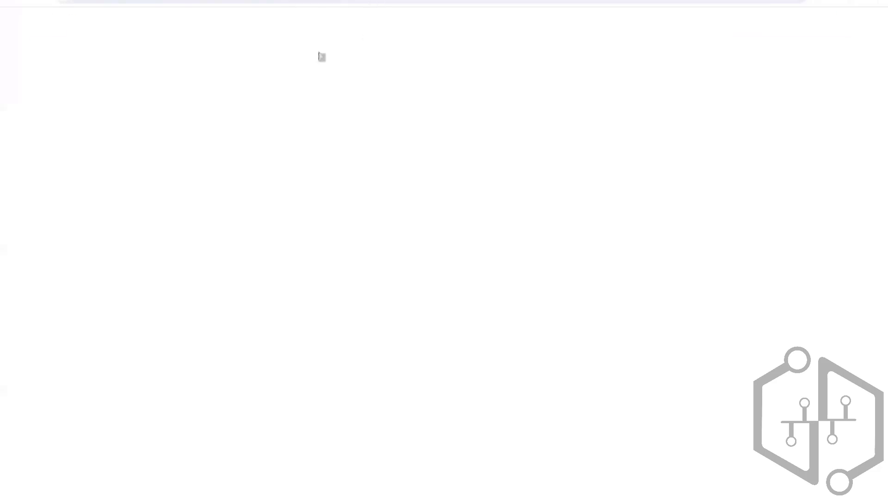
double_click(141, 95)
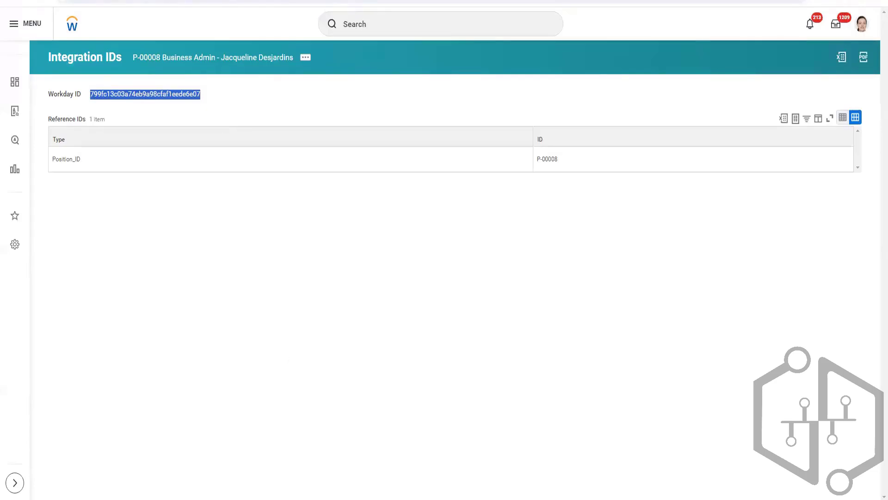
Review the Workday ID definition in Notepad, move that window below the Reference IDs table, and highlight the Position_ID type.
mouse_move(306, 499)
mouse_move(306, 499)
left_click(285, 499)
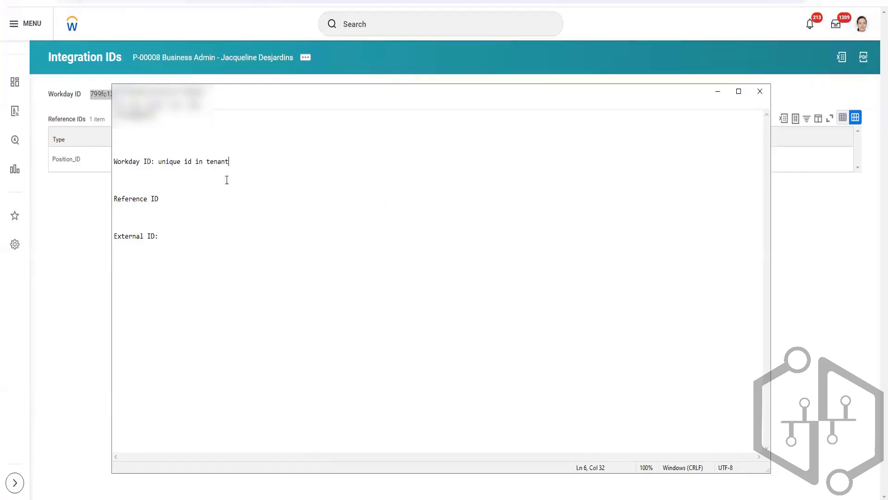
double_click(132, 162)
left_click_drag(153, 159, 229, 159)
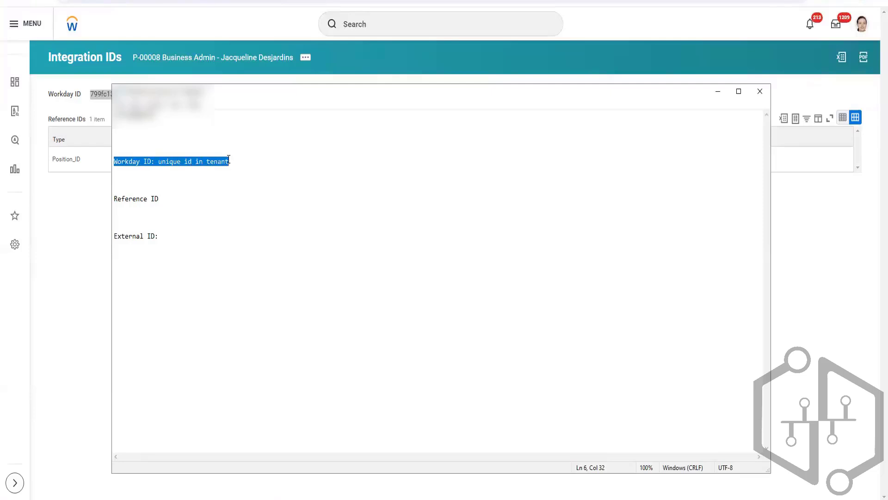
left_click(240, 161)
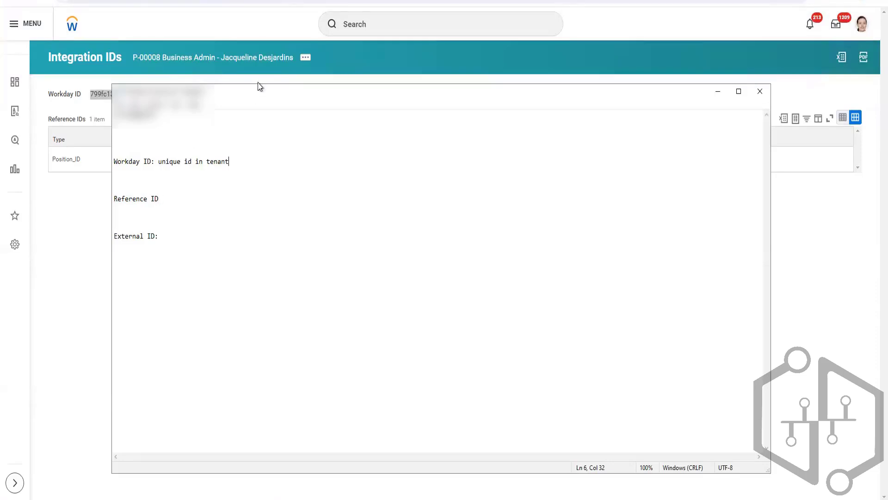
left_click_drag(260, 108, 224, 324)
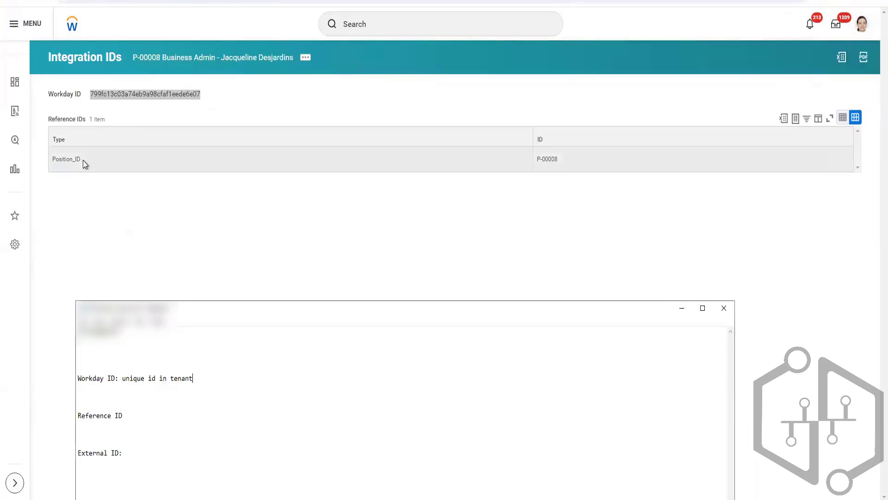
left_click_drag(52, 160, 74, 160)
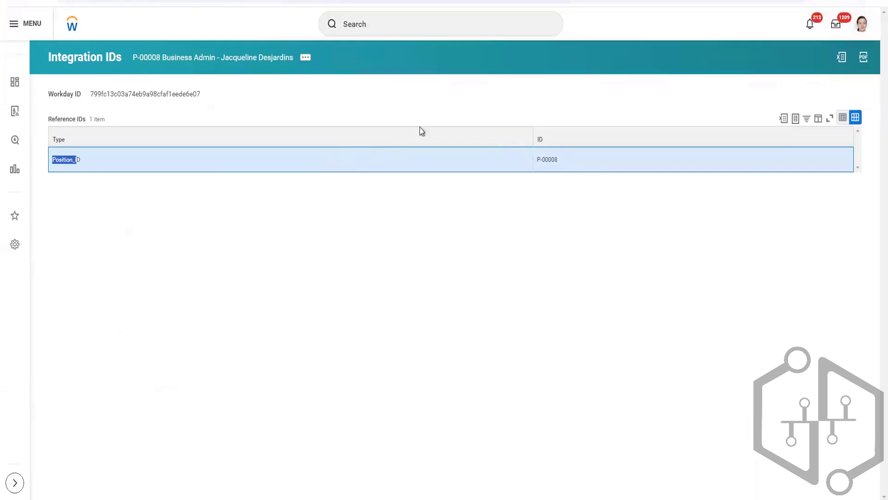
Open Edit External IDs for the Business Admin position to inspect its External IDs table, and leave without saving.
left_click(304, 58)
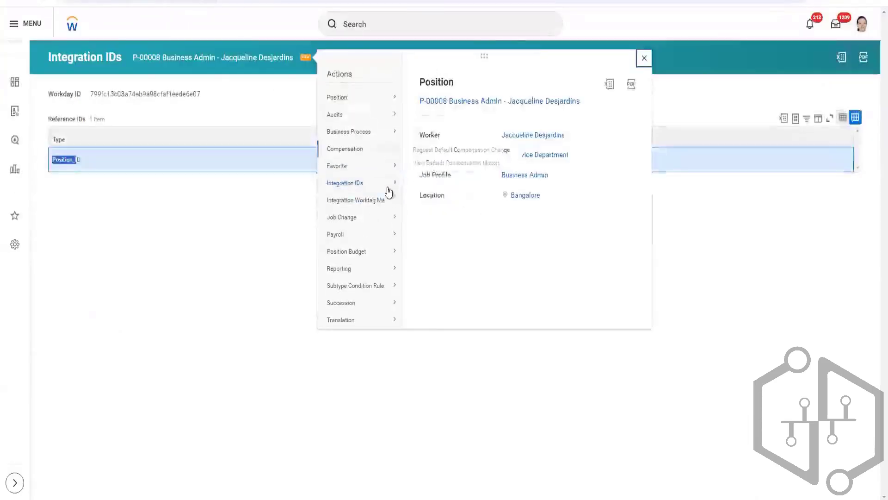
mouse_move(383, 184)
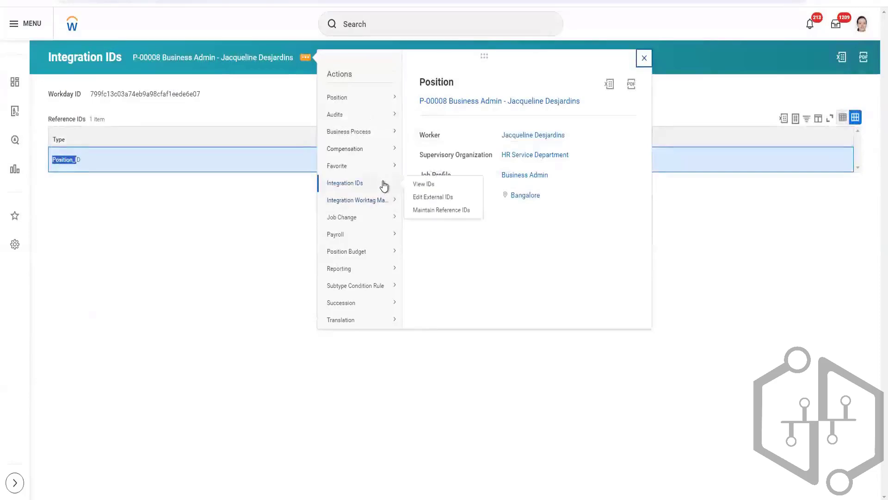
left_click(442, 198)
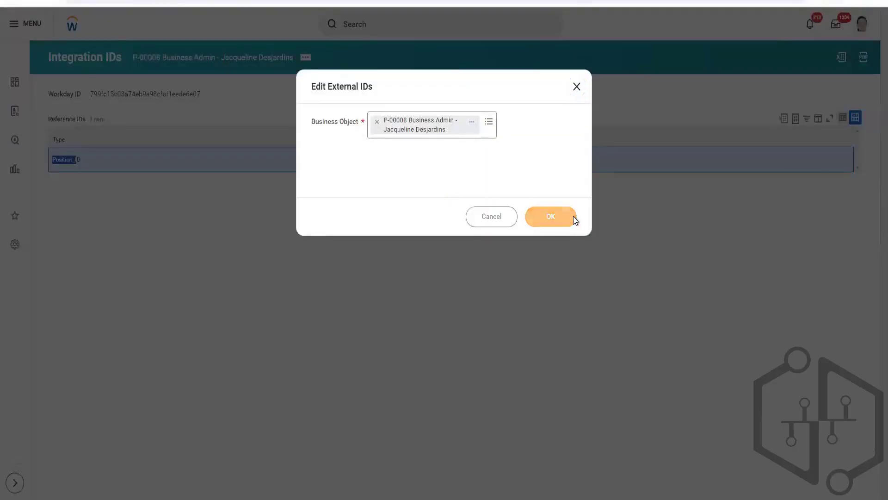
left_click(573, 216)
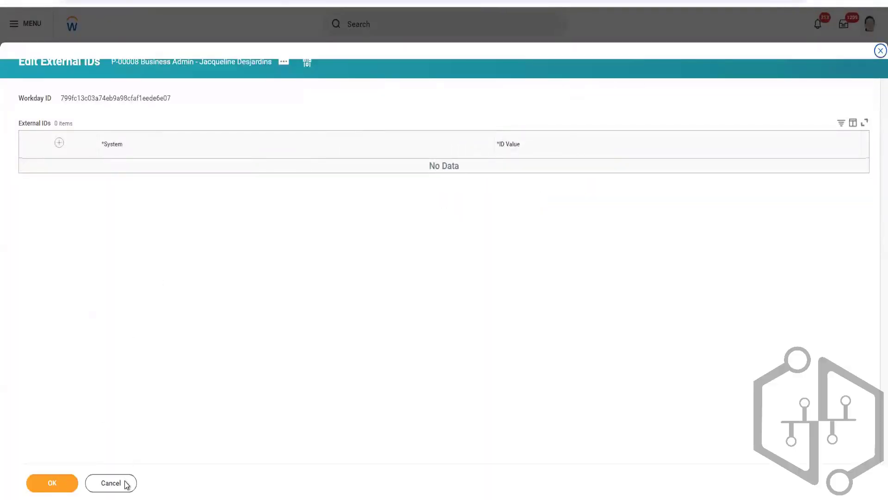
left_click(126, 485)
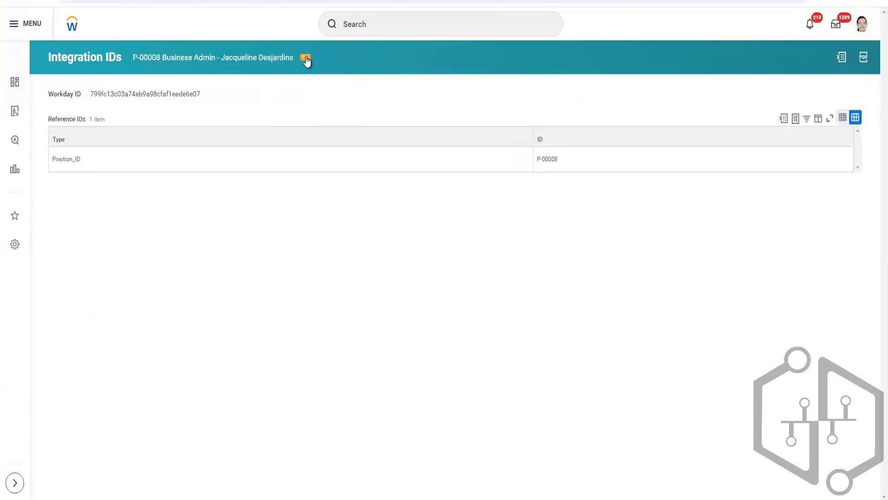
Open and close Maintain Reference IDs from the position, and highlight the Workday ID to compare it with the reference ID.
left_click(305, 59)
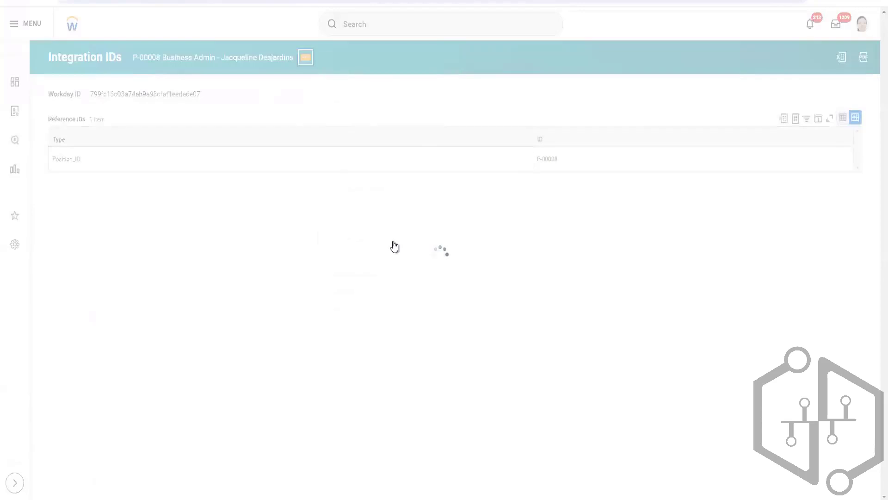
mouse_move(381, 185)
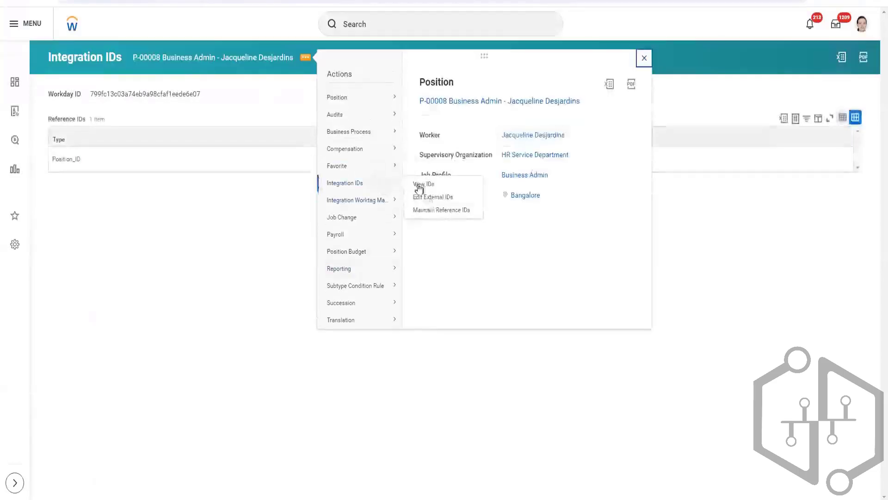
left_click(432, 211)
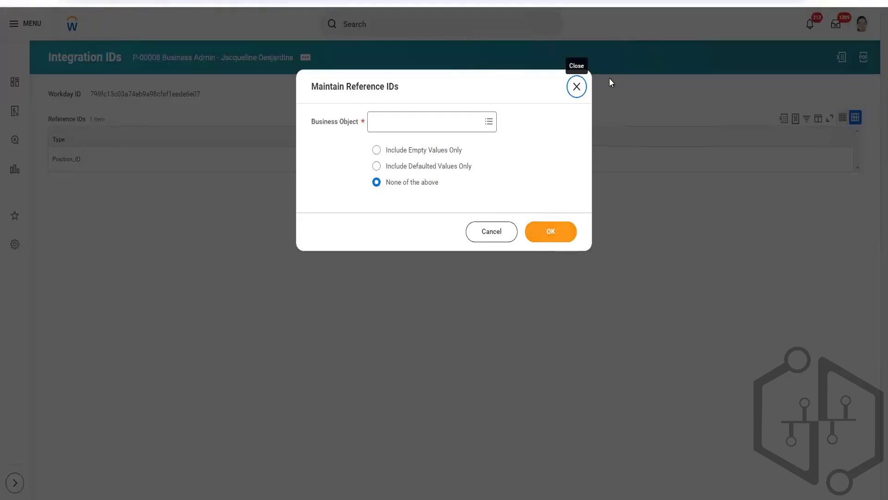
left_click(574, 90)
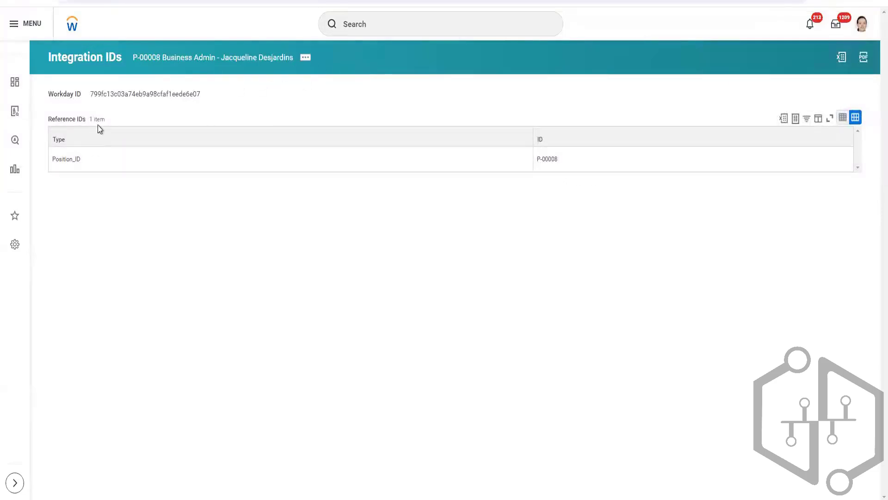
double_click(183, 94)
left_click_drag(198, 92, 205, 91)
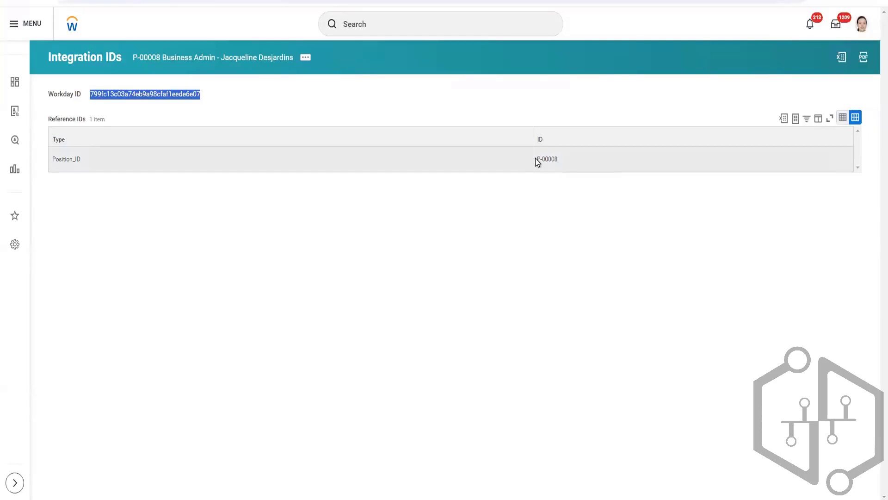
Highlight the Position_ID reference ID value, switch to the Notepad notes, and move that window just below the Reference IDs row.
left_click(557, 158)
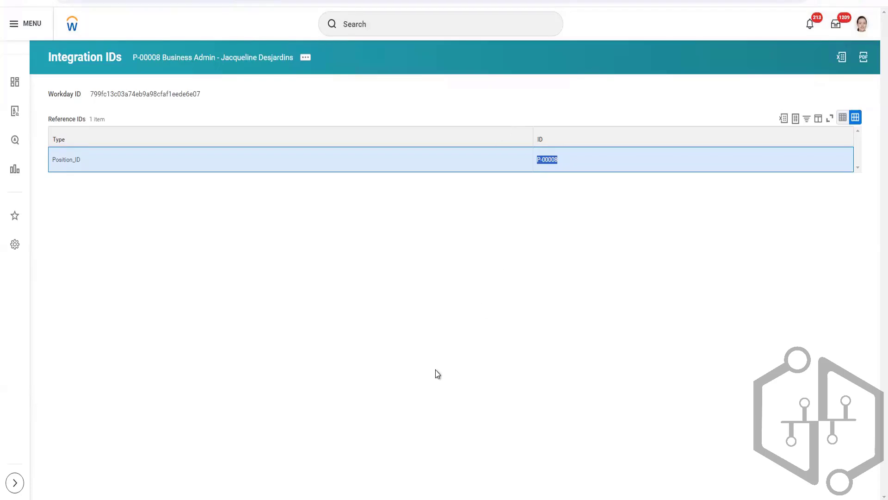
key("alt+Tab")
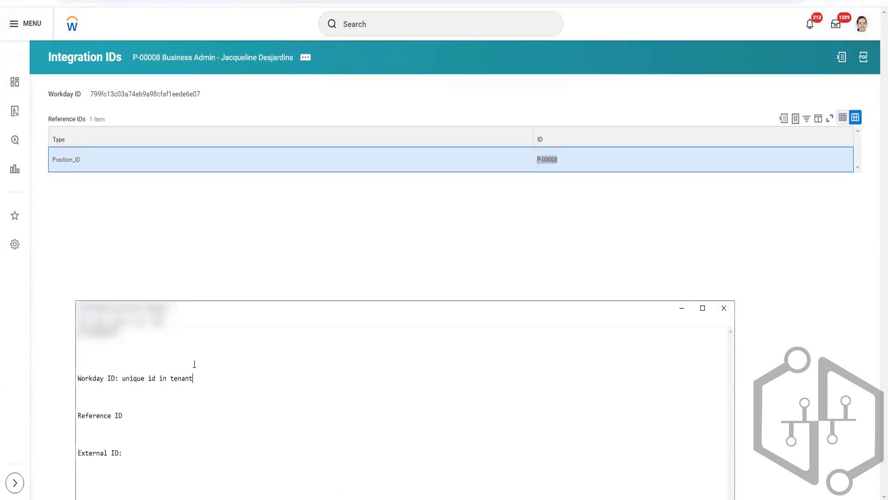
left_click_drag(216, 306, 307, 171)
In the Notepad notes, add a colon after Reference ID and append (WID) to the Workday ID definition.
left_click(248, 279)
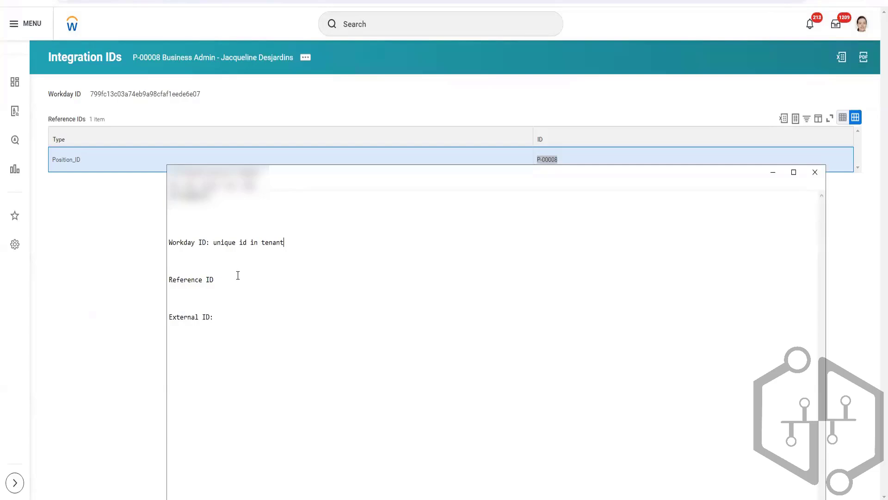
type(":")
left_click_drag(210, 241, 167, 243)
left_click(303, 242)
type("(WID)")
left_click(116, 321)
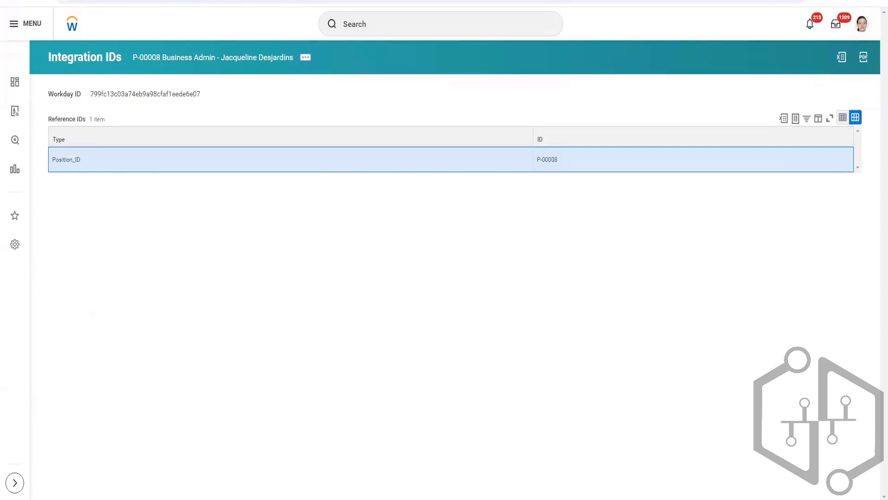
Switch to XSLT_EIB_TEST1.xsl in the code editor and highlight dateOfBirth in its value-of select line.
left_click(342, 498)
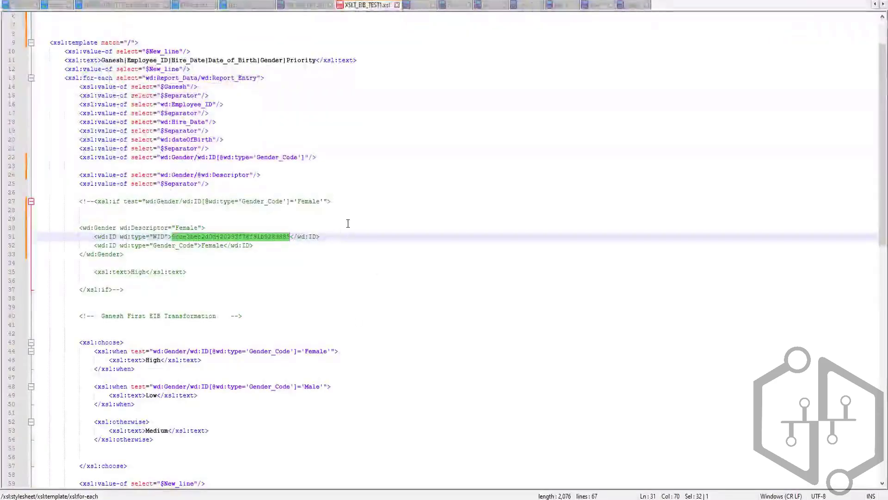
scroll(324, 250, "up", 2)
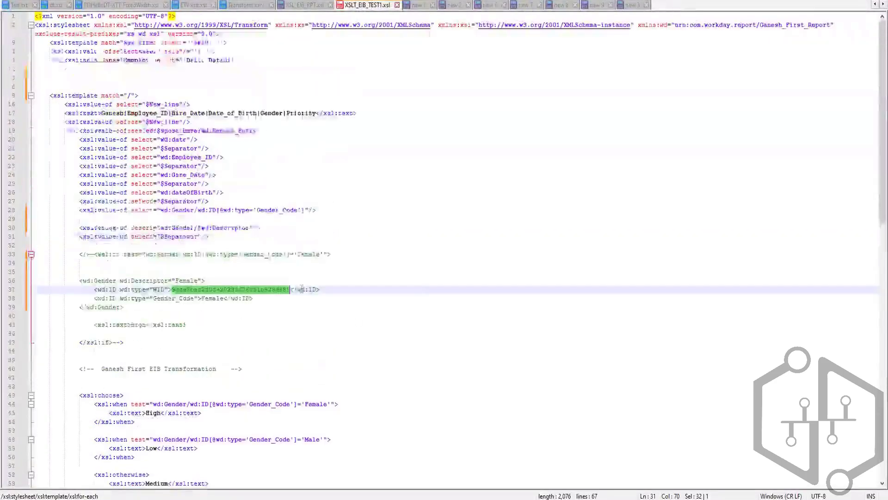
double_click(181, 192)
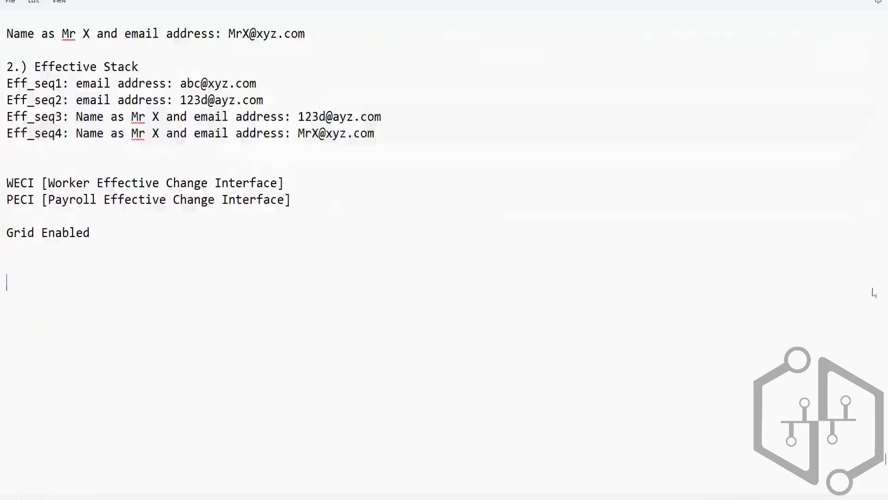
key("shift+Right")
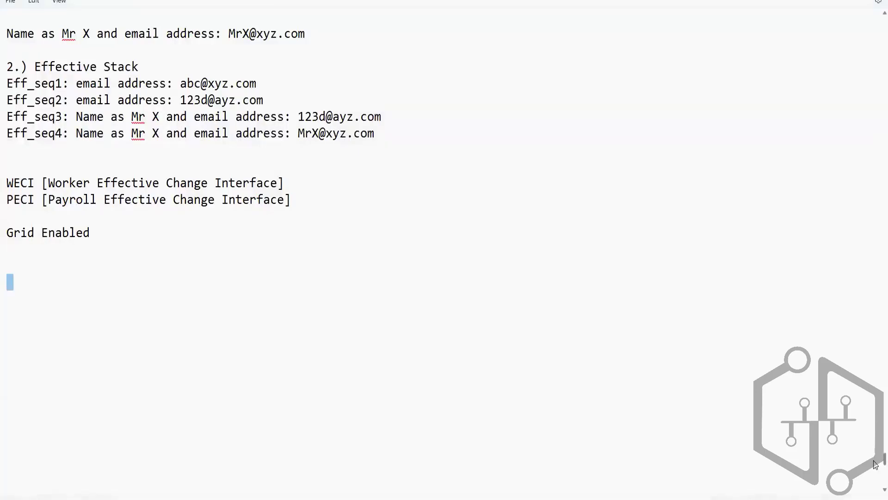
In the full-screen notes, add the heading "# EIB Inbound" three lines below the XSLT (Extensible Stylesheet Language Transformation) heading.
scroll(876, 351, "up", 10)
scroll(876, 348, "up", 15)
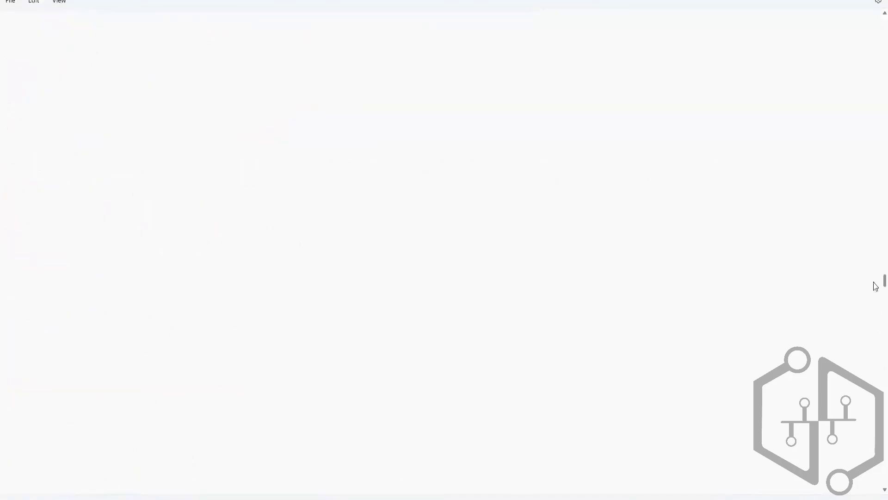
scroll(876, 273, "down", 14)
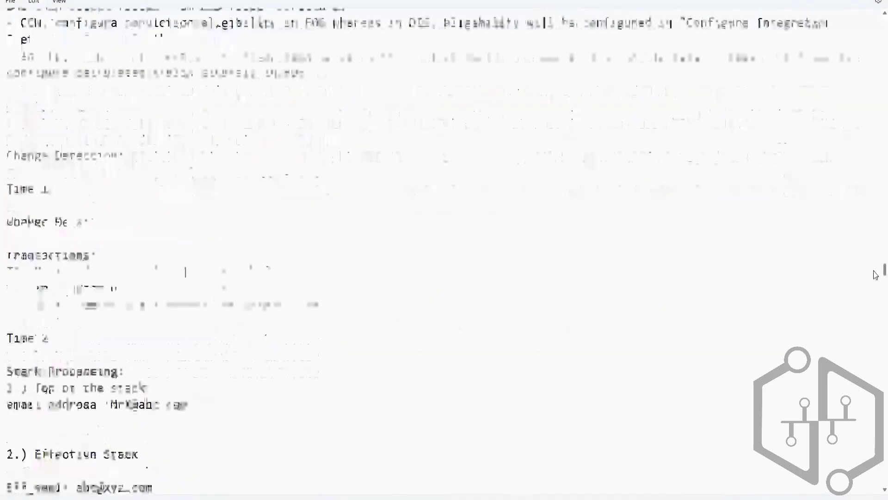
scroll(876, 284, "down", 2)
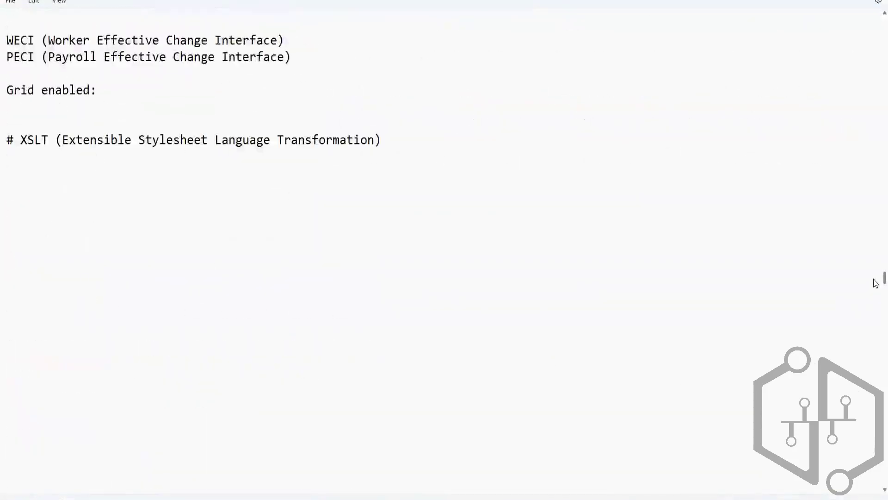
left_click_drag(874, 279, 874, 277)
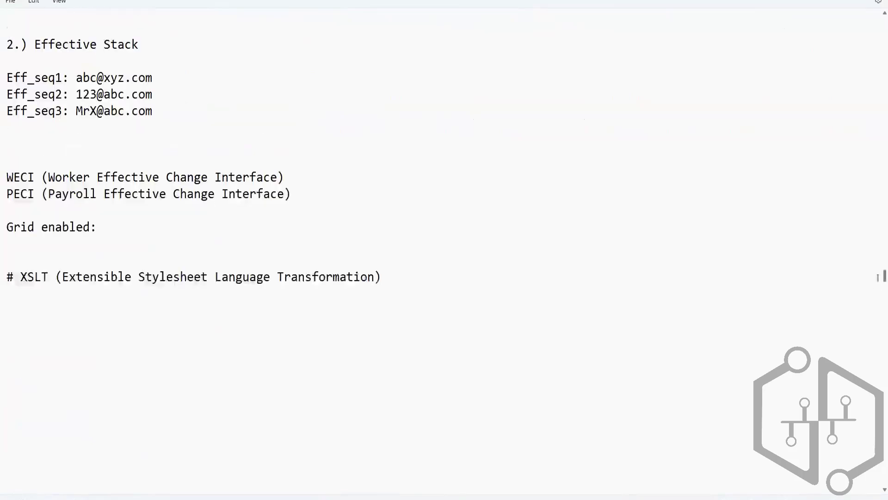
left_click(449, 278)
key("Return")
key("Return")
key("Return")
type("# EIB Inbound")
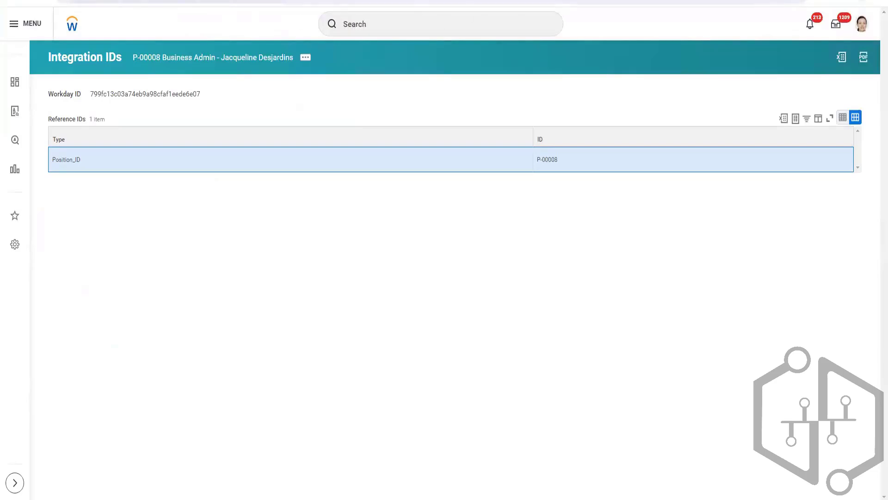
Back in Workday, search for test, open the test emp 1 profile, and show the worker's Job History.
left_click(363, 25)
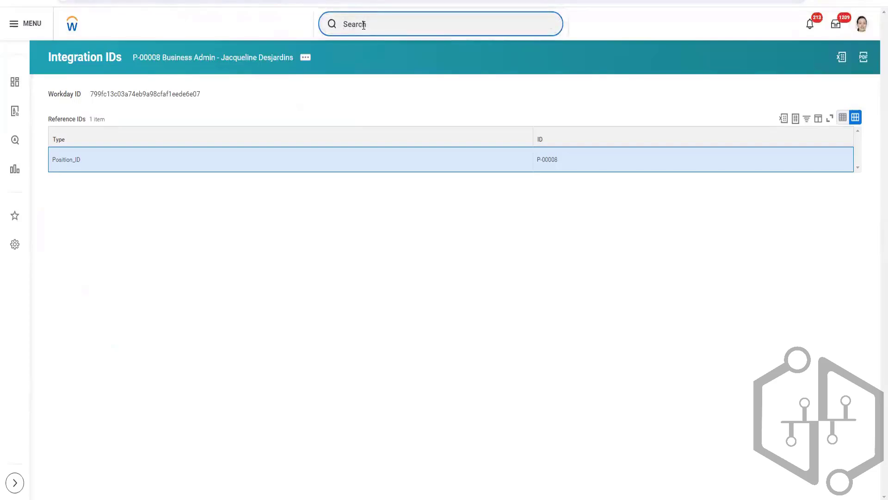
type("test")
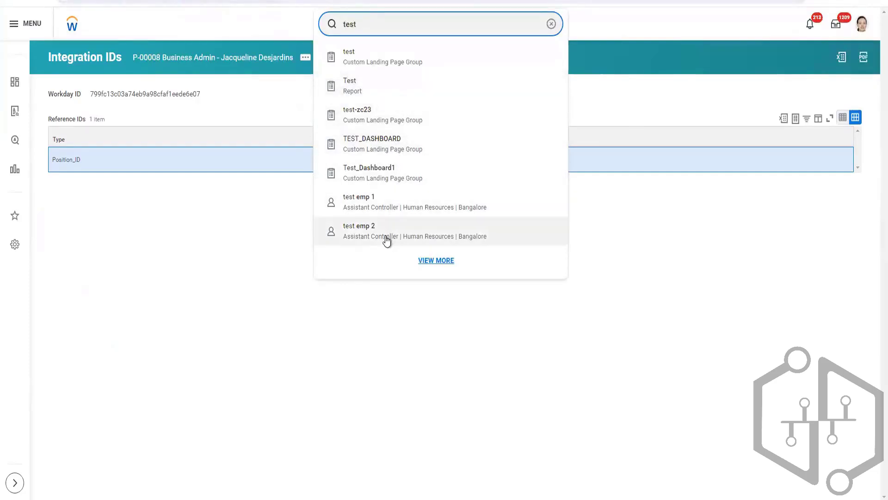
left_click(384, 205)
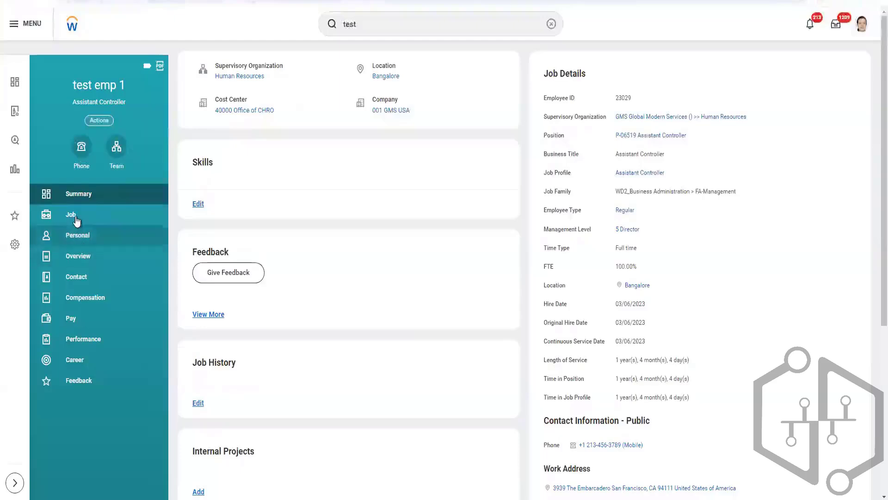
left_click(76, 217)
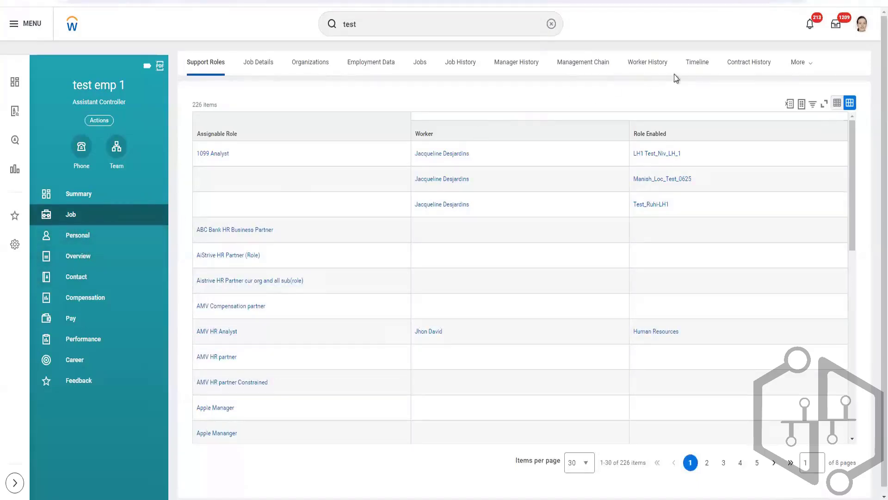
left_click(813, 72)
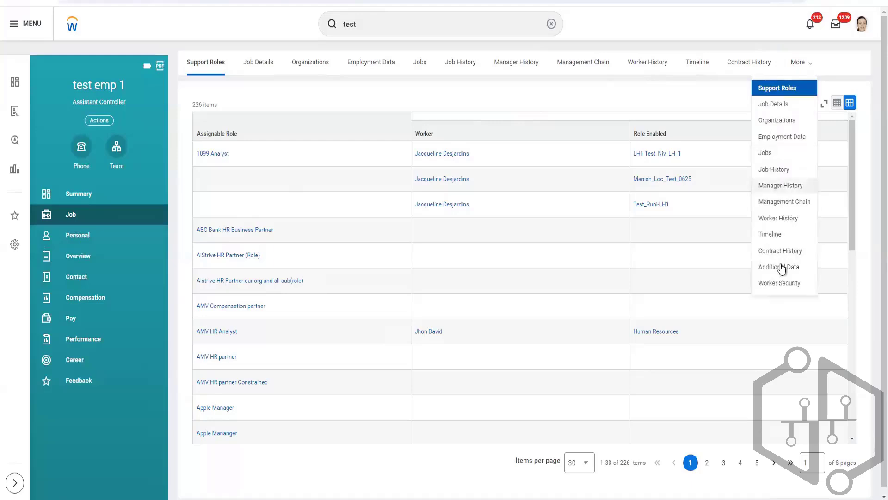
left_click(775, 170)
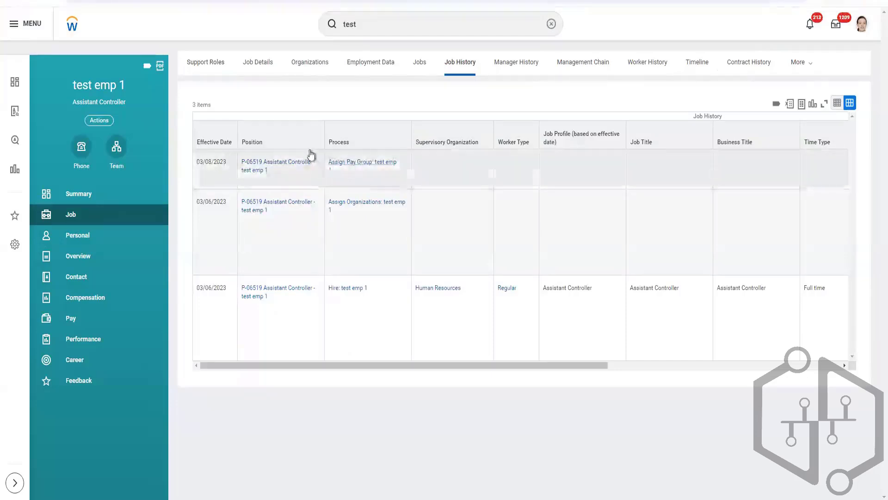
Open test emp 1's Worker History and look through the listed business processes with their effective dates and statuses.
left_click(633, 62)
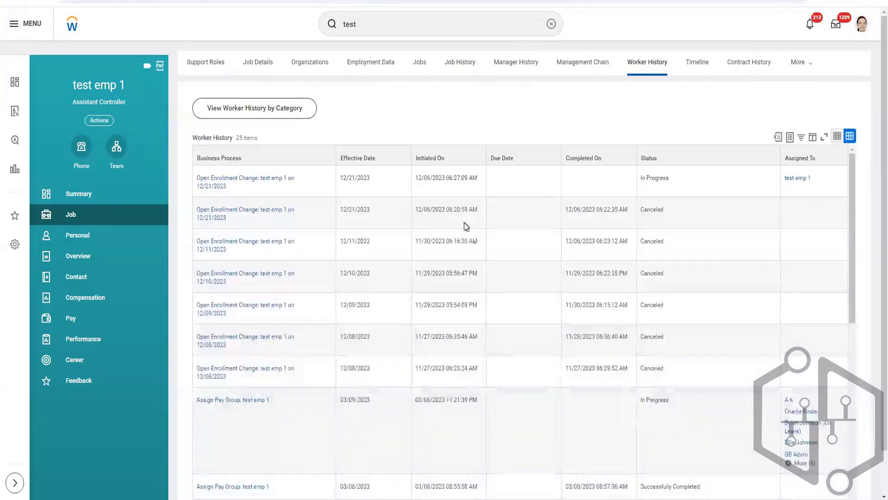
scroll(519, 130, "down", 1)
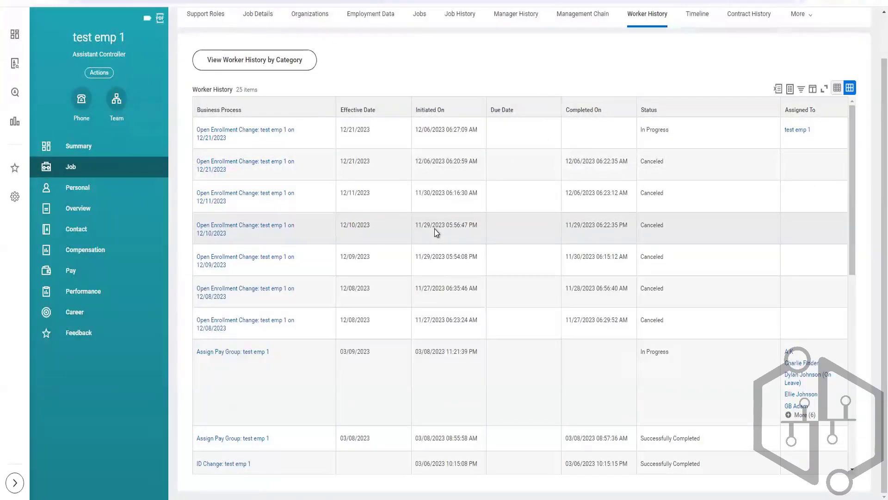
scroll(434, 229, "down", 3)
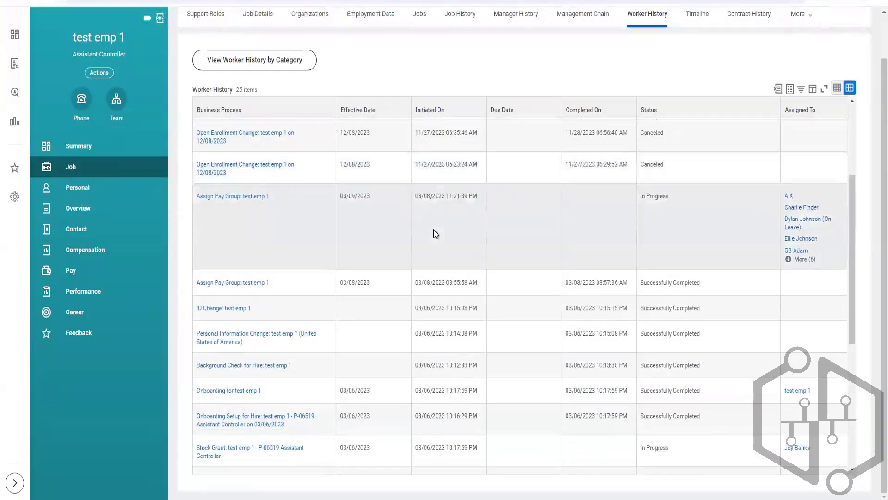
scroll(434, 230, "up", 1)
scroll(434, 229, "up", 3)
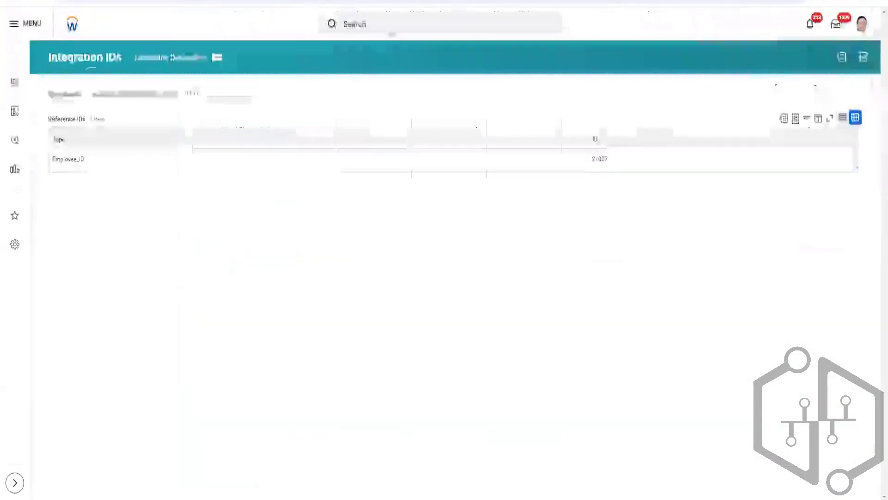
From the other Integration IDs browser tab, search for create EIB and open the Create EIB task.
left_click(393, 26)
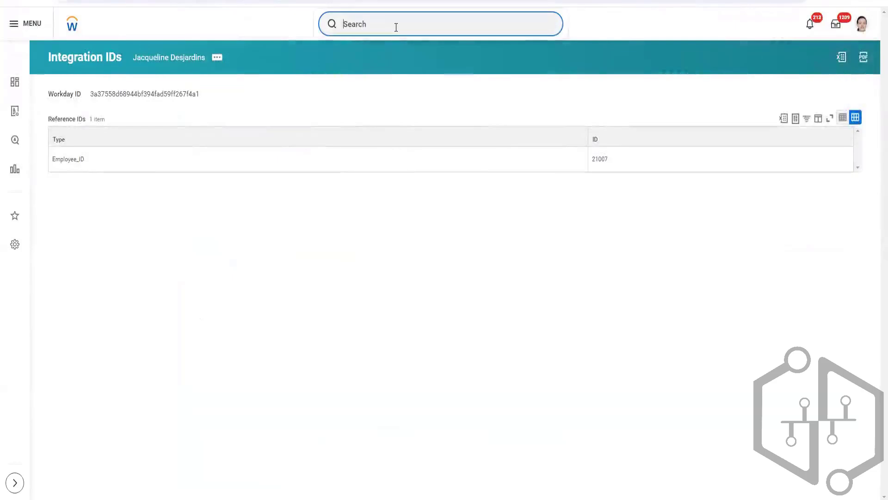
type("crea")
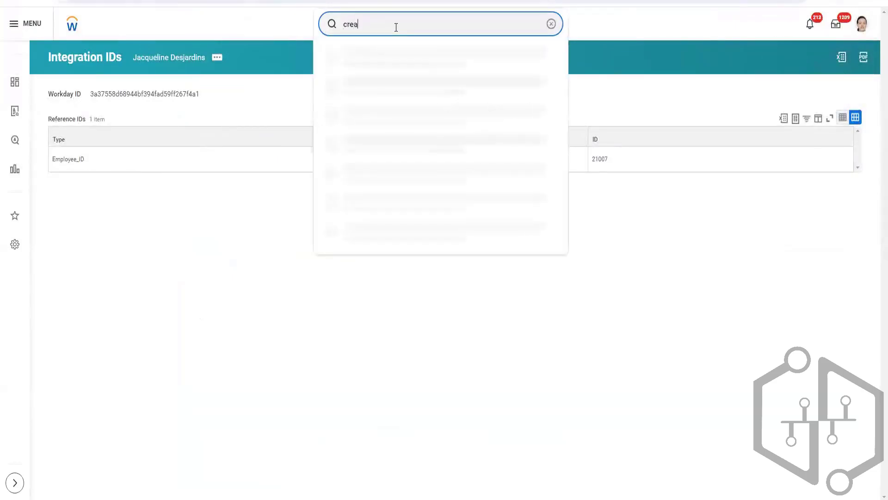
type("te EIB")
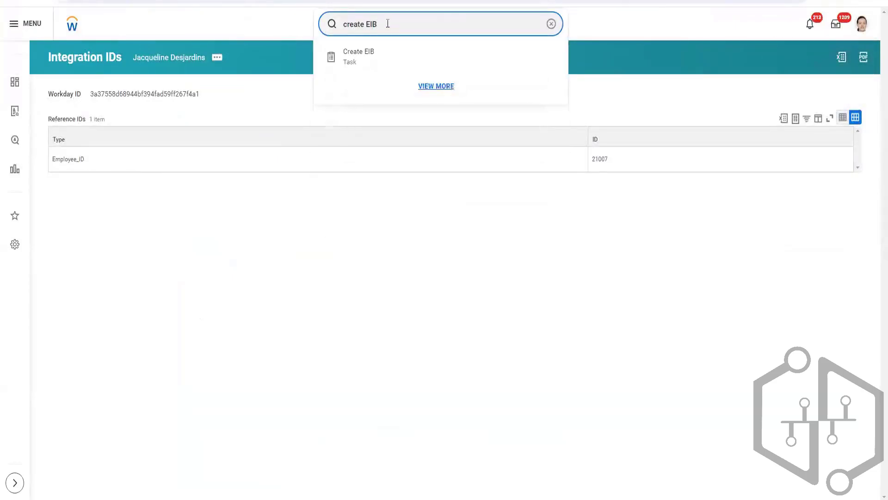
left_click(371, 57)
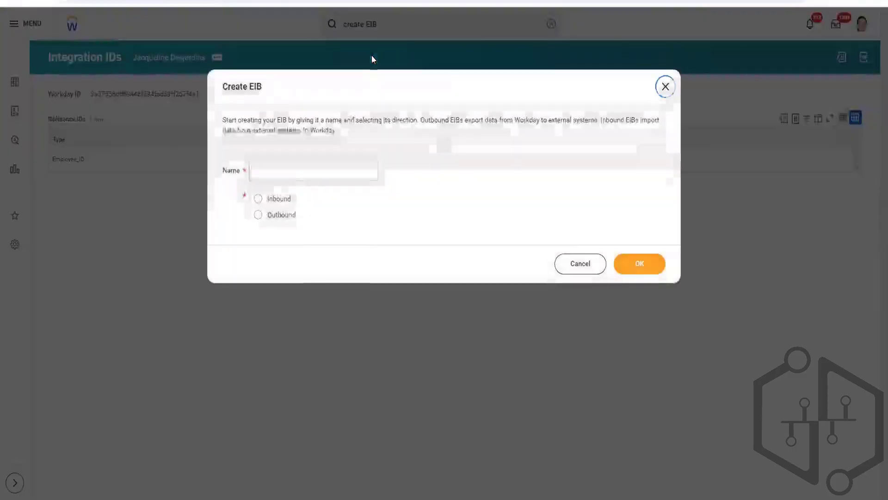
Name the EIB INT_EIB_Inbound_ followed by the creator's first name, set its direction to Inbound, and create it.
left_click(292, 167)
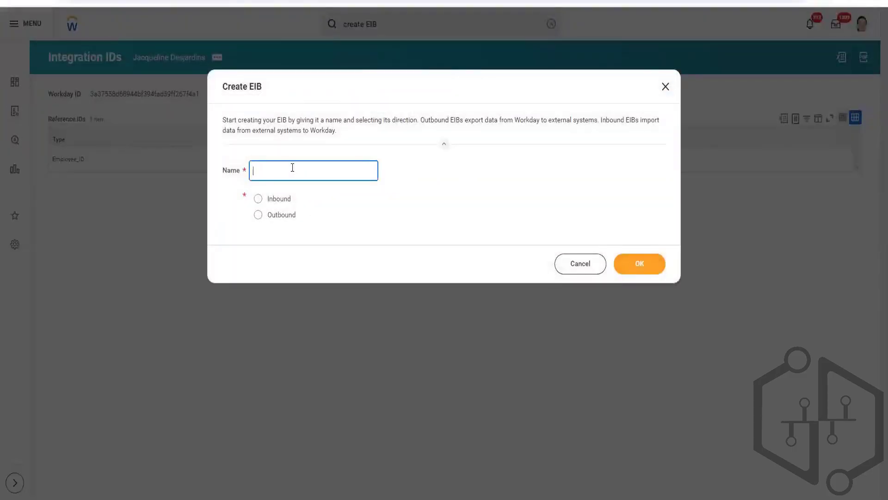
type("INT")
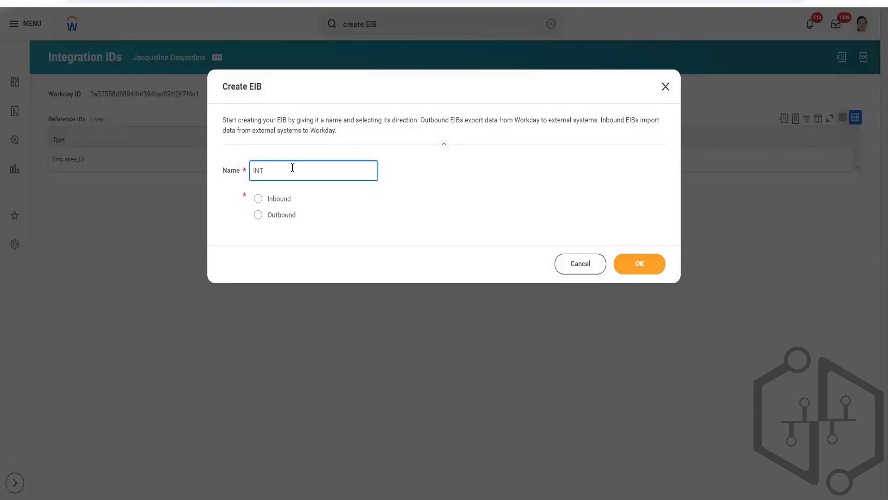
type("_EIB_Inbound_Ganesh")
left_click(278, 199)
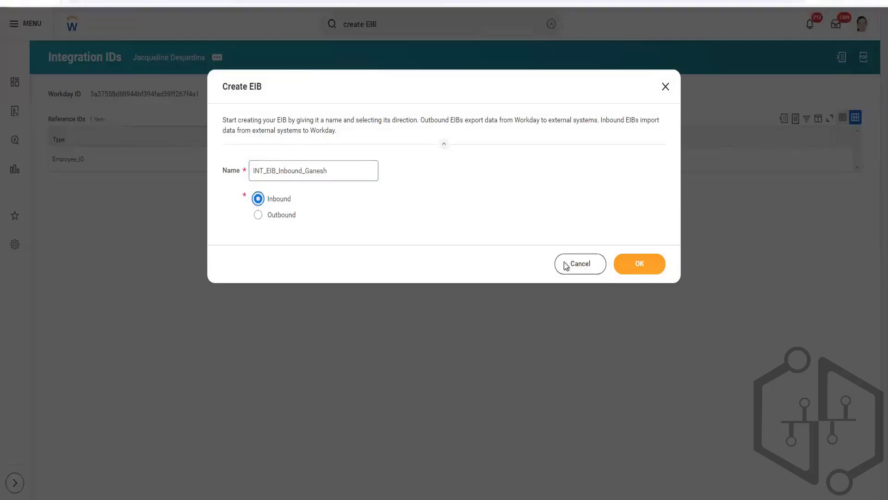
left_click(643, 269)
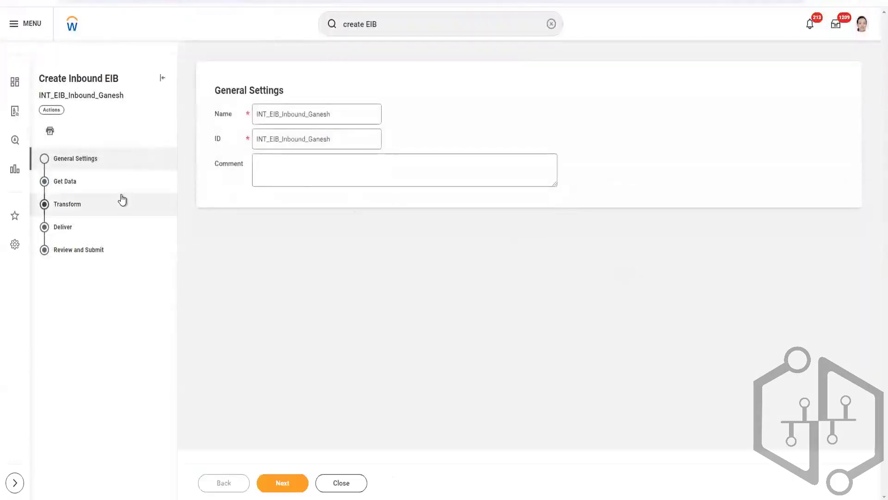
Open the inbound EIB's Get Data settings and examine the available Retrieval Method options, keeping Attach File at Launch.
left_click(94, 189)
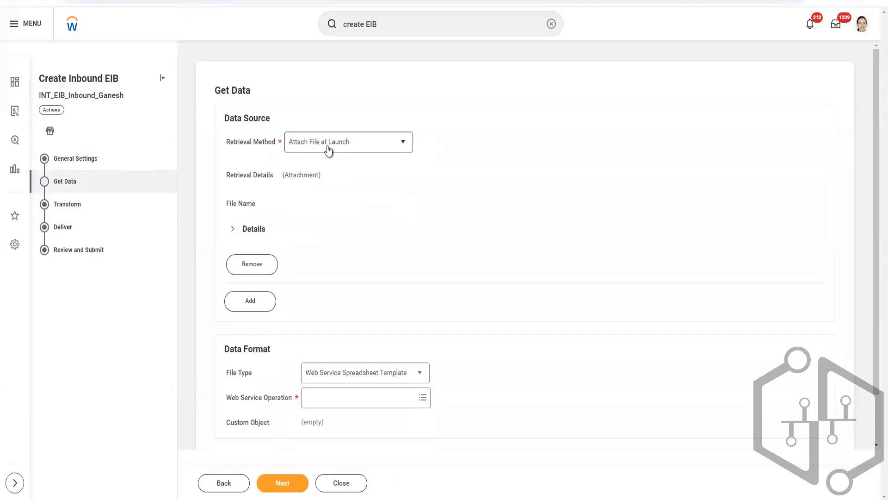
left_click(407, 145)
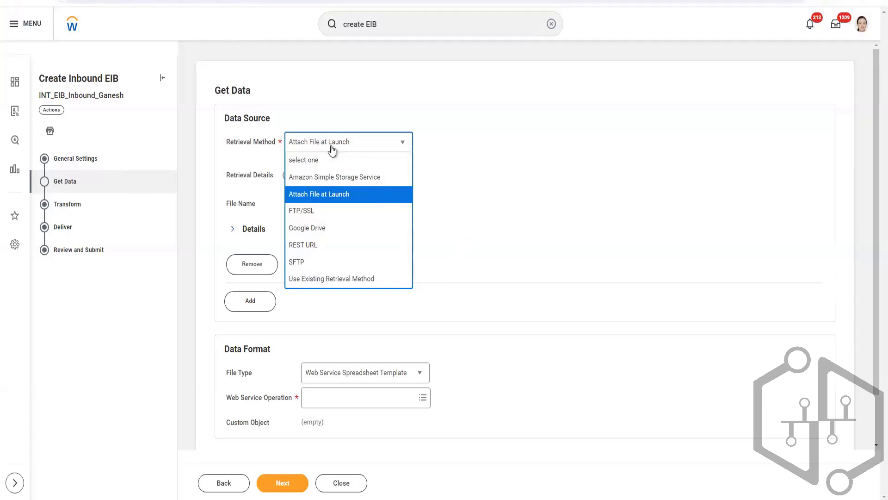
left_click(502, 196)
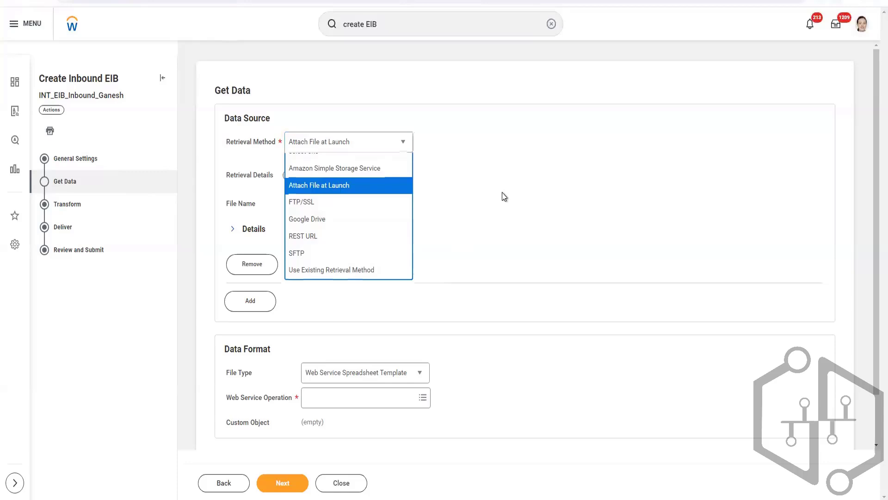
left_click(388, 146)
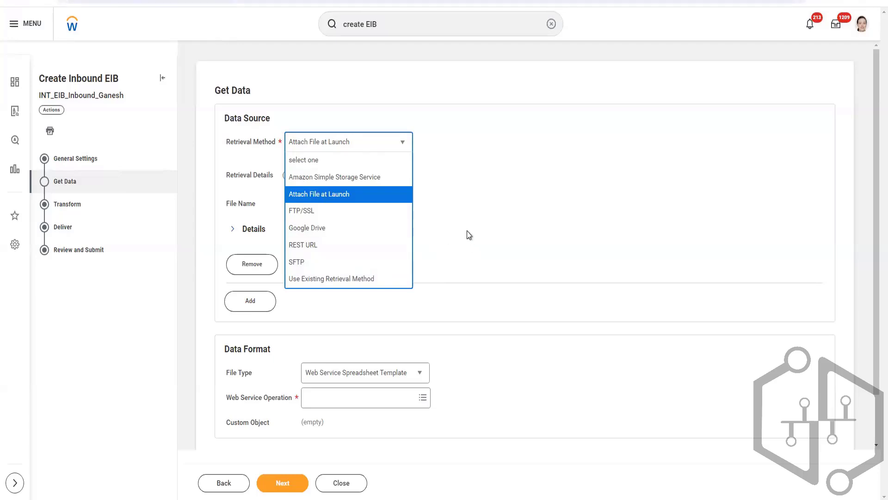
Keep Attach File at Launch as the retrieval method and examine the File Type options under Data Format.
left_click(468, 245)
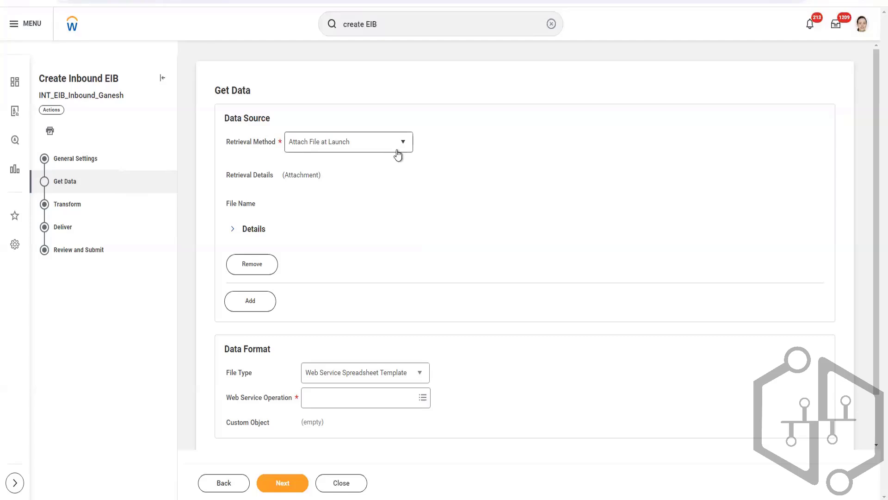
scroll(460, 199, "down", 1)
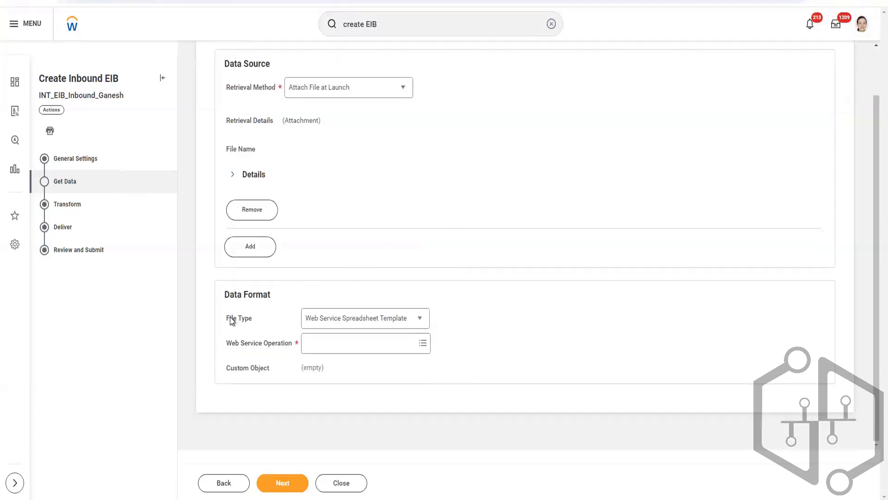
left_click(421, 320)
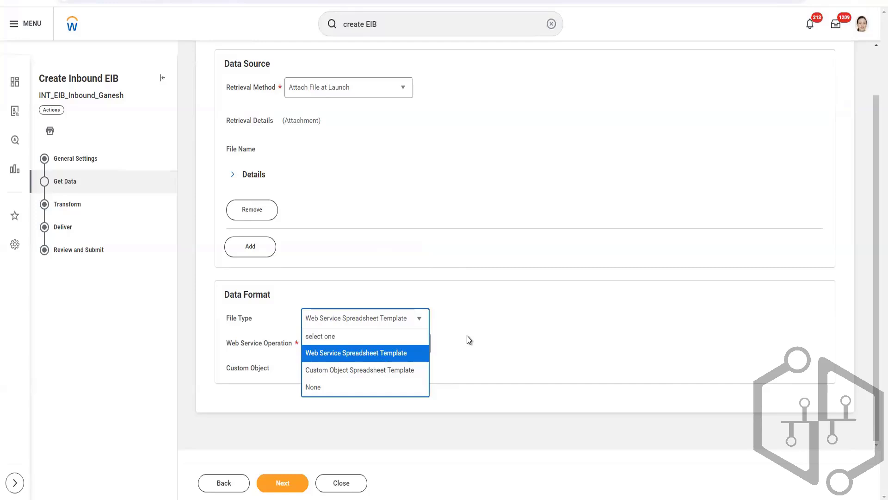
Switch to the text editor notes, add the line "To update data in WD => Web Service" below External ID, and return to the EIB.
left_click(306, 498)
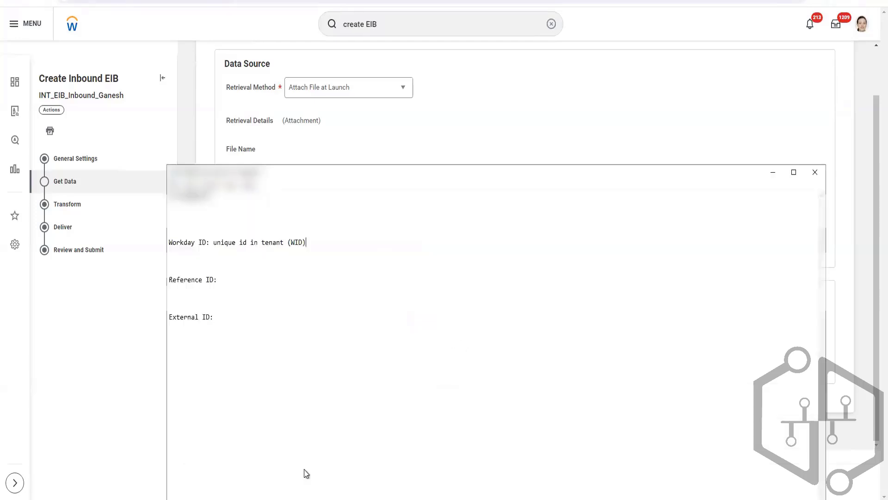
left_click(292, 324)
key("Return")
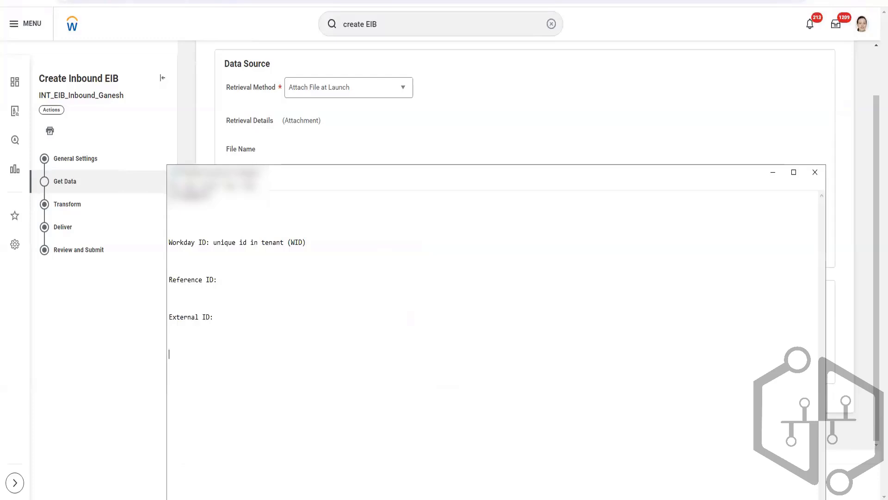
type("To update data in WD => Web ")
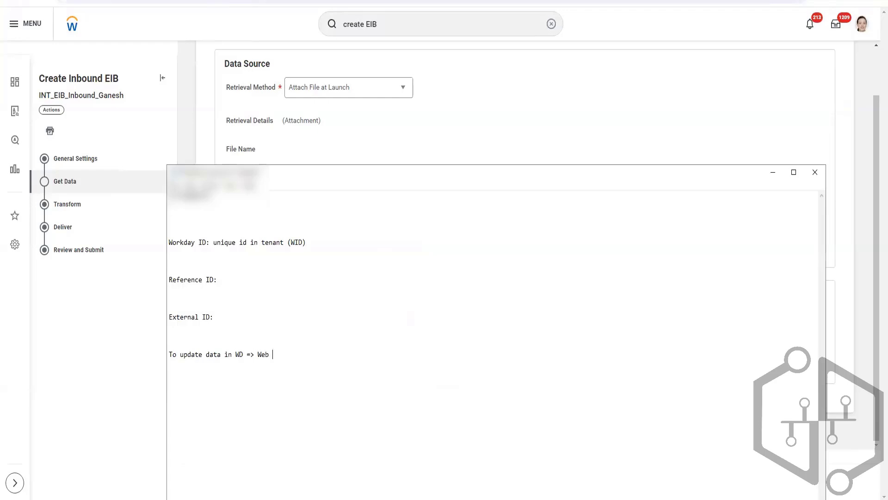
type("Service")
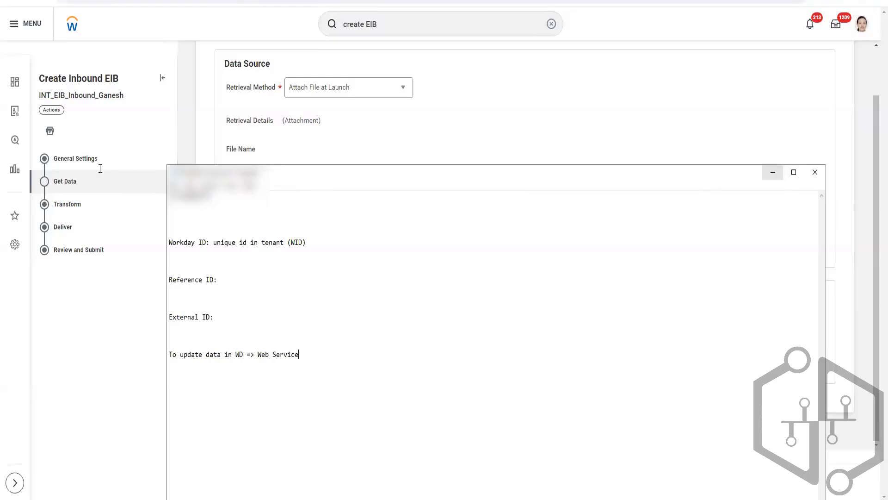
left_click(767, 179)
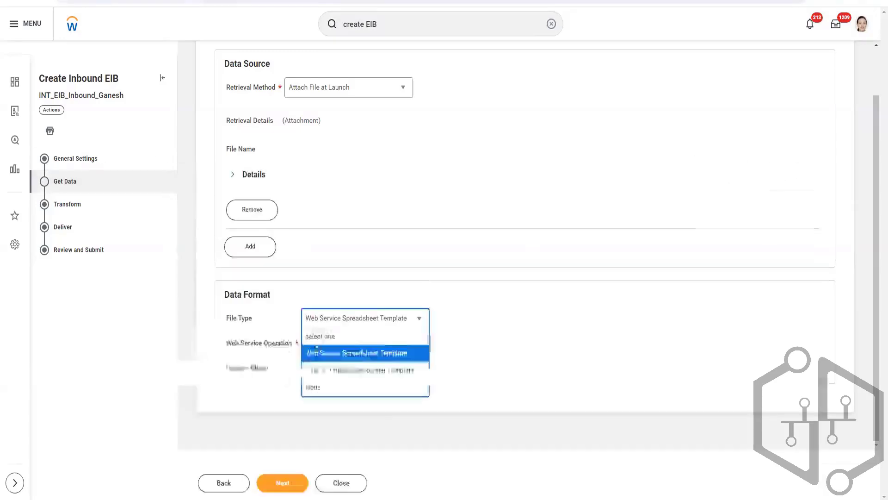
Keep the file type Web Service Spreadsheet Template and set the Web Service Operation to Terminate Employee (Web Service).
left_click(377, 355)
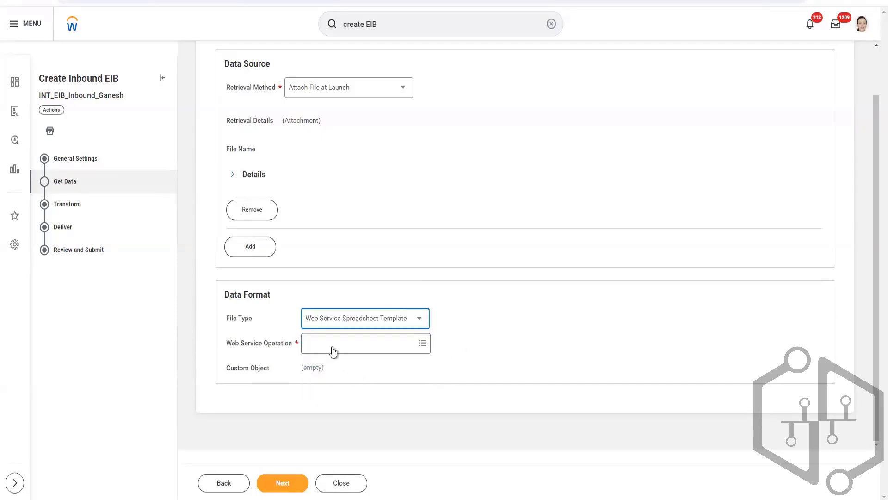
left_click(357, 341)
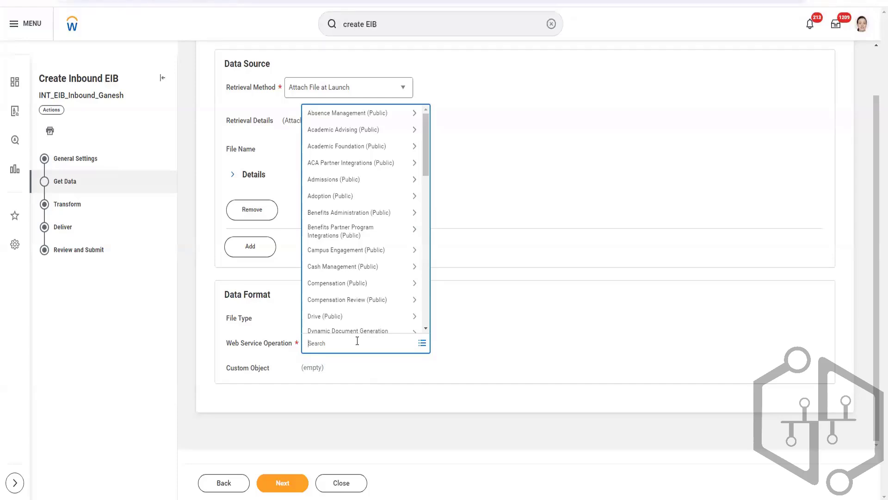
type("termin")
key("Return")
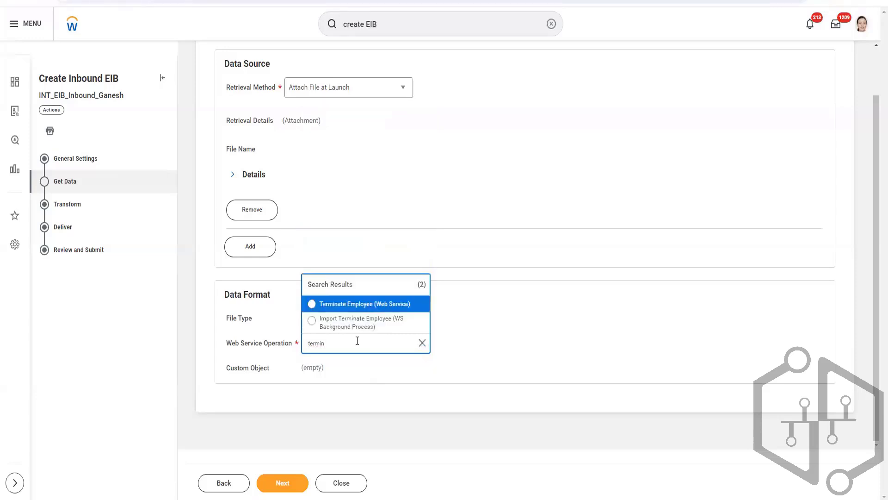
left_click(360, 302)
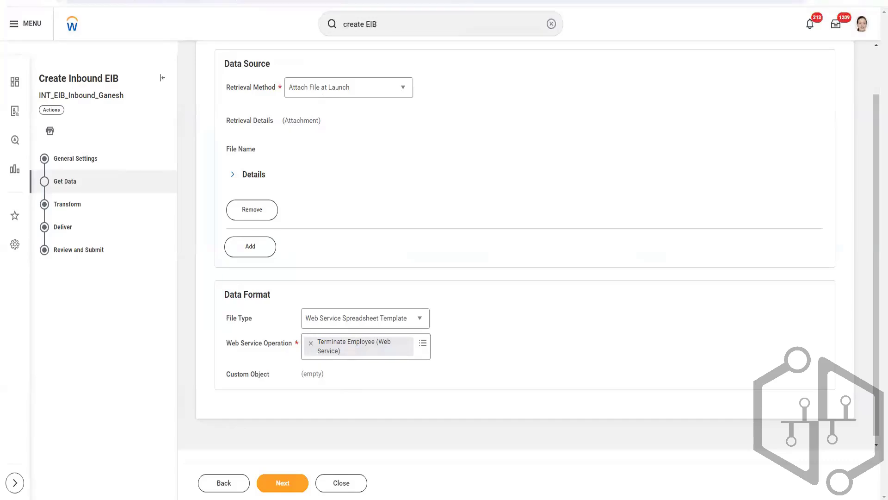
In a new browser tab, search Google for workday web services and open the Workday Web Services Directory.
key("ctrl+t")
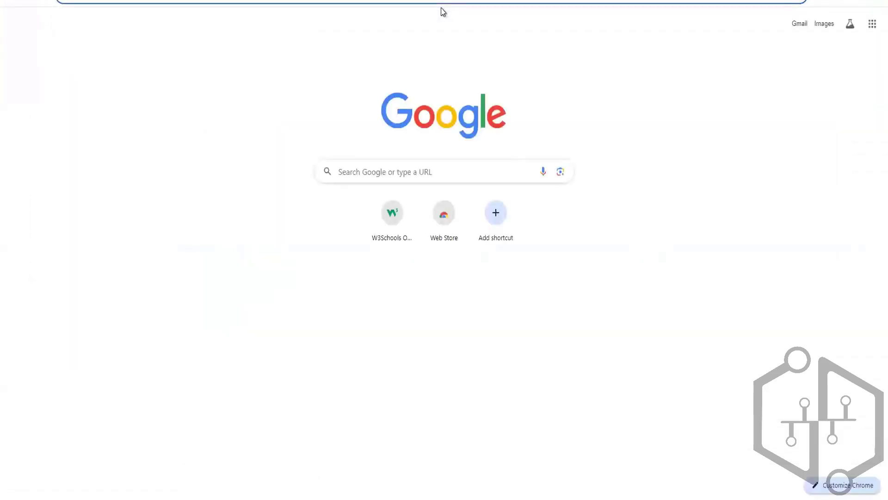
type("workday")
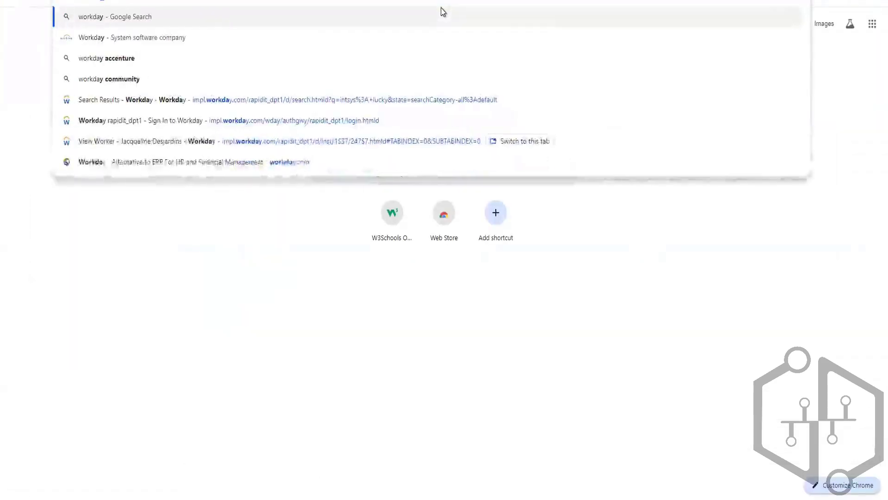
type(" web services")
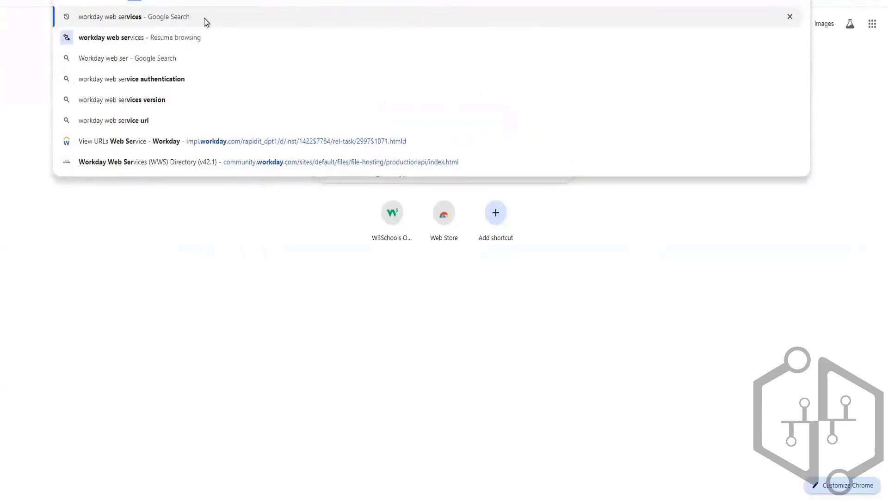
left_click(169, 22)
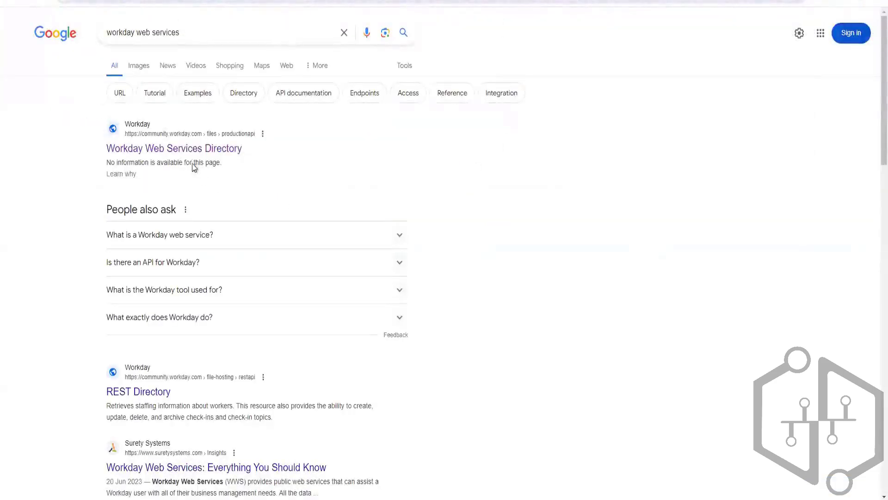
left_click(198, 151)
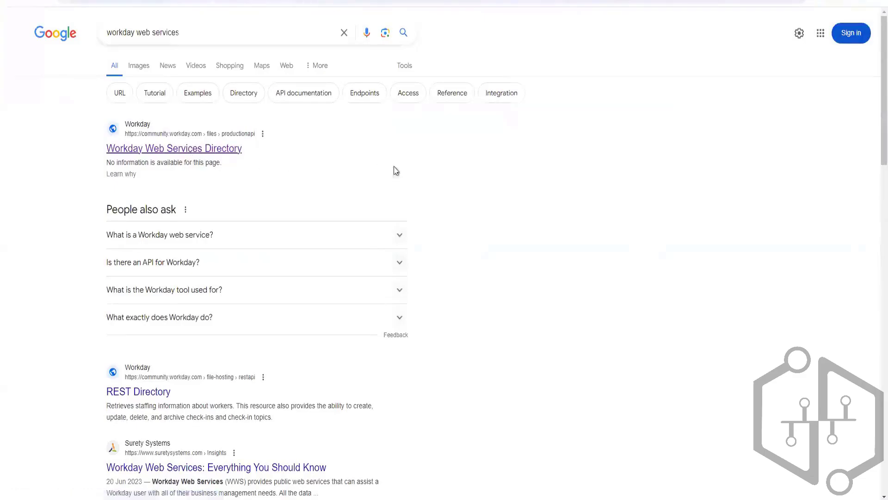
Find the Staffing web service in the directory, open it, and look through its operations and descriptions.
scroll(87, 284, "down", 2)
scroll(87, 283, "down", 20)
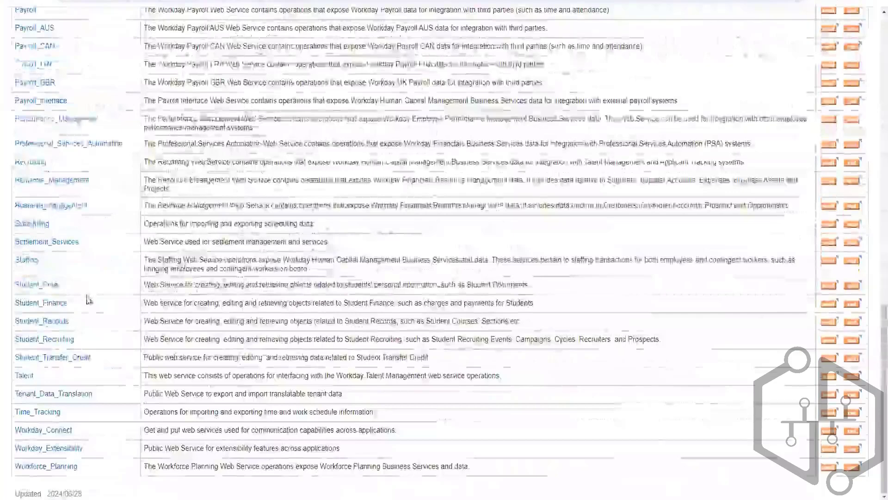
scroll(88, 299, "up", 4)
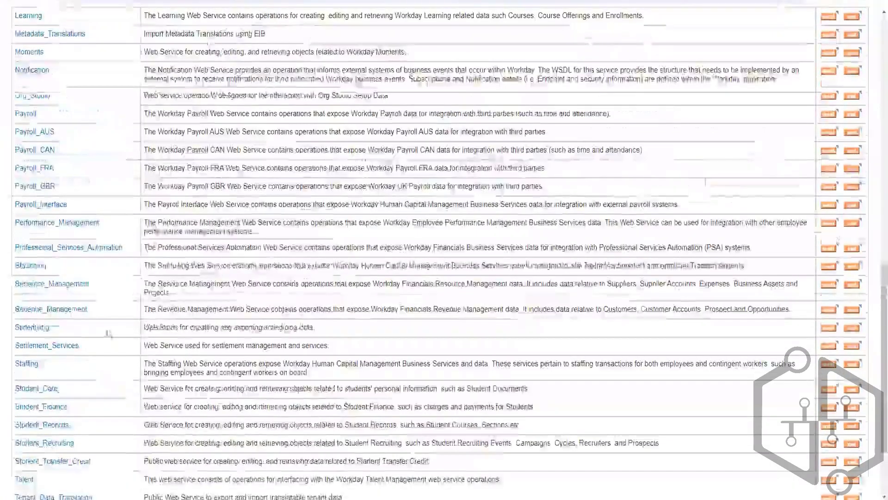
left_click(29, 364)
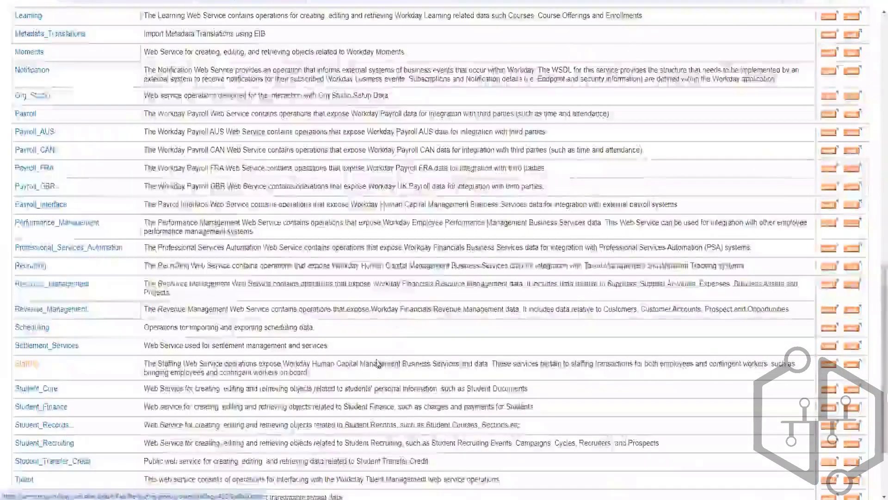
scroll(69, 407, "down", 5)
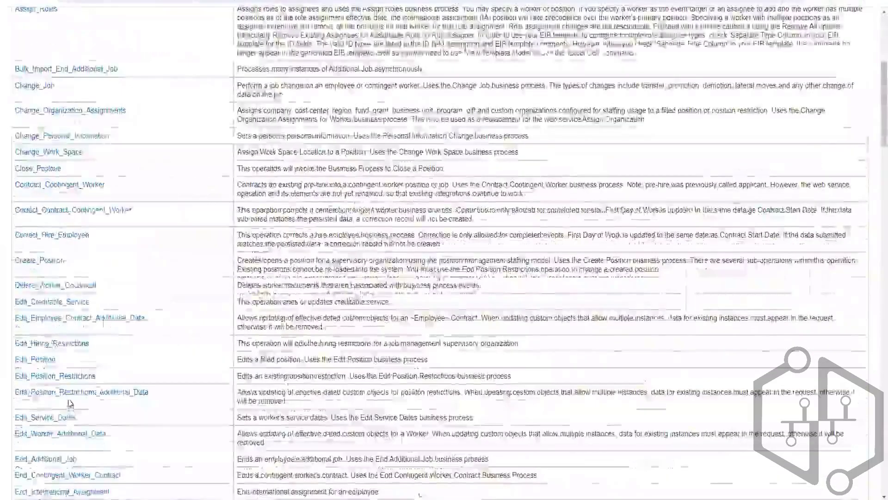
scroll(69, 407, "down", 20)
scroll(72, 398, "down", 15)
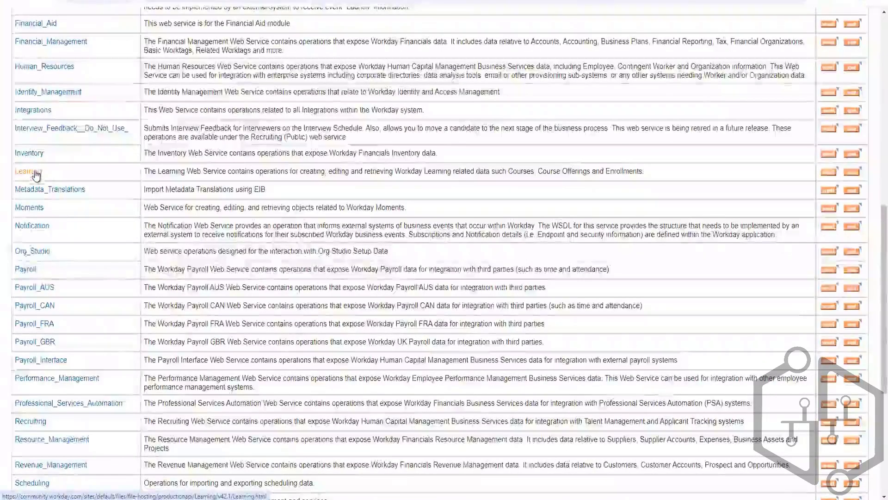
Open the Learning web service to view its operations, and look through the directory's other functional web services.
left_click(37, 179)
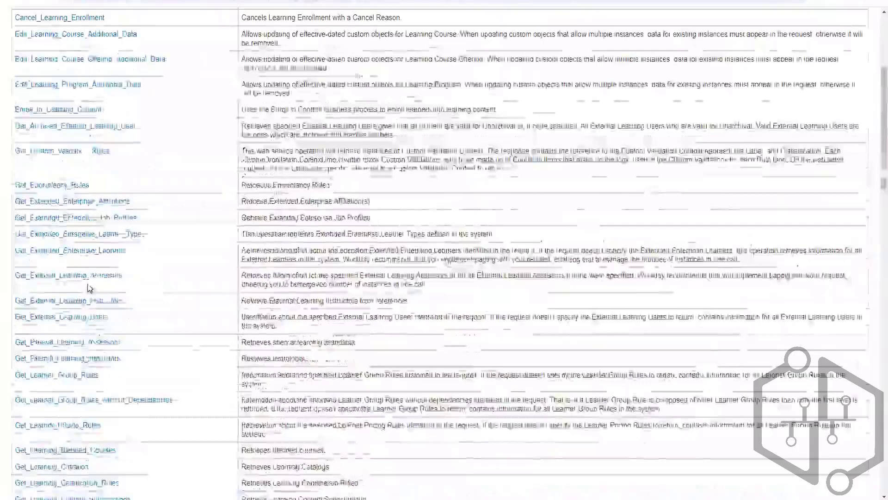
scroll(90, 287, "down", 10)
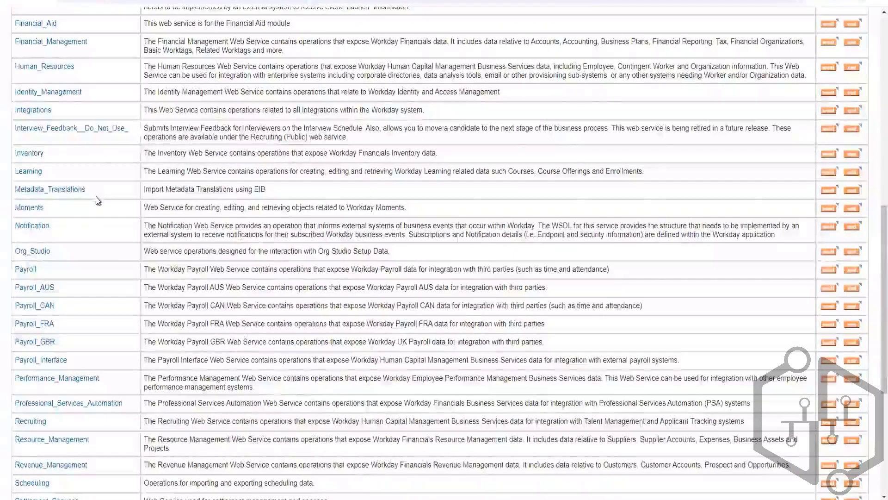
scroll(98, 200, "up", 8)
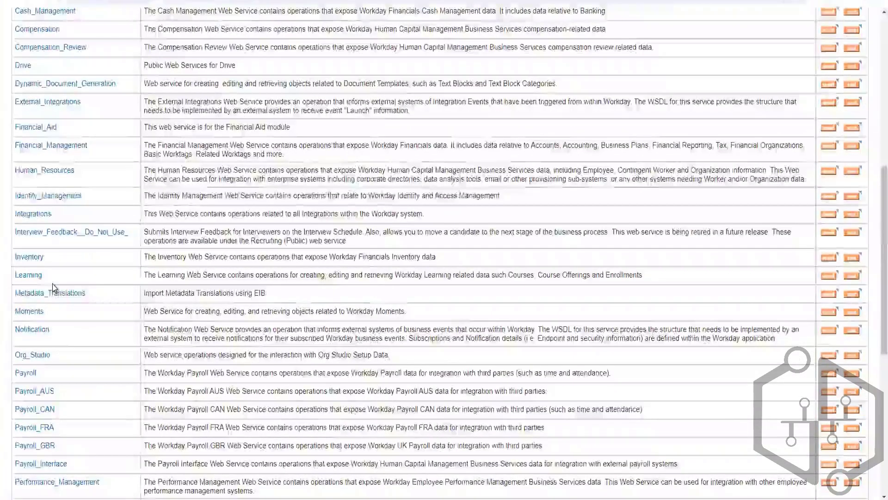
scroll(54, 288, "down", 5)
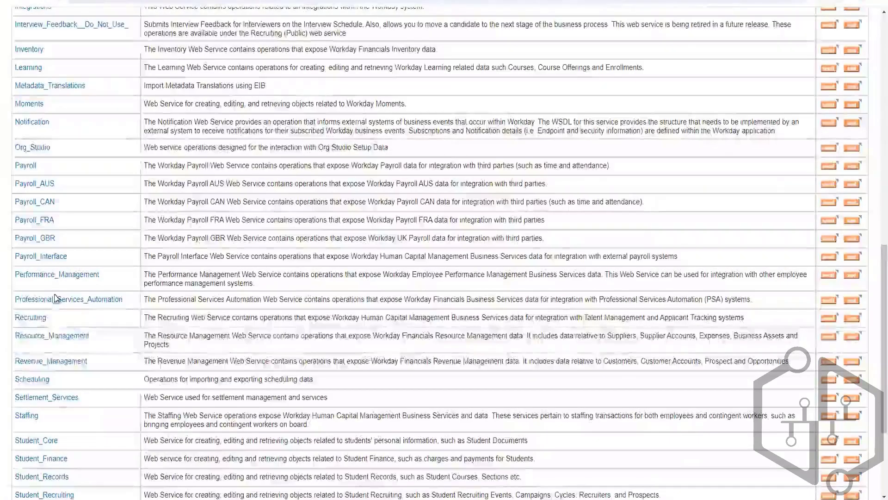
scroll(52, 391, "down", 3)
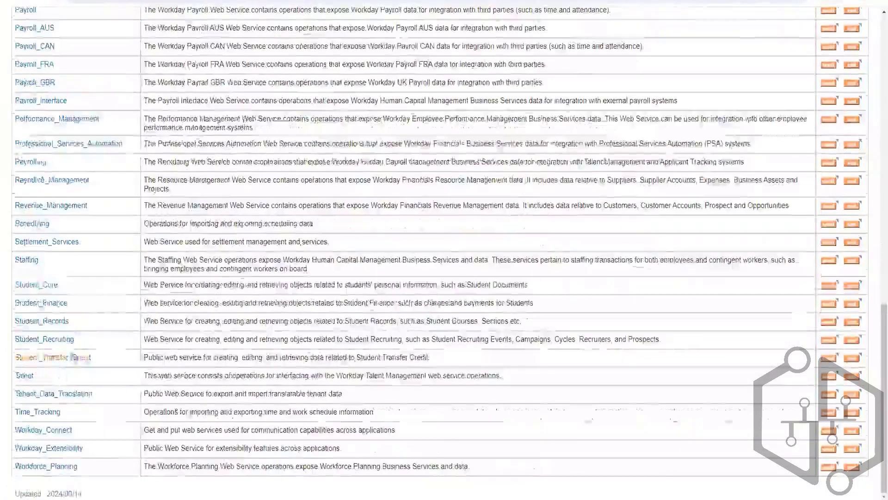
scroll(64, 392, "up", 2)
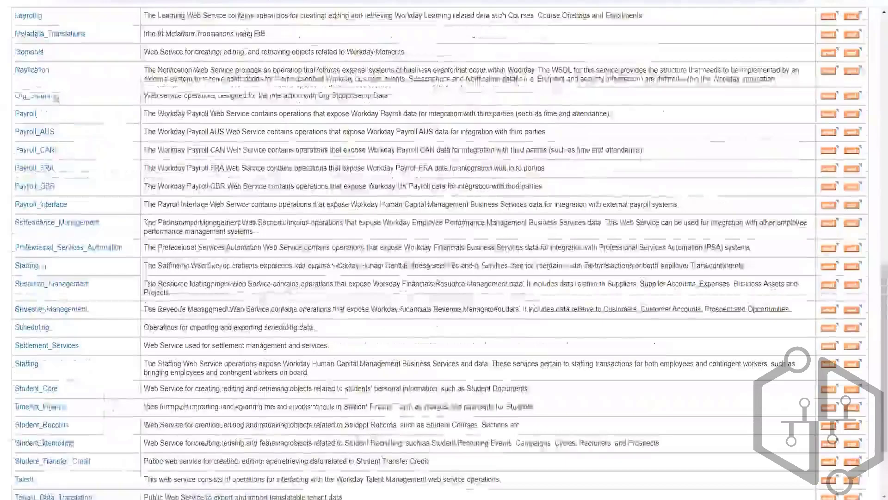
scroll(40, 195, "up", 6)
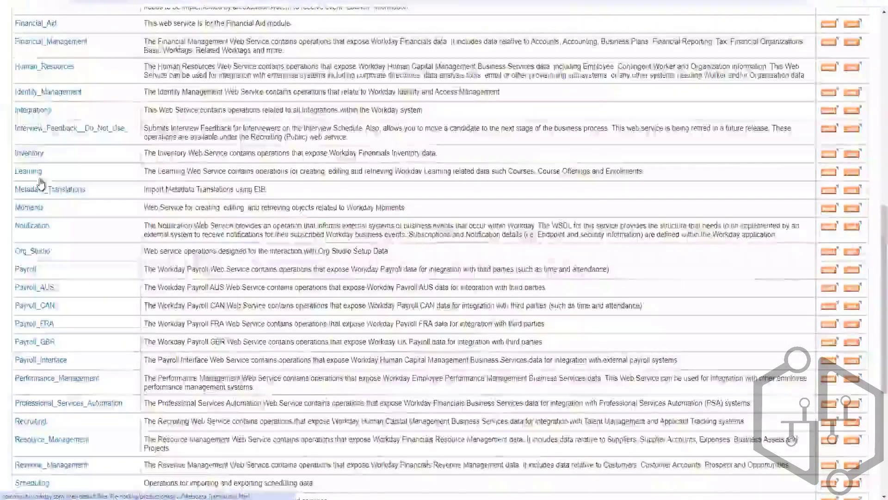
scroll(39, 186, "up", 4)
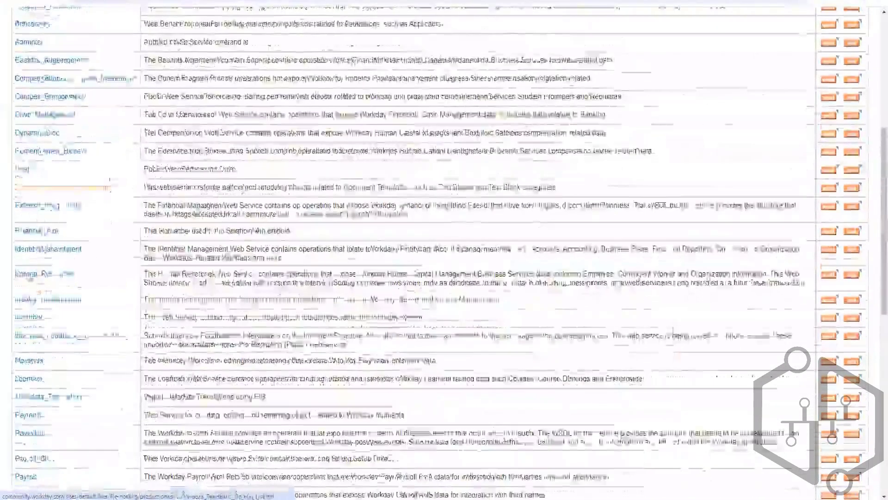
scroll(39, 353, "down", 3)
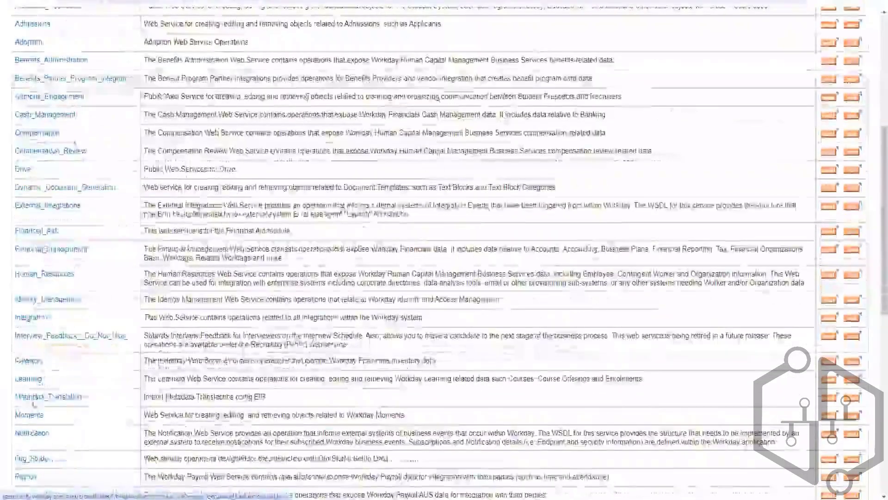
scroll(41, 432, "down", 6)
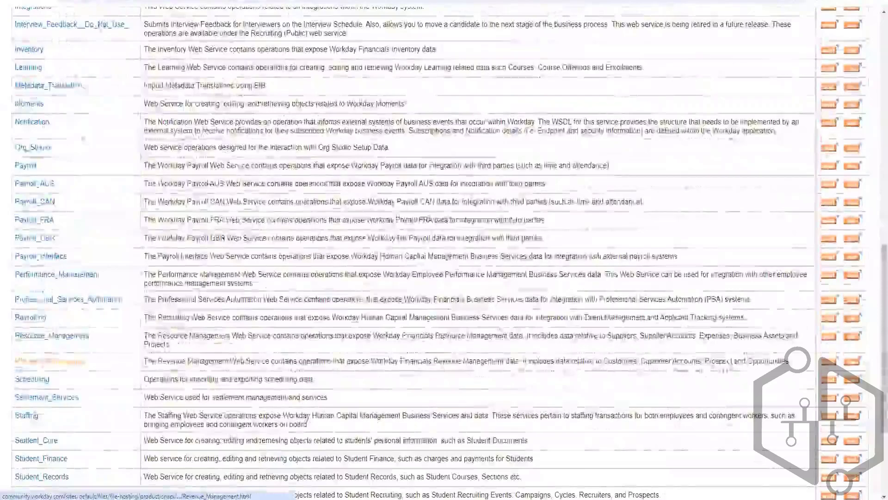
Reopen the Staffing web service and look through its operations list past the Get and Put operations.
left_click(34, 417)
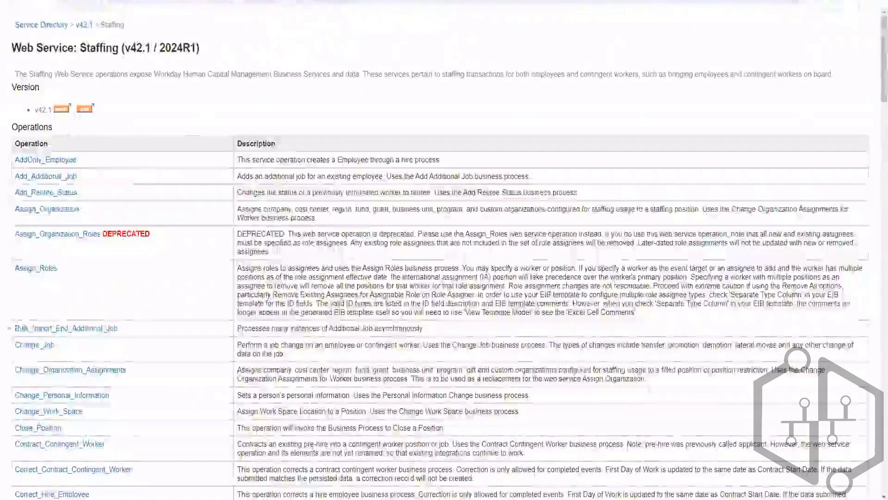
scroll(872, 168, "down", 12)
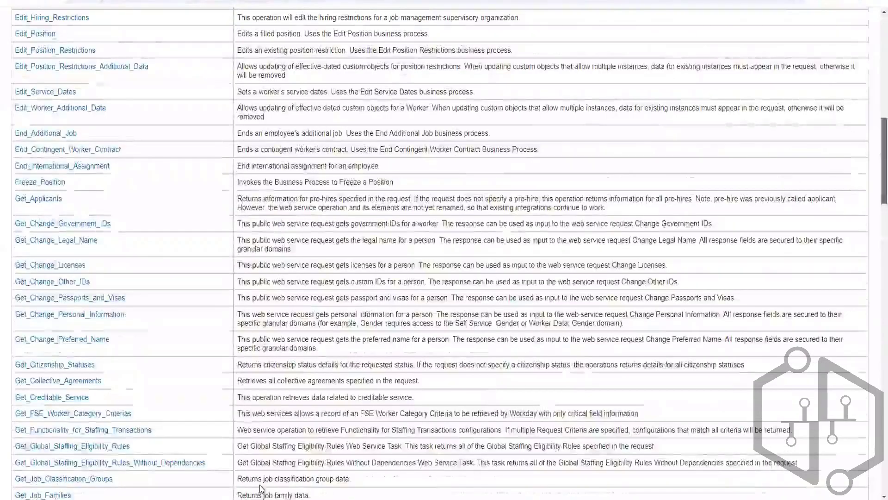
scroll(69, 495, "down", 15)
scroll(70, 496, "down", 10)
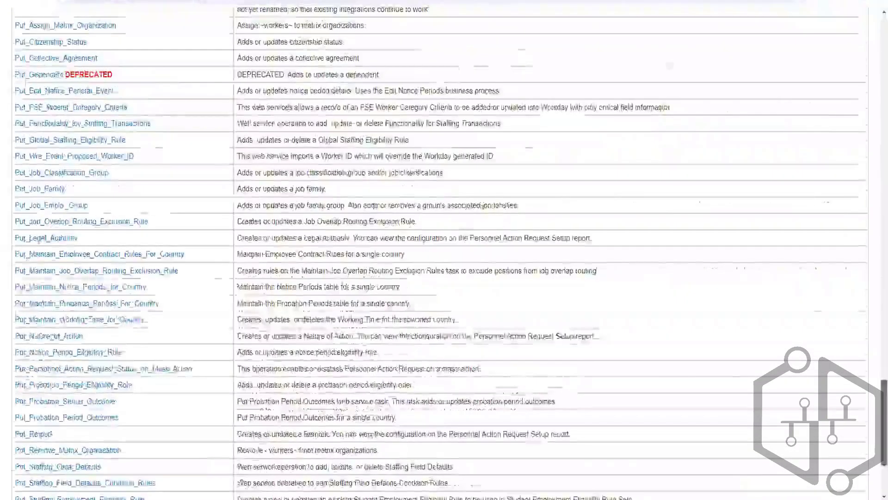
scroll(70, 496, "down", 10)
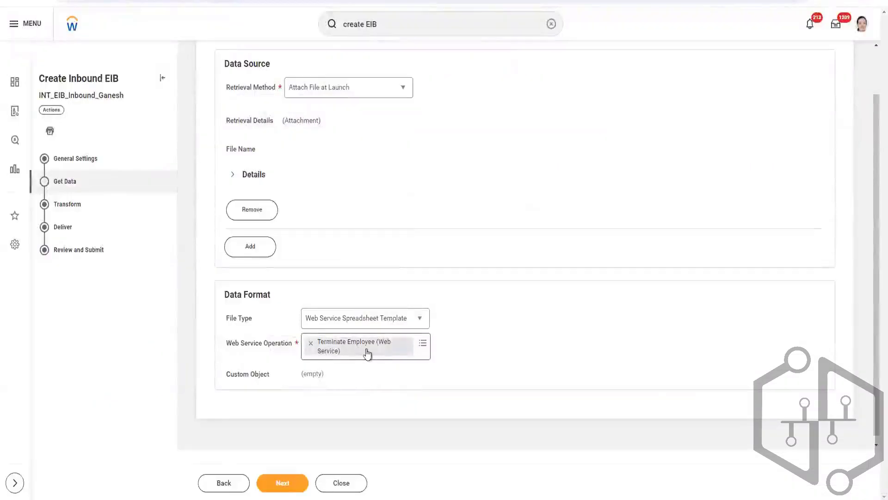
Continue to the transformation settings, keep Template Model with the Terminate Employee operation, and proceed to the delivery settings.
left_click(280, 486)
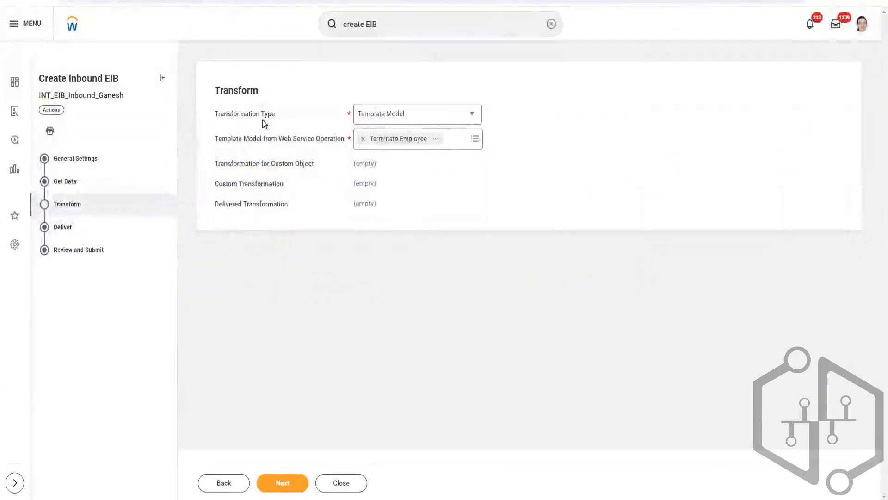
left_click(472, 116)
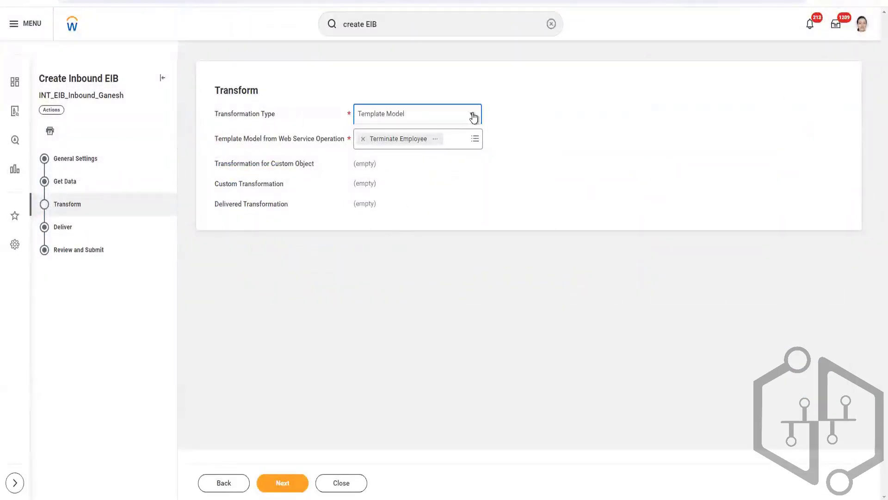
left_click(503, 188)
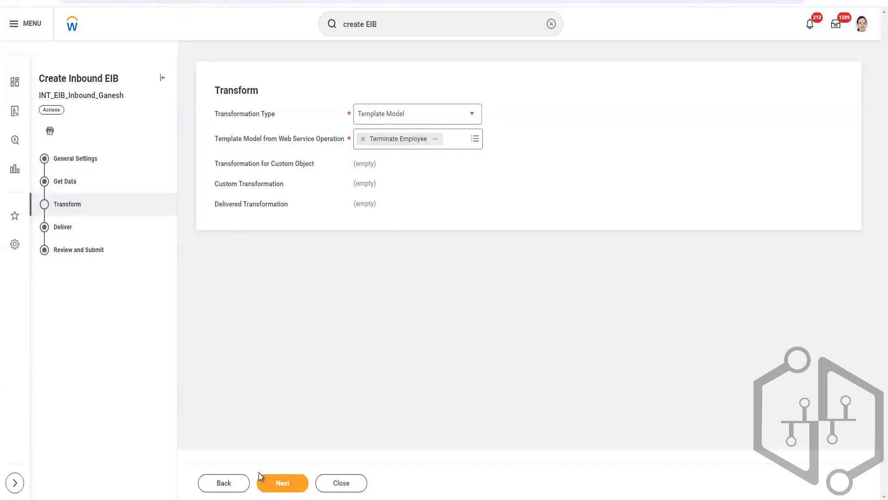
left_click(274, 484)
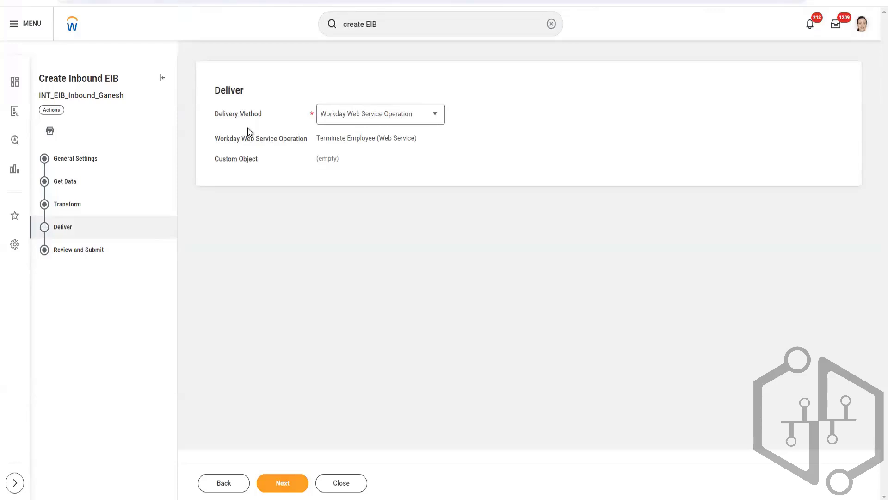
Set the delivery method to Workday Web Service Operation, proceed to the review, and submit the inbound EIB.
left_click(434, 118)
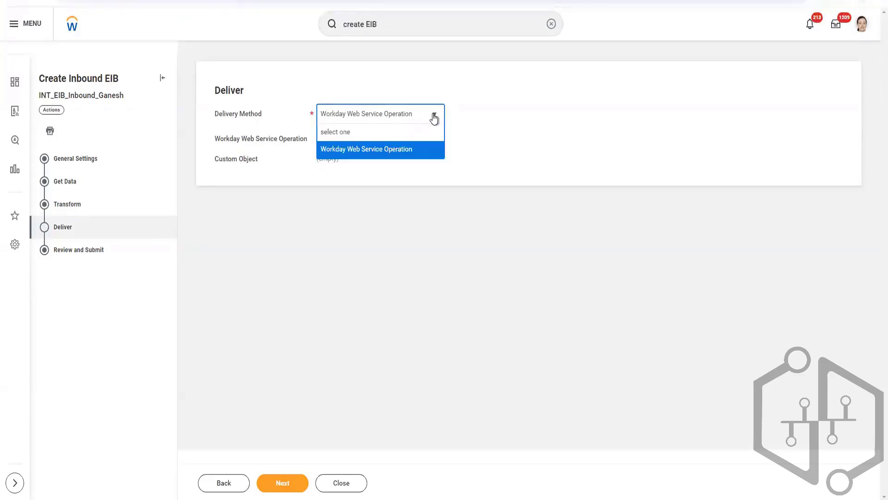
left_click(371, 151)
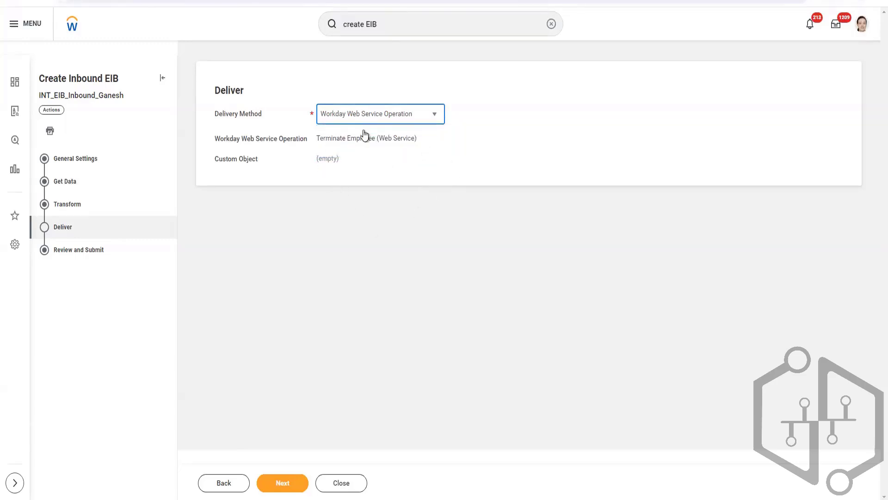
left_click_drag(318, 138, 418, 136)
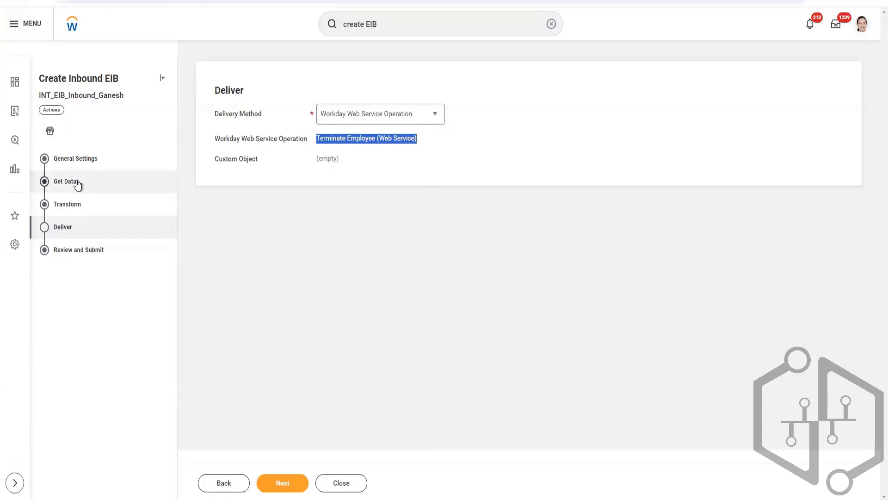
left_click(293, 484)
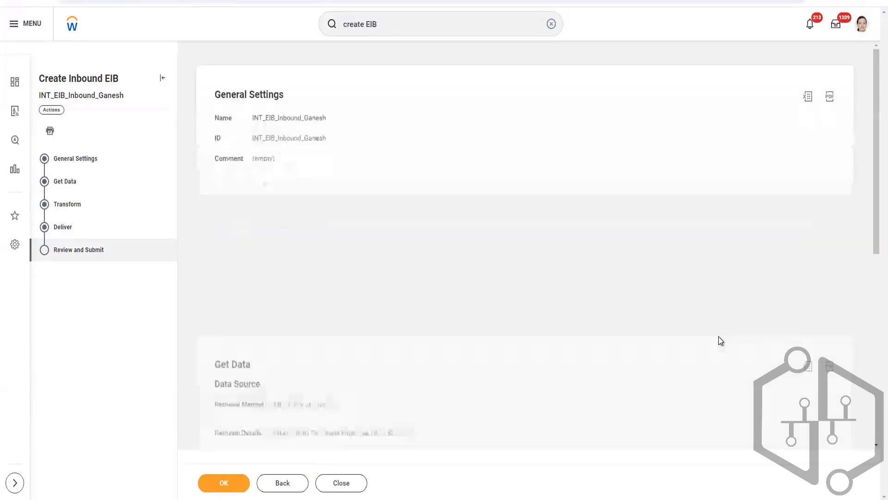
left_click(228, 483)
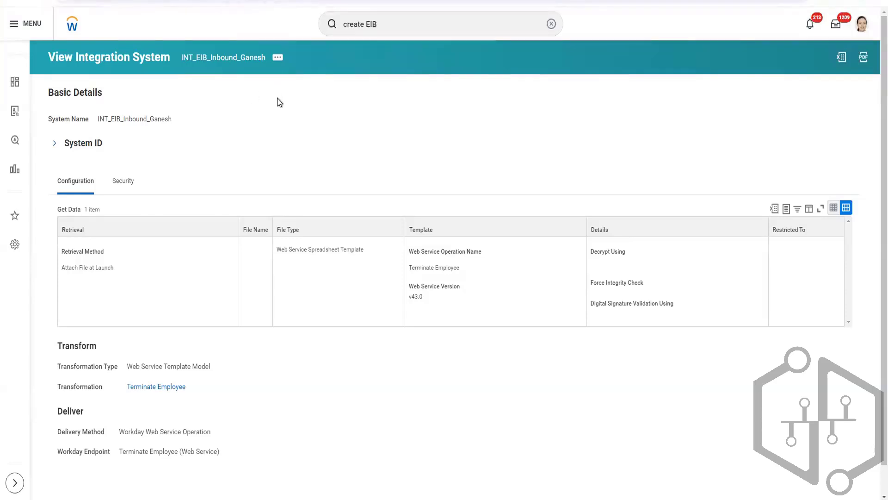
Generate the template model's spreadsheet template for the new EIB in XLSX format, confirming and submitting the generation.
left_click(278, 59)
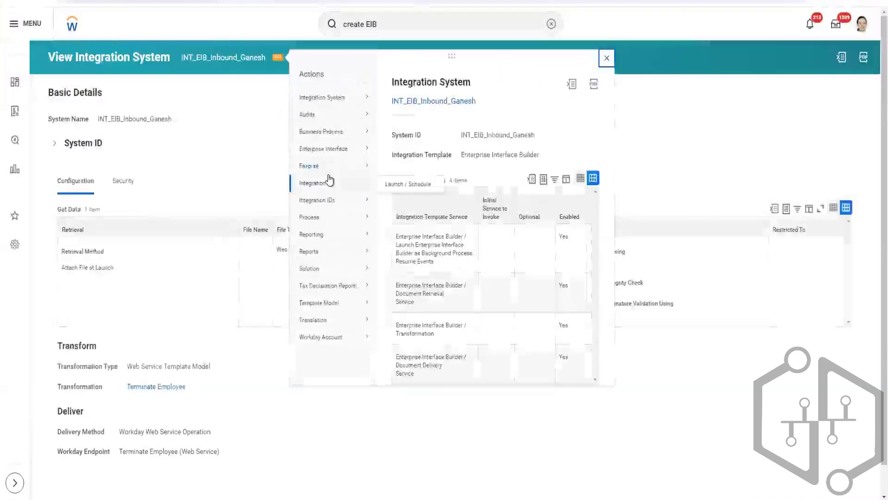
mouse_move(342, 152)
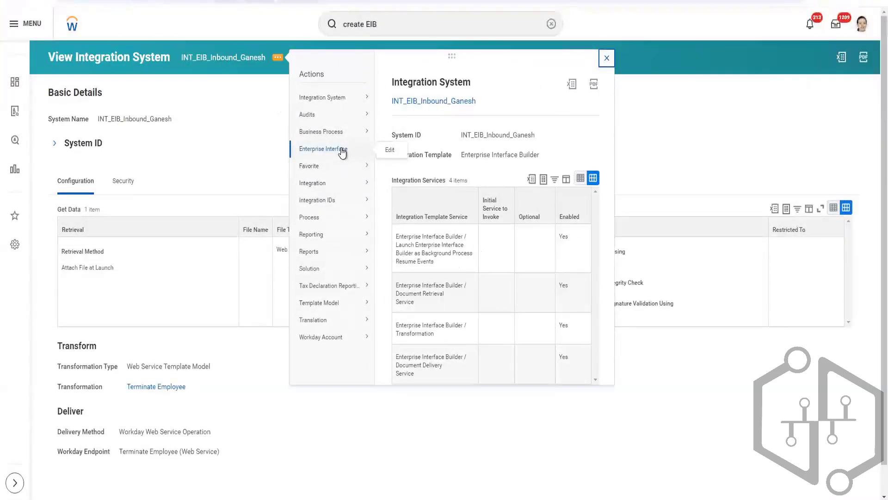
mouse_move(345, 190)
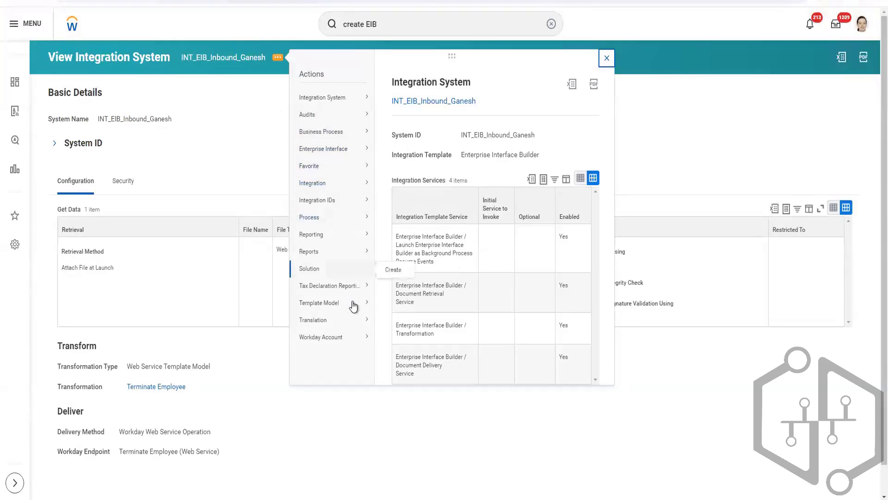
mouse_move(354, 309)
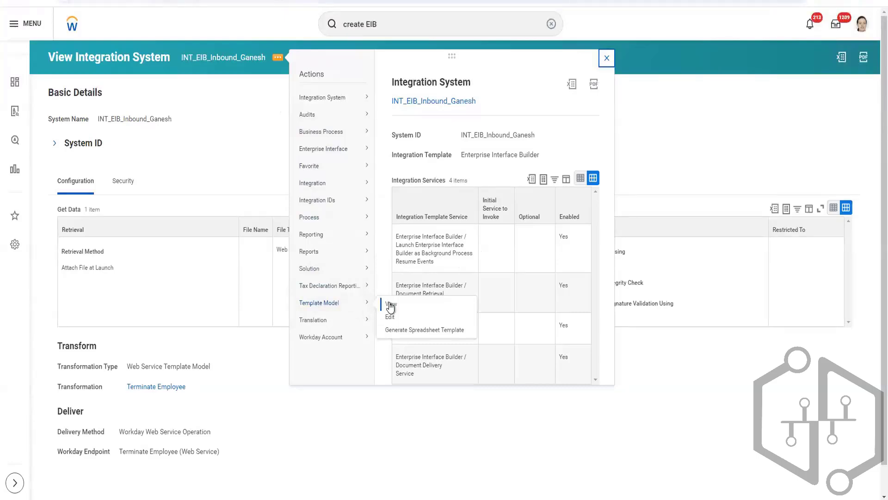
left_click(404, 331)
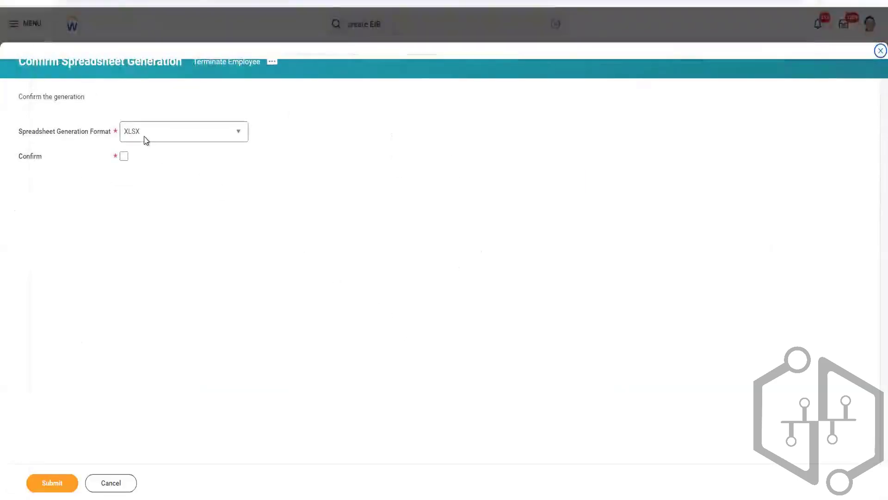
left_click(202, 144)
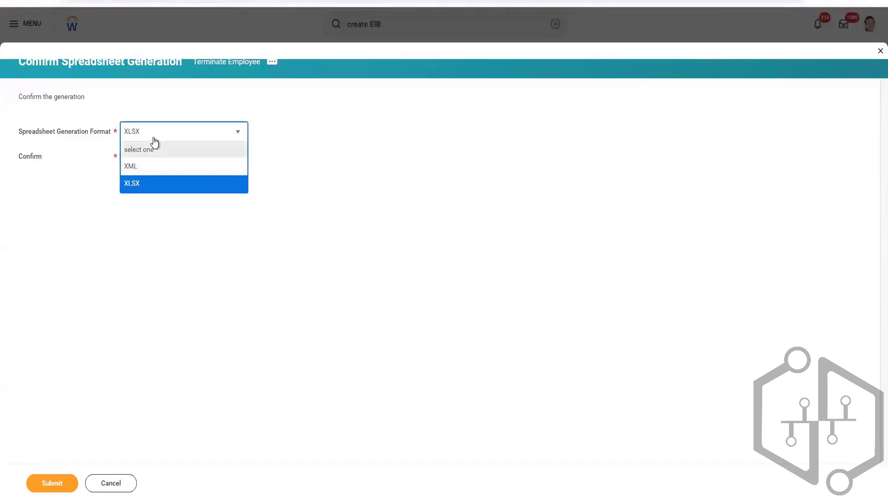
left_click(143, 212)
left_click(124, 157)
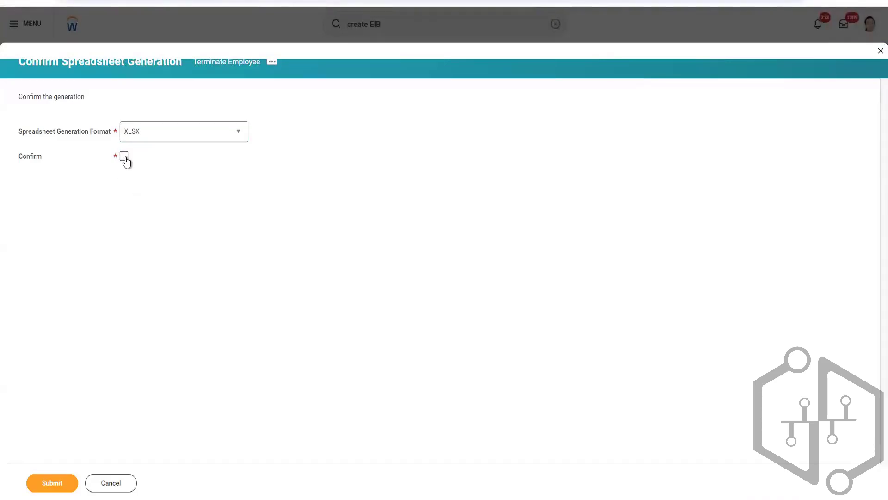
left_click(71, 485)
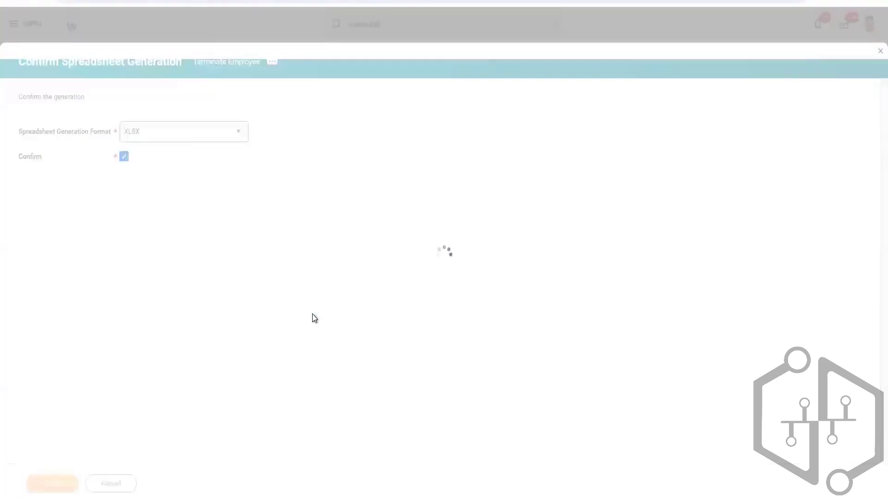
Refresh the Generate Spreadsheet Template background process until it finishes, and open the downloaded Terminate_Employee_v43.0.xlsx file.
left_click(76, 208)
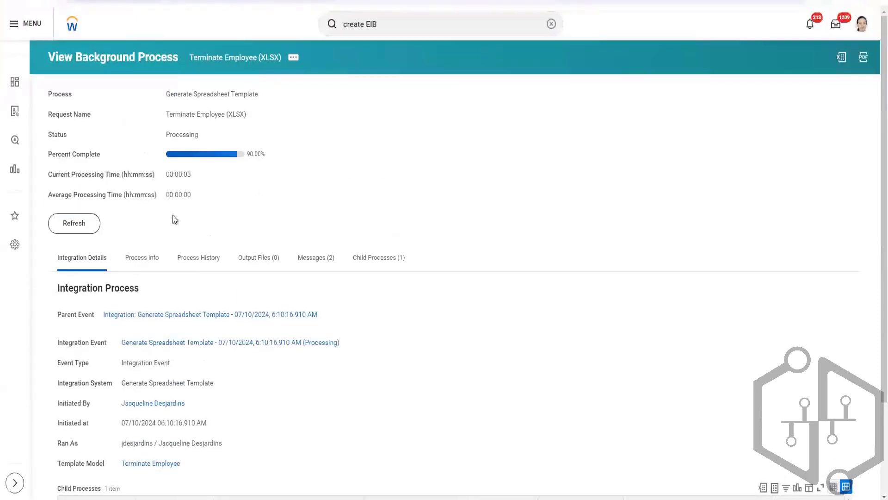
left_click(60, 227)
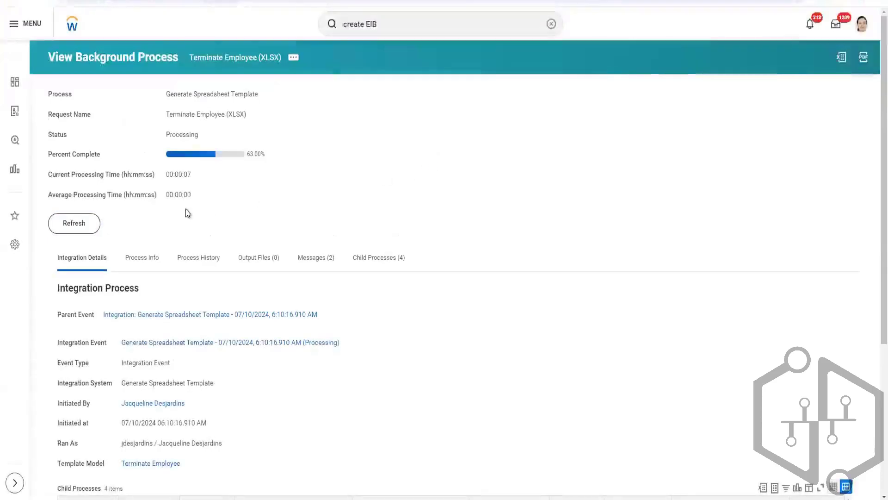
left_click(67, 226)
left_click(84, 225)
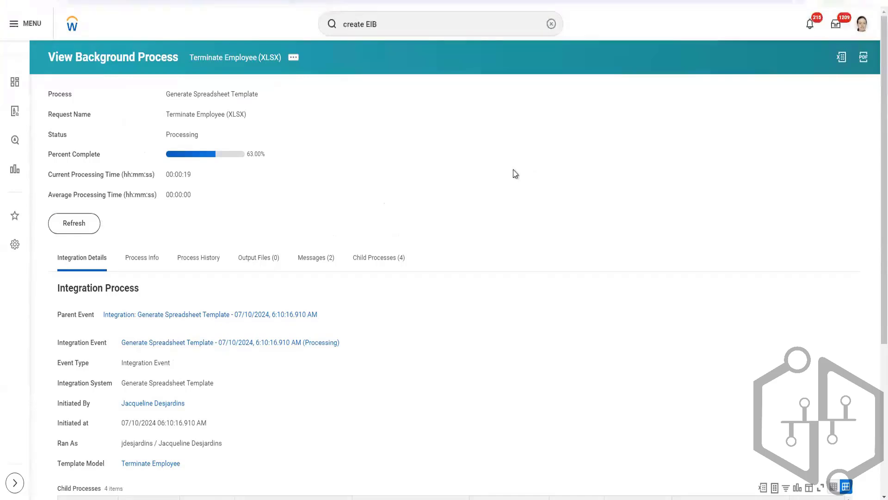
left_click(87, 228)
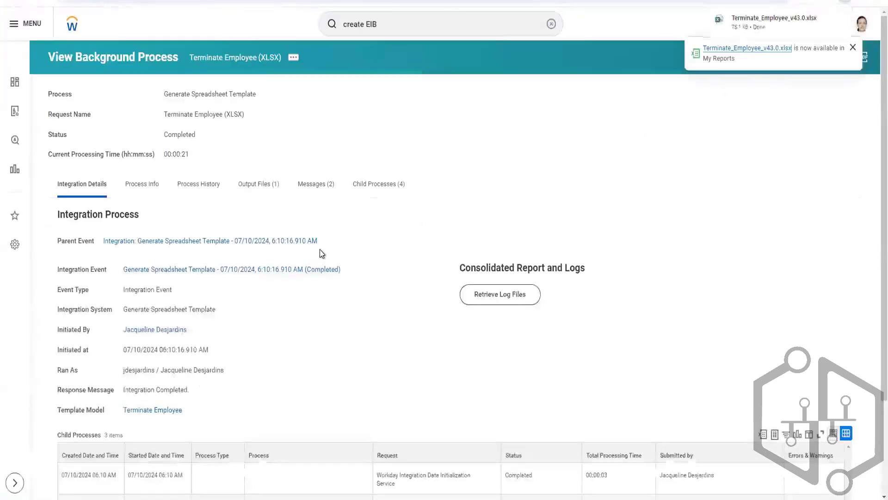
mouse_move(751, 25)
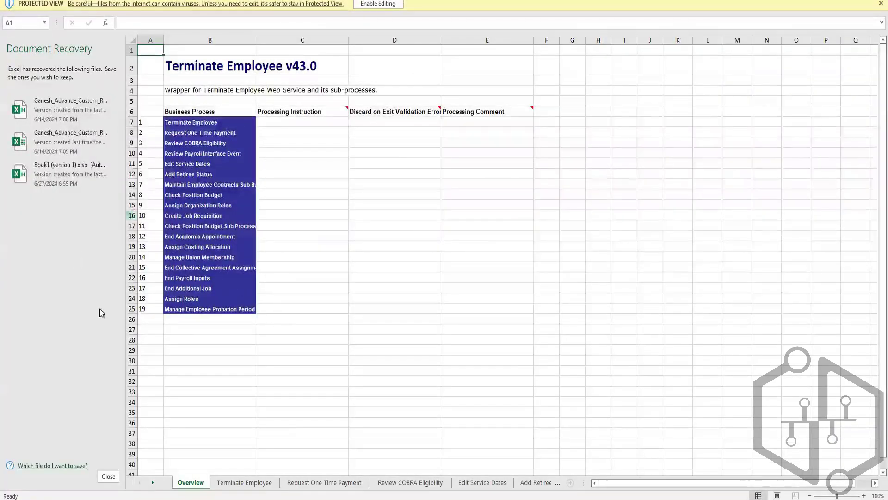
Close Excel's Document Recovery pane, removing the recovered files, and enable editing of the Terminate Employee workbook.
left_click(109, 477)
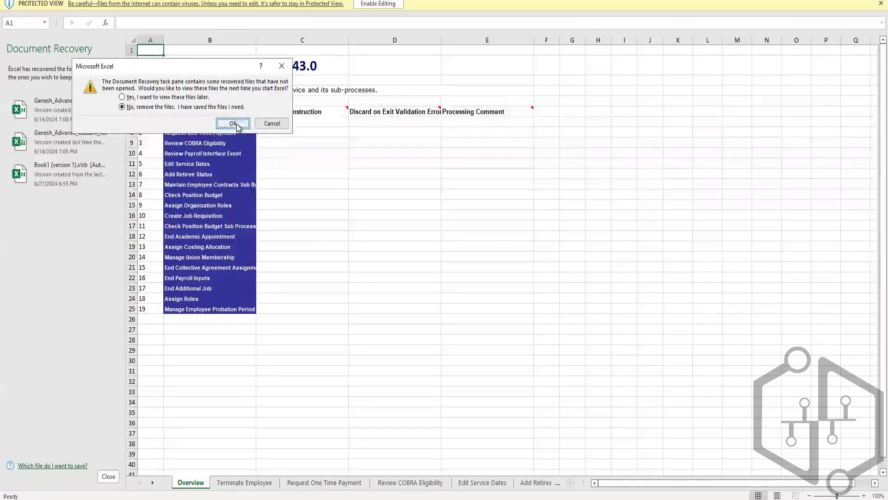
left_click(238, 126)
left_click(206, 98)
left_click(230, 126)
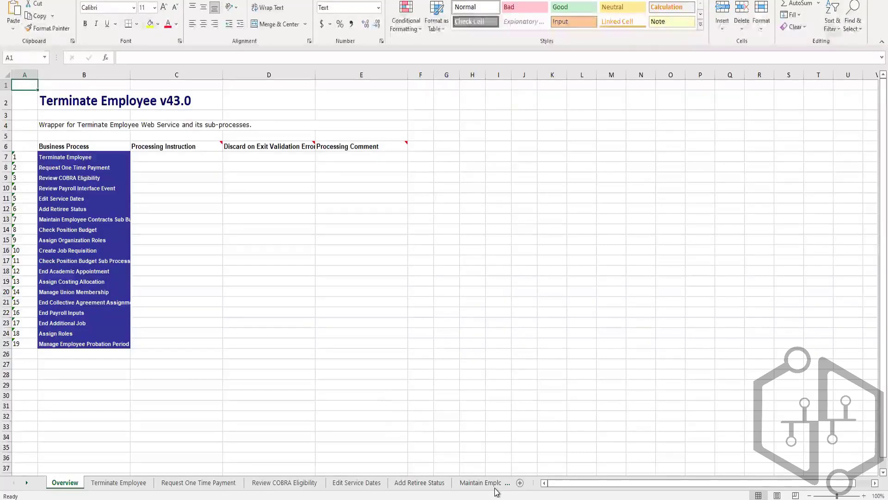
left_click(508, 373)
Look through the workbook's sheets from Terminate Employee to Assign Organization Roles, and return to the Overview sheet.
left_click(107, 486)
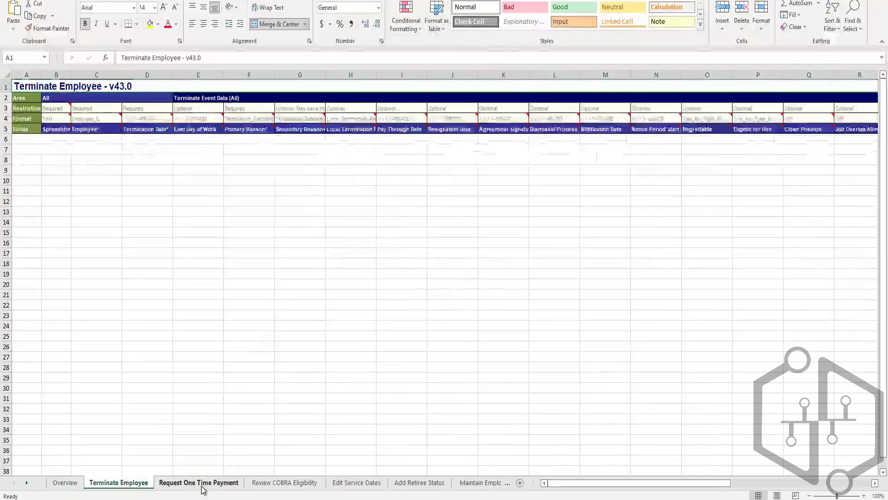
left_click(200, 486)
left_click(280, 485)
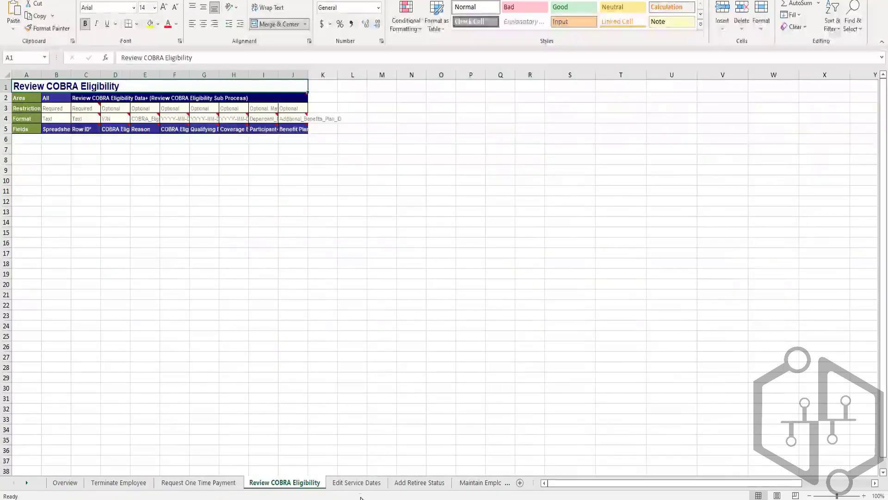
left_click(366, 484)
left_click(417, 486)
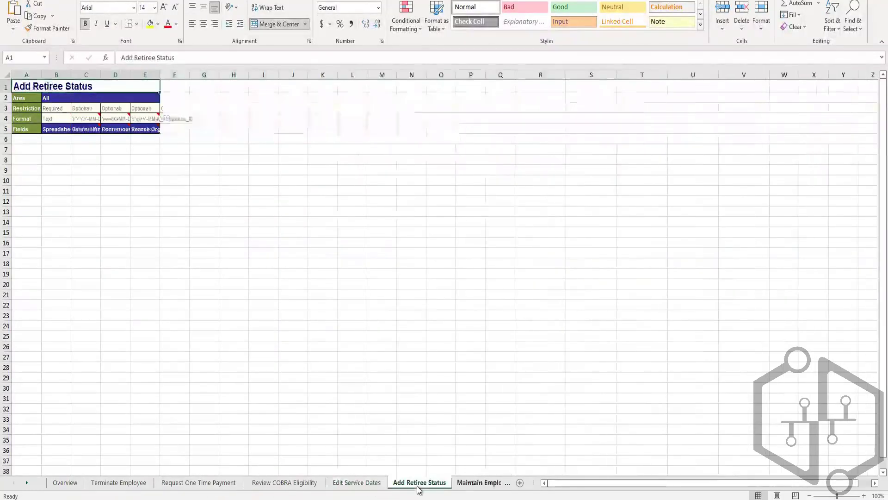
left_click(478, 485)
left_click(479, 485)
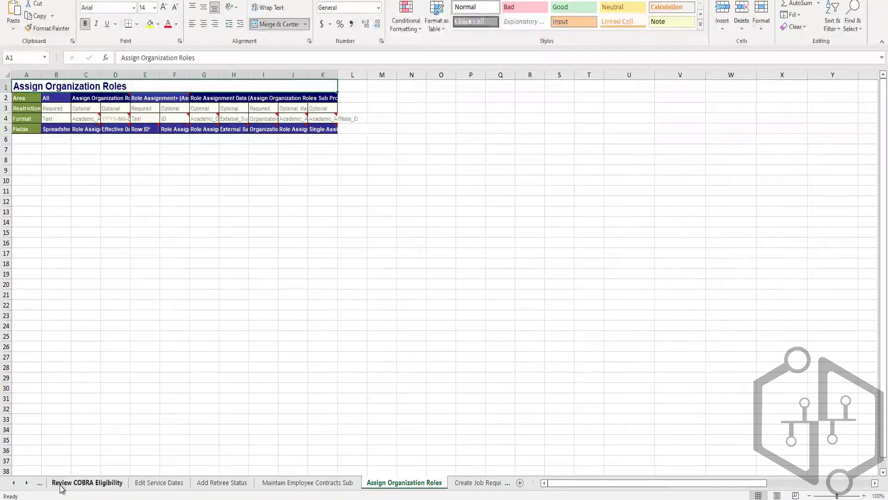
left_click(12, 484)
left_click(12, 484)
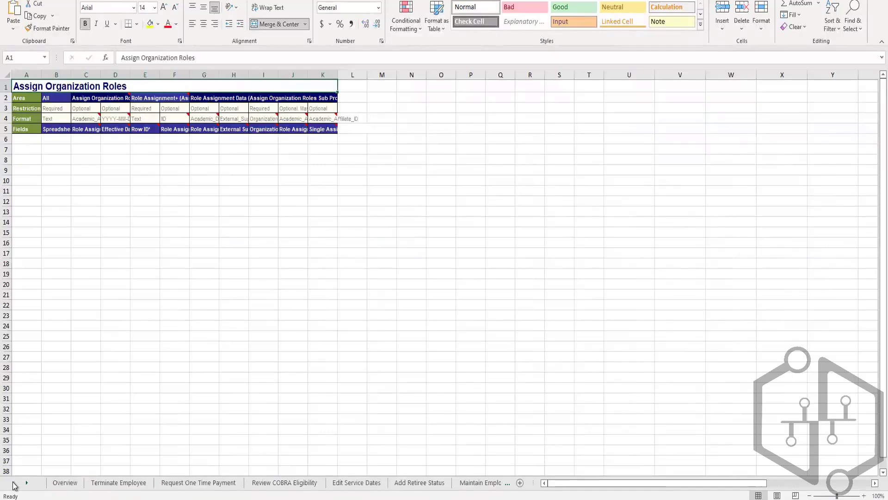
left_click(65, 484)
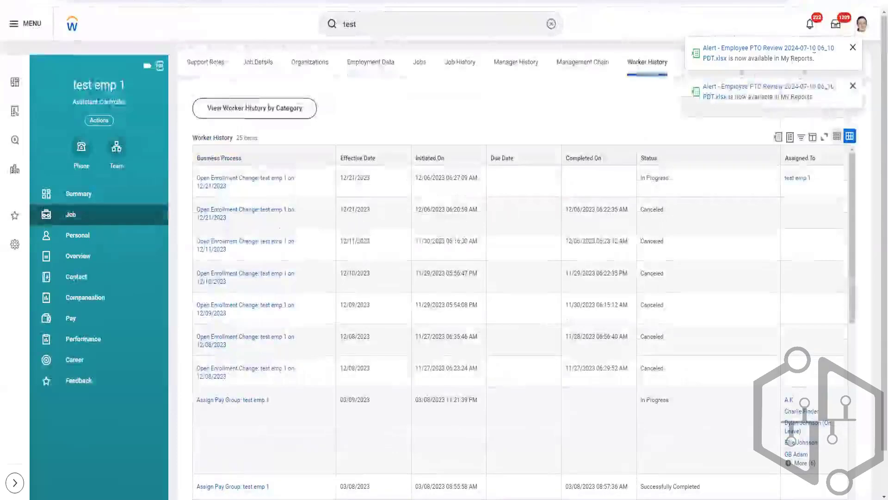
In Workday, dismiss the lower PTO Review alert, search for "bp:terminat" and look through the listed termination business process definitions.
left_click(853, 86)
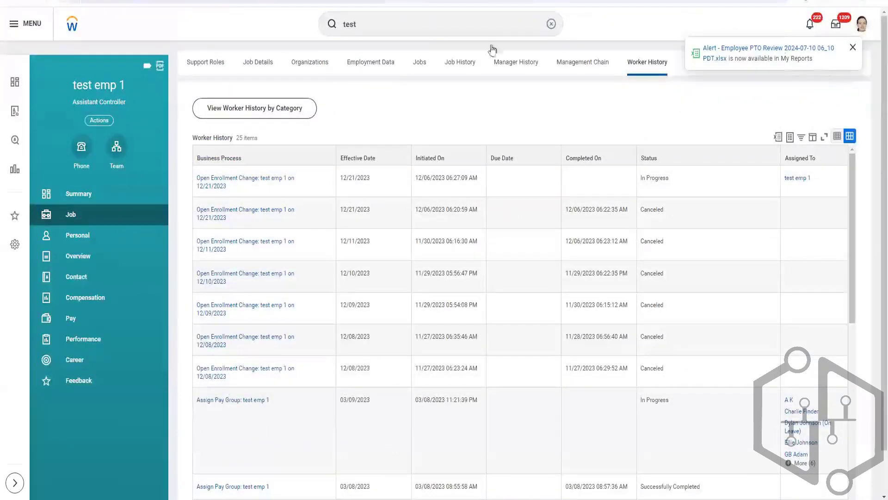
left_click_drag(382, 25, 305, 32)
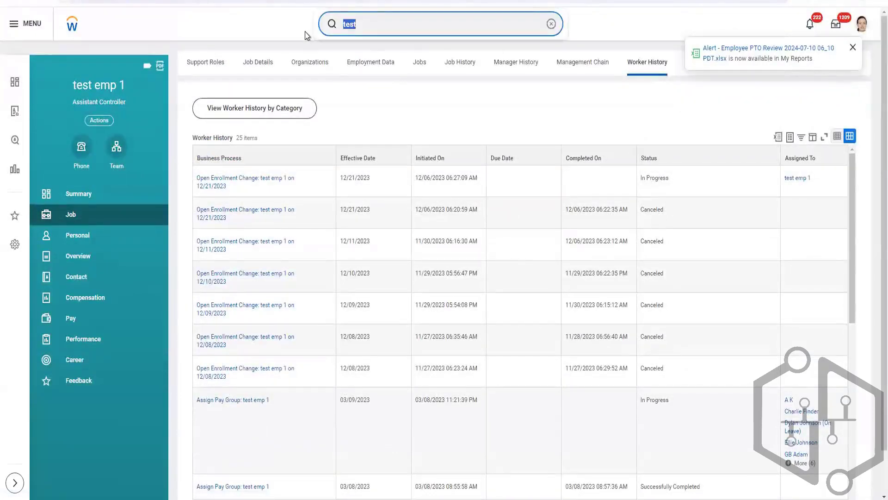
type("bp:")
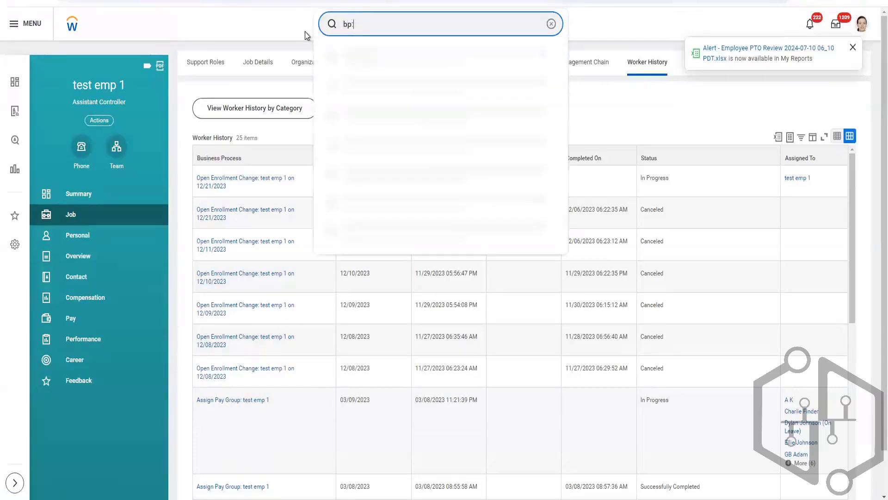
type("terminate")
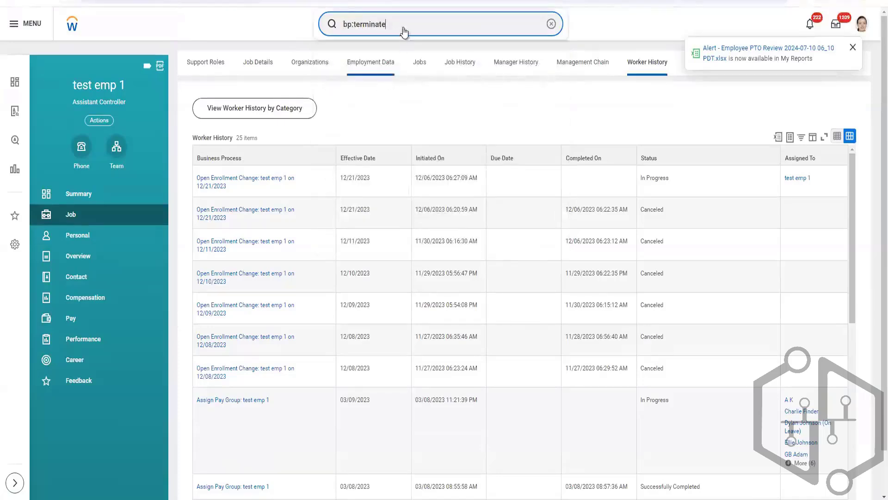
key("BackSpace")
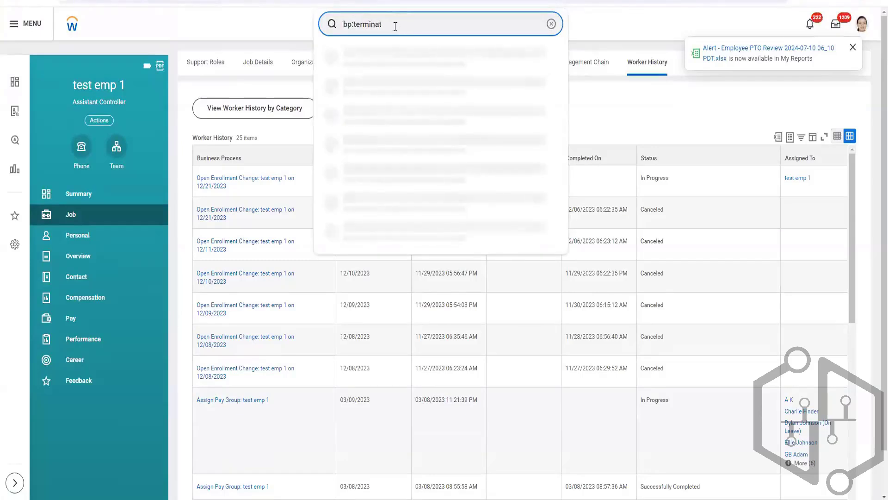
key("Escape")
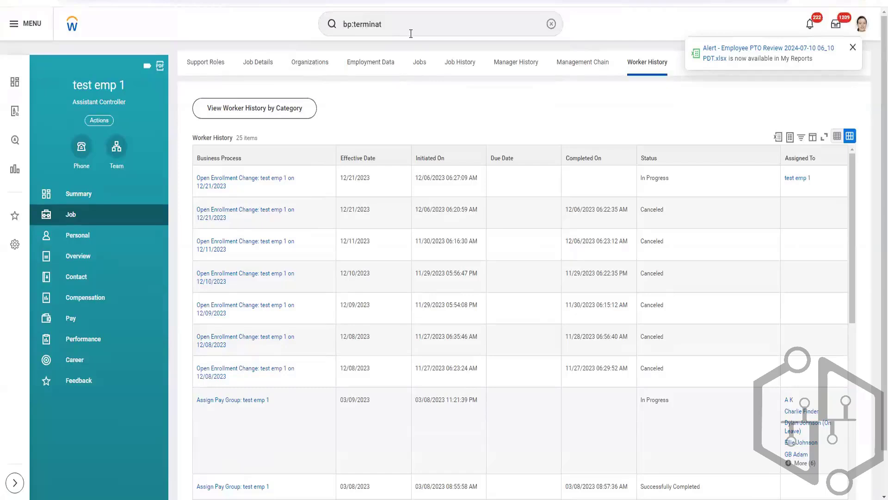
left_click(390, 24)
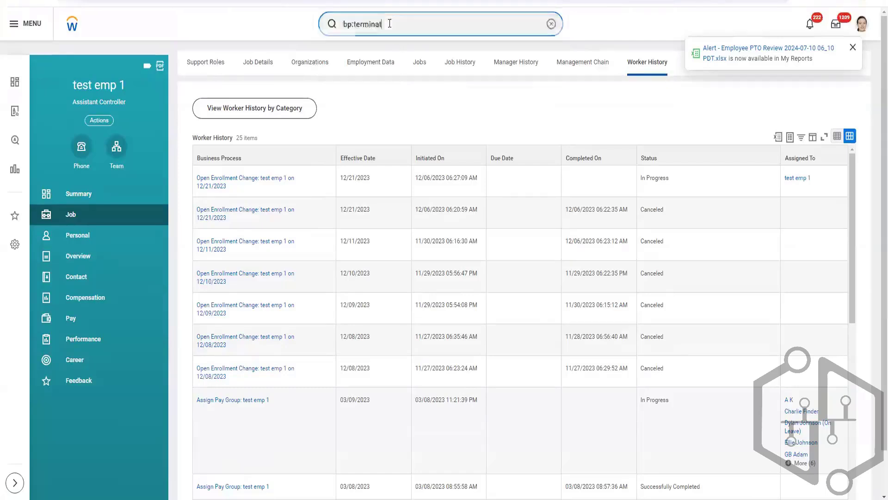
key("Return")
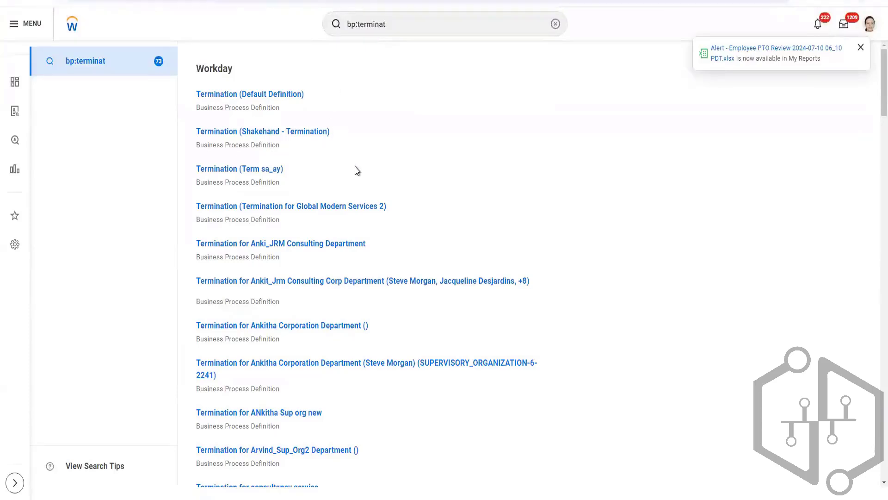
scroll(417, 190, "down", 5)
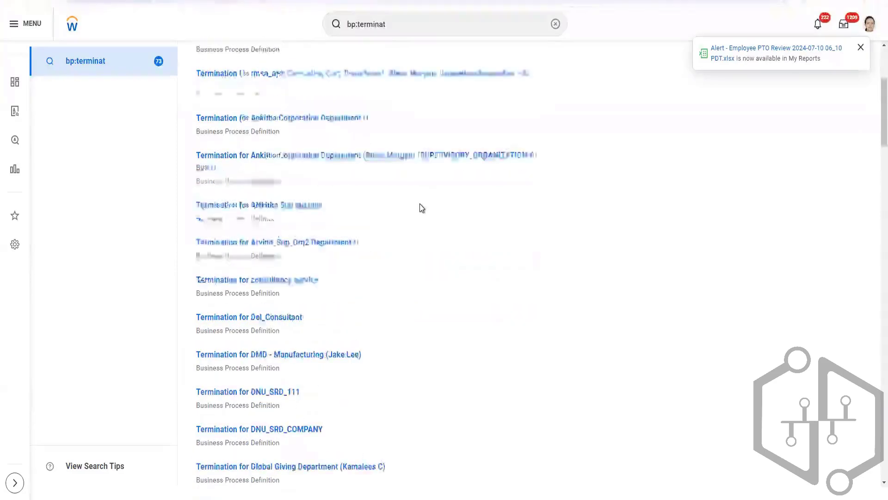
scroll(421, 210, "down", 10)
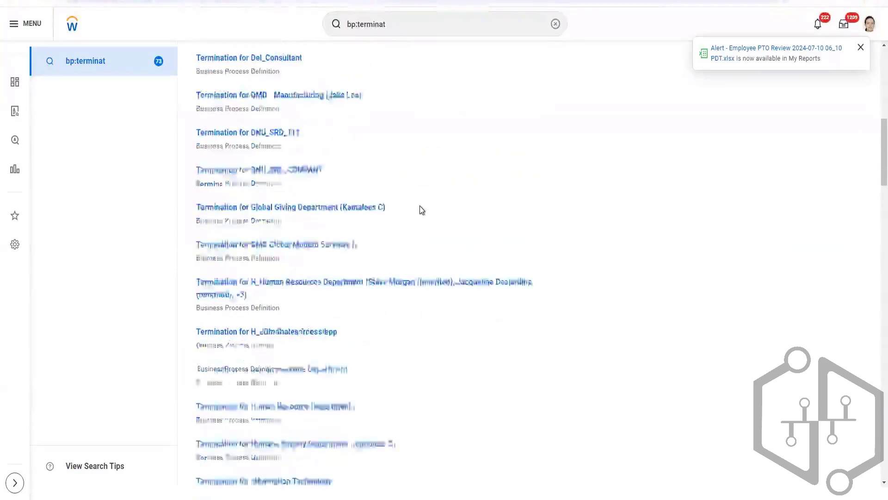
scroll(421, 209, "down", 6)
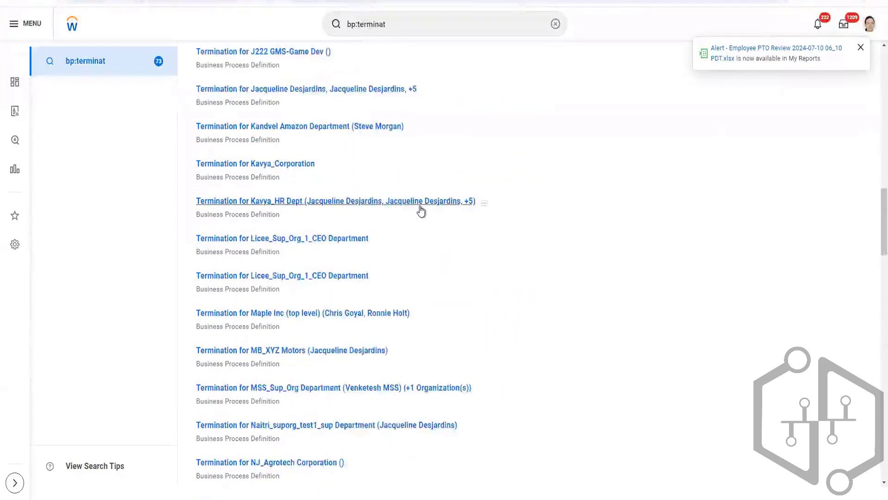
scroll(421, 209, "down", 7)
scroll(420, 206, "down", 6)
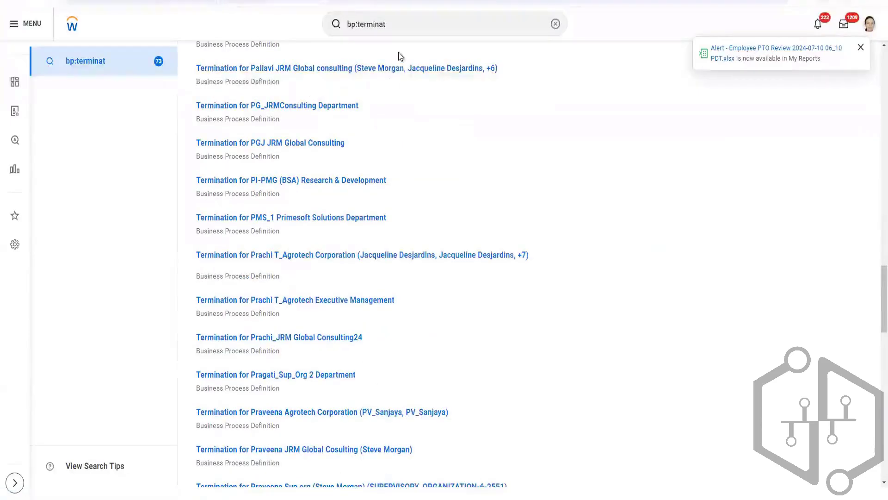
Extend the search to "bp:terminate employee" and run it.
left_click(395, 27)
type("e ")
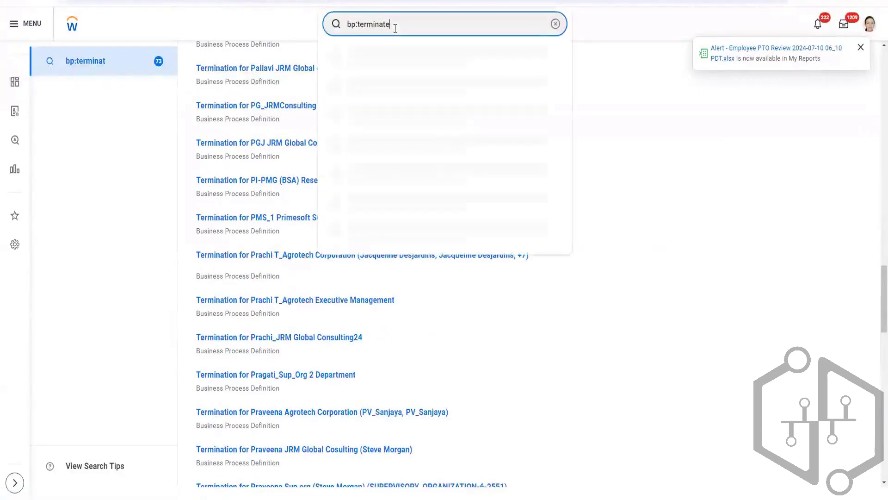
type("employee")
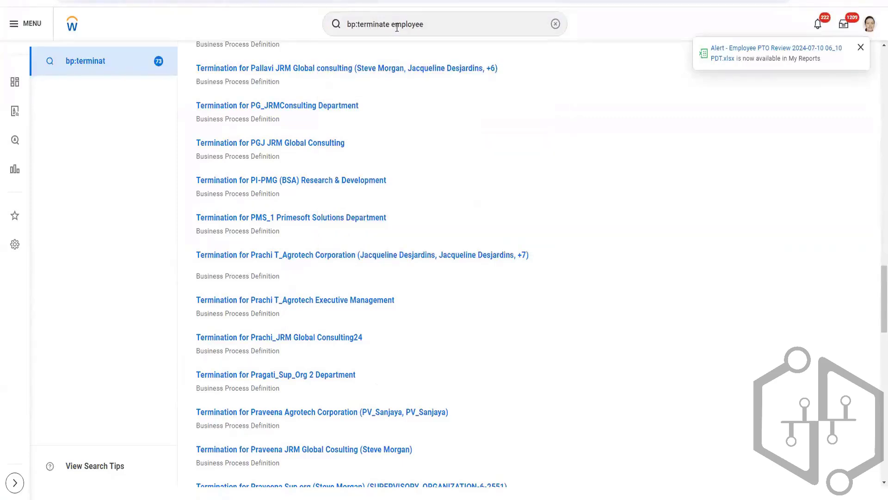
key("Return")
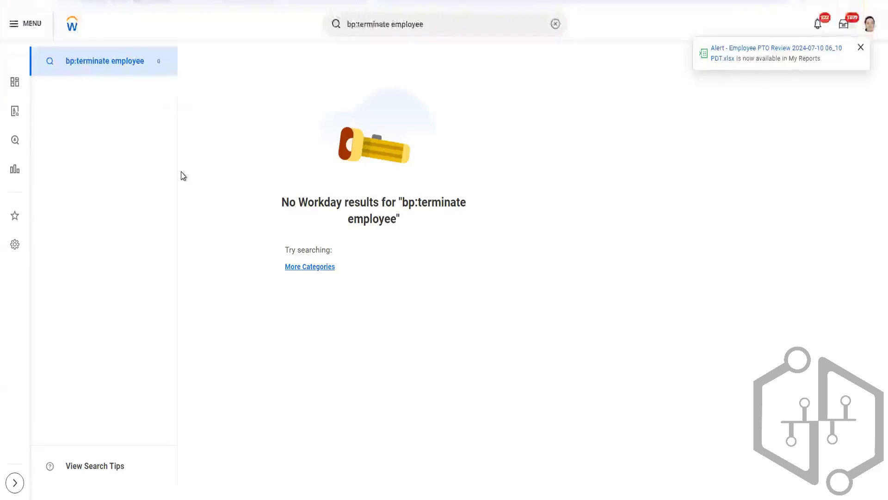
Shorten the search text to "bp:terminate" and run the search again.
left_click(456, 27)
key("BackSpace")
key("BackSpace")
key("BackSpace")
key("BackSpace")
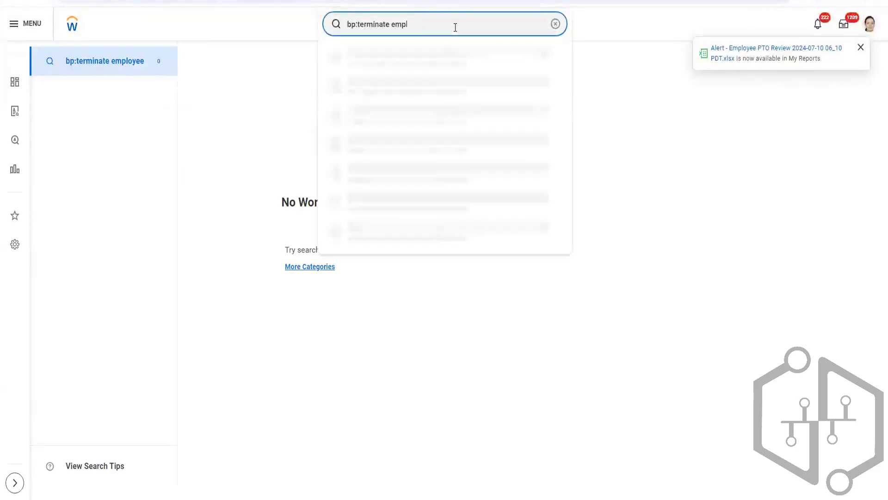
key("BackSpace")
key("BackSpace")
key("BackSpace")
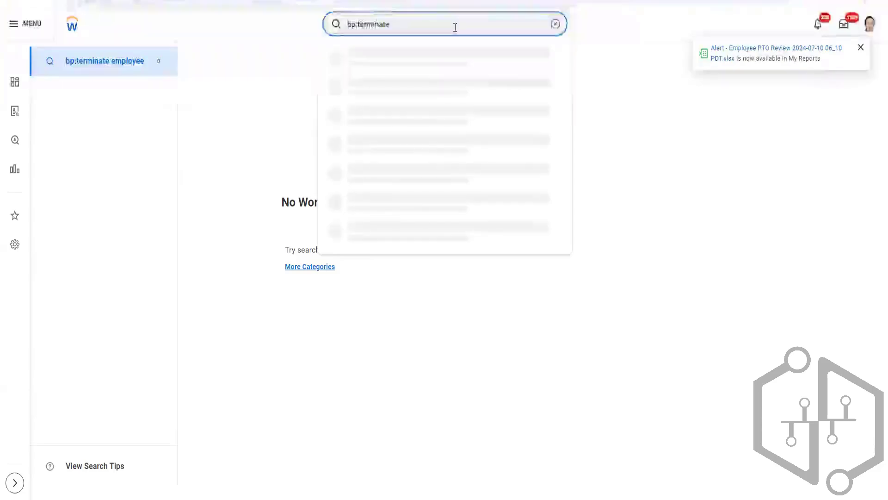
key("Return")
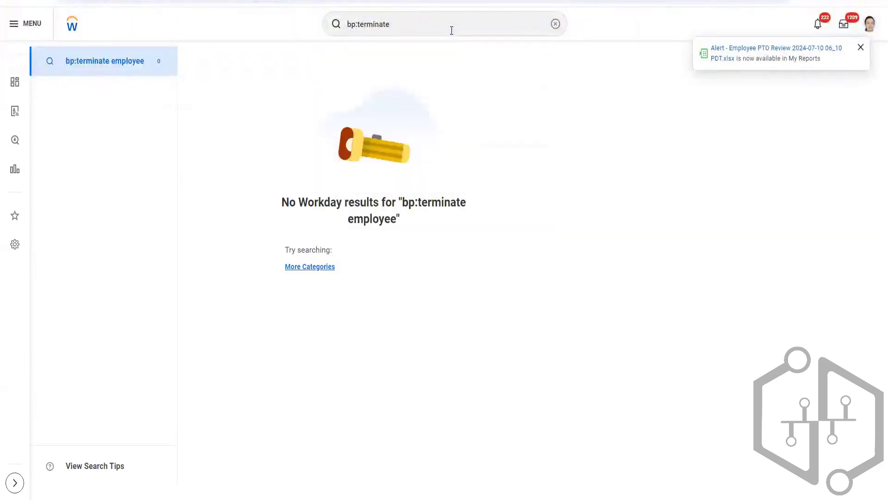
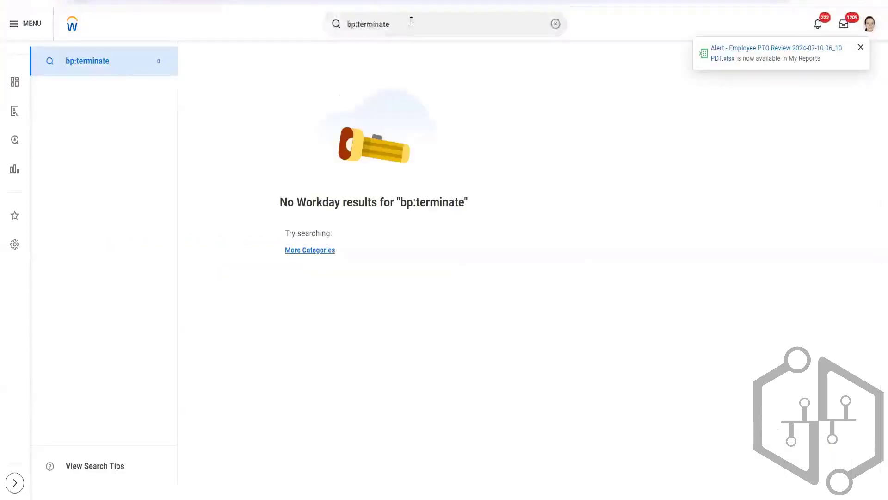
Replace the search text with "terminated" and run the search.
left_click(420, 20)
left_click_drag(420, 20, 307, 26)
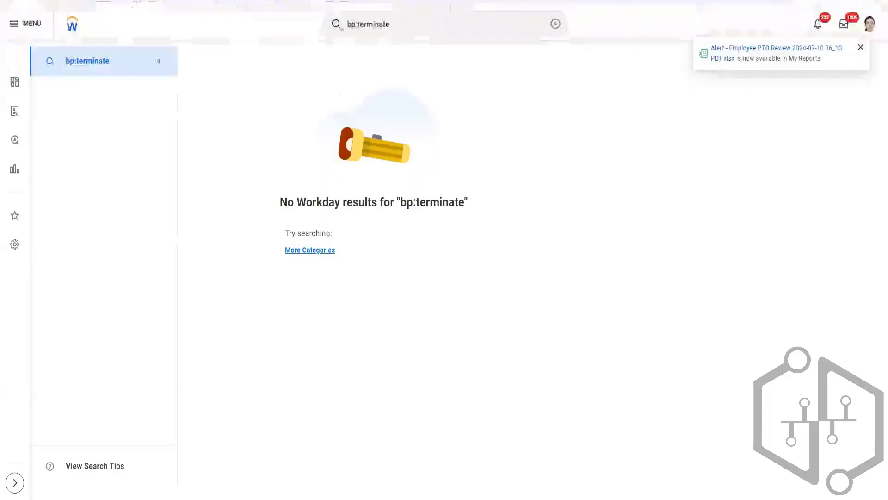
left_click(418, 21)
left_click_drag(418, 20, 290, 11)
type("terminated")
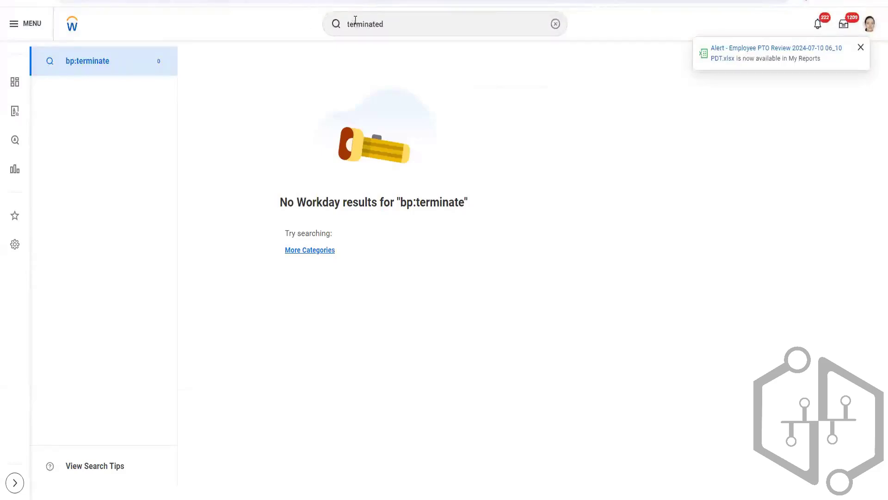
key("Return")
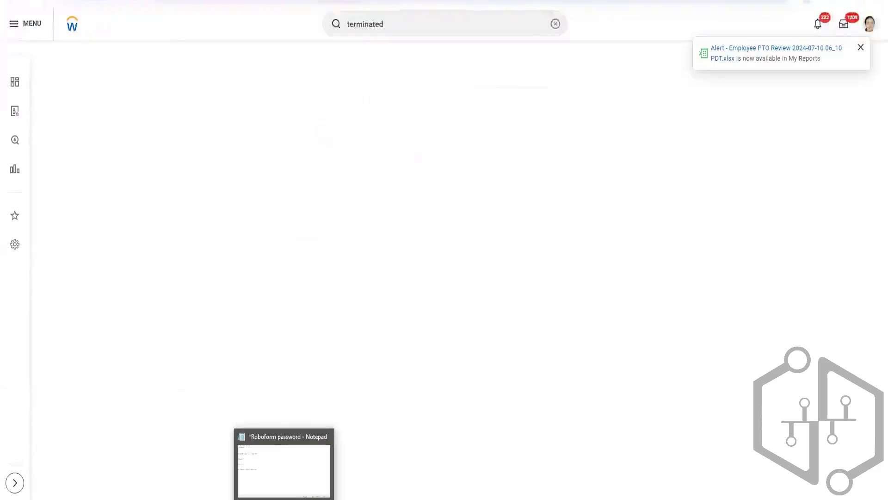
Switch to File Explorer, look through the Downloads folder, and return to the Workday search results.
key("super+e")
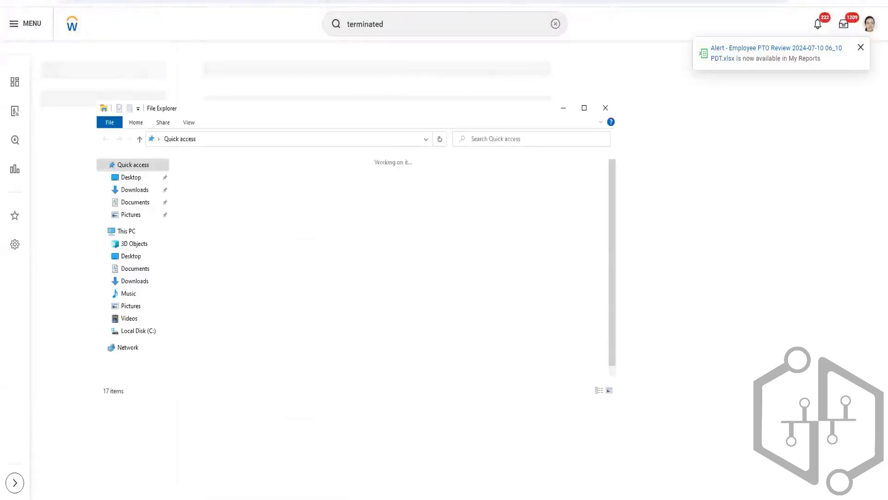
scroll(368, 349, "down", 1)
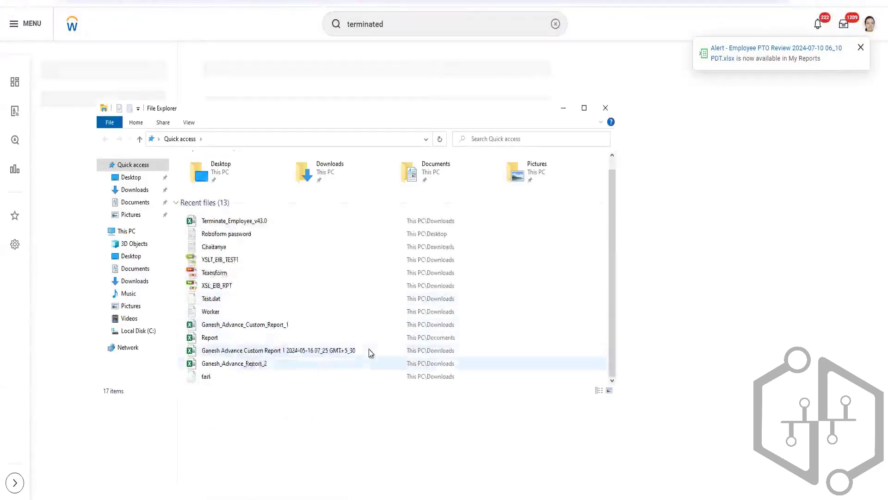
left_click(135, 190)
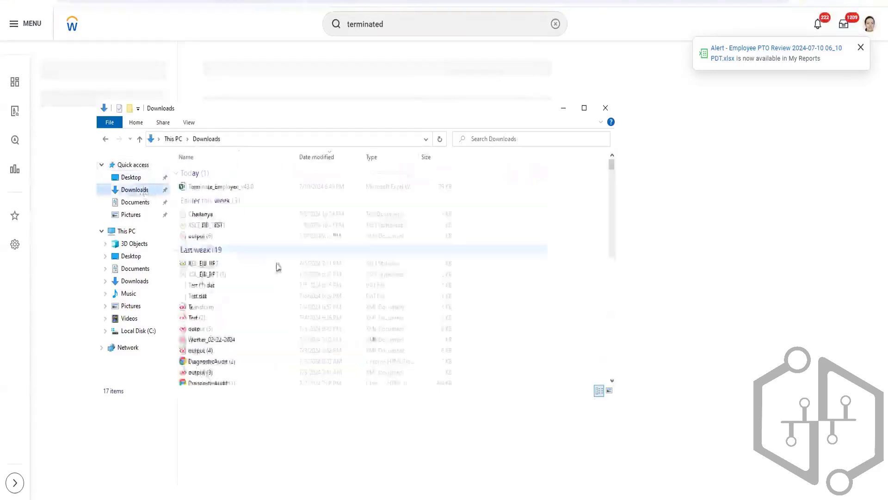
scroll(281, 273, "down", 8)
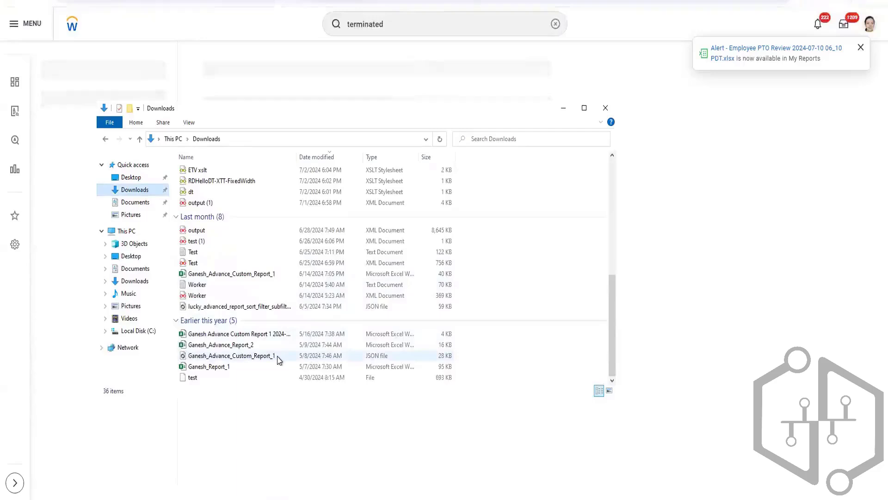
left_click(265, 334)
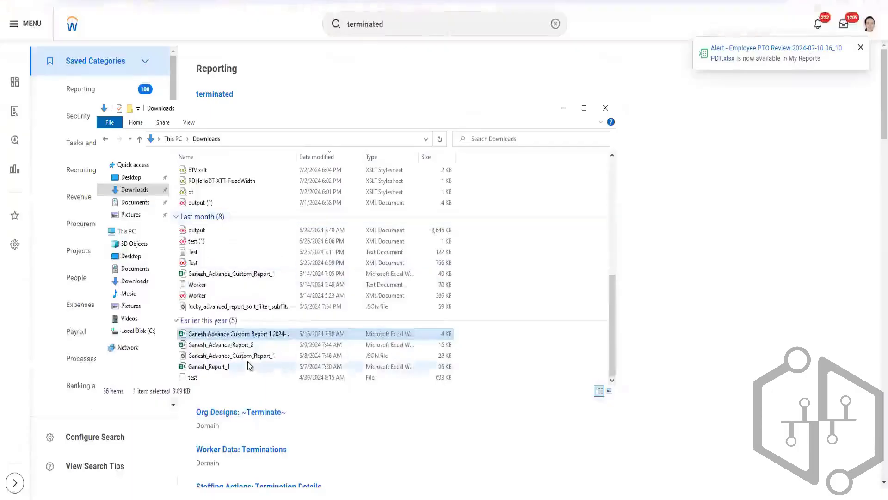
left_click(257, 493)
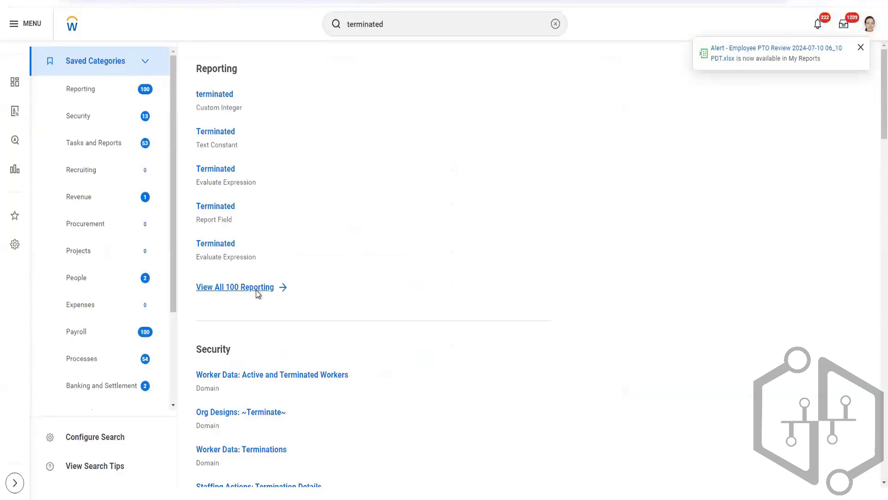
Look through the results under People and under Tasks and Reports, and open the report Terminated Employee In last 10 years.
scroll(304, 252, "down", 2)
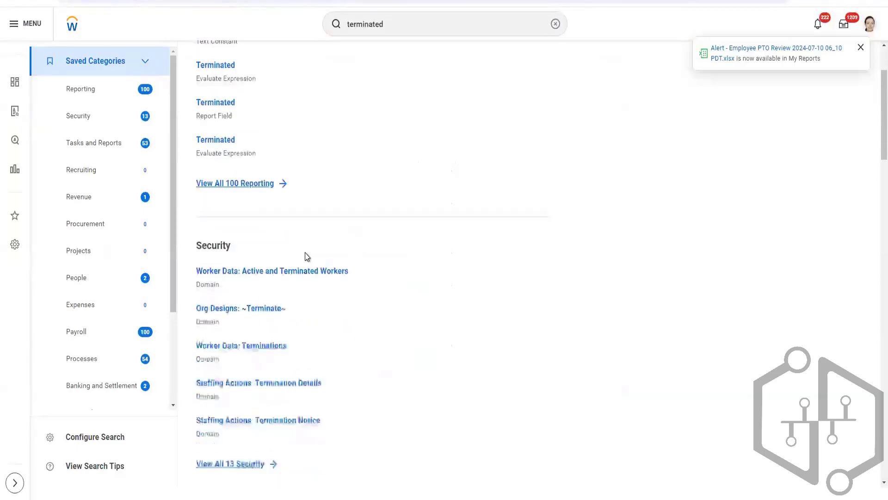
scroll(305, 255, "down", 7)
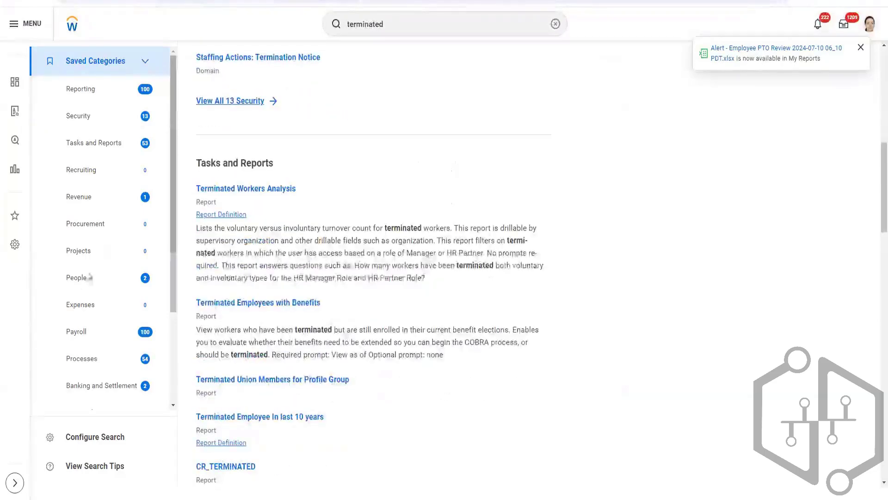
left_click(85, 284)
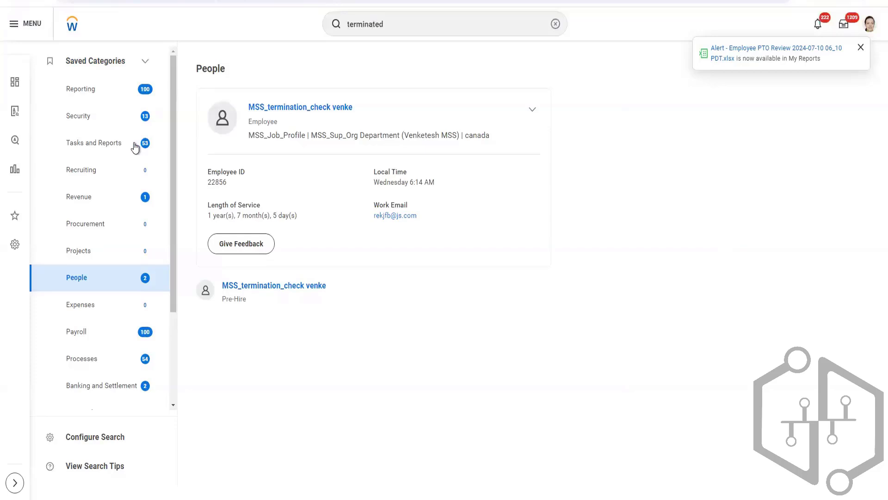
left_click(159, 144)
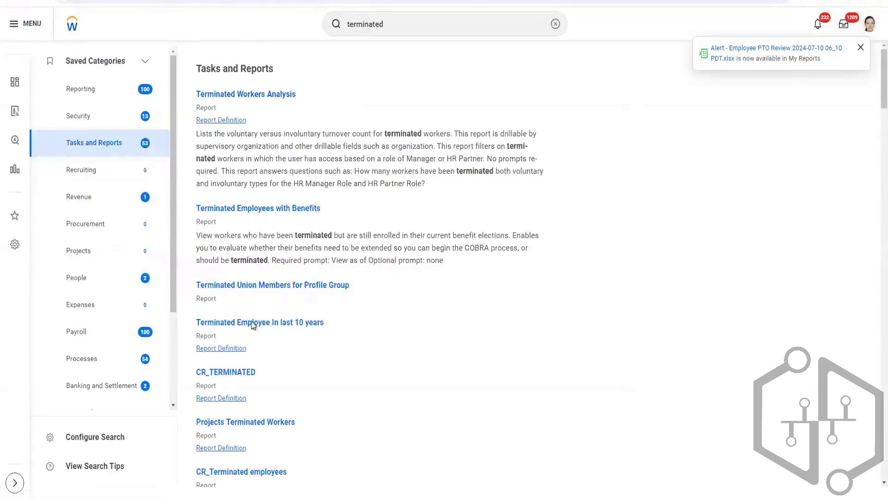
scroll(262, 341, "down", 1)
scroll(262, 339, "down", 3)
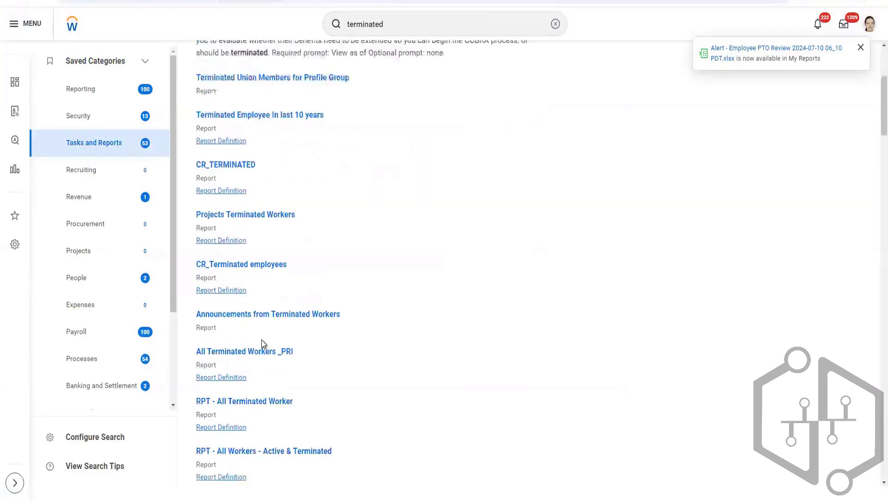
left_click(266, 116)
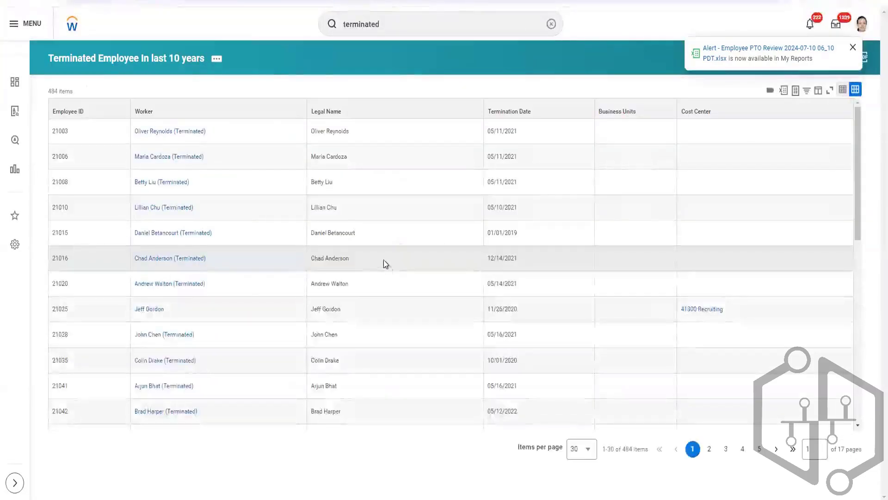
Open the first listed terminated worker's profile in a new tab and show the Worker History in the job information.
right_click(168, 136)
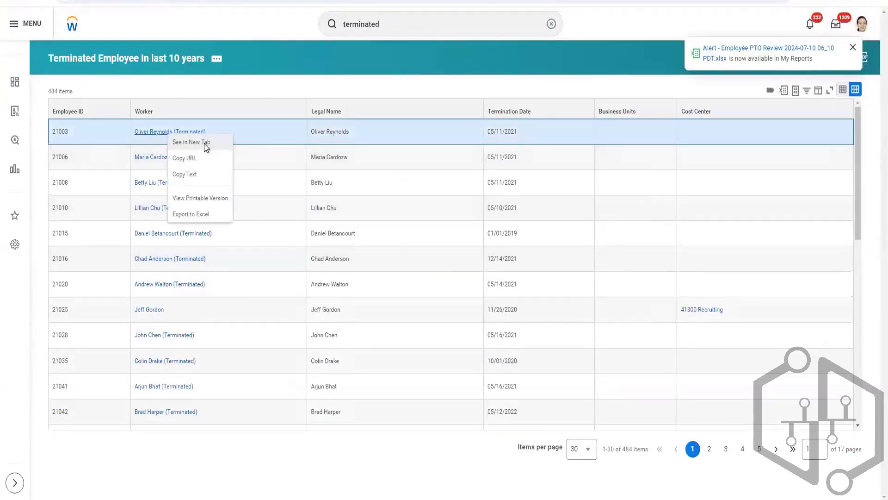
left_click(204, 143)
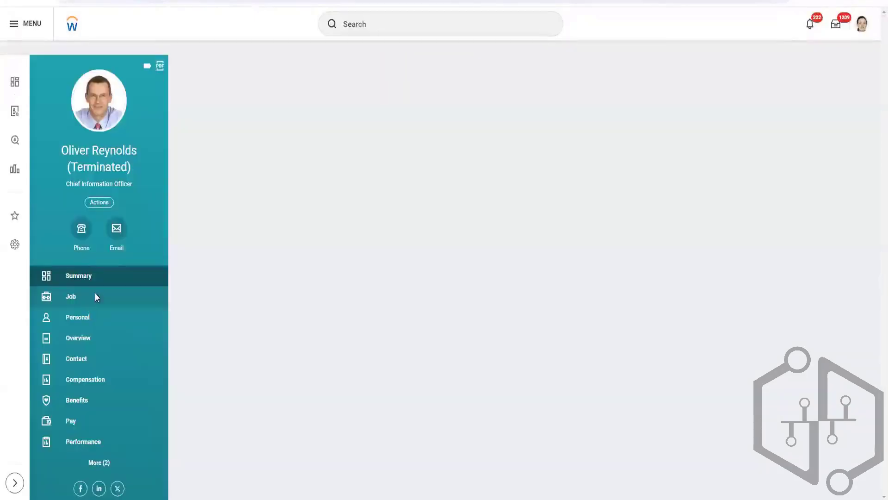
left_click(94, 294)
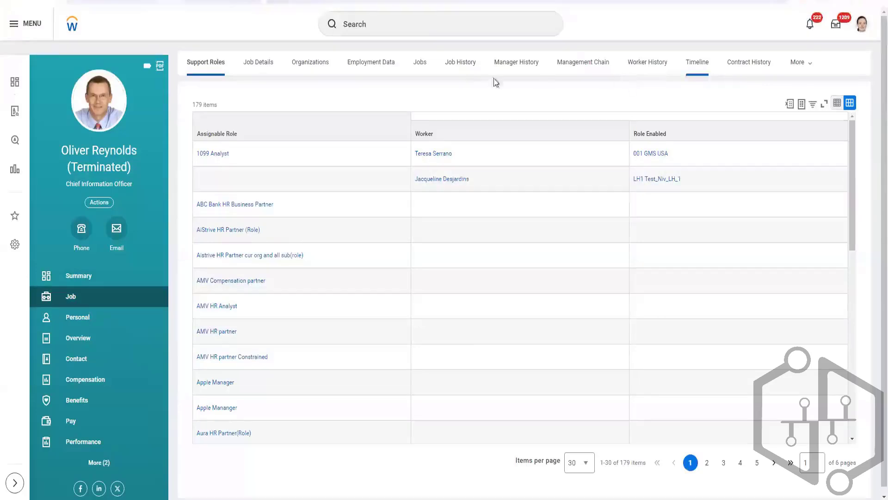
left_click(651, 63)
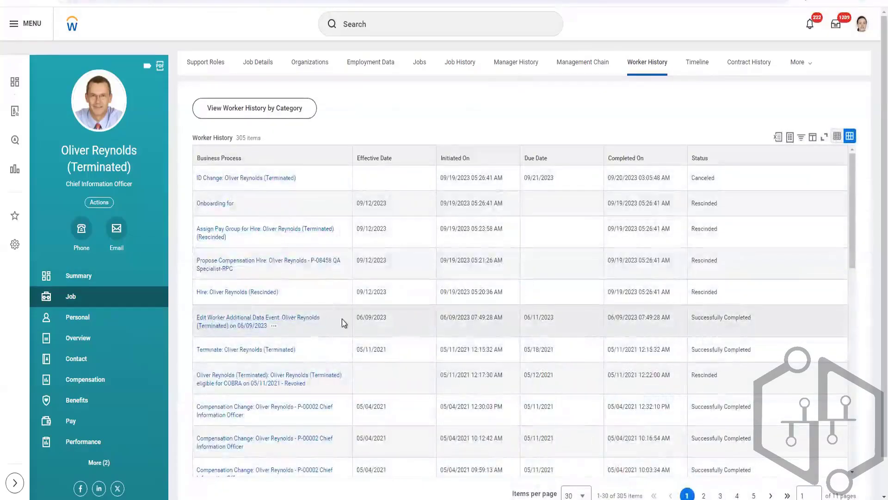
Look through the worker's history and open the Terminate event effective 05/11/2021.
scroll(318, 319, "down", 10)
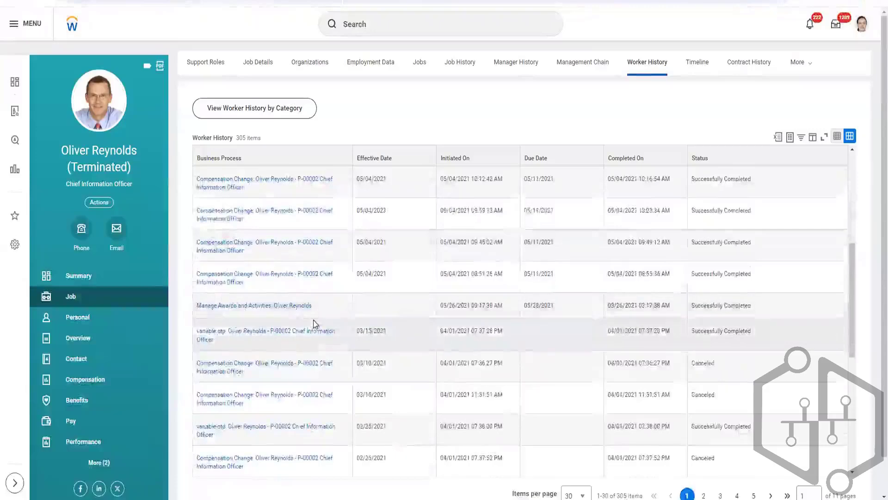
scroll(314, 323, "down", 5)
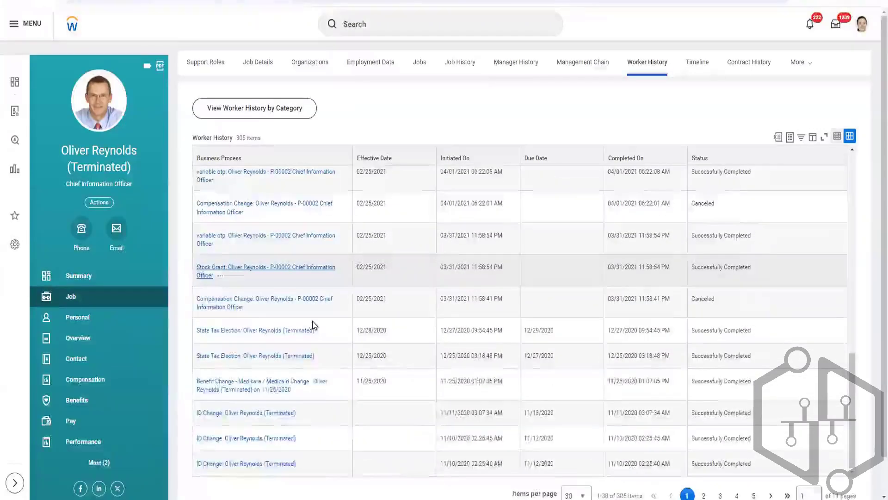
scroll(313, 326, "up", 15)
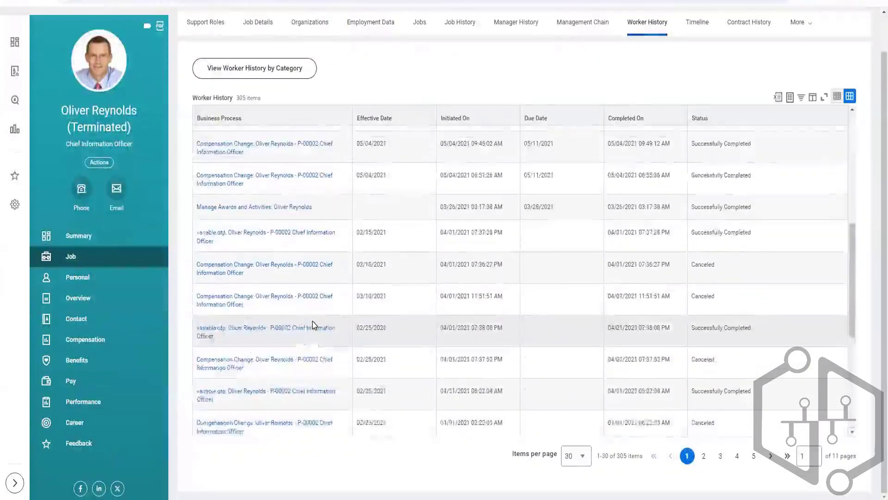
scroll(313, 321, "up", 2)
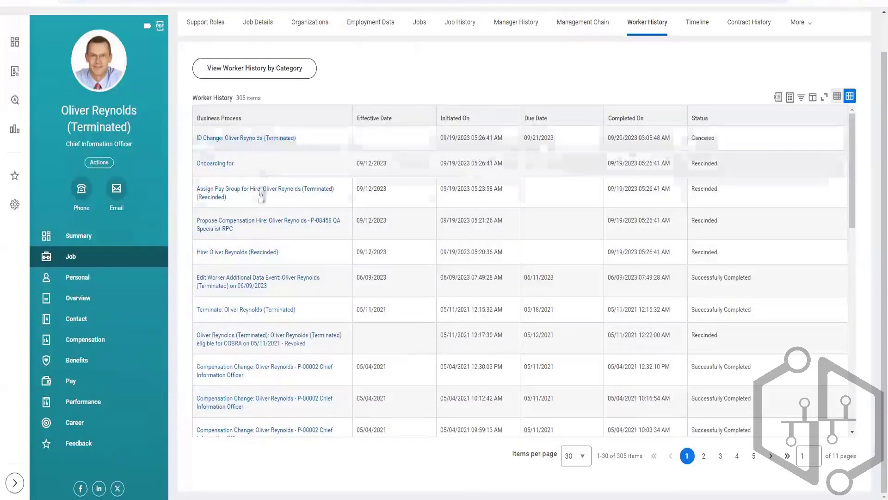
left_click(242, 314)
left_click(241, 310)
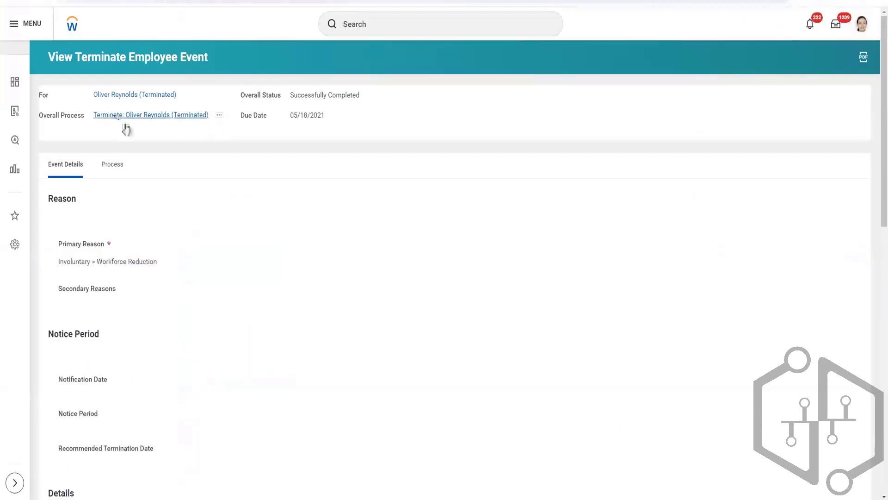
Open the event's overall process in a new tab, show its process history and open the first Termination process entry.
right_click(125, 124)
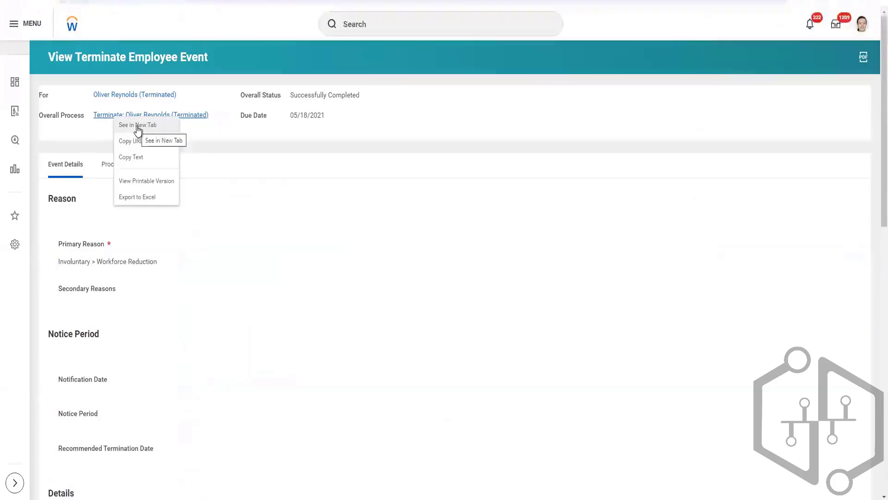
left_click(137, 126)
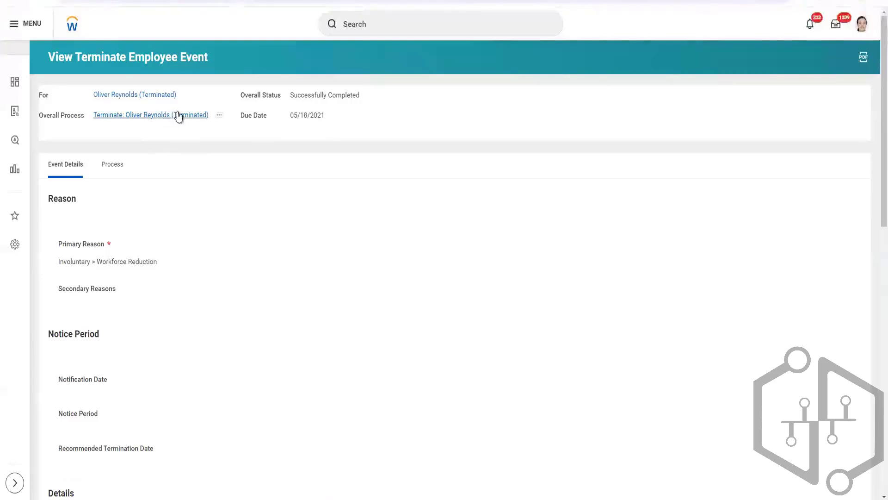
left_click(119, 174)
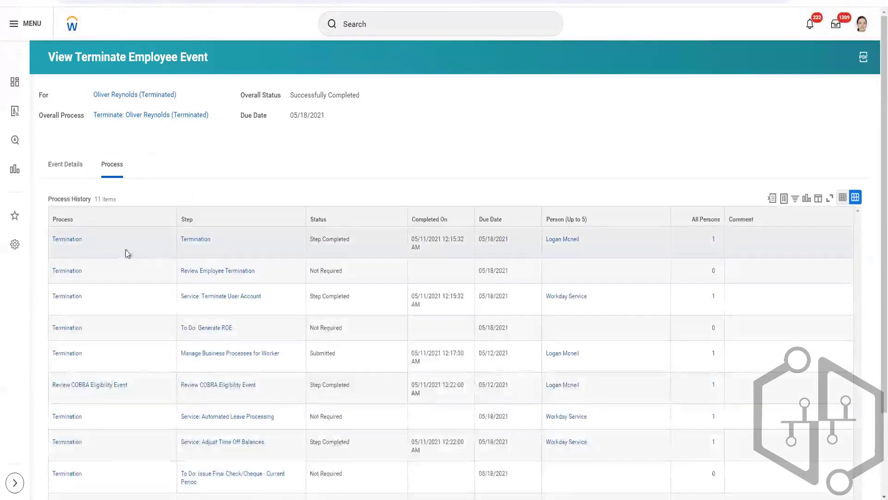
left_click(74, 245)
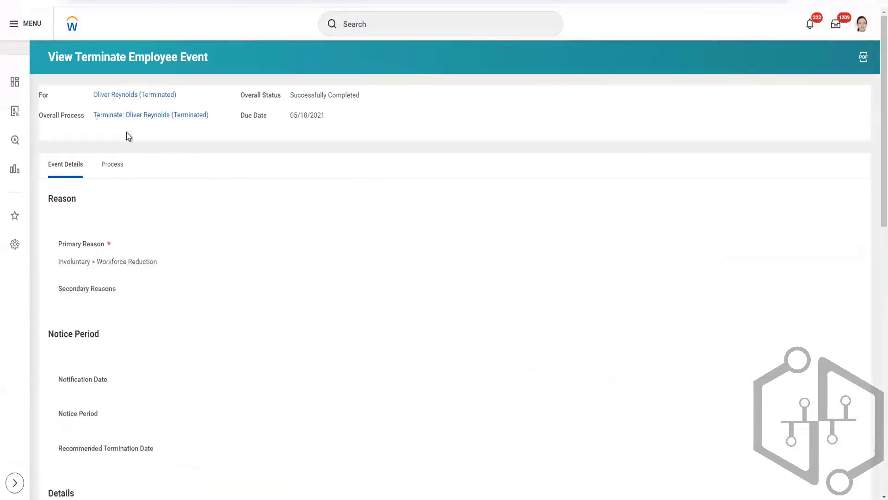
From the process history, open the Termination workflow step and its business process definition, Termination for GMS Global Modern Services.
left_click(113, 164)
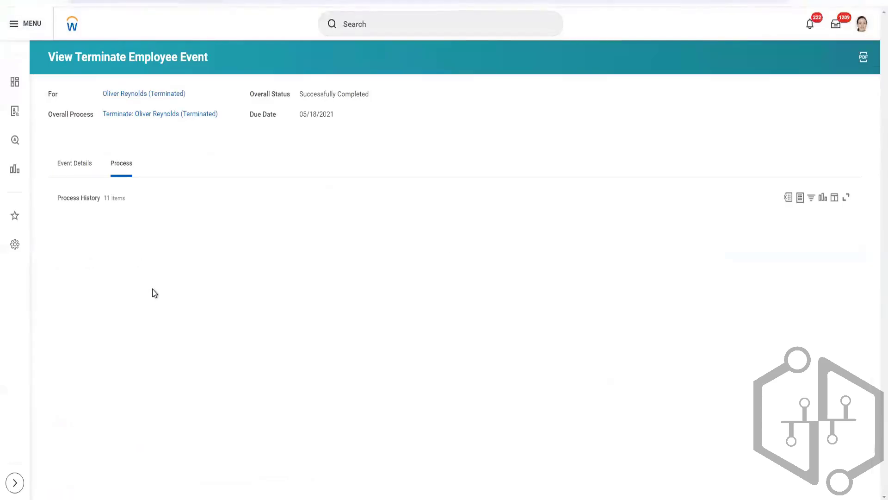
left_click(206, 241)
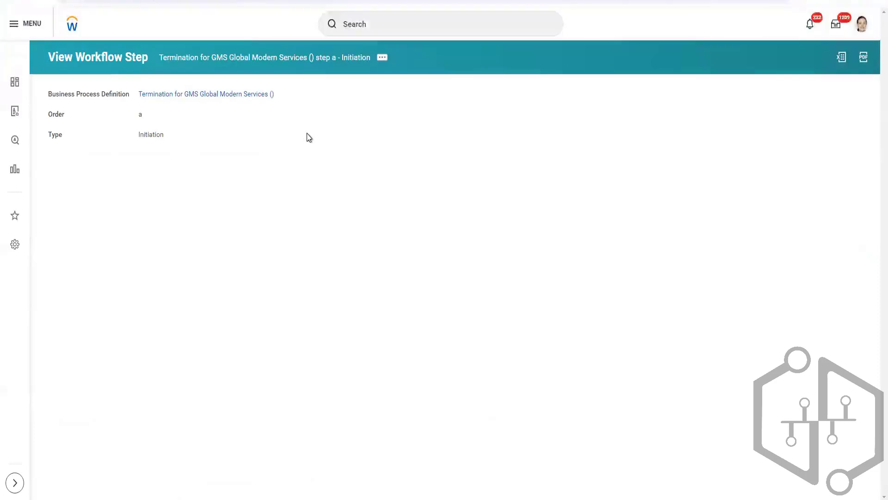
left_click(210, 94)
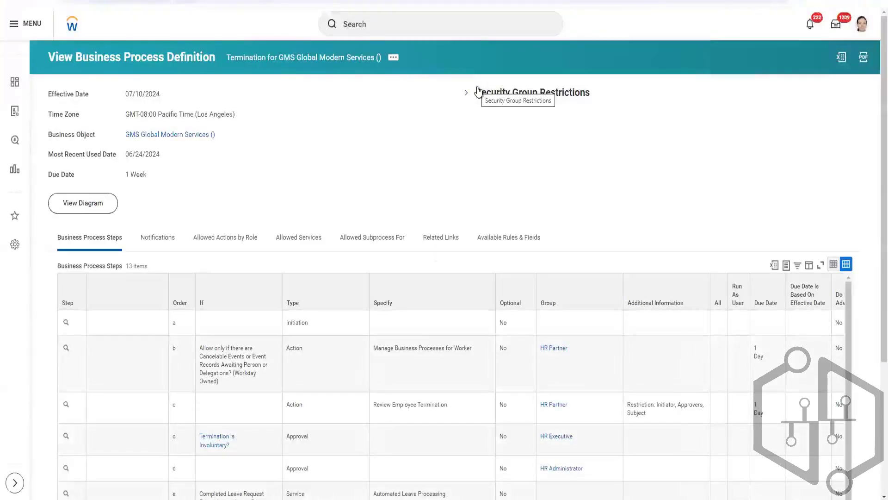
Examine the business process steps of the termination definition, including their order, conditions, types and assigned groups.
scroll(349, 178, "down", 4)
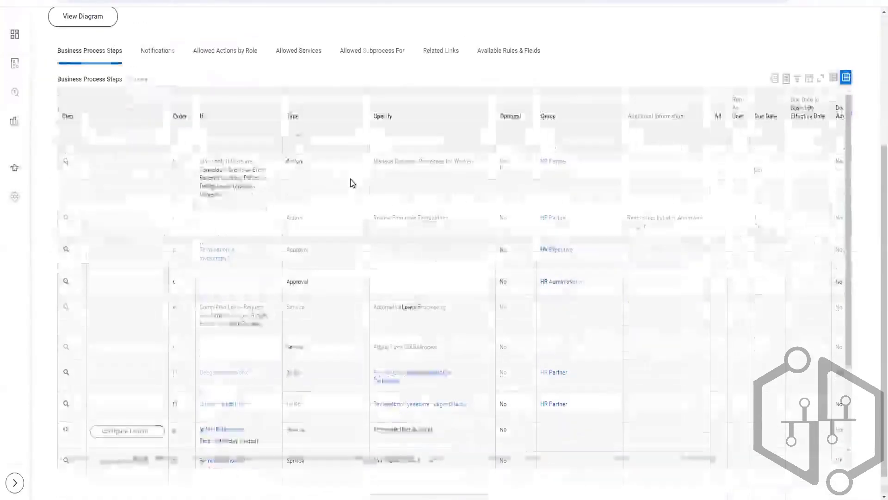
scroll(277, 276, "up", 2)
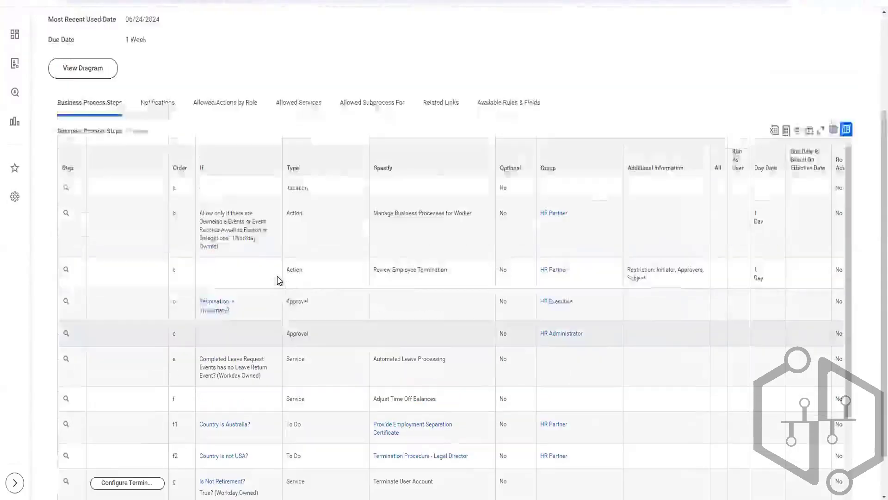
scroll(293, 141, "down", 2)
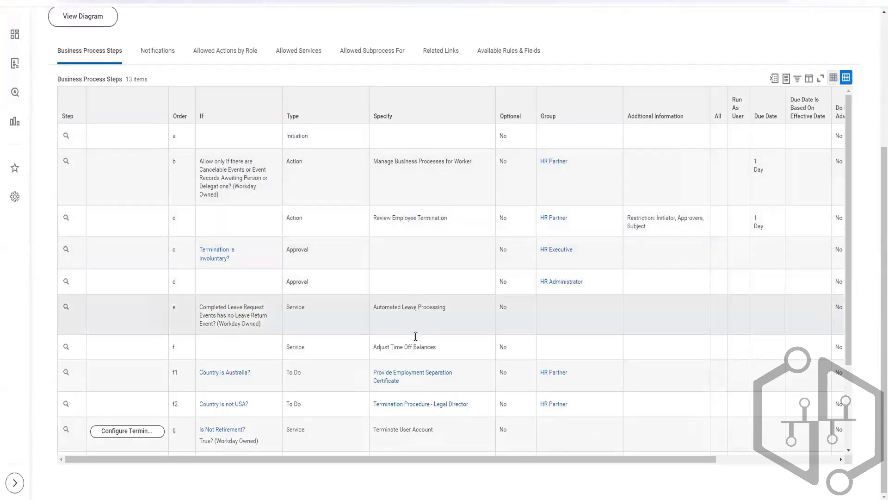
scroll(431, 341, "down", 1)
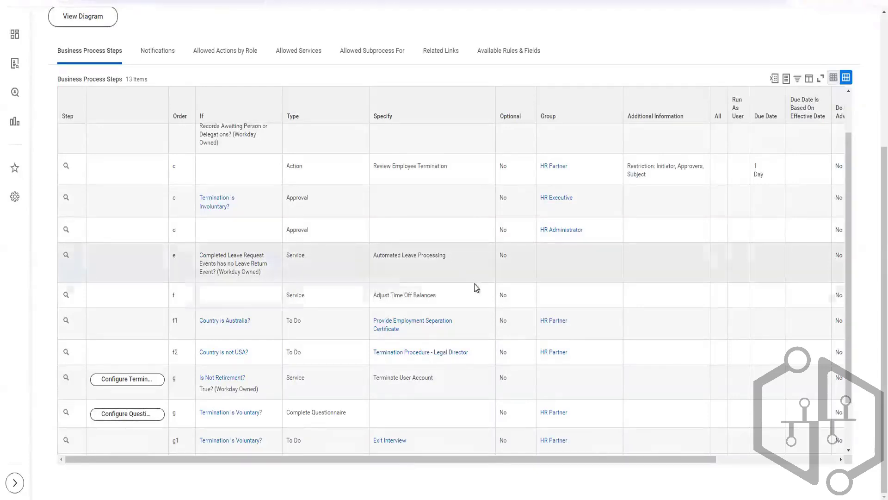
scroll(474, 284, "down", 1)
scroll(473, 284, "up", 3)
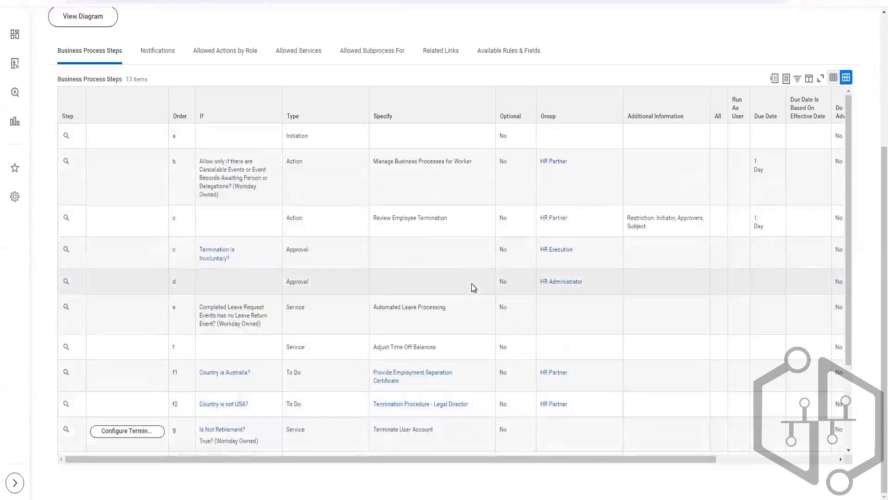
Compare the termination definition's initiation, action and approval rows with its service, to-do, questionnaire and Review COBRA Eligibility rows.
scroll(471, 284, "down", 3)
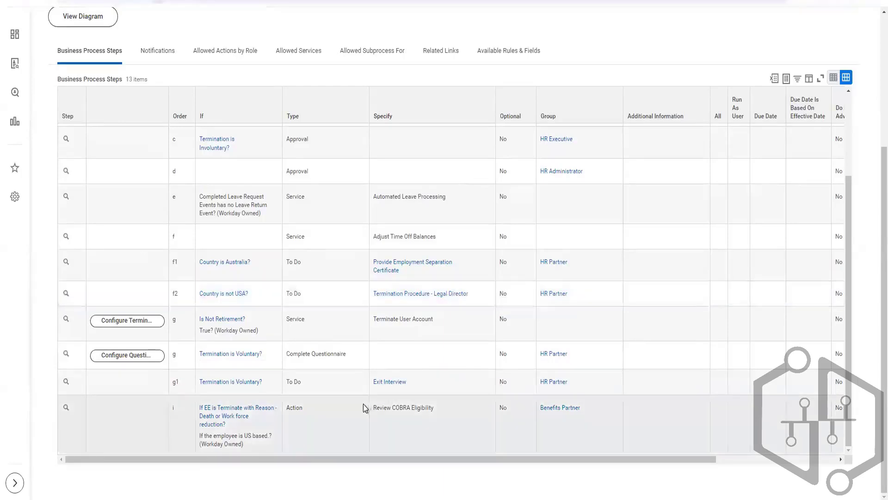
scroll(326, 343, "up", 1)
scroll(329, 341, "up", 2)
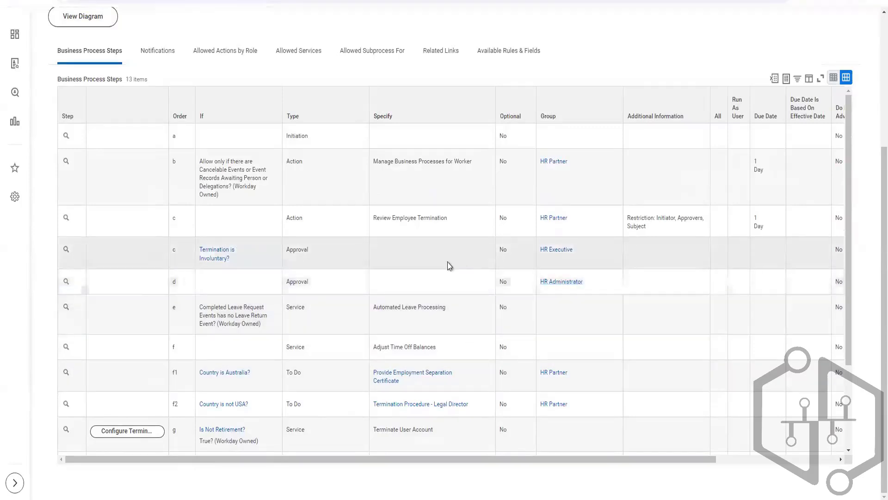
scroll(222, 423, "down", 3)
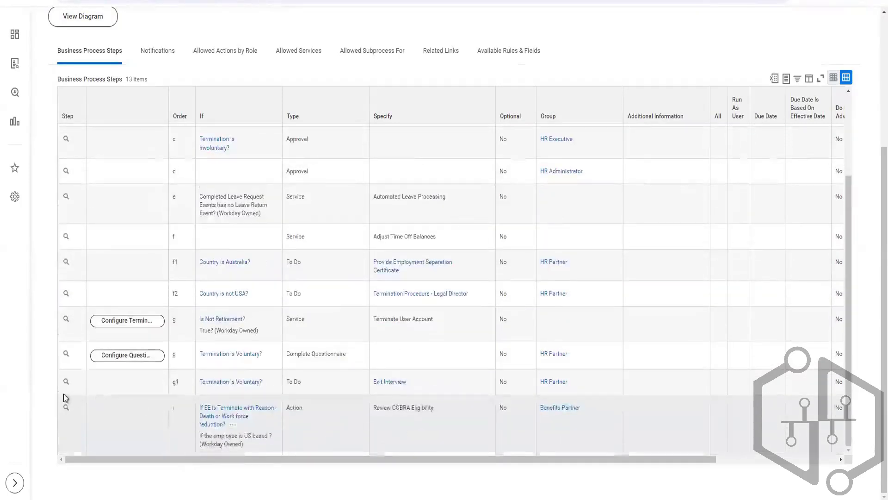
scroll(376, 352, "up", 3)
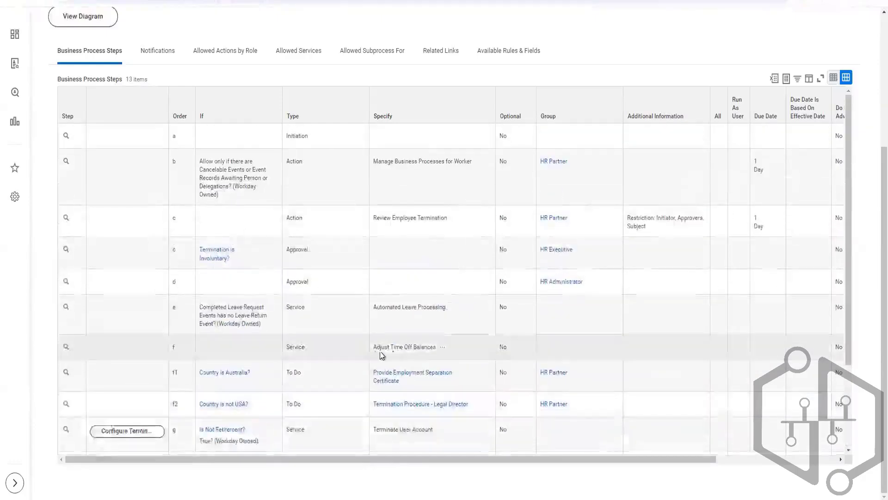
scroll(370, 440, "down", 3)
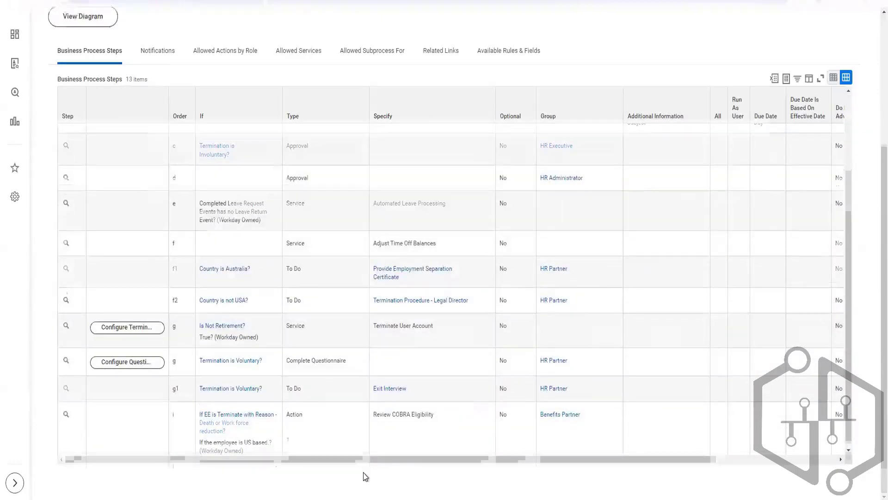
Switch to the Terminate Employee v43.0 workbook in Excel and set Terminate Employee to Automatic Processing with Discard on Exit Validation Error Y.
key("alt+Tab")
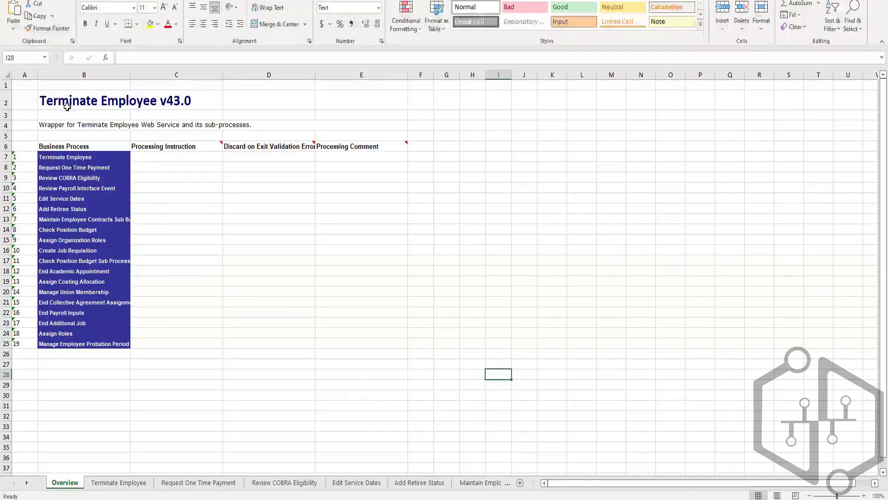
left_click(67, 104)
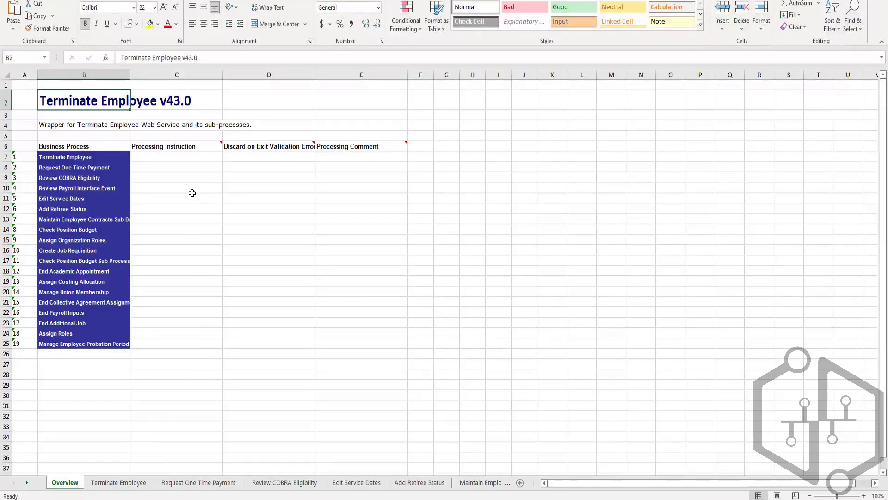
left_click(193, 156)
left_click(227, 156)
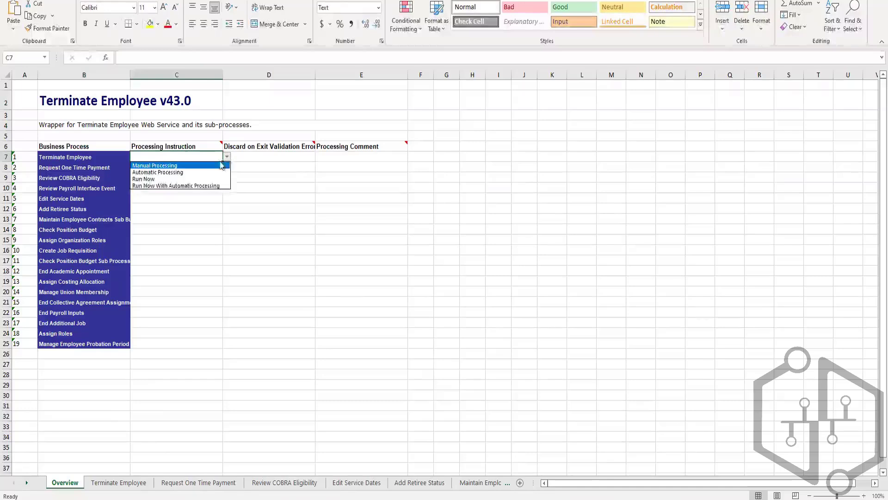
left_click(194, 173)
left_click(257, 156)
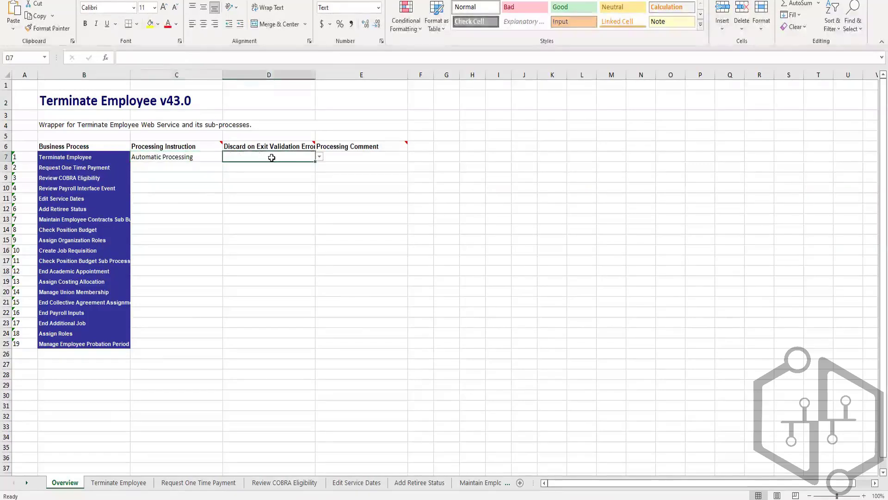
left_click(319, 158)
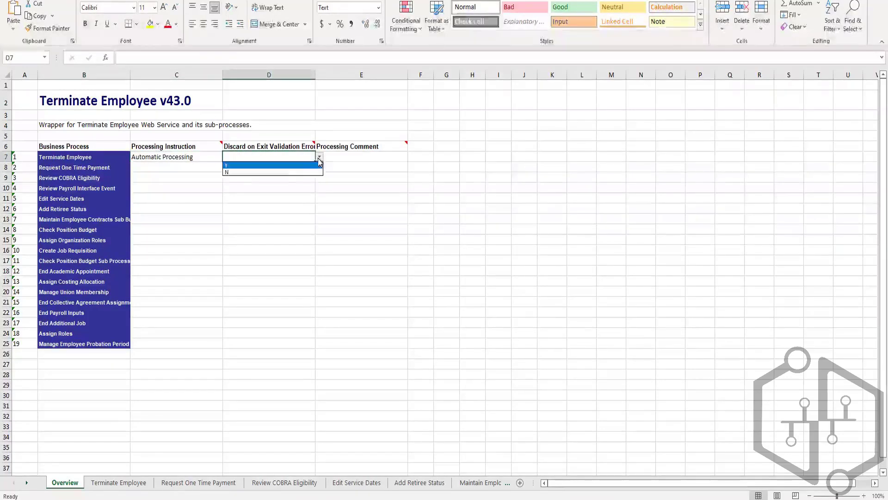
left_click(293, 167)
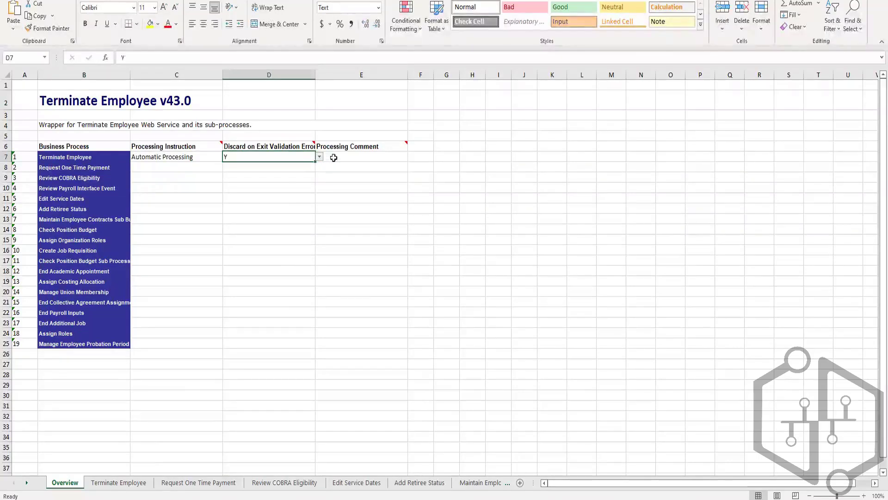
left_click(383, 157)
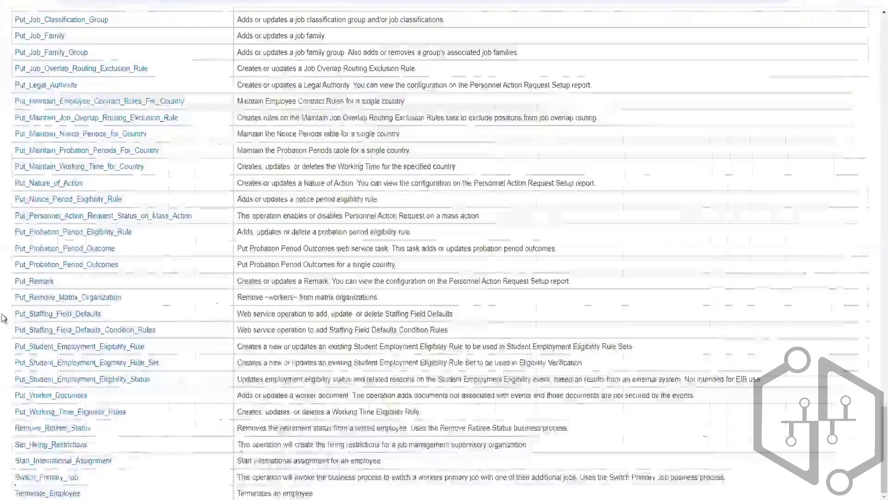
Switch to the Staffing web service operations reference in the browser and examine the Change, Edit and End operations and their business processes.
scroll(5, 325, "up", 5)
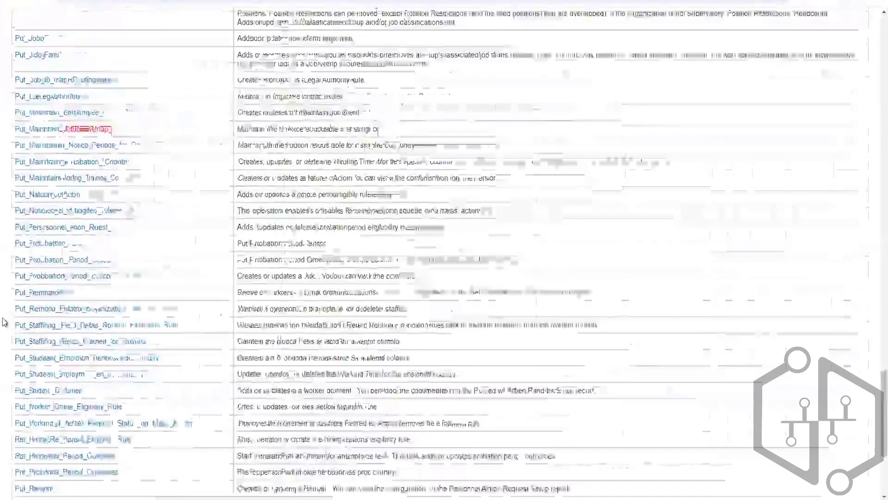
scroll(4, 325, "up", 10)
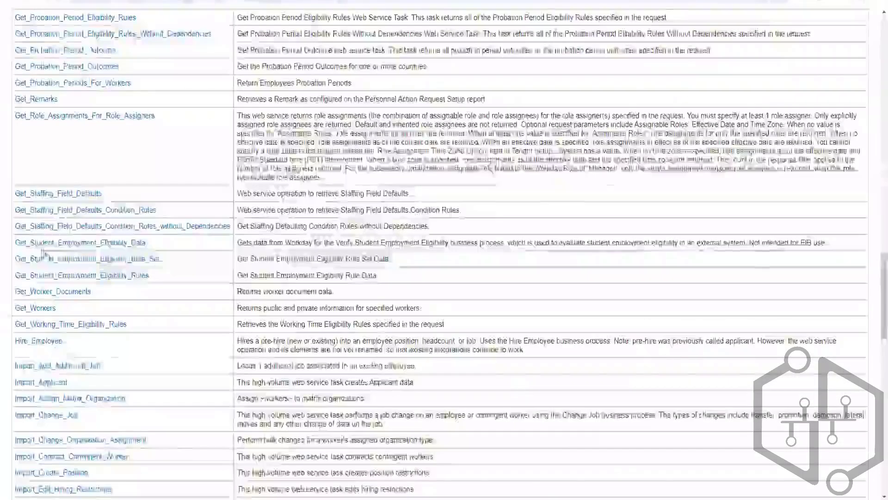
scroll(69, 285, "up", 1)
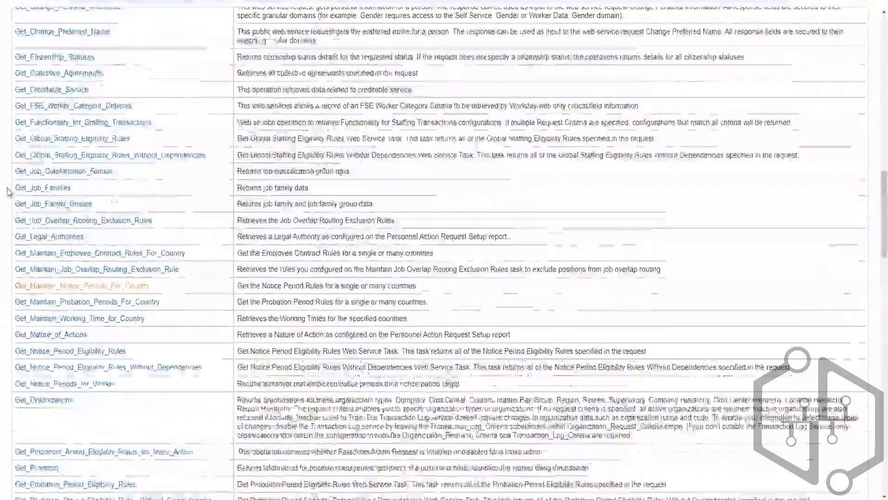
scroll(88, 62, "up", 10)
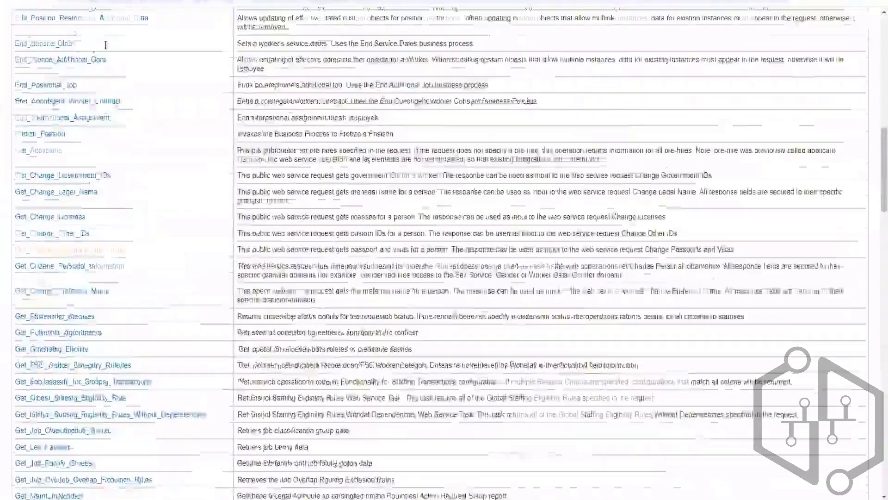
scroll(110, 47, "up", 10)
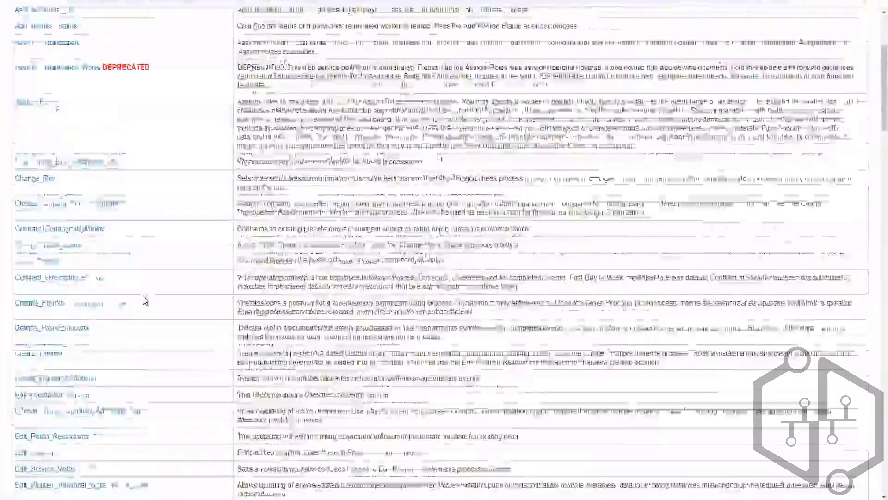
scroll(50, 370, "down", 10)
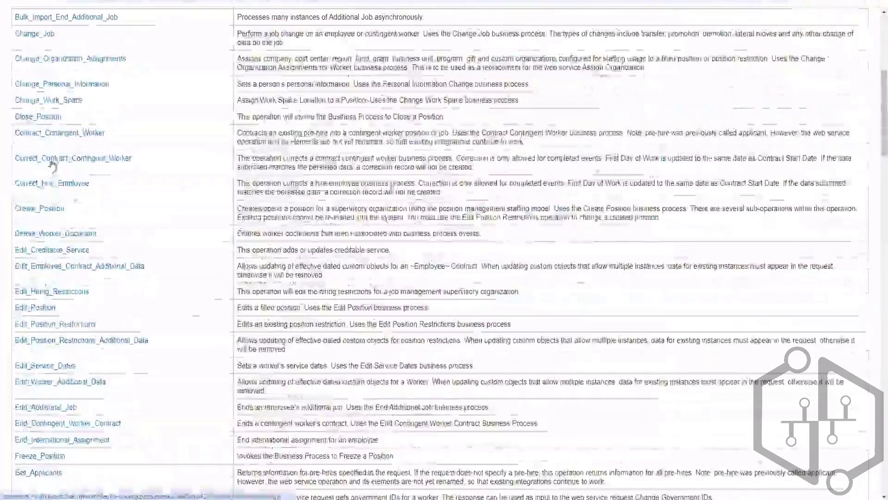
scroll(51, 370, "down", 5)
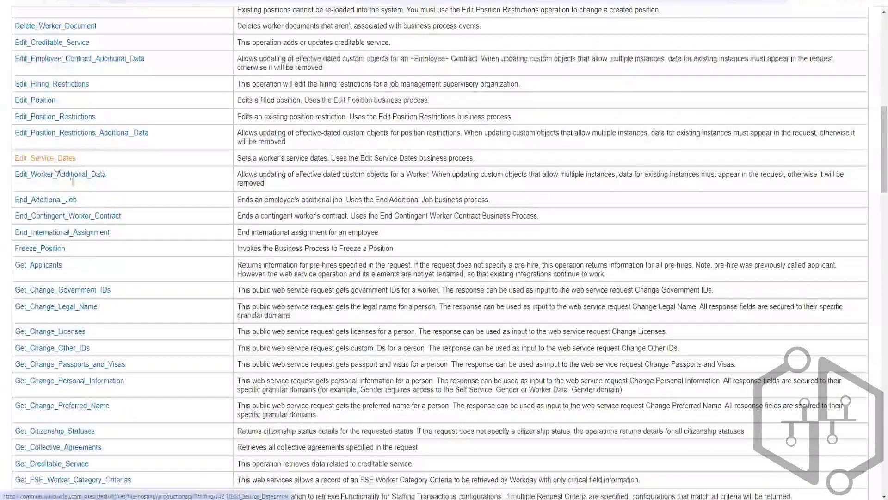
scroll(133, 237, "up", 4)
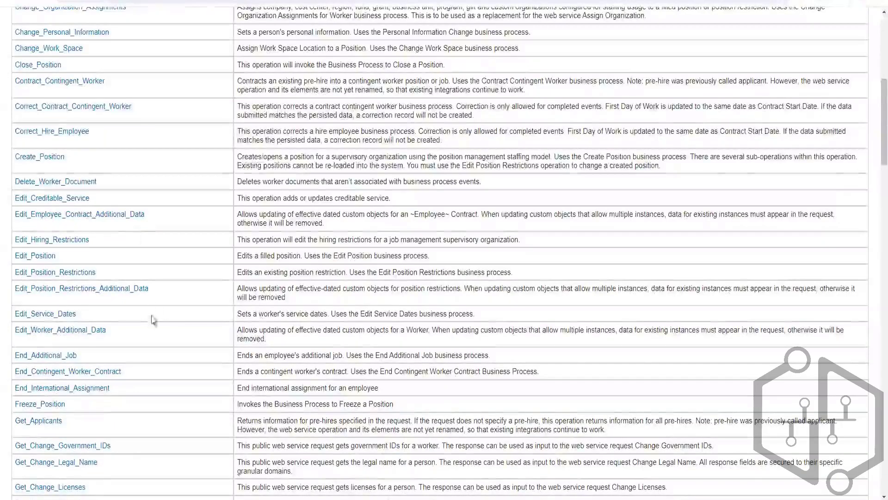
scroll(153, 317, "down", 4)
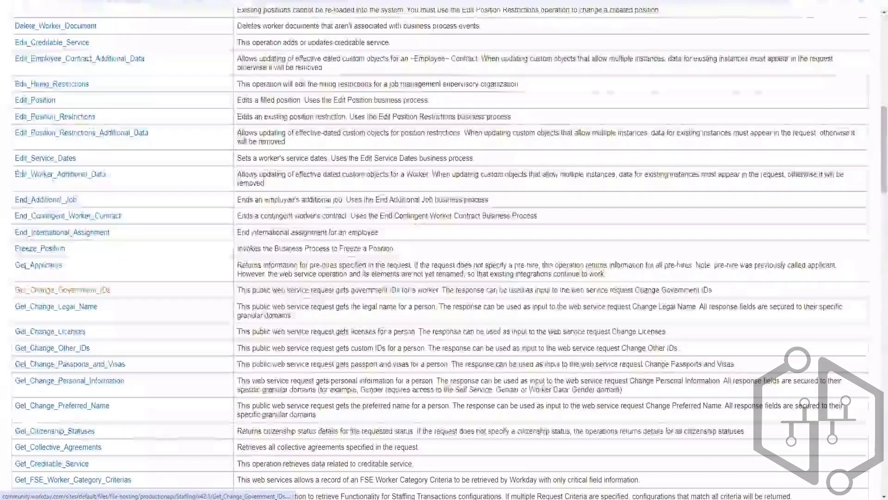
left_click(48, 293)
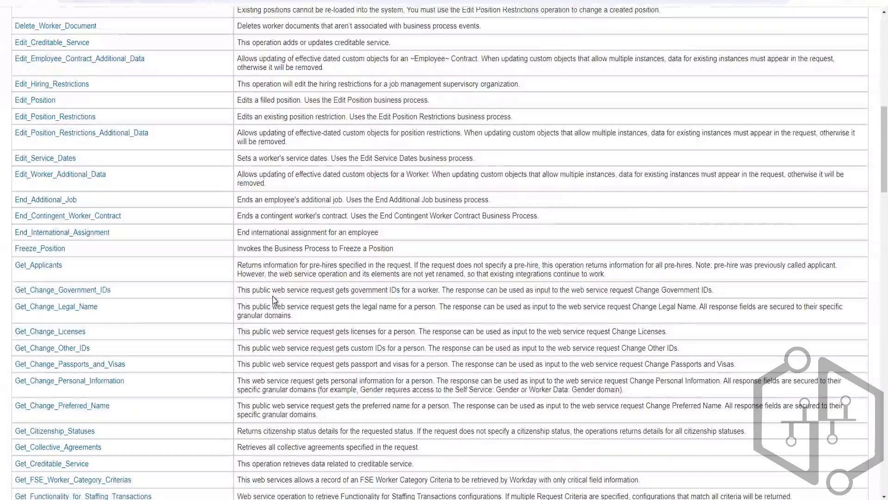
Look through the reference's Get, Hire and Import operations, including Import_Terminate_Employee, and go back to the Change and Edit operations.
scroll(353, 354, "down", 5)
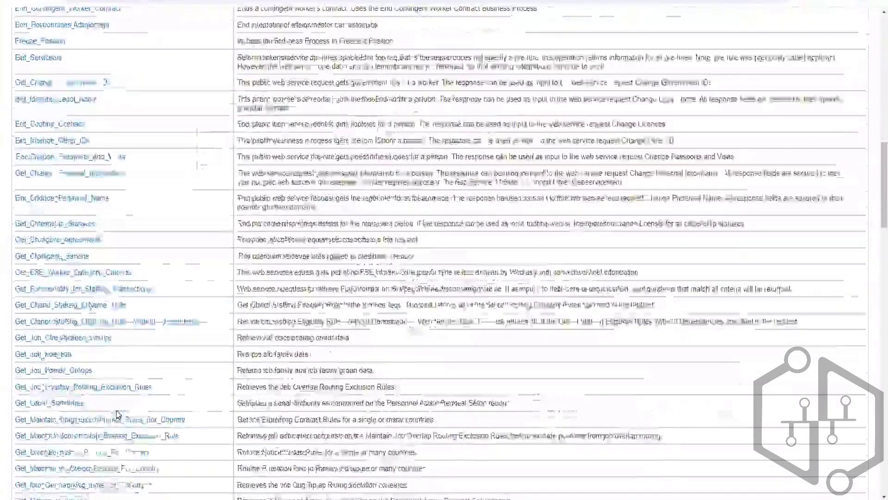
scroll(116, 413, "down", 2)
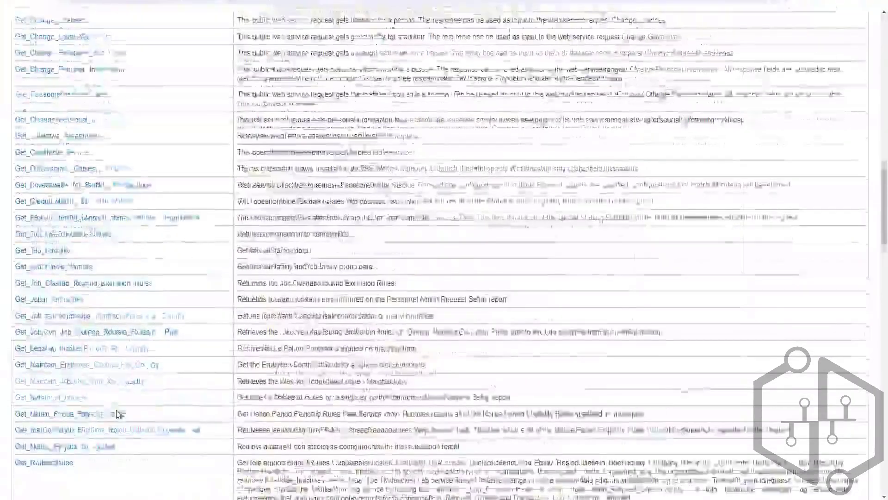
scroll(117, 413, "down", 5)
scroll(117, 414, "down", 5)
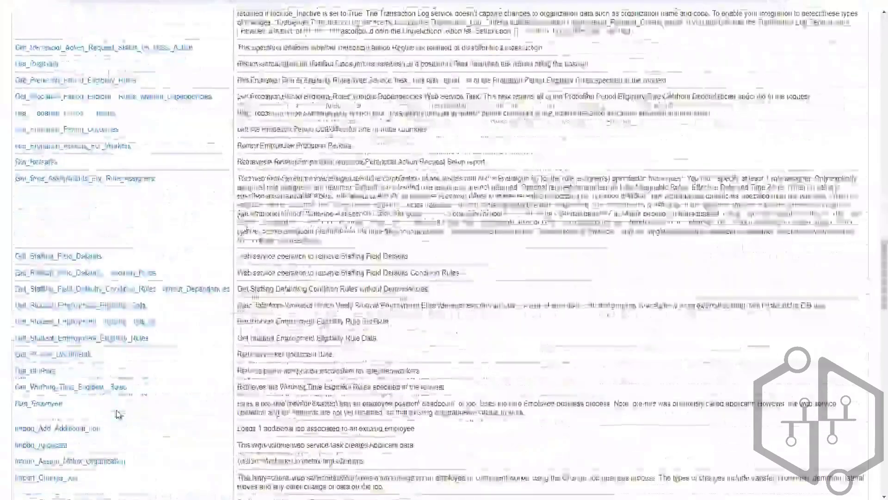
scroll(117, 413, "down", 5)
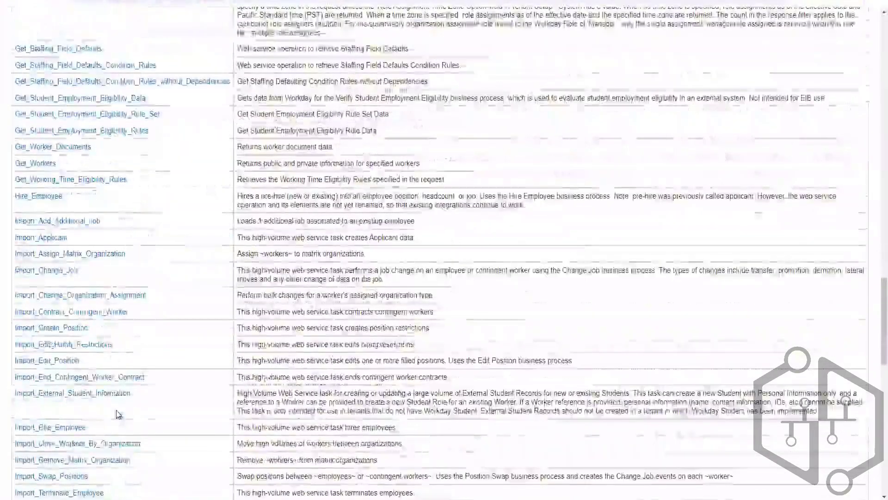
scroll(118, 414, "up", 5)
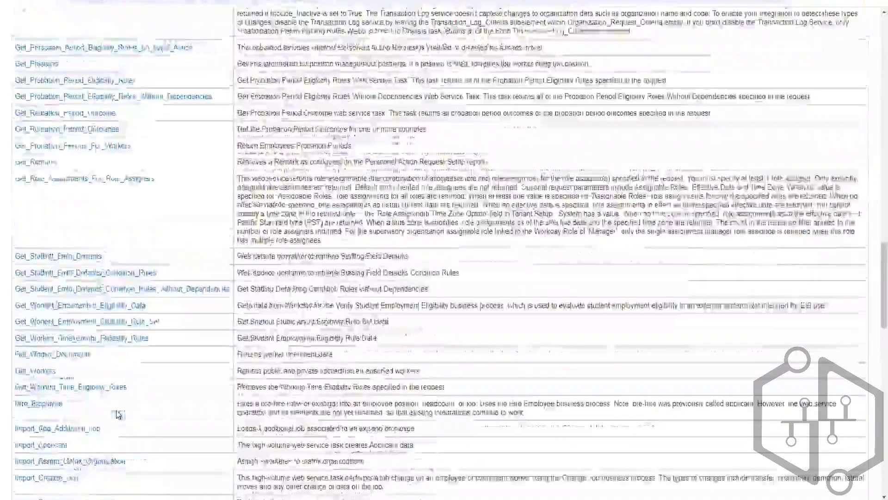
scroll(117, 414, "up", 5)
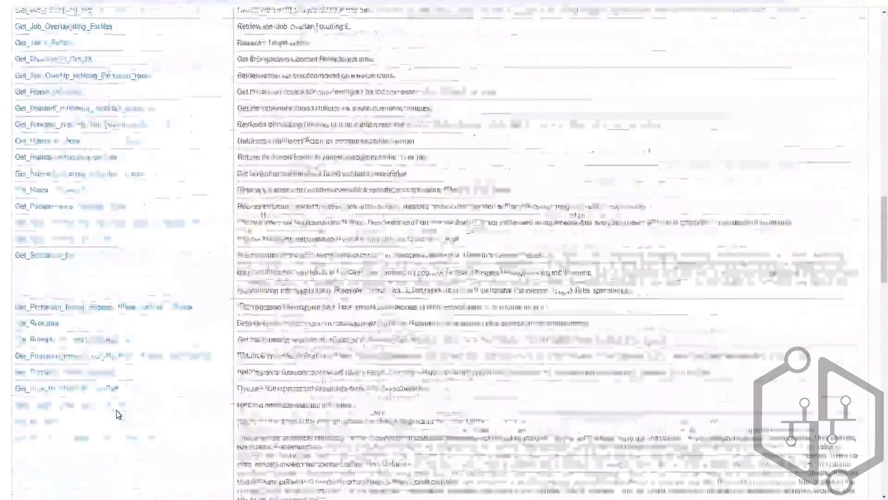
scroll(116, 414, "up", 10)
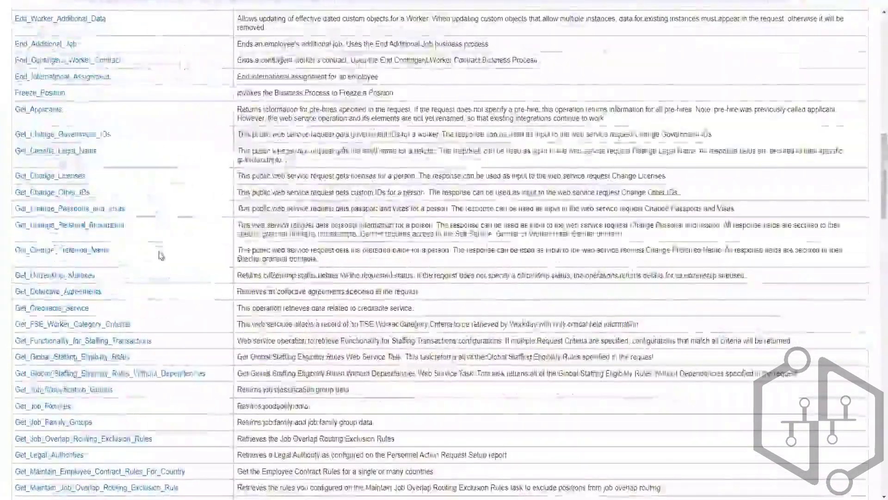
scroll(160, 255, "up", 5)
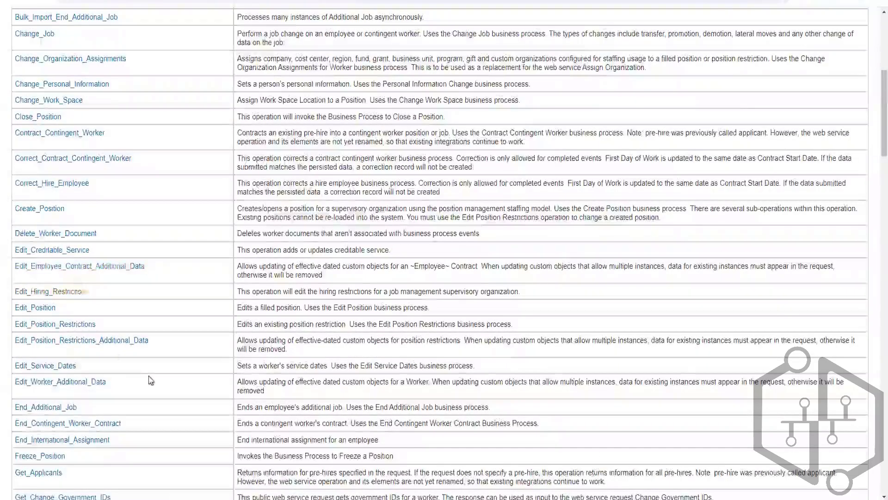
scroll(154, 373, "up", 10)
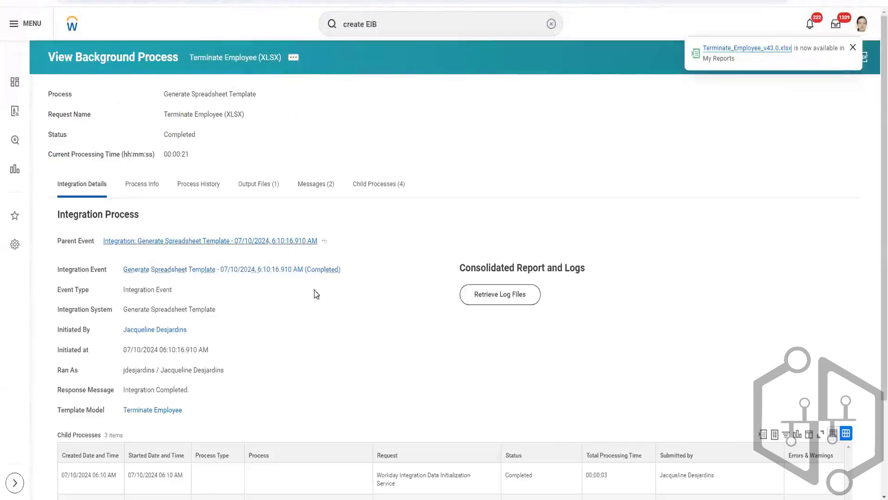
Search Workday with the intsys: prefix and the integration owner's name, and open the inbound EIB integration system.
mouse_move(346, 273)
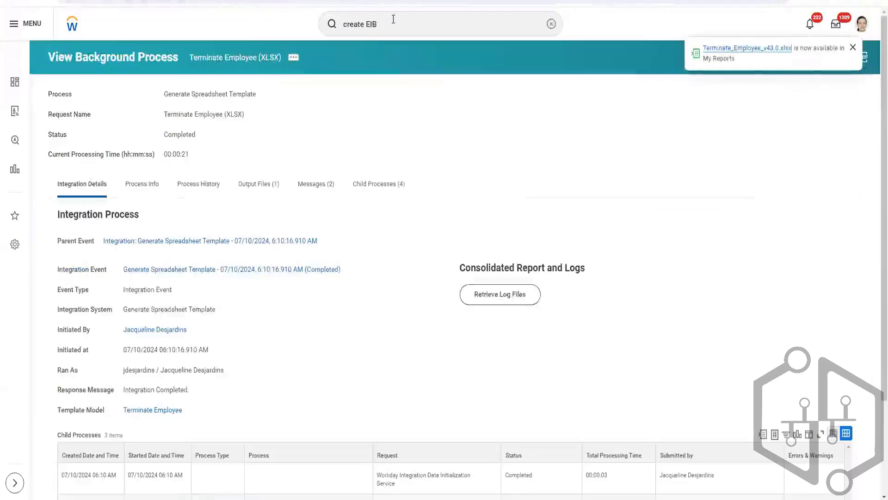
left_click(393, 19)
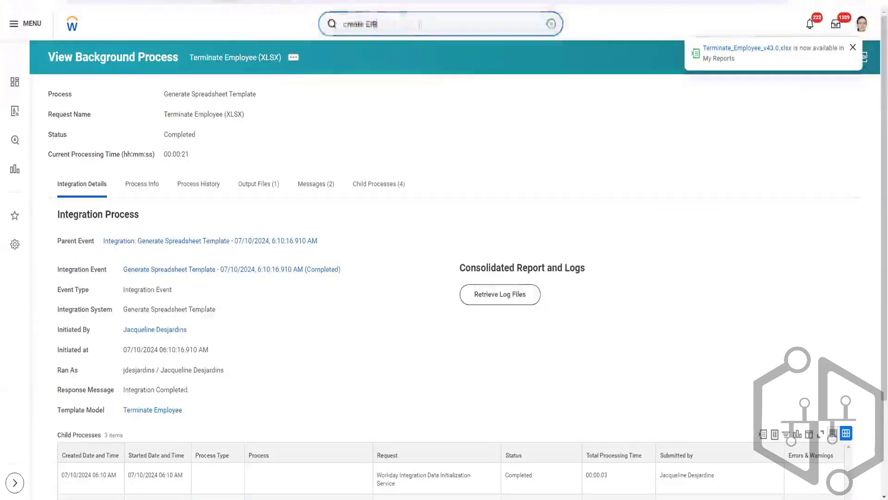
type("int")
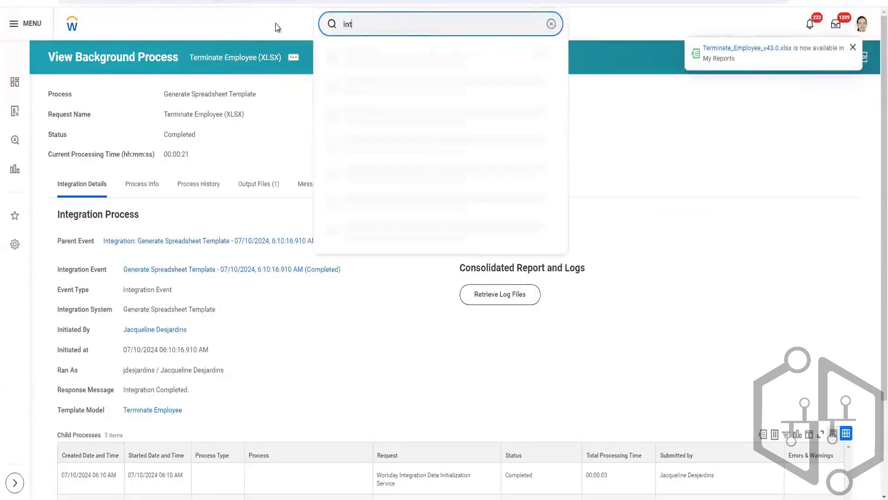
type("sys:ganesh")
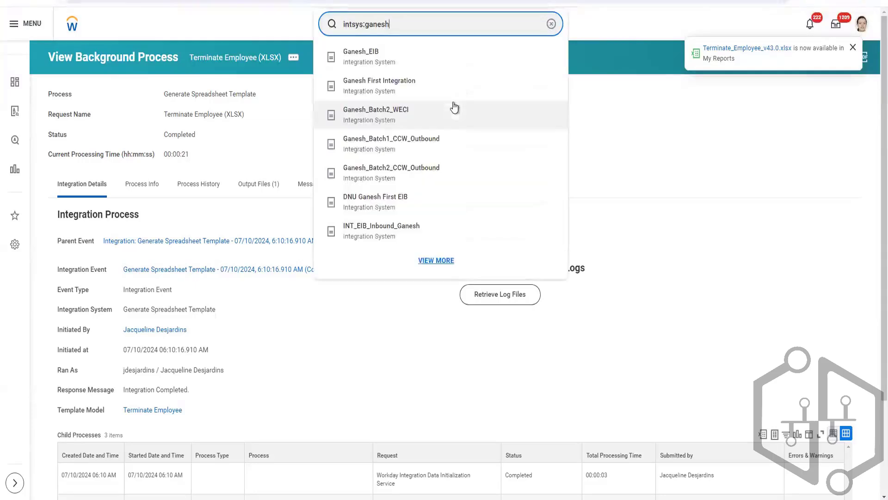
left_click(414, 240)
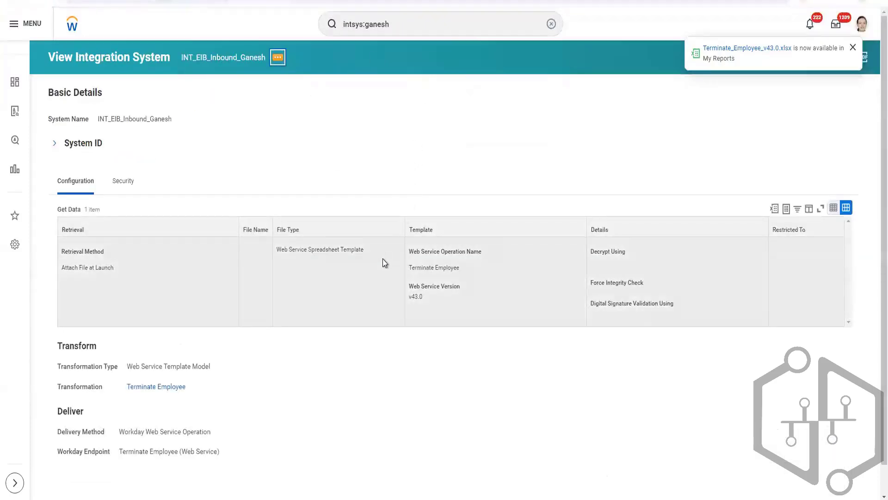
Generate the spreadsheet template from the integration system's template model in XML format, confirm the generation and submit it.
key("Return")
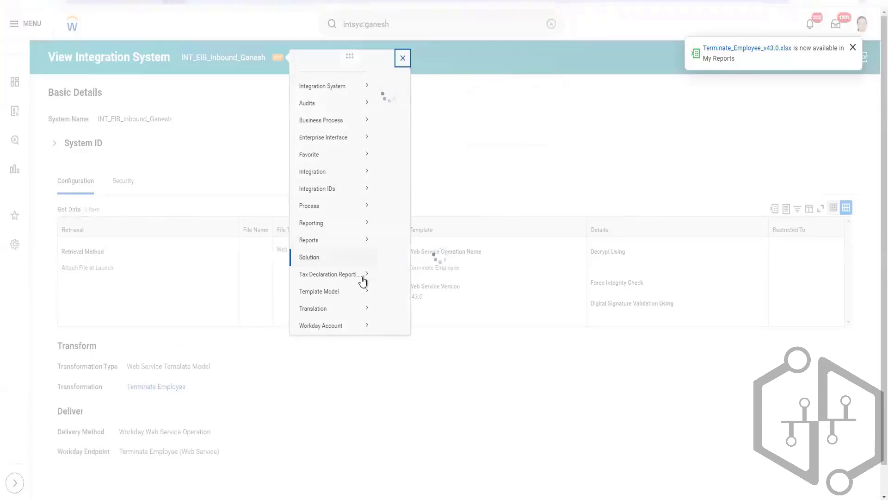
mouse_move(350, 307)
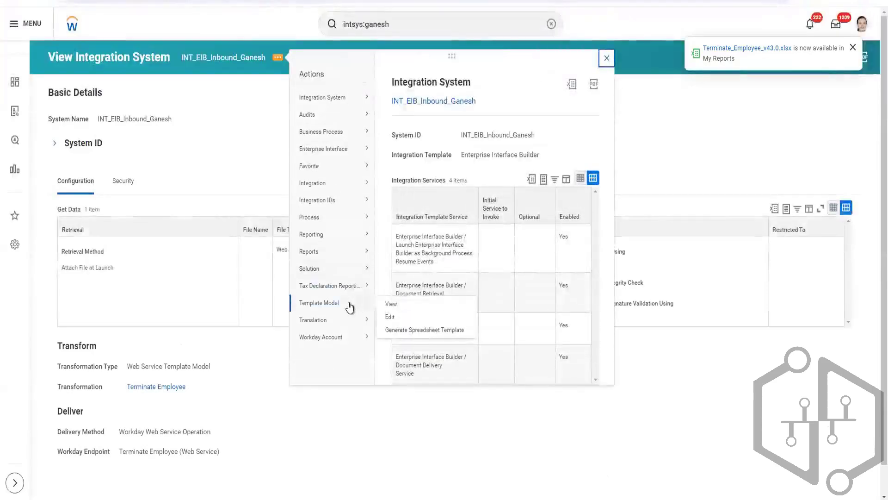
left_click(406, 331)
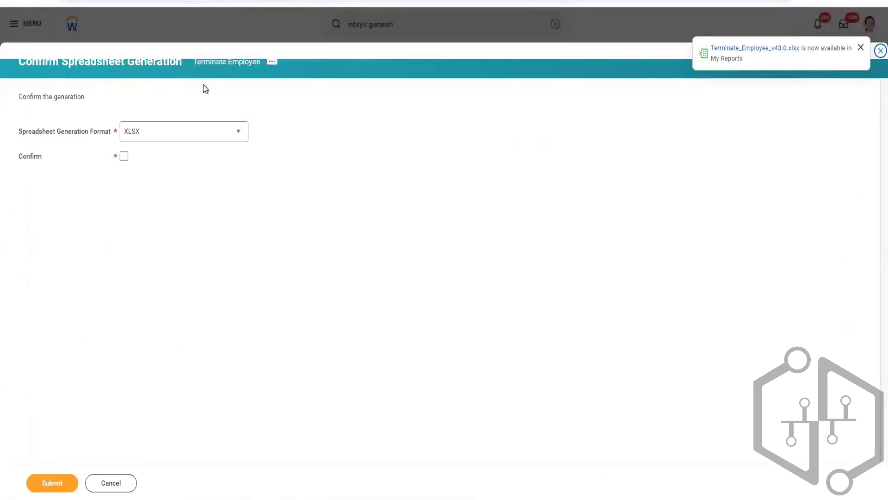
left_click(242, 135)
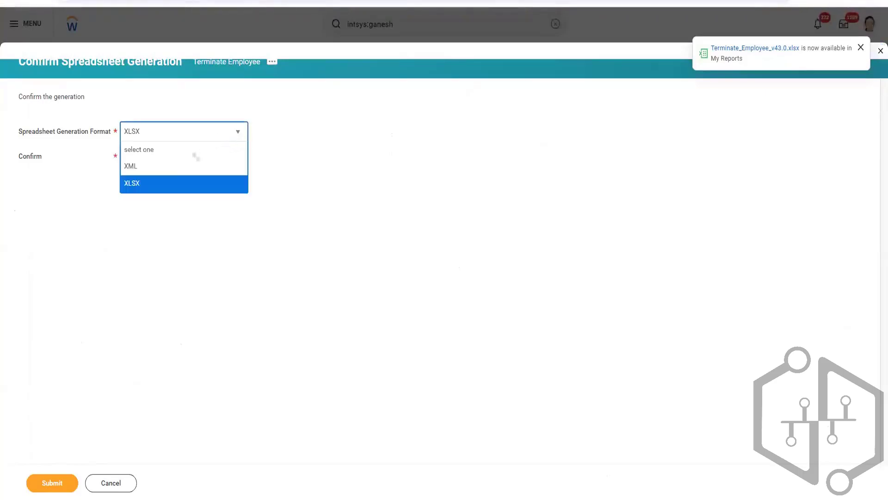
left_click(148, 170)
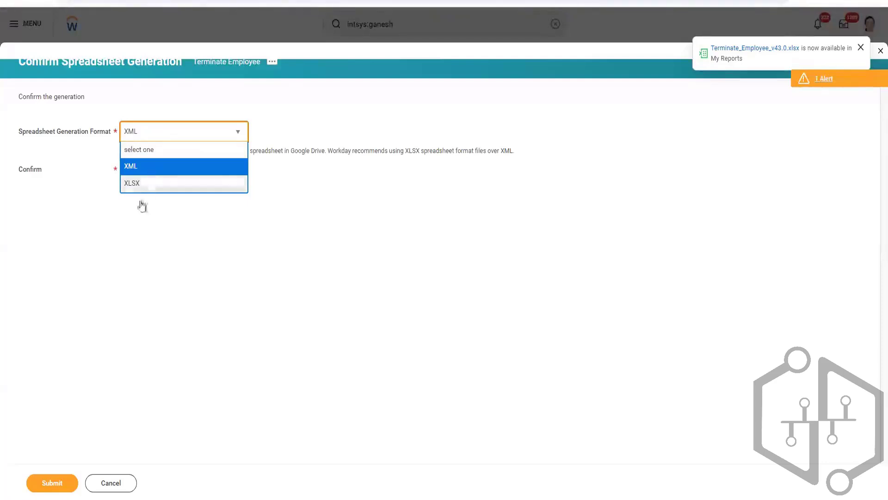
left_click(125, 171)
left_click(124, 169)
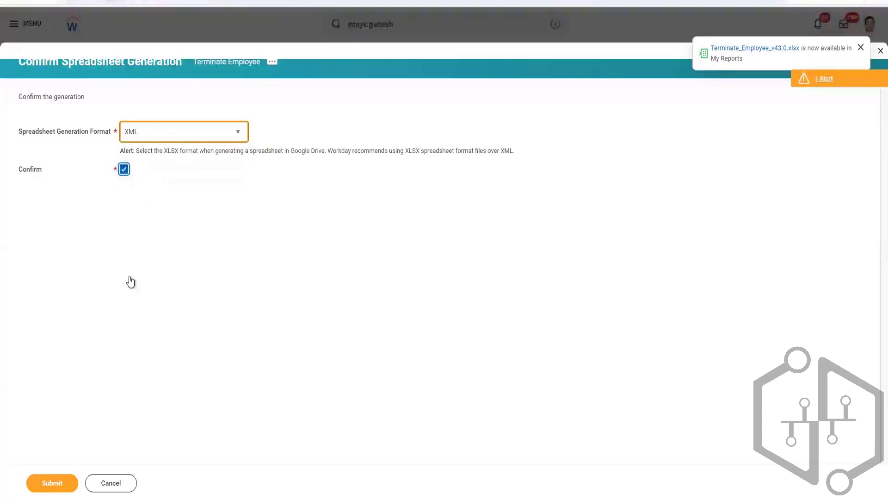
left_click(67, 481)
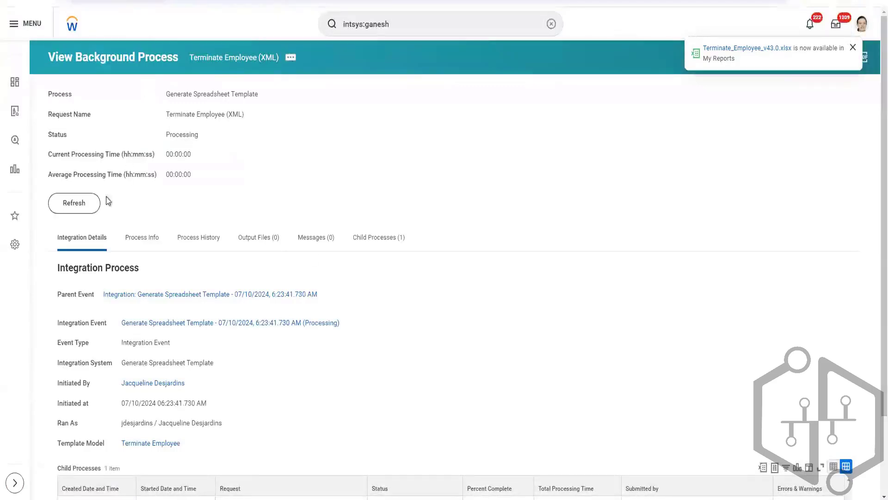
Refresh the Terminate Employee (XML) background process until it completes, and download its output file Terminate_Employee.xml.
left_click(93, 210)
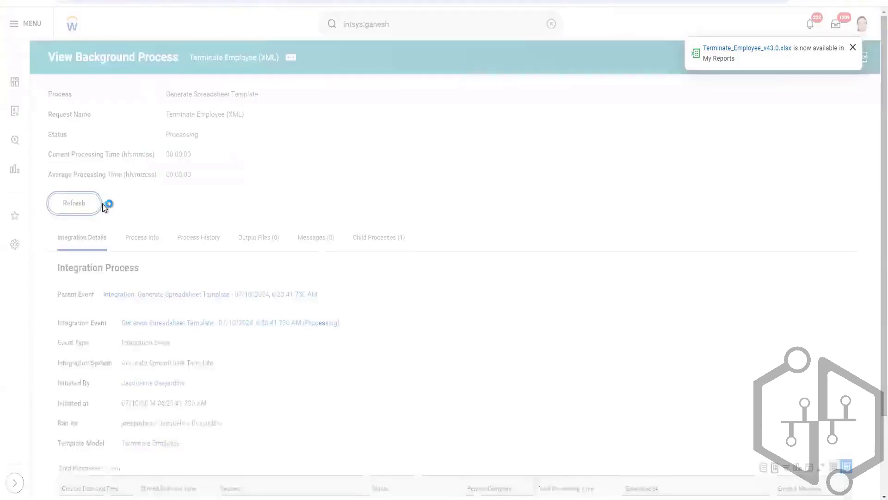
left_click(86, 226)
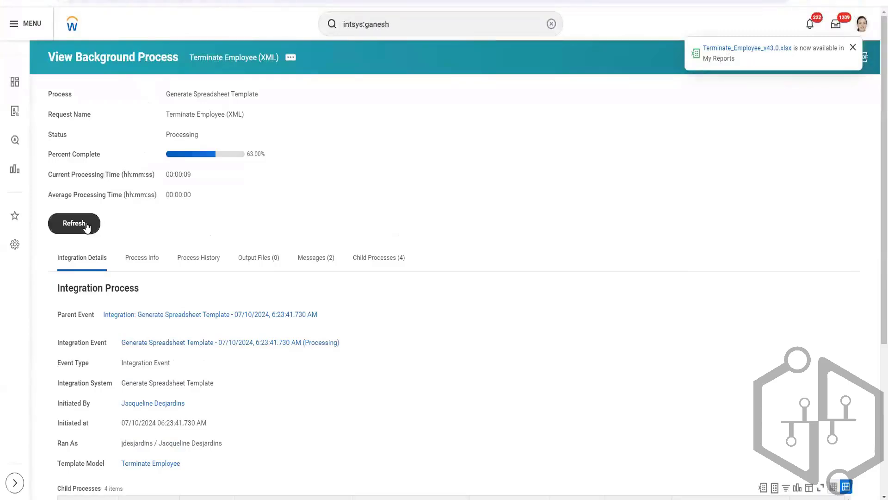
left_click(95, 225)
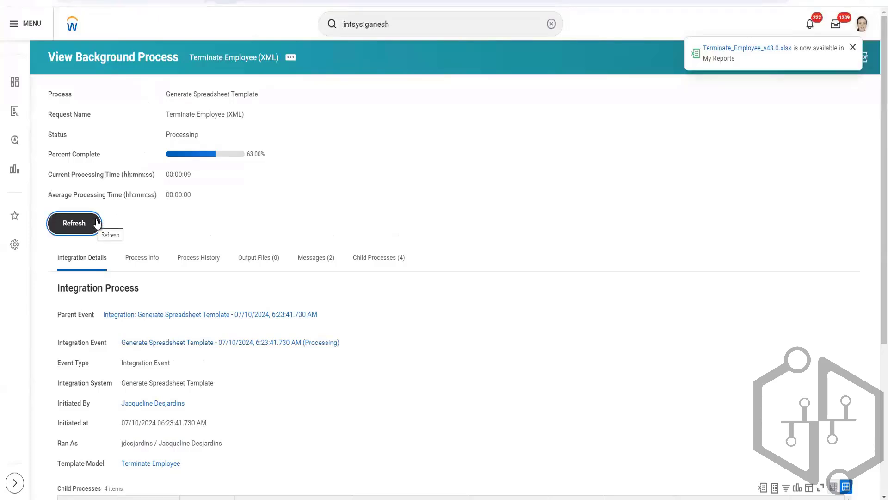
left_click(96, 223)
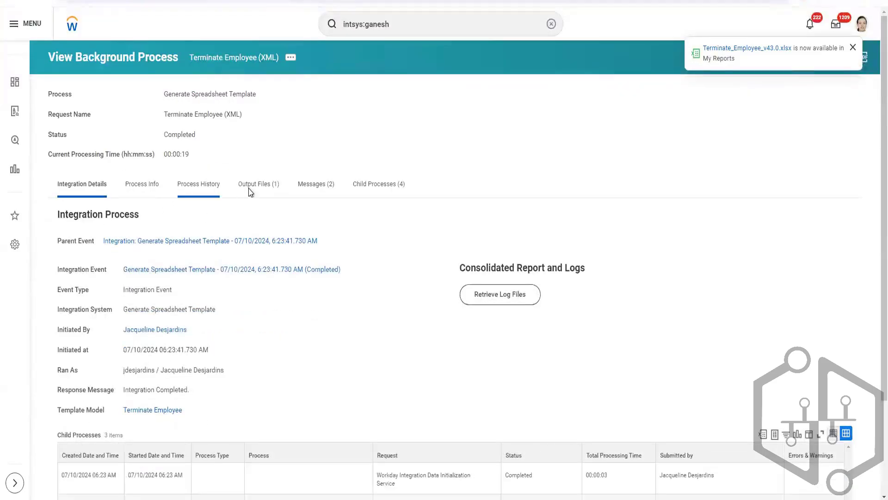
left_click(249, 187)
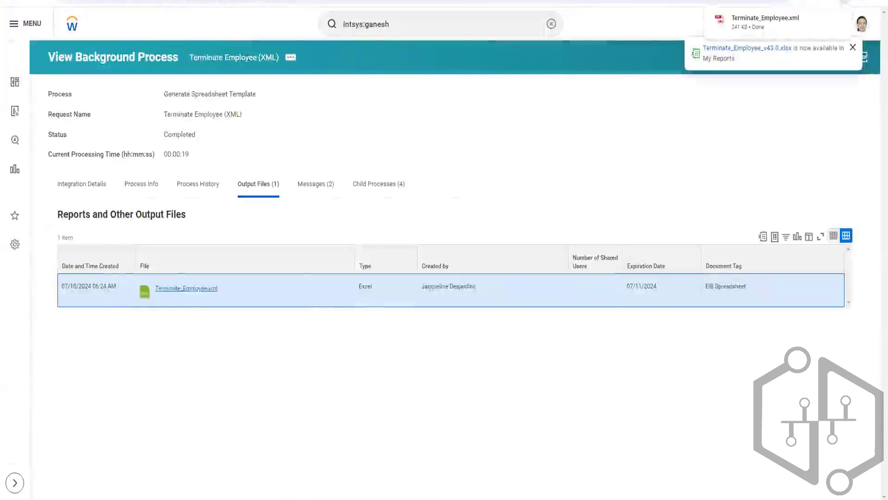
Open Terminate_Employee.xml from the Downloads folder in Notepad++ and look through its style, worksheet and data validation markup.
left_click(243, 496)
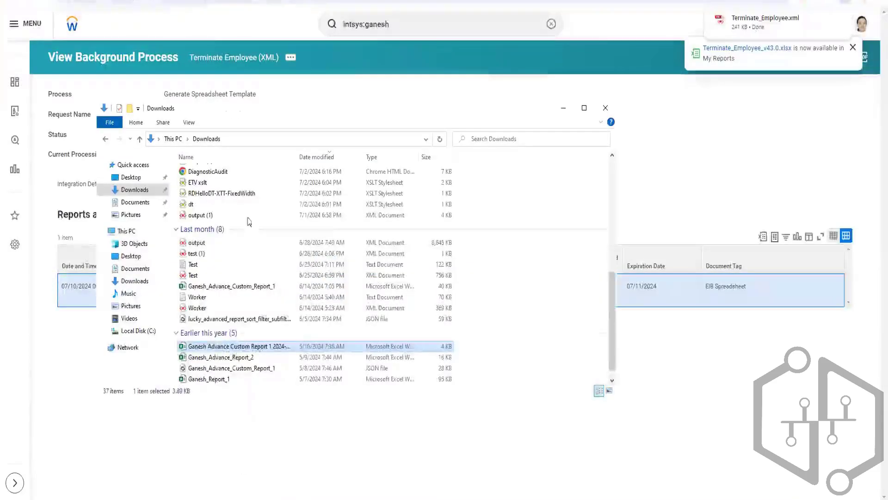
scroll(262, 200, "up", 8)
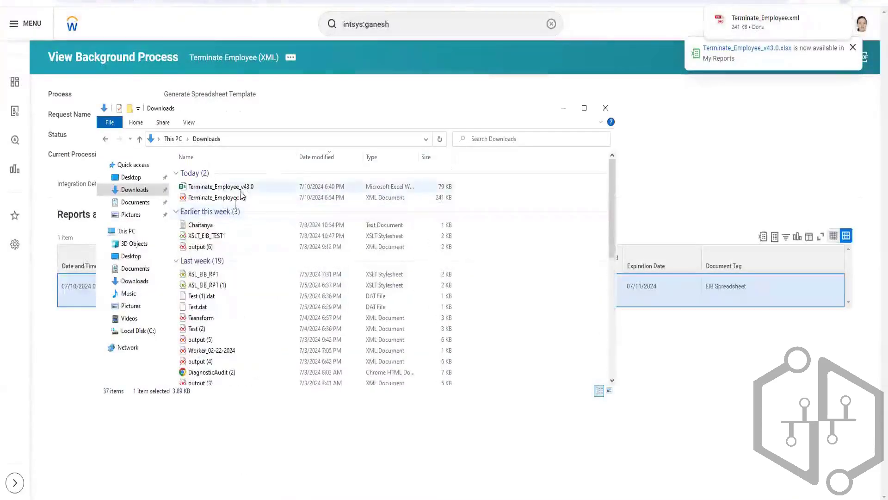
left_click(229, 199)
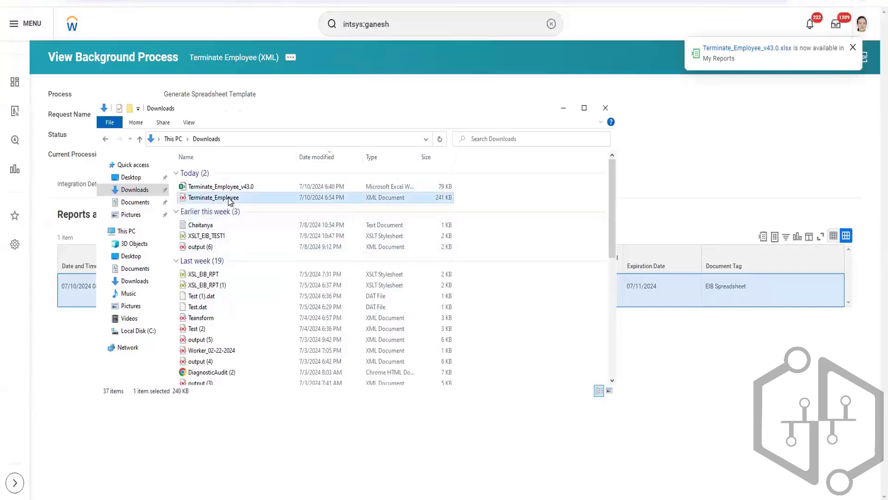
right_click(229, 199)
left_click(164, 228)
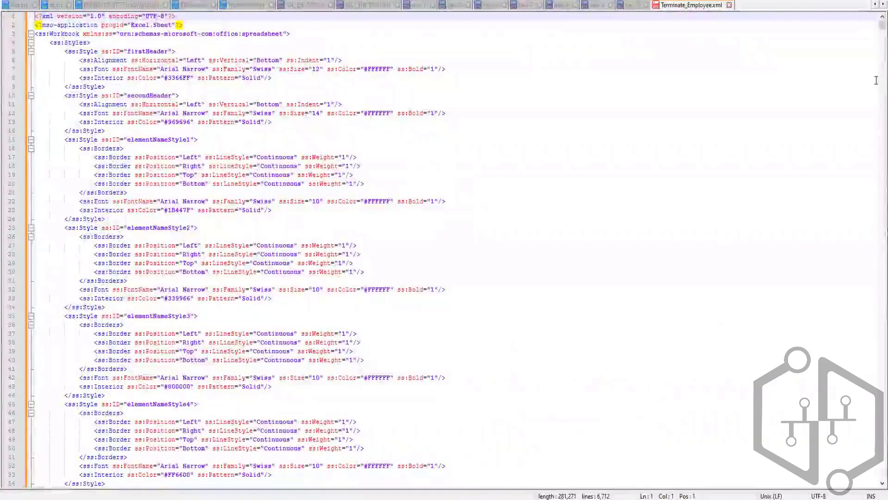
left_click_drag(883, 26, 882, 454)
scroll(482, 91, "up", 18)
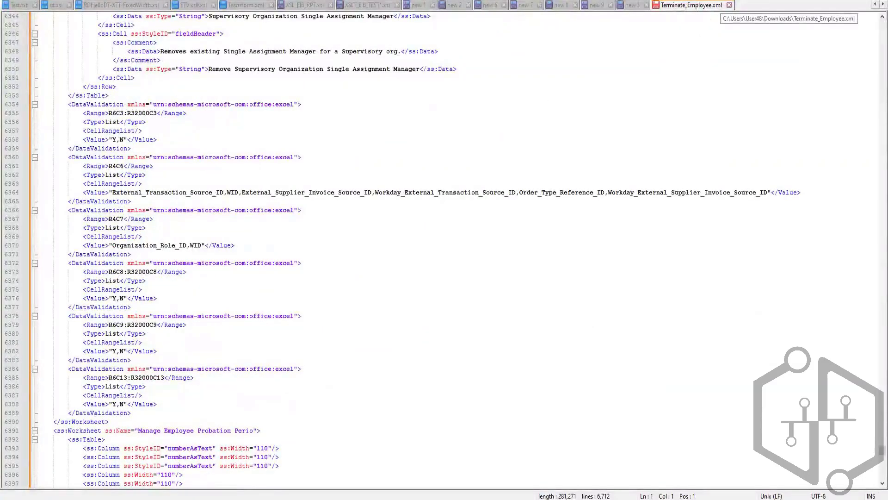
Return to the Downloads folder, launch Excel with a blank workbook and load the Terminate_Employee XML file into it.
key("alt+Tab")
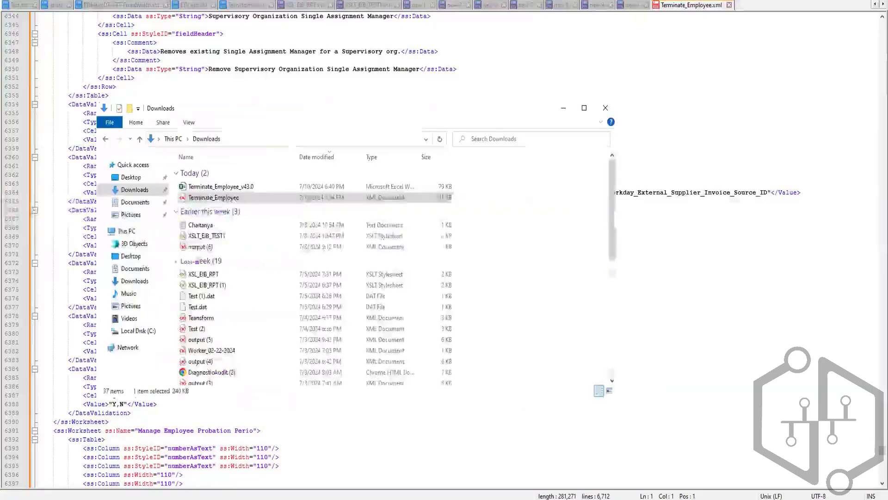
right_click(225, 202)
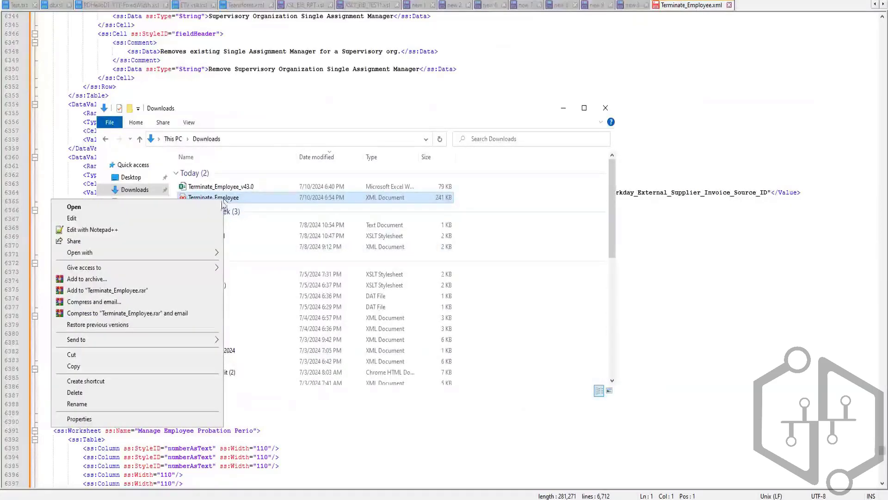
mouse_move(202, 253)
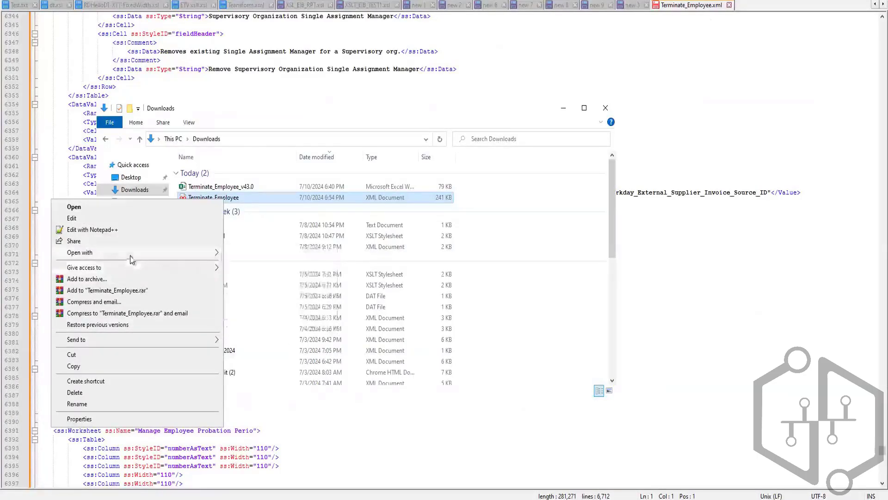
left_click(11, 499)
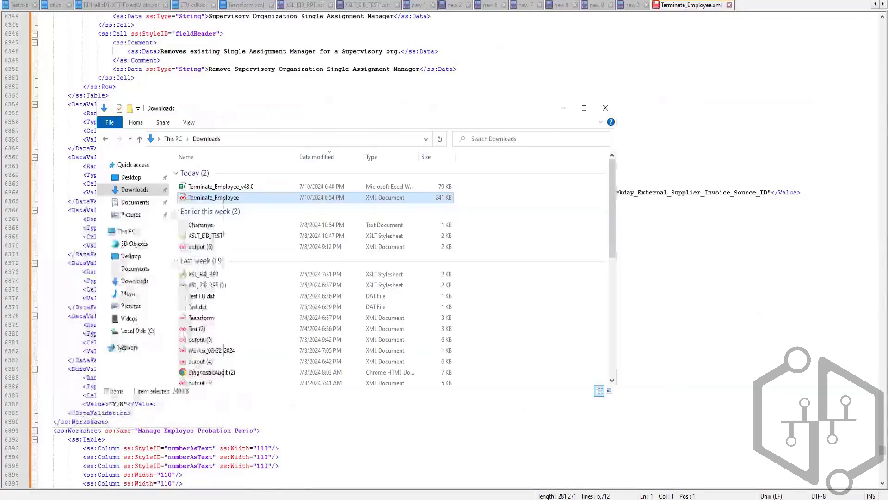
type("excel")
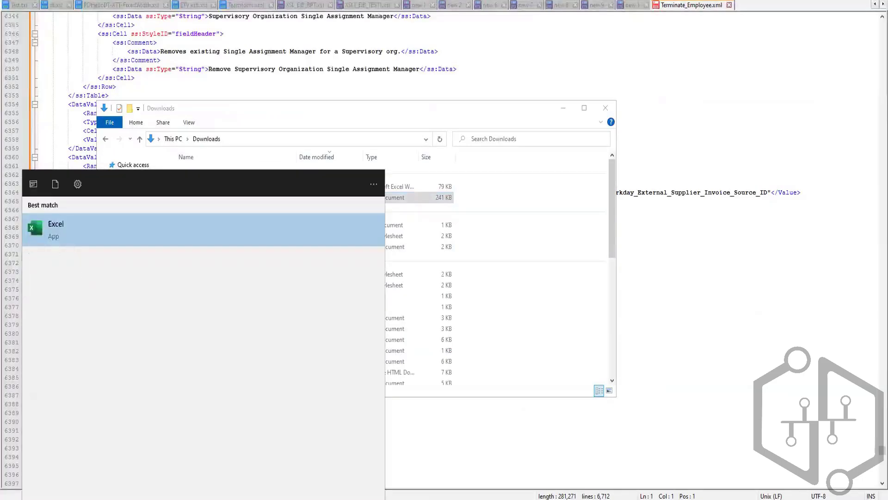
key("Return")
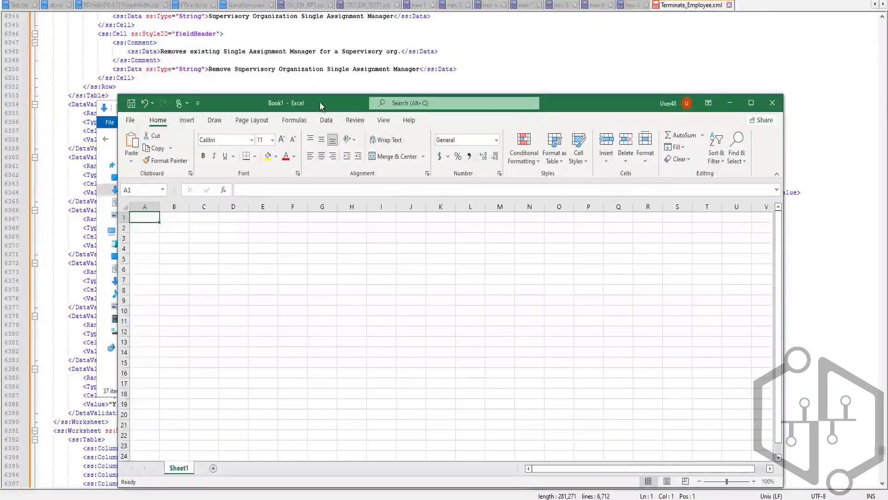
left_click_drag(433, 88, 472, 83)
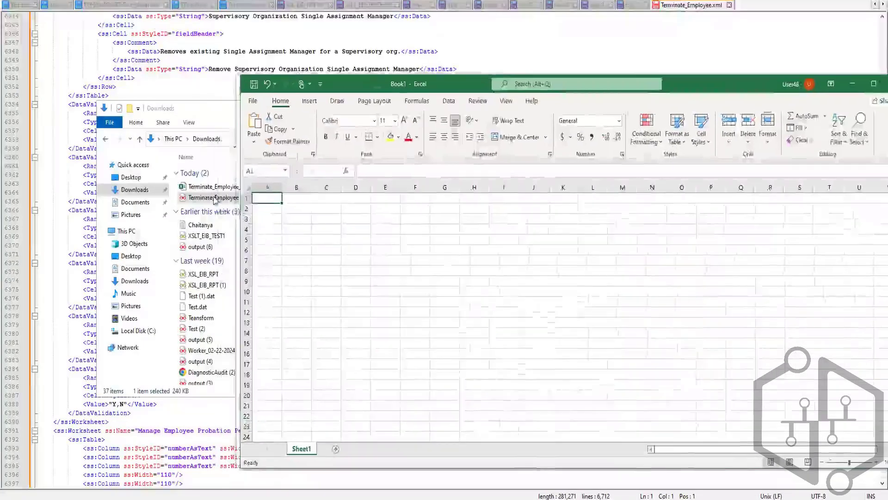
left_click_drag(214, 198, 371, 162)
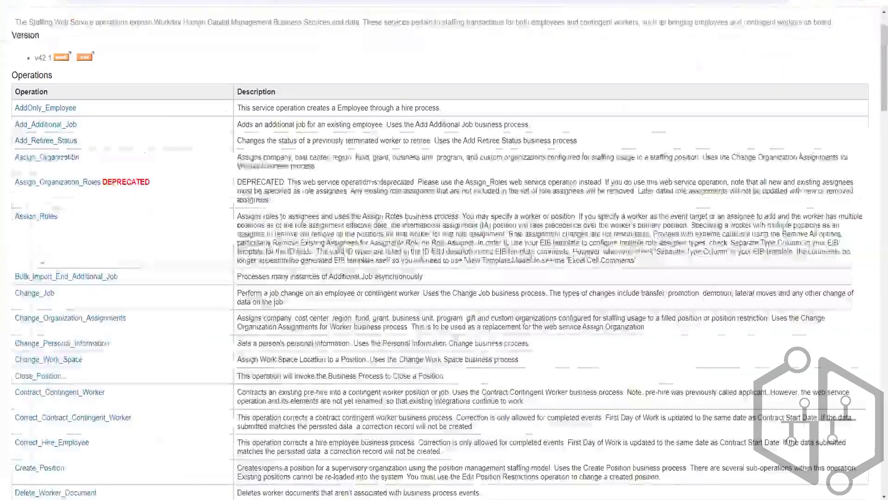
Switch to the Staffing web service reference in the browser and open the sample XML of the Terminate_Employee operation's request element.
scroll(872, 291, "down", 9)
scroll(872, 290, "down", 15)
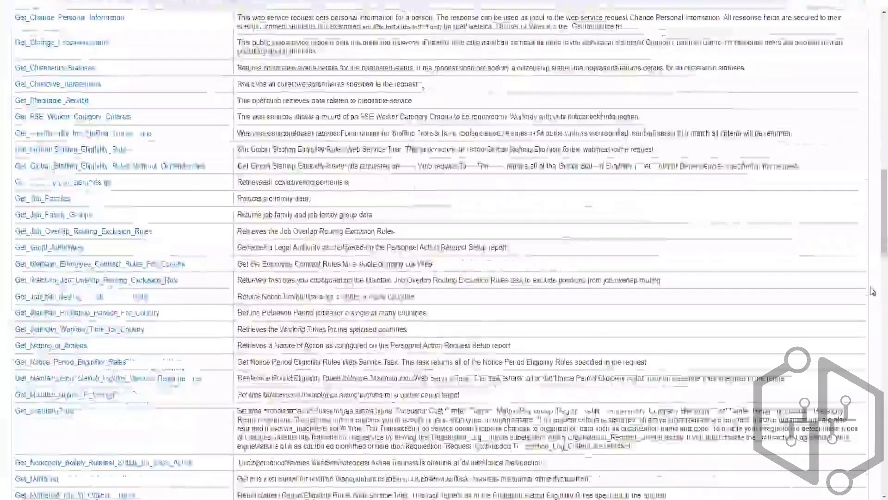
scroll(412, 445, "down", 15)
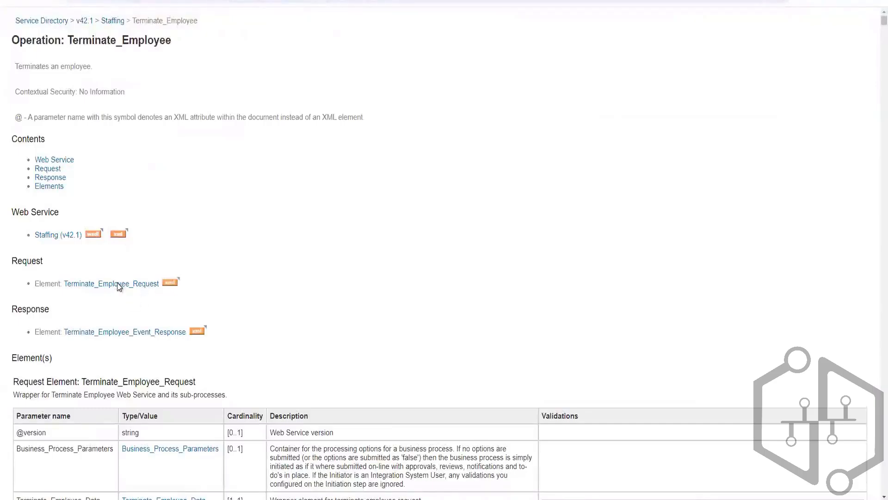
left_click(174, 282)
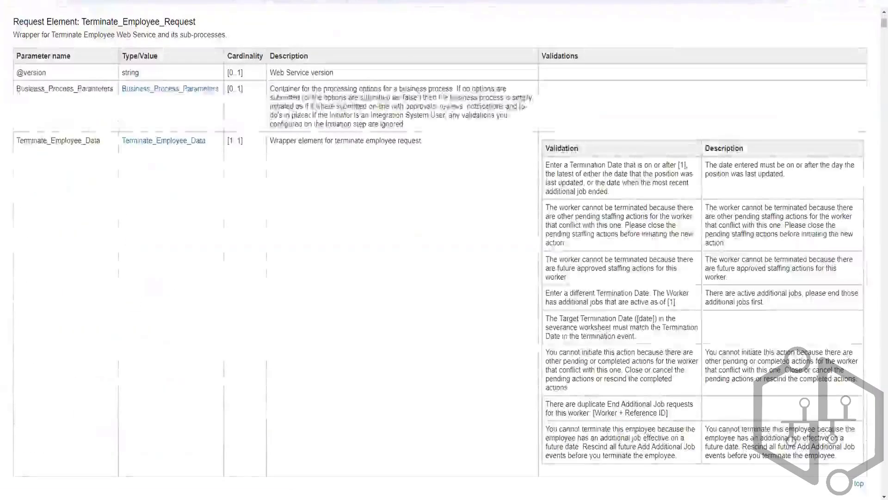
left_click(13, 1)
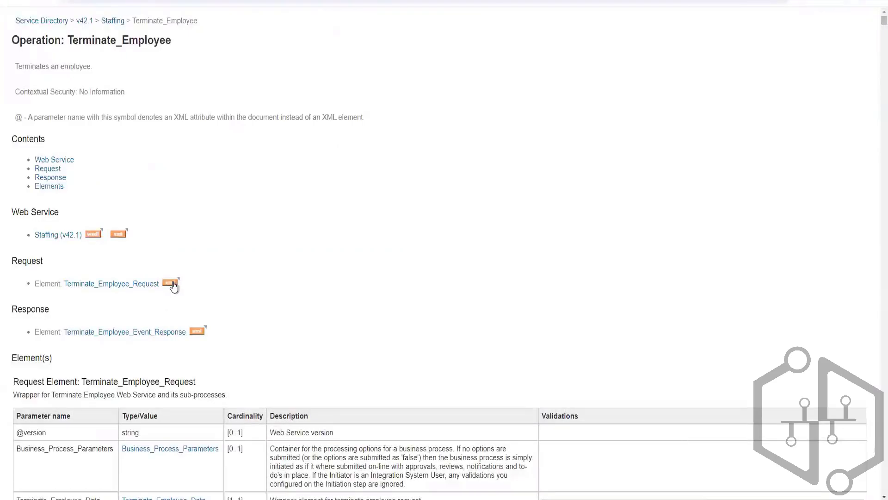
left_click(171, 283)
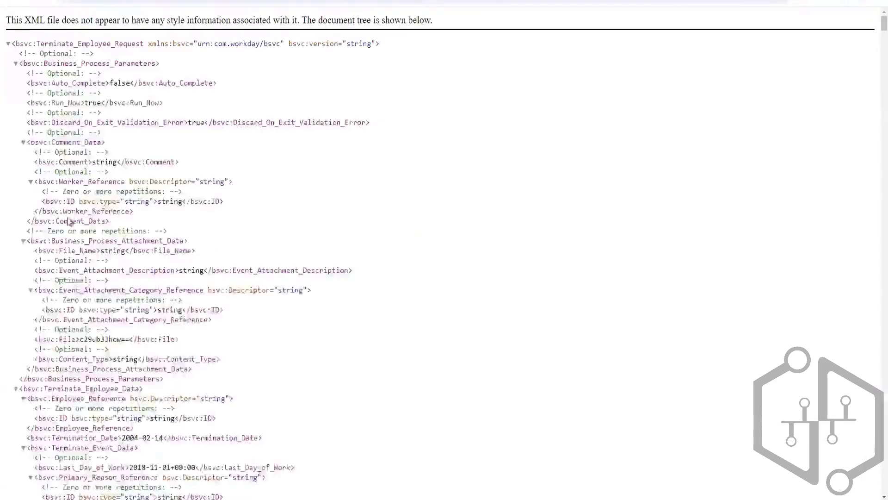
Look through the Terminate_Employee_Request sample XML, covering the termination event data and the one-time payment sub-process parameters.
scroll(76, 280, "down", 15)
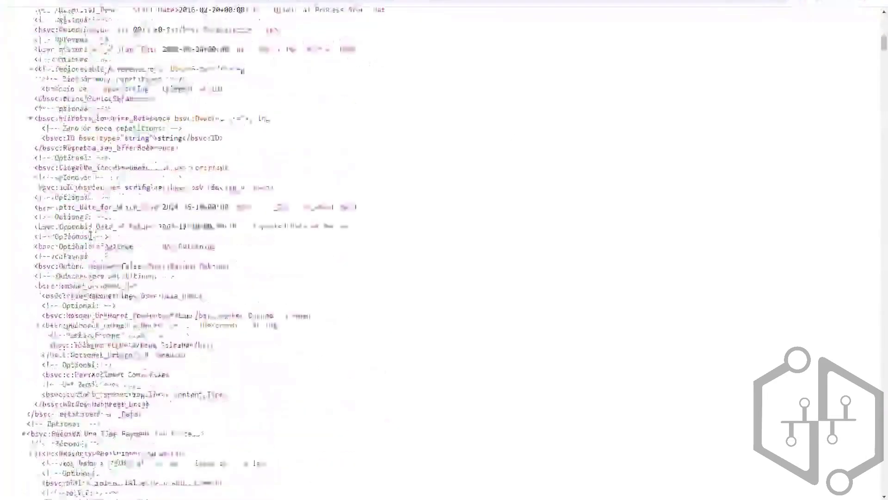
scroll(110, 256, "down", 15)
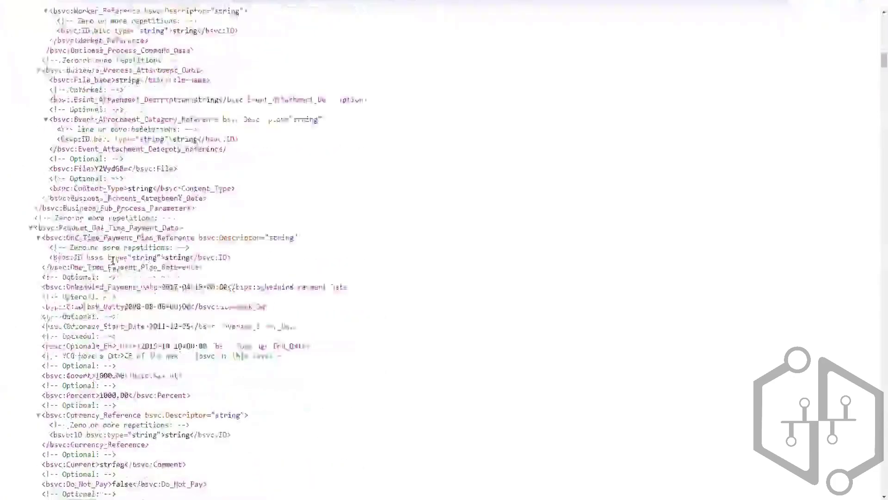
scroll(146, 277, "down", 2)
scroll(146, 275, "up", 15)
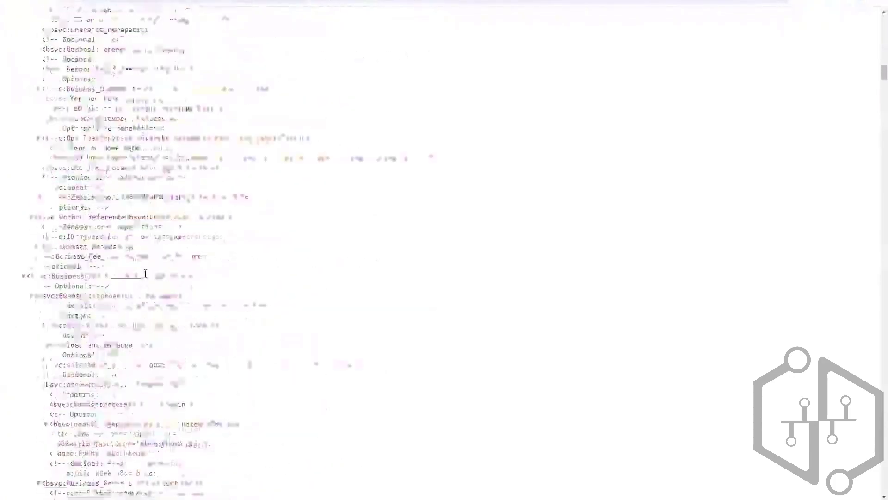
scroll(145, 273, "up", 10)
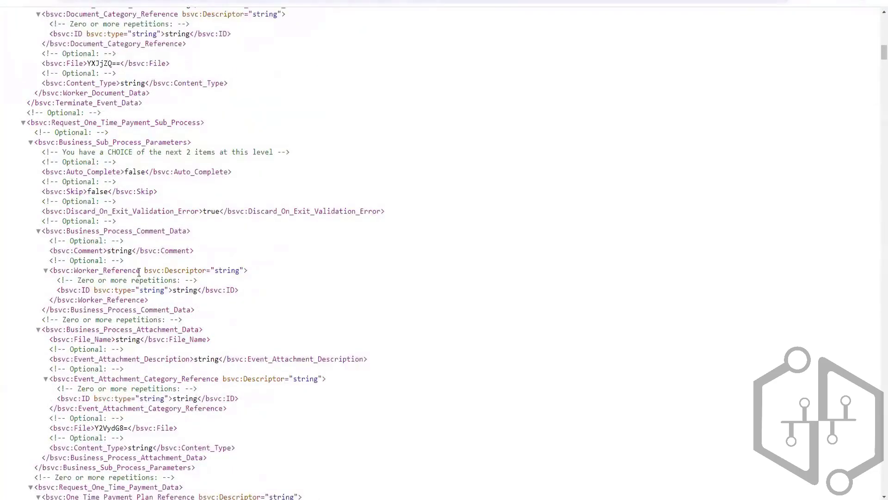
scroll(135, 276, "up", 13)
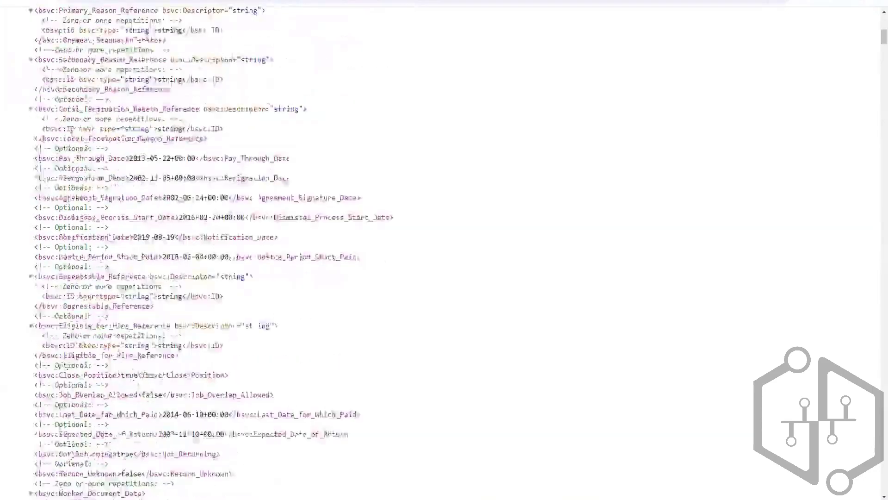
left_click_drag(64, 146, 75, 196)
Switch to the Terminate_Employee_v43.0 workbook in Excel and go to the first Employee data cell on the Terminate Employee sheet.
left_click(329, 498)
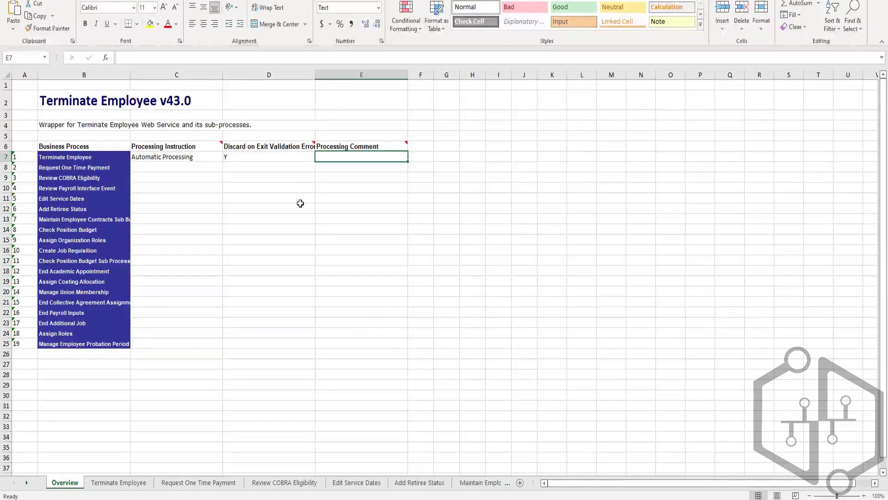
left_click(119, 482)
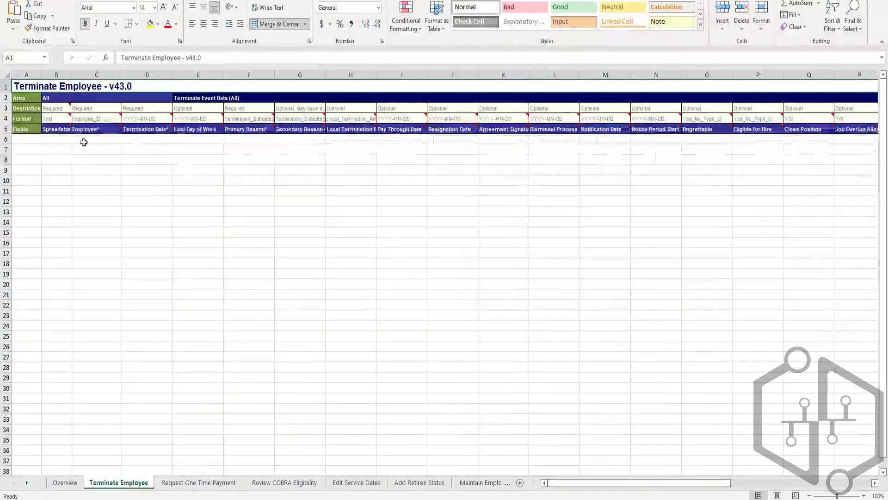
left_click(84, 142)
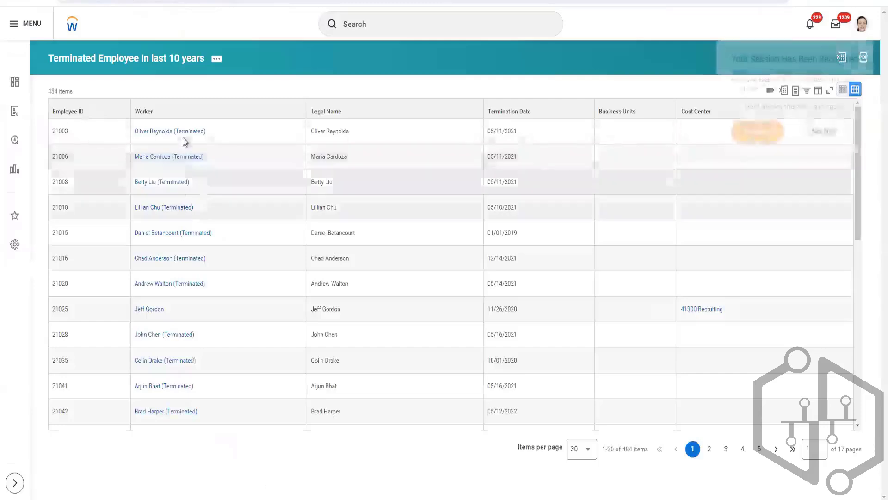
In Workday, open the first worker of the Terminated Employee In last 10 years report and copy the employee ID from the job details.
right_click(200, 145)
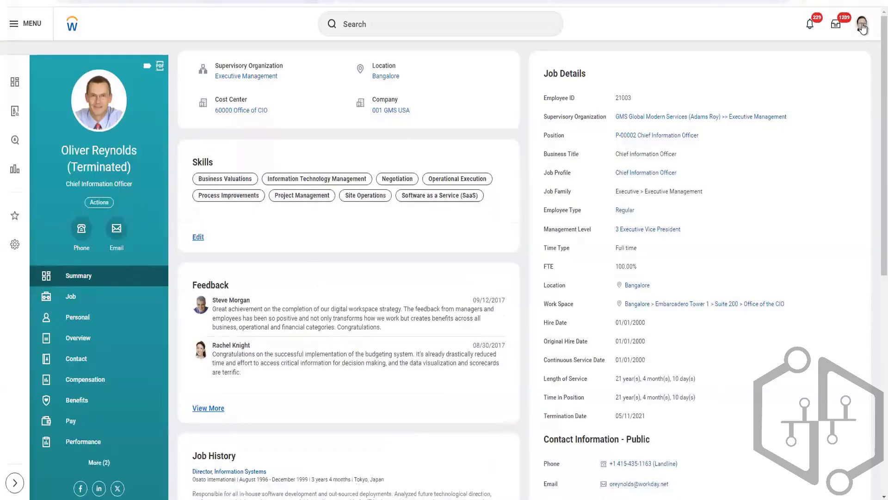
left_click(88, 296)
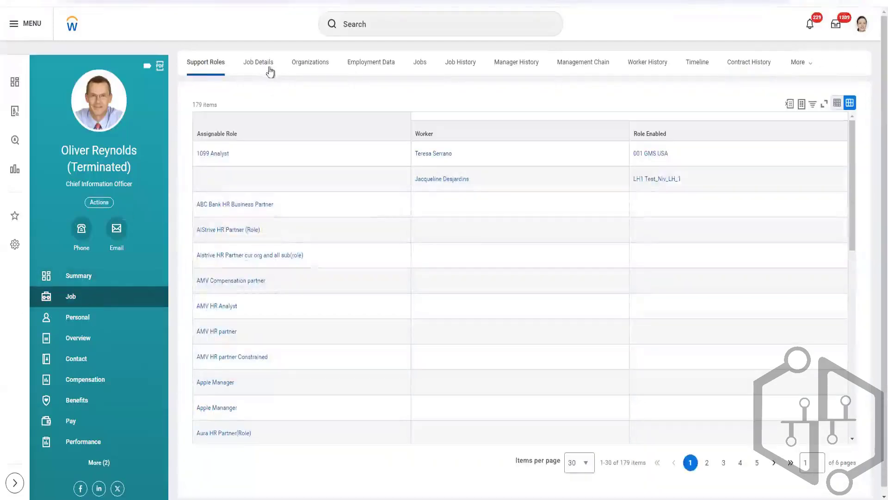
left_click(270, 68)
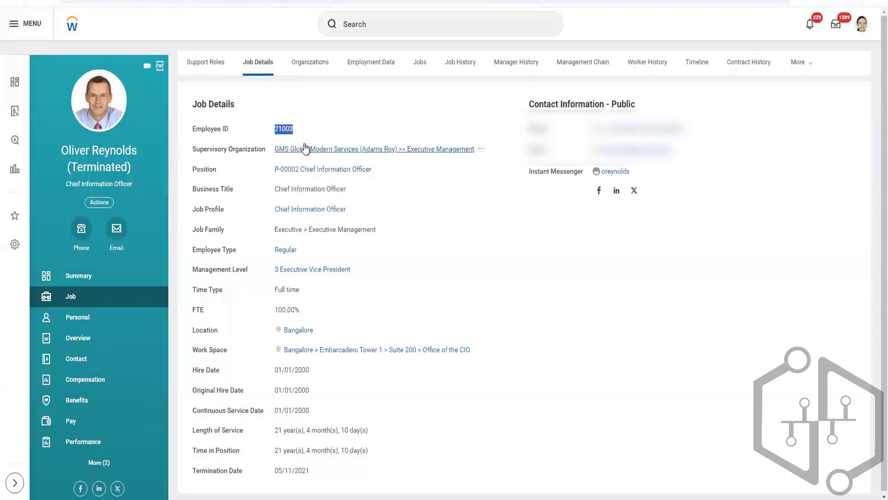
Return to the Terminate_Employee_v43.0 workbook in Excel and enter the copied employee ID in cell C6 under Employee.
left_click(329, 499)
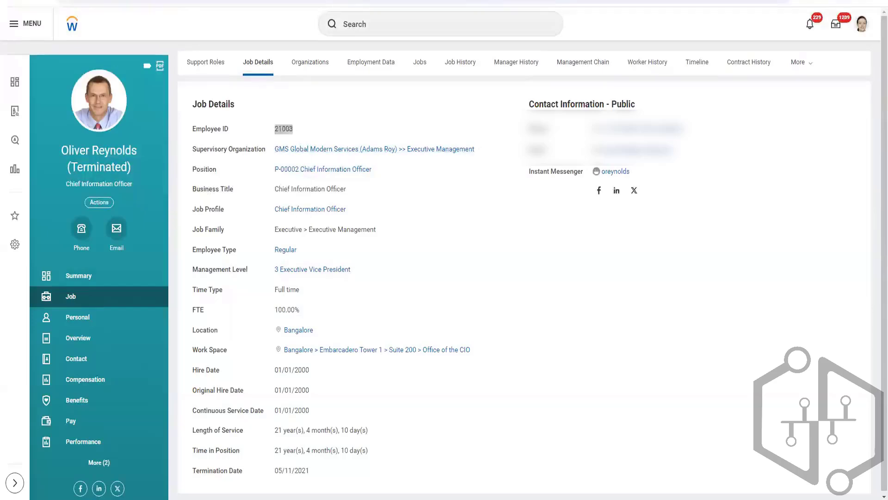
left_click(257, 484)
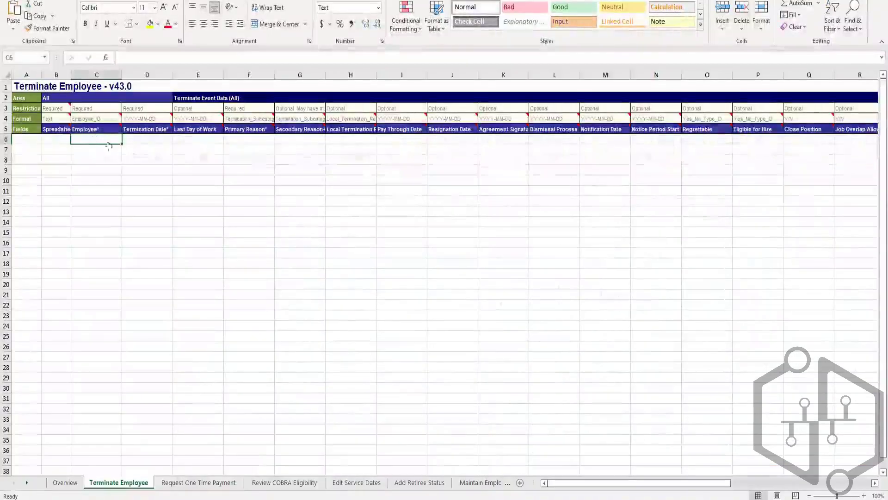
type("21003")
Enter 1 as the Spreadsheet Key in row 6 and widen column B to fit its heading.
left_click(56, 137)
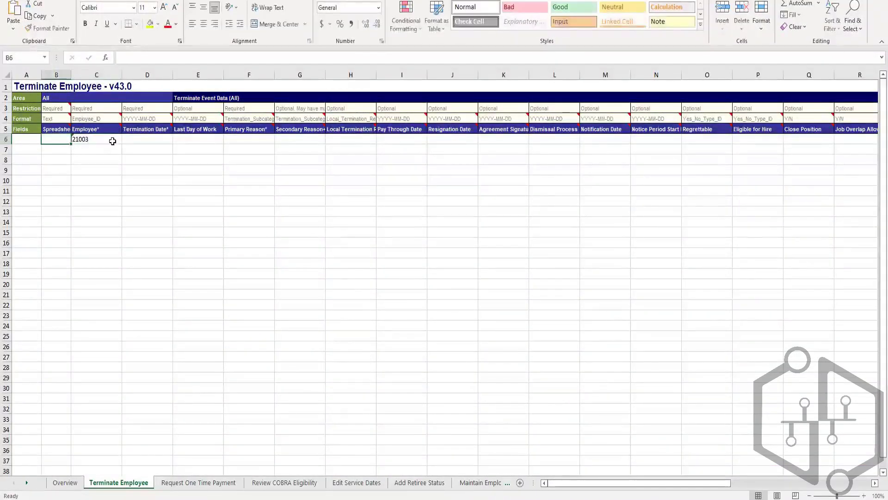
type("1")
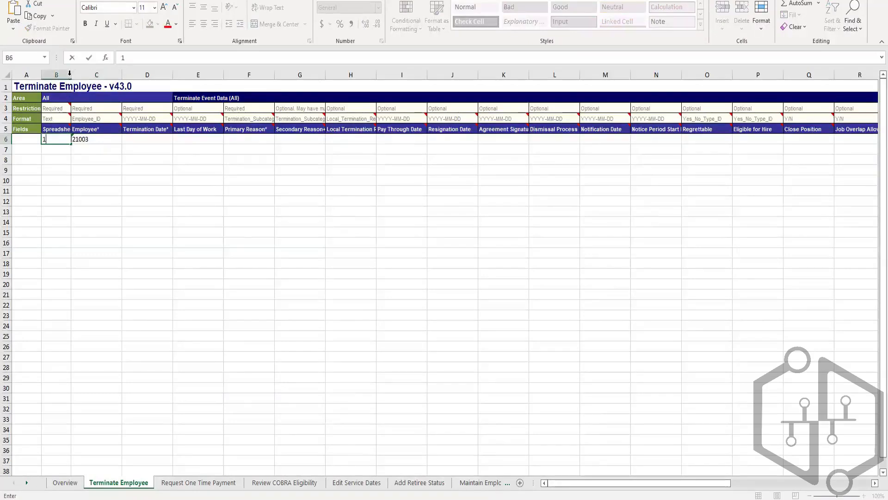
left_click(68, 74)
double_click(71, 75)
Check the Termination Date column's expected format and enter 2024-07-09 as the termination date in cell D6.
left_click(146, 152)
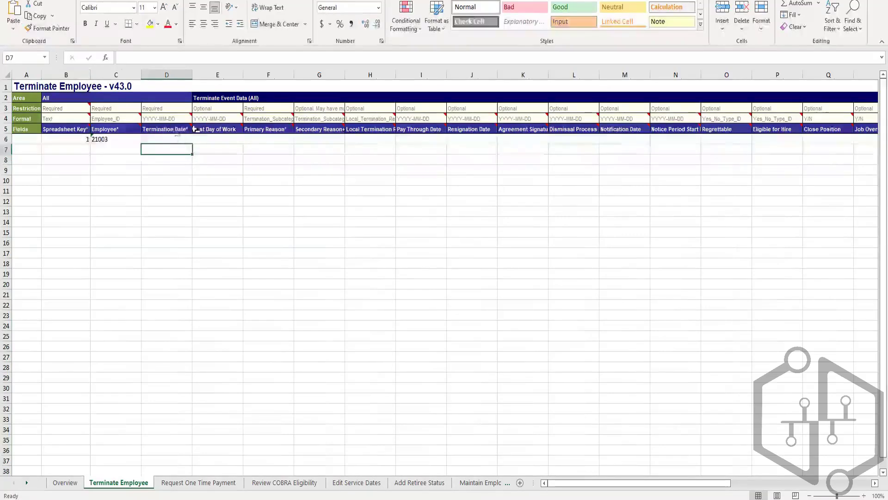
mouse_move(195, 131)
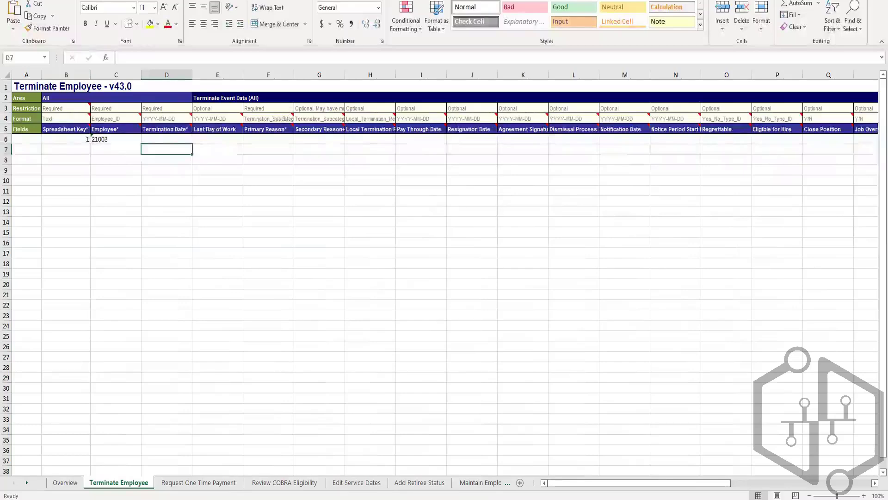
left_click(167, 138)
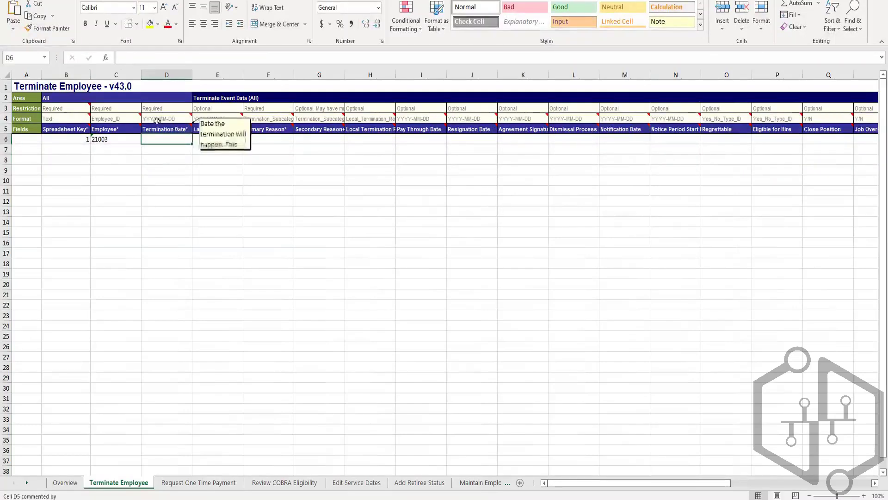
mouse_move(152, 124)
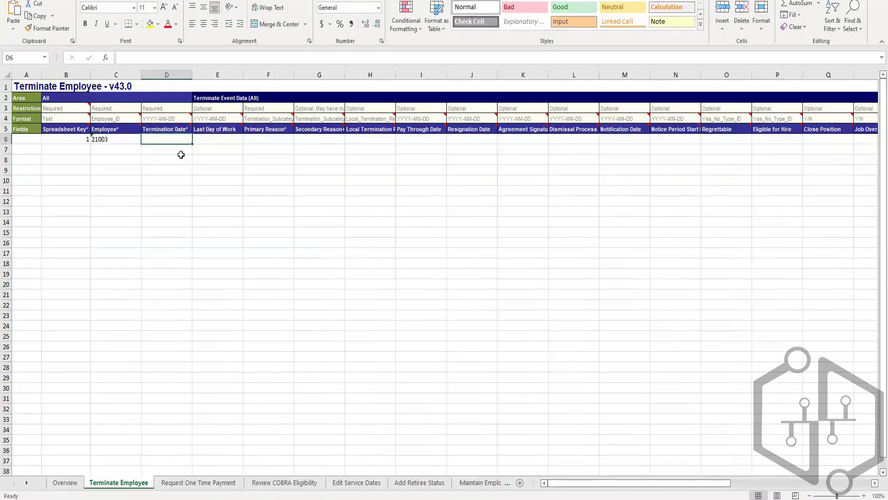
type("2024")
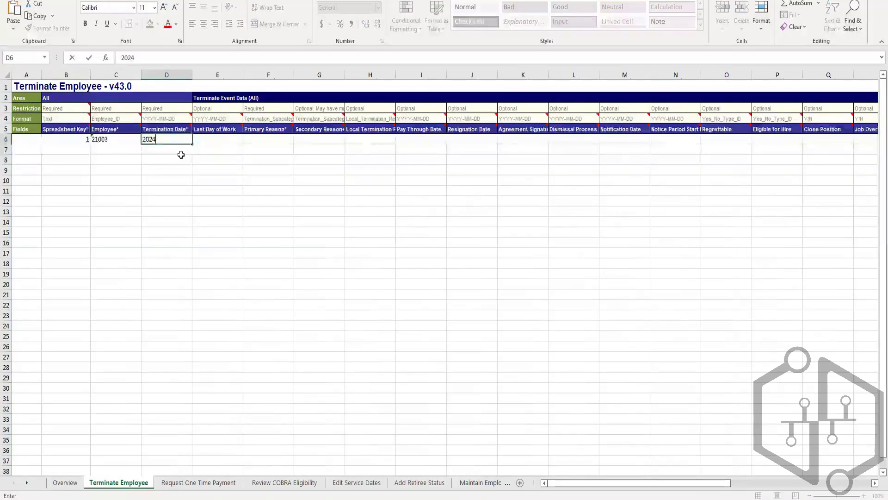
type("-07")
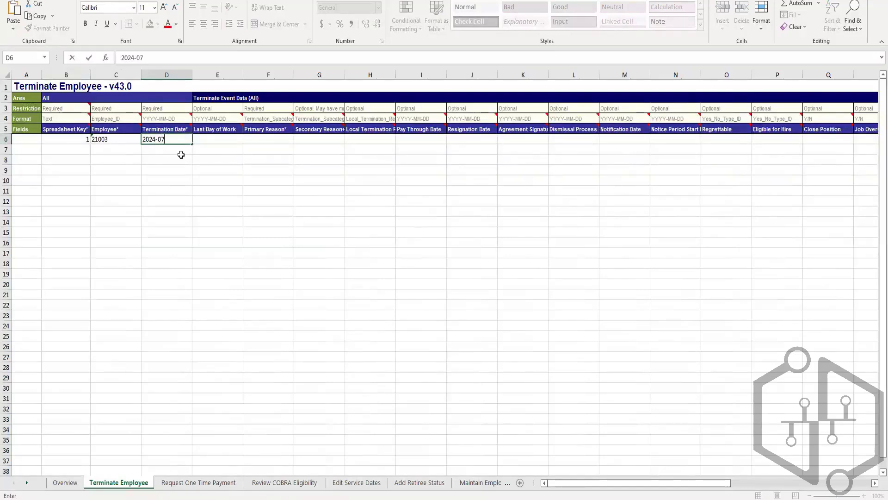
type("-09")
left_click(208, 139)
Copy the termination date from D6 into the Last Day of Work cell E6.
left_click(176, 140)
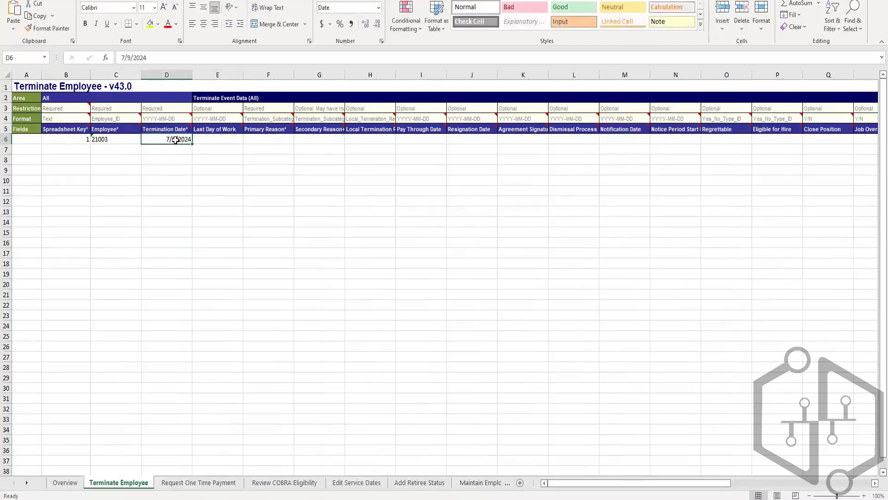
key("ctrl+c")
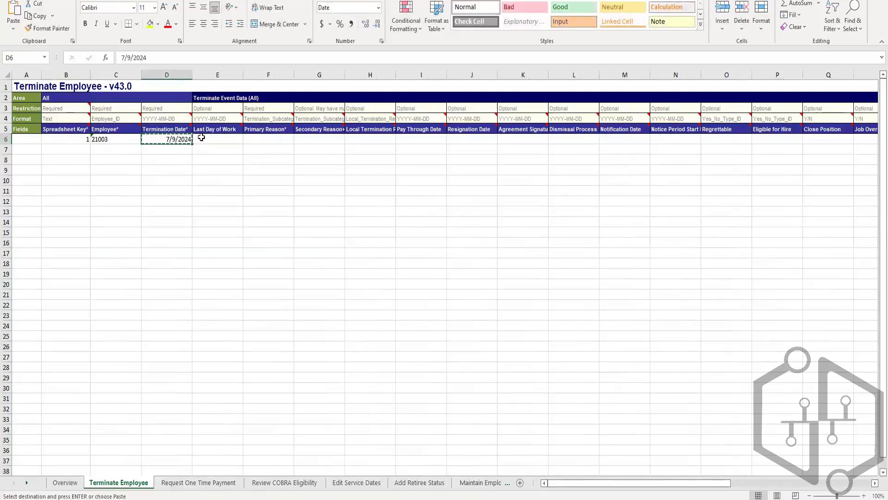
left_click(214, 141)
left_click(251, 142)
left_click(212, 141)
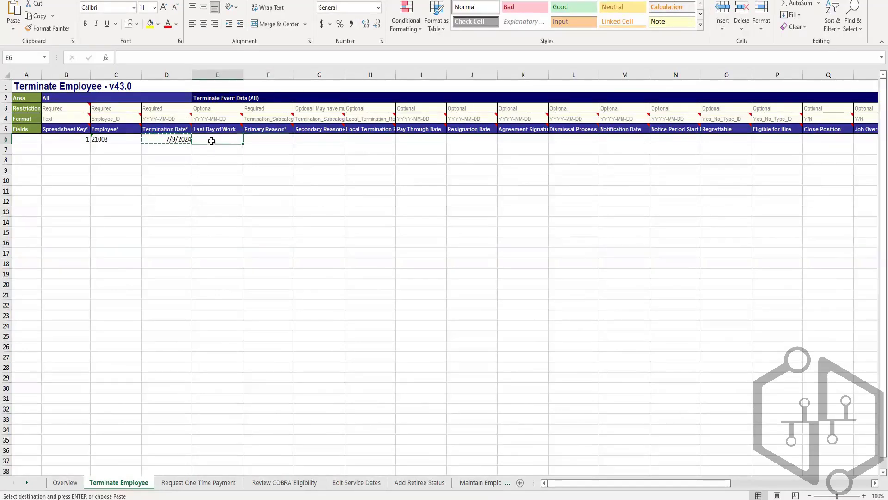
key("ctrl+v")
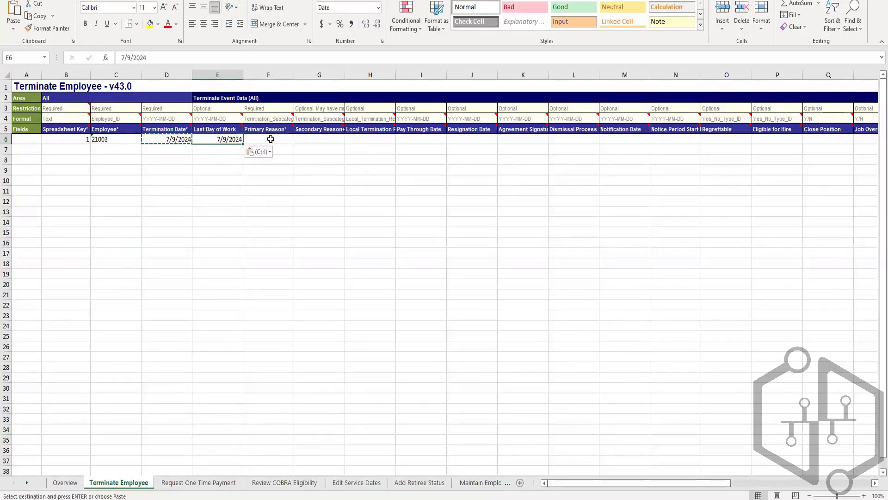
Review the restriction and format rows for the Employee, Termination Date and Primary Reason columns.
left_click(271, 139)
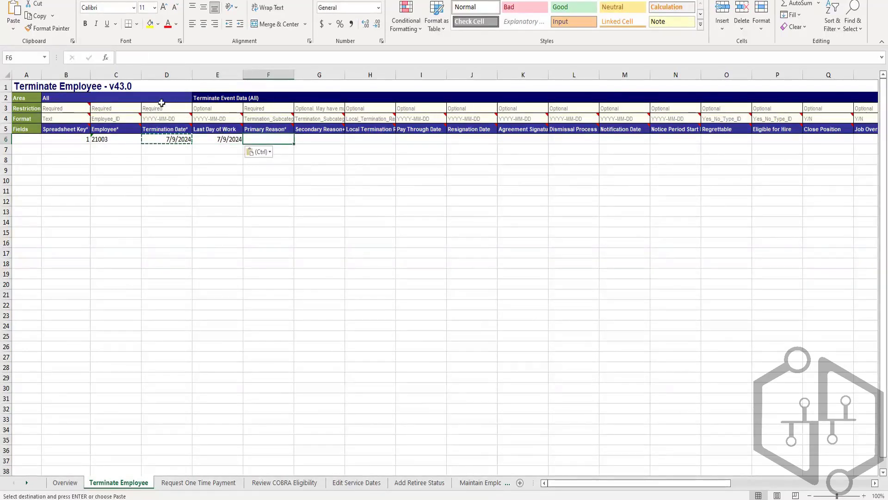
left_click_drag(116, 109, 200, 103)
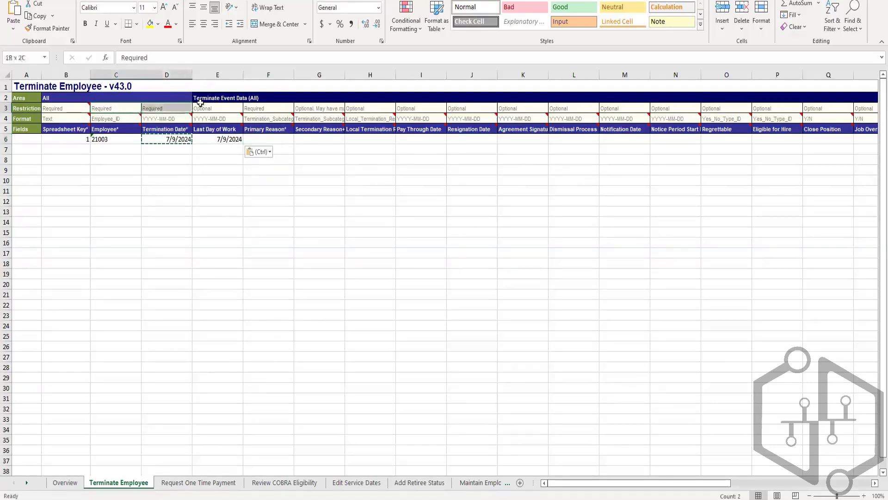
left_click(118, 118)
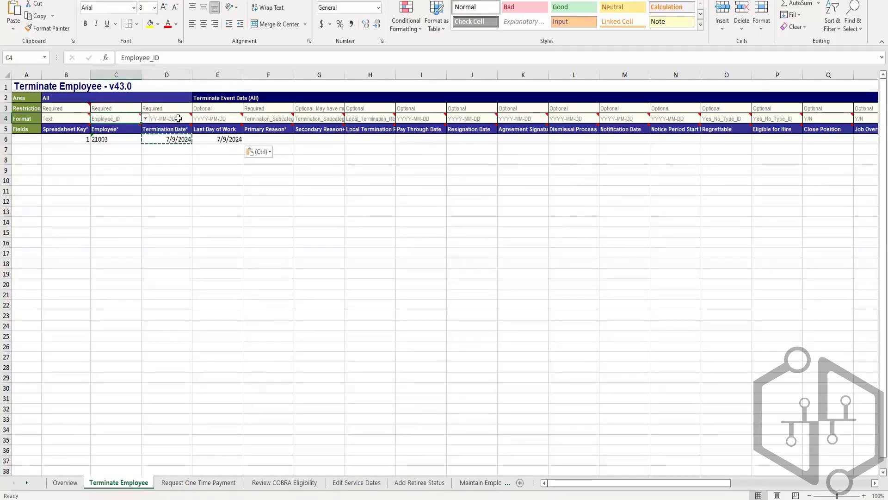
mouse_move(178, 118)
mouse_move(283, 131)
Check the primary reason on the worker's View Terminate Employee Event page in Workday and return to the Terminate_Employee_v43.0 workbook.
key("alt+Tab")
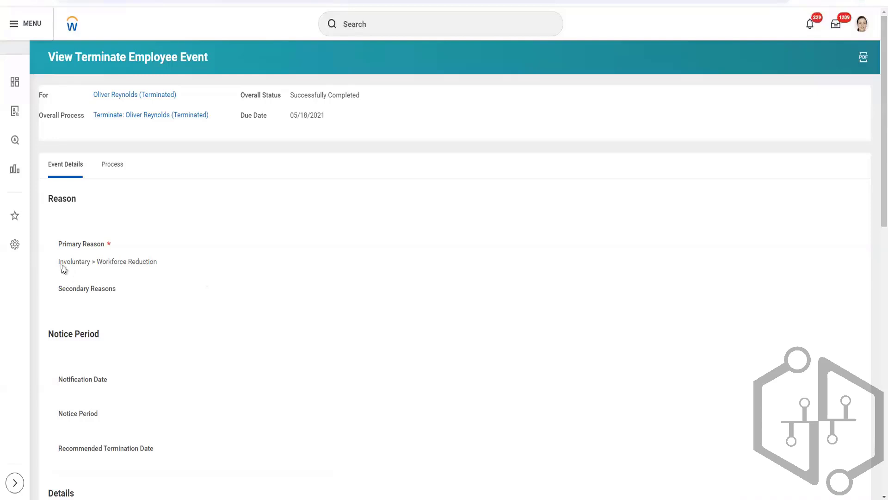
mouse_move(329, 499)
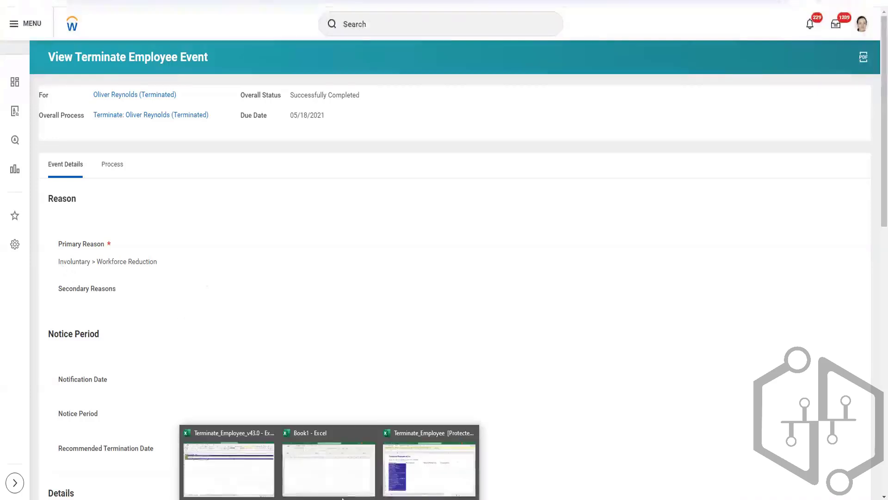
left_click(242, 463)
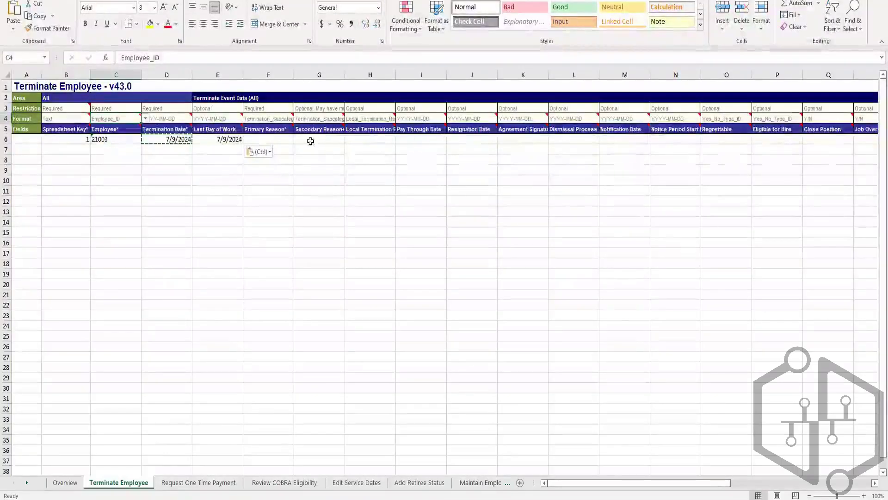
Widen the Primary Reason column to fit its format and examine the available reference ID types, keeping Termination_Subcategory_ID.
left_click(275, 119)
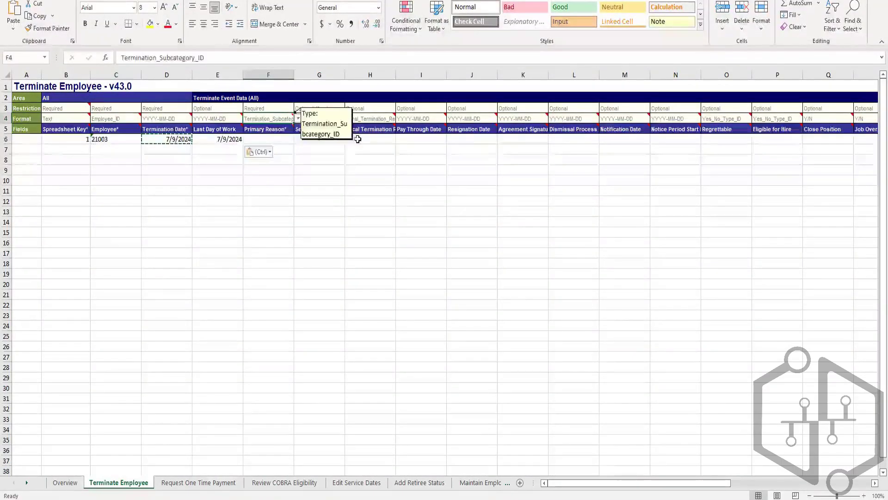
double_click(294, 74)
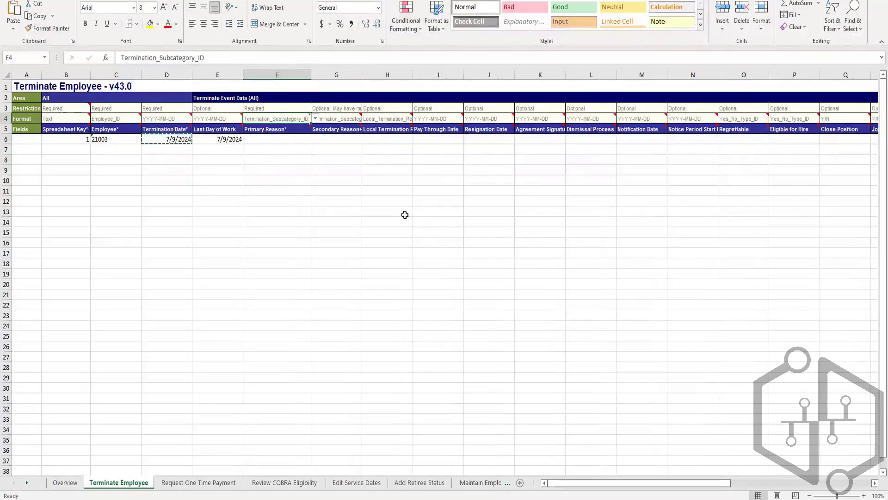
left_click(315, 119)
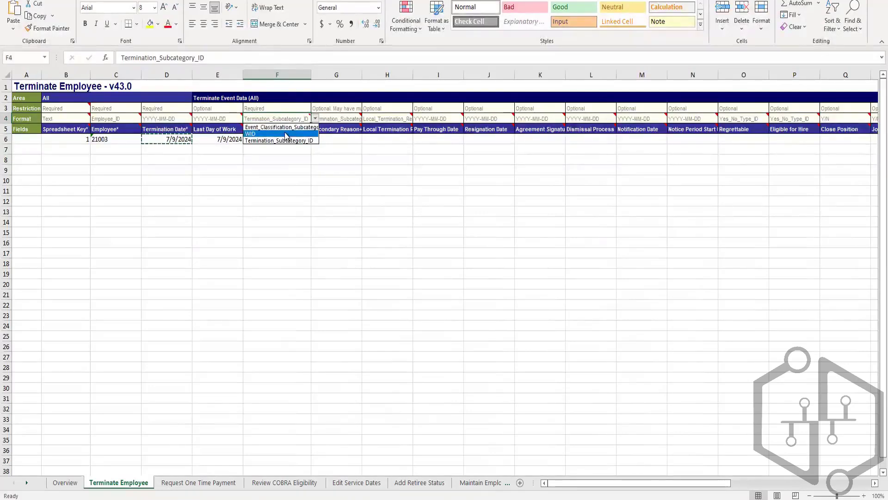
left_click(297, 166)
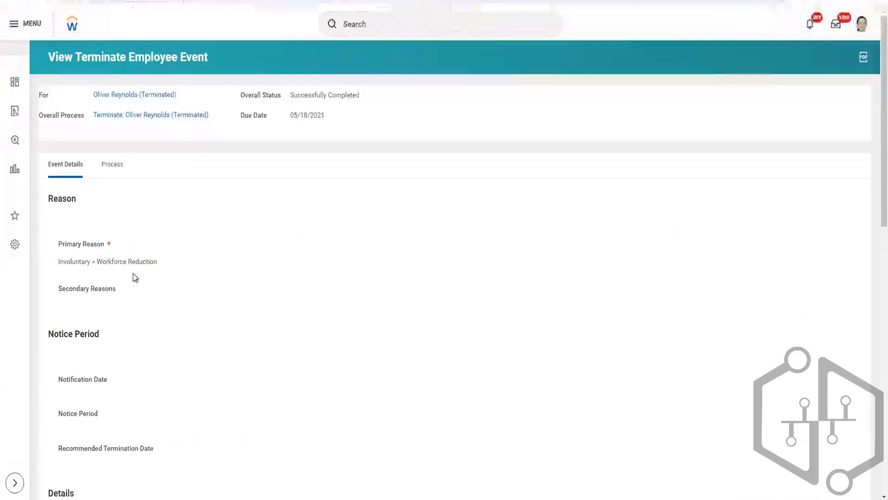
Switch to Workday and review the reason, notice period, dates and eligibility details on the View Terminate Employee Event page.
scroll(134, 277, "down", 3)
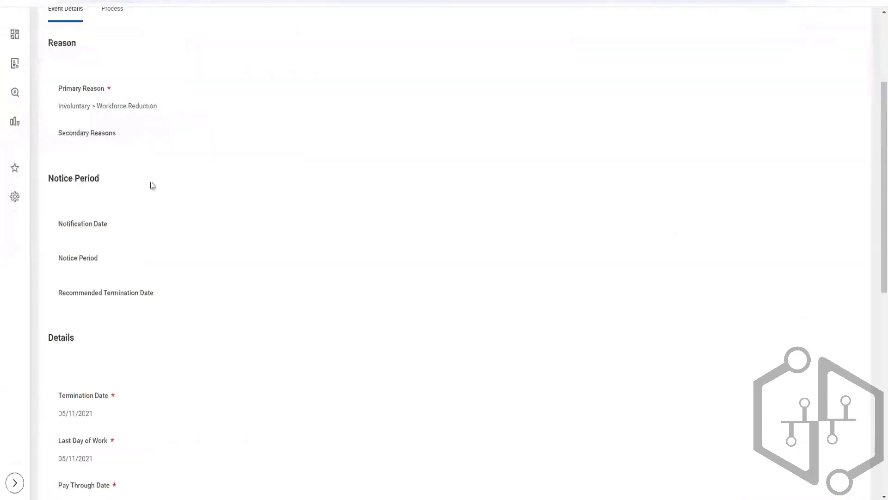
scroll(183, 226, "down", 4)
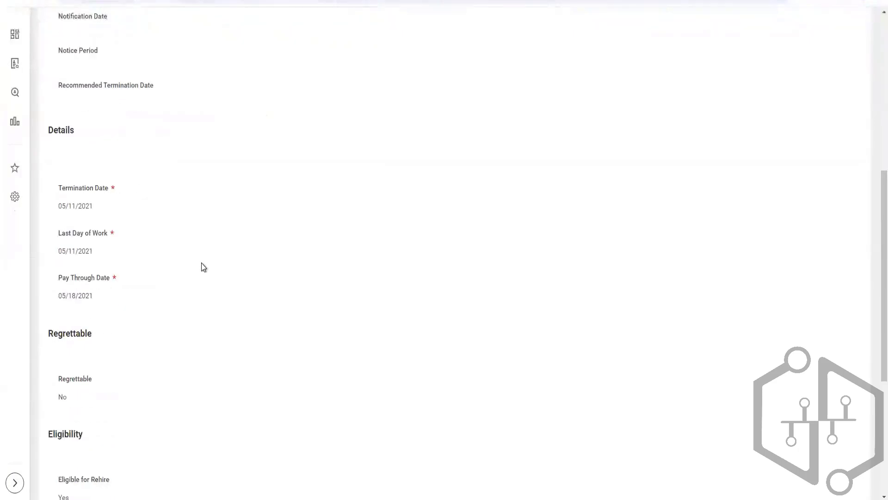
scroll(201, 266, "down", 5)
scroll(202, 264, "up", 12)
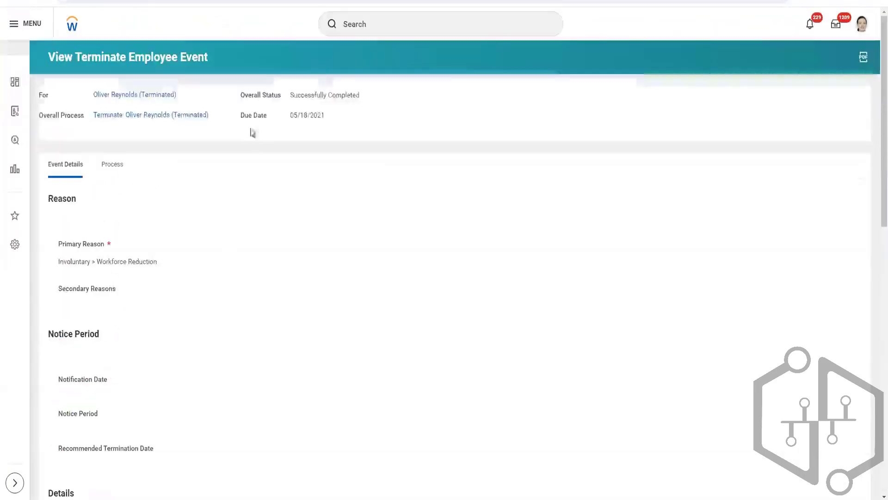
mouse_move(218, 118)
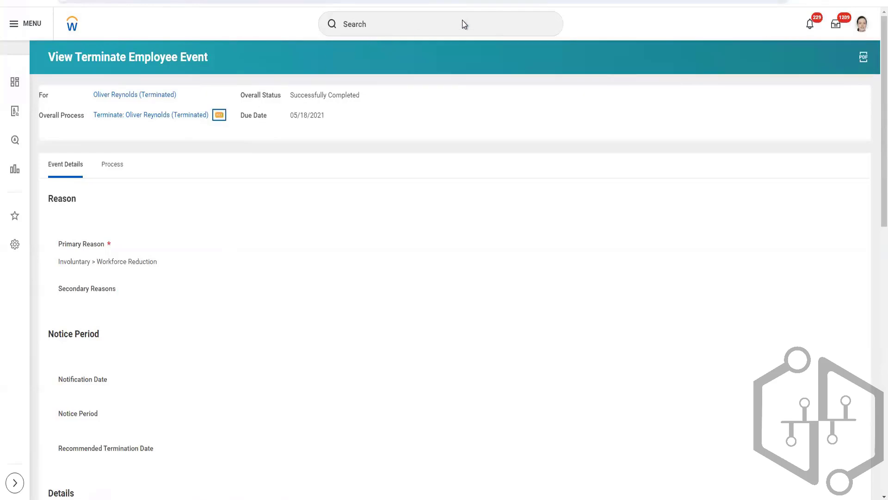
Search Workday for "termina emplo" and open the Terminate Employee task.
left_click(425, 24)
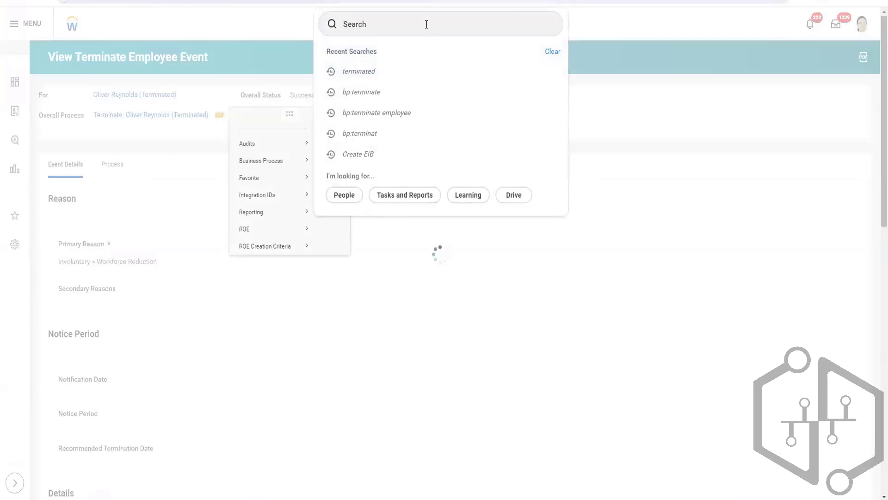
left_click(421, 20)
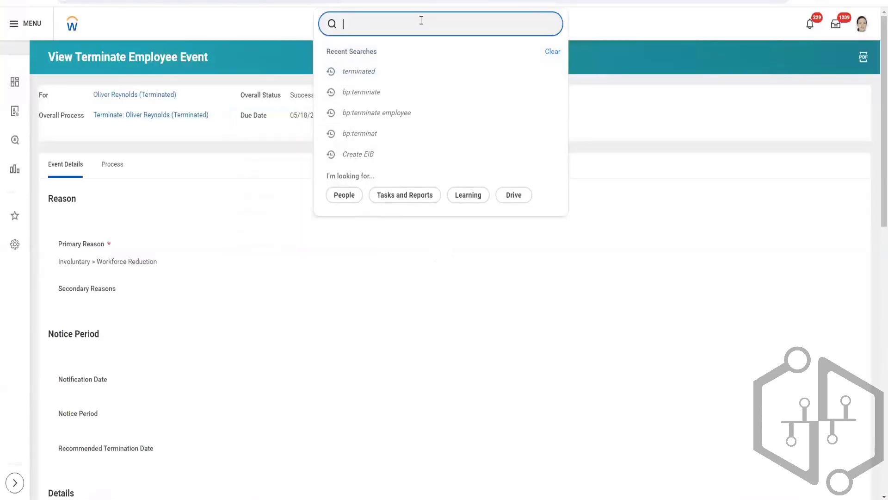
type("termina")
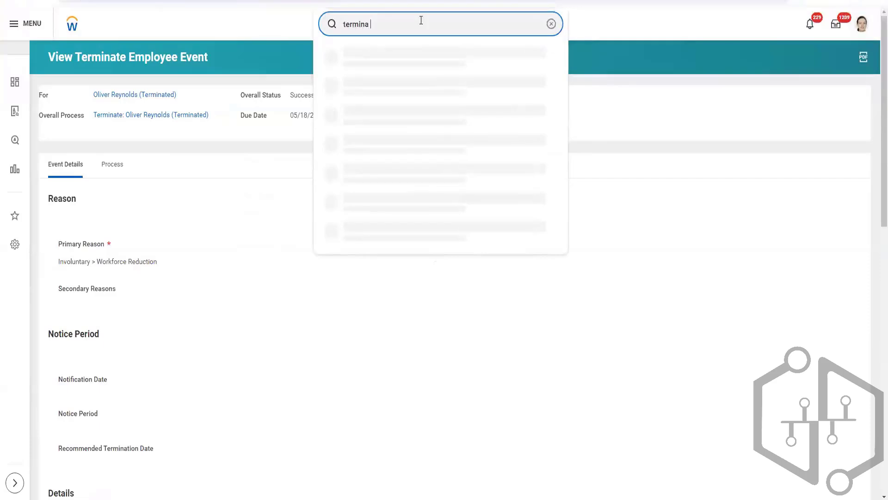
type("emplo")
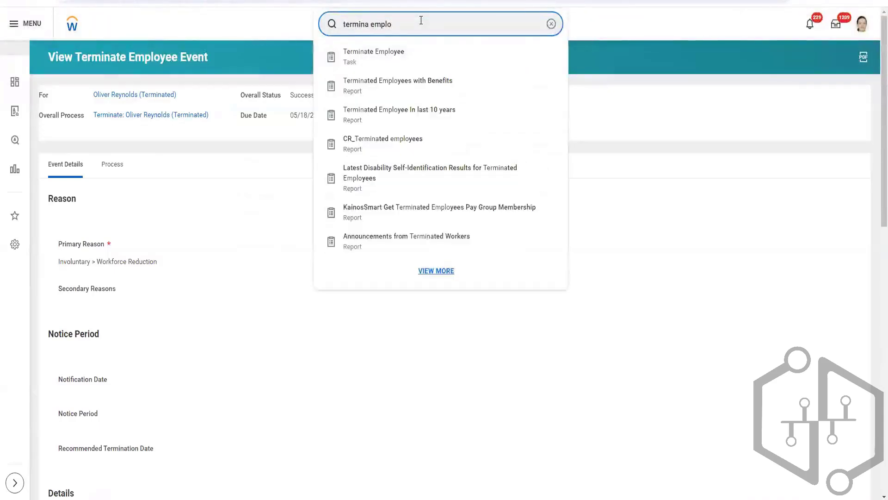
left_click(397, 60)
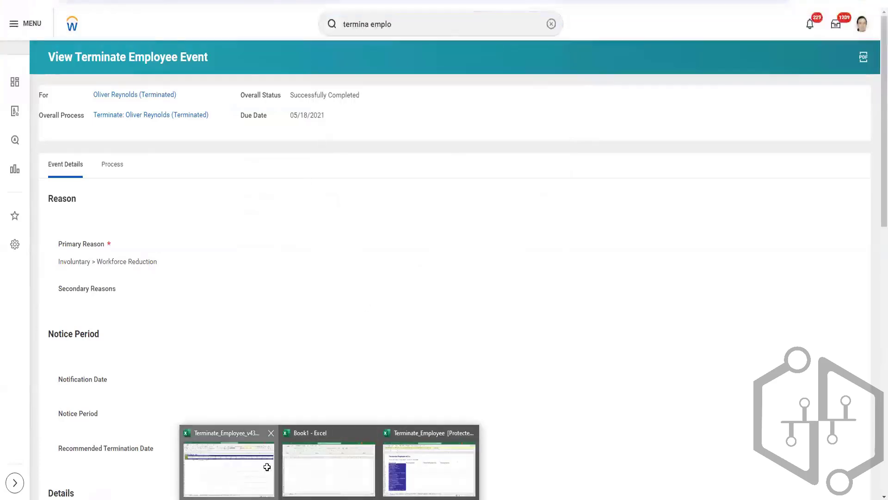
left_click(270, 470)
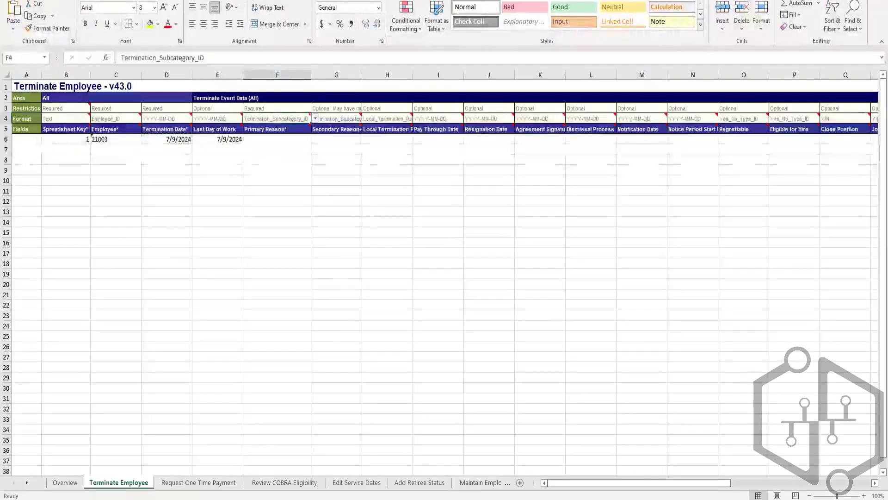
left_click(821, 1)
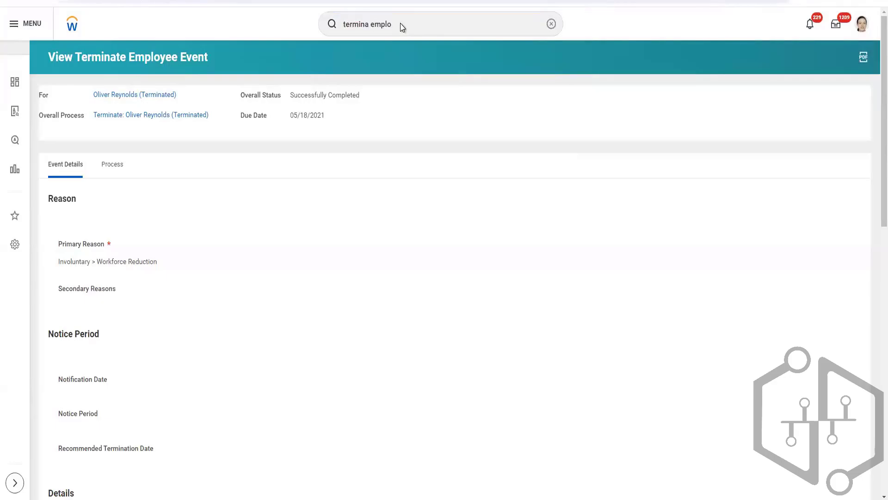
key("Return")
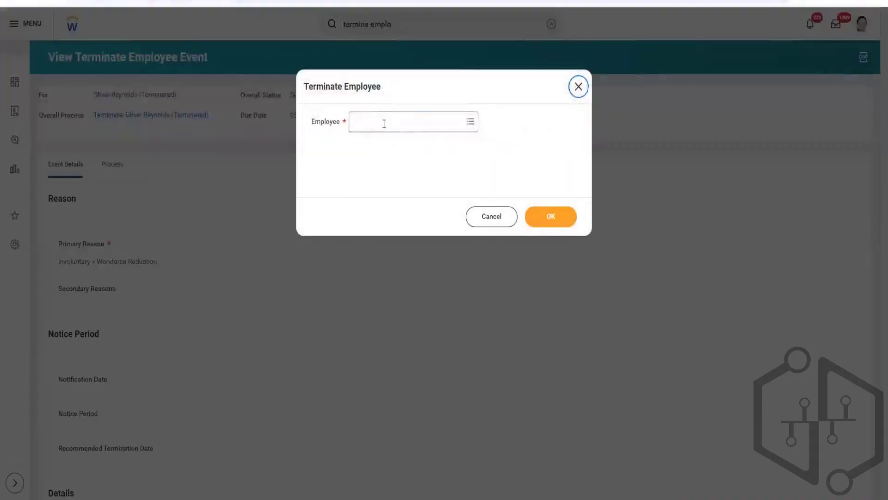
Try to select the worker from the workbook as the Employee by entering their employee ID.
left_click(384, 123)
type("2100")
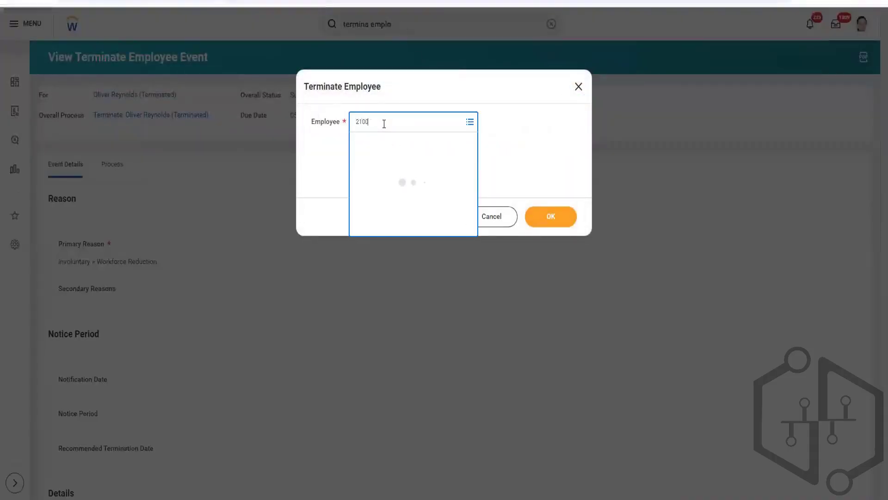
type("3")
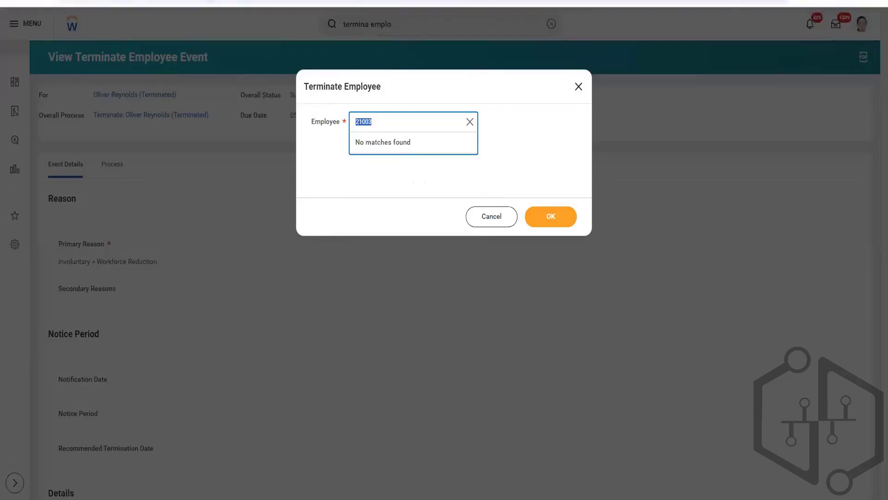
Search for "test", open the test emp 1 profile's Job Details and copy the worker's employee ID.
left_click(482, 1)
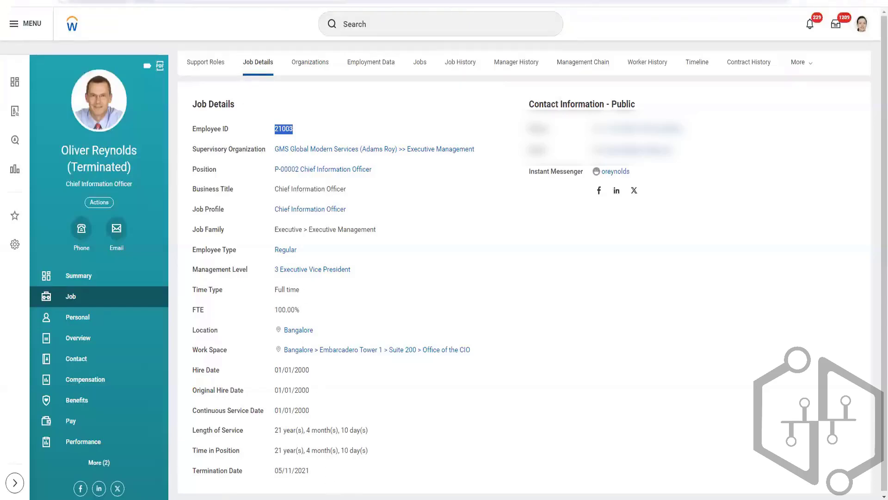
key("ctrl+shift+Tab")
key("ctrl+shift+Tab")
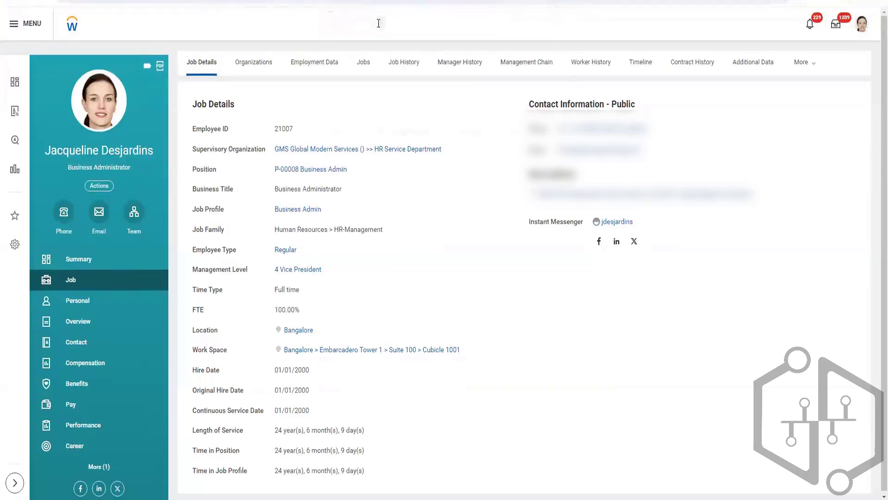
left_click(379, 23)
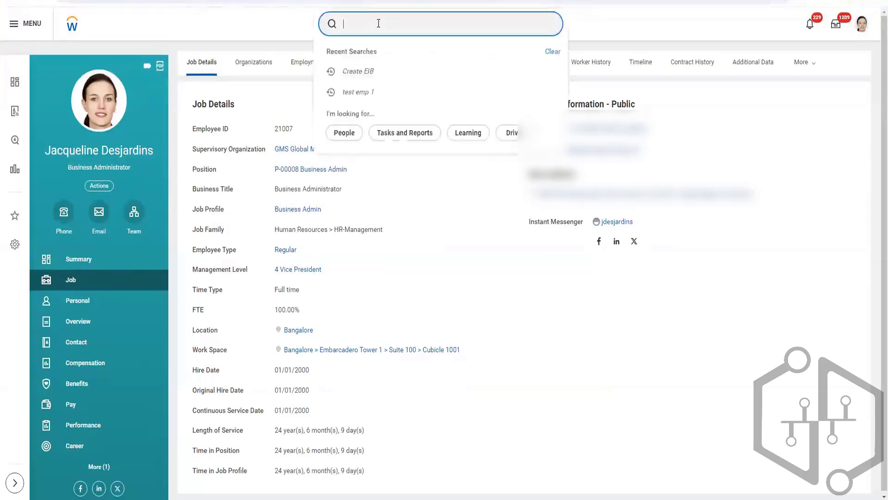
type("test")
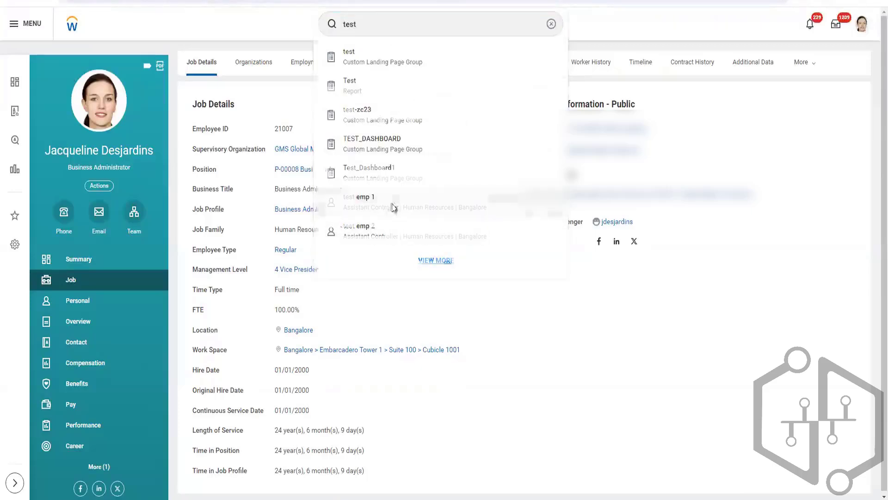
left_click(392, 206)
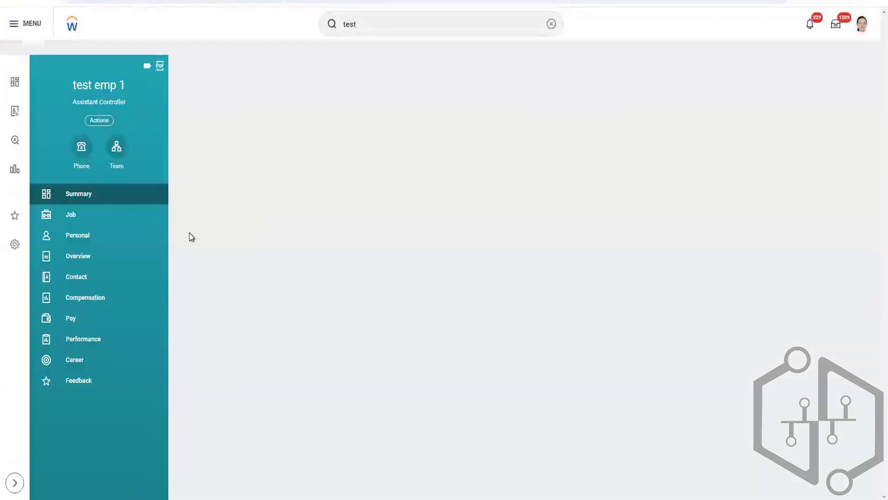
left_click(104, 220)
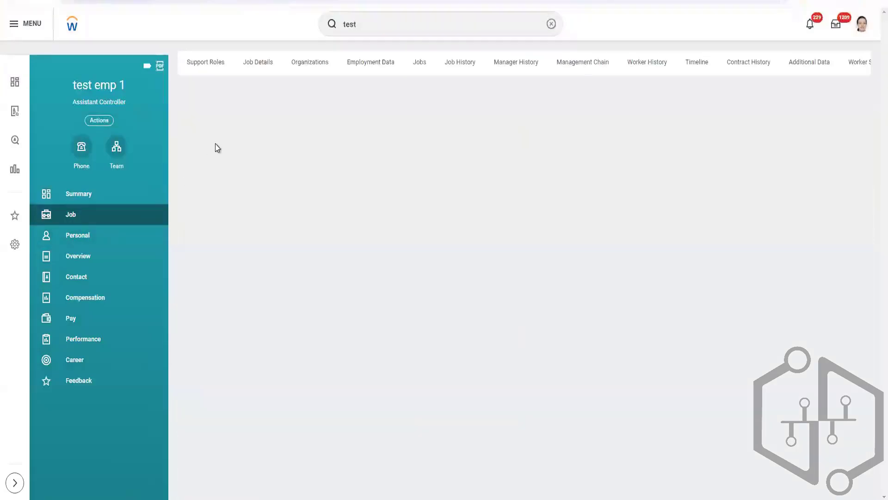
left_click(258, 67)
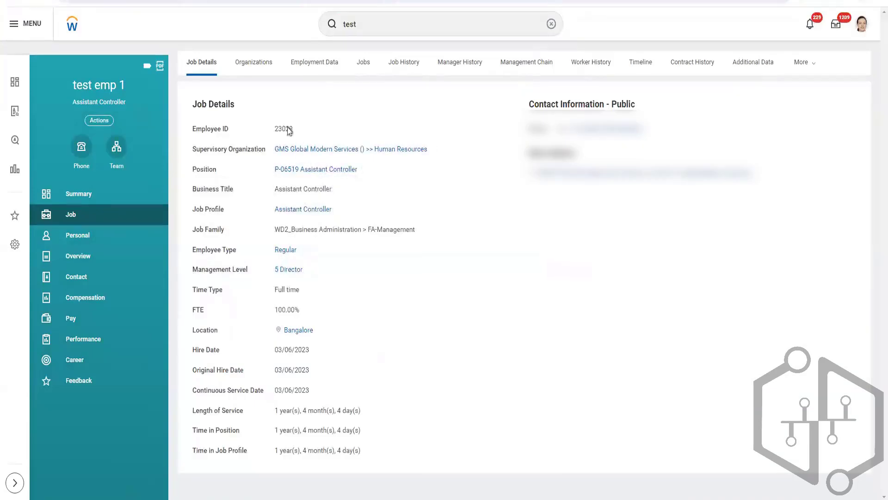
double_click(289, 129)
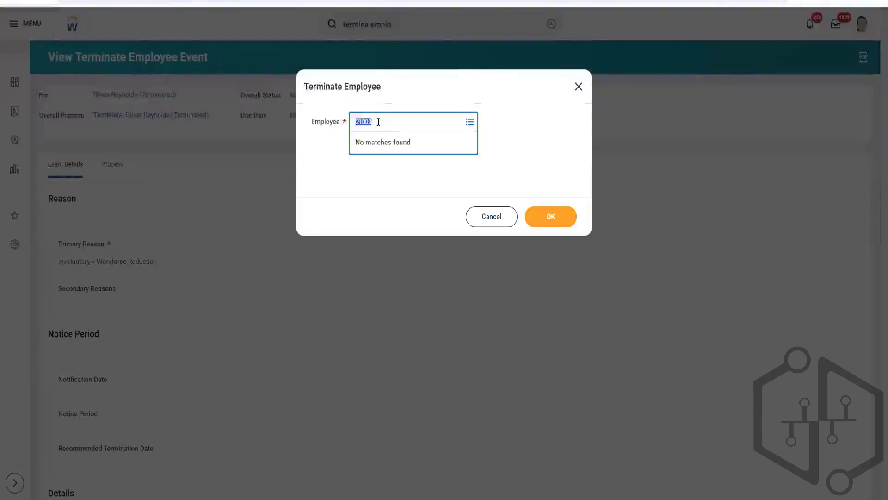
Submit the Terminate Employee form for test emp 1 by employee ID and examine the status of the conflicting action.
type("23029")
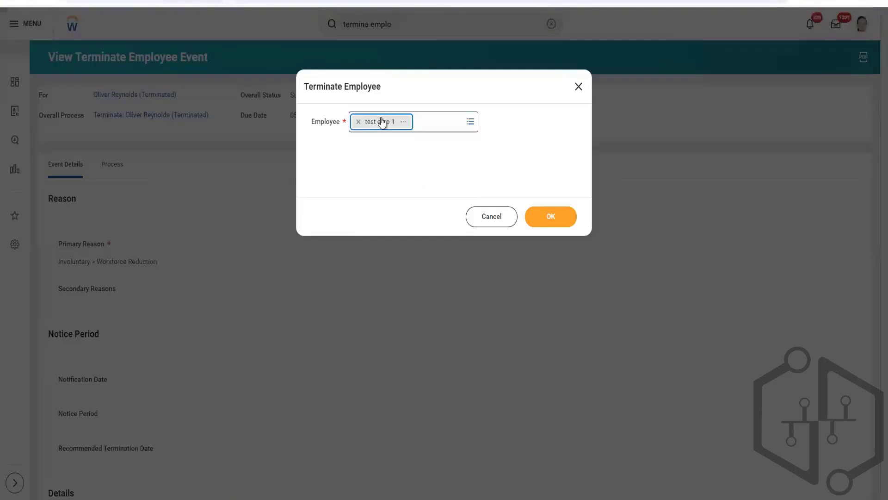
left_click(540, 223)
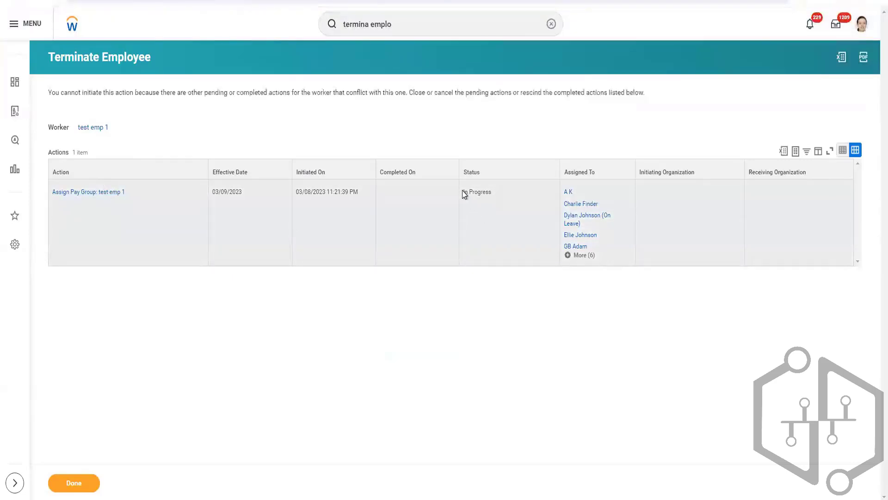
left_click_drag(464, 193, 495, 203)
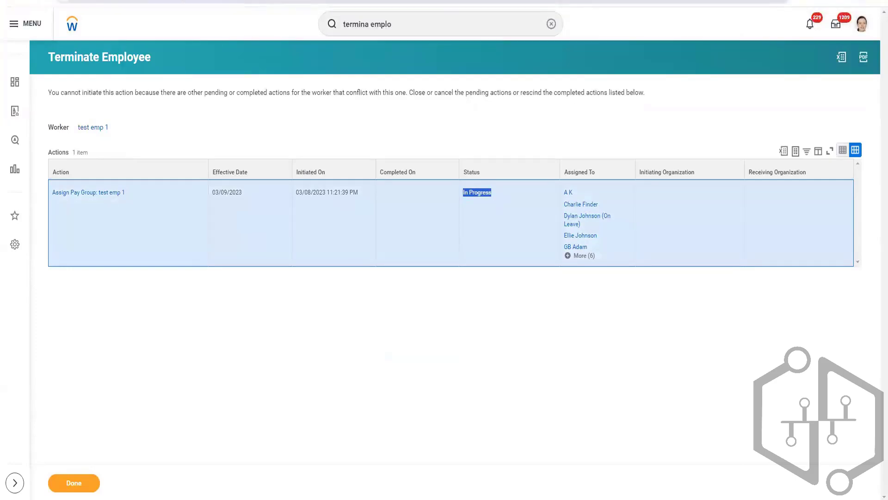
Switch to the notes file and add "Terminate Employee: Will not be able to terminate worker" below the EIB Inbound heading.
key("alt+Tab")
key("Return")
key("Return")
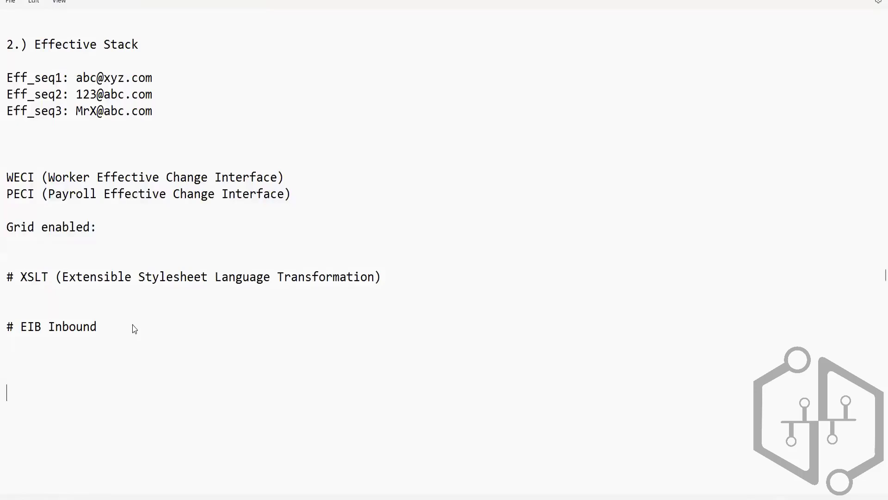
type("Terminate Emp")
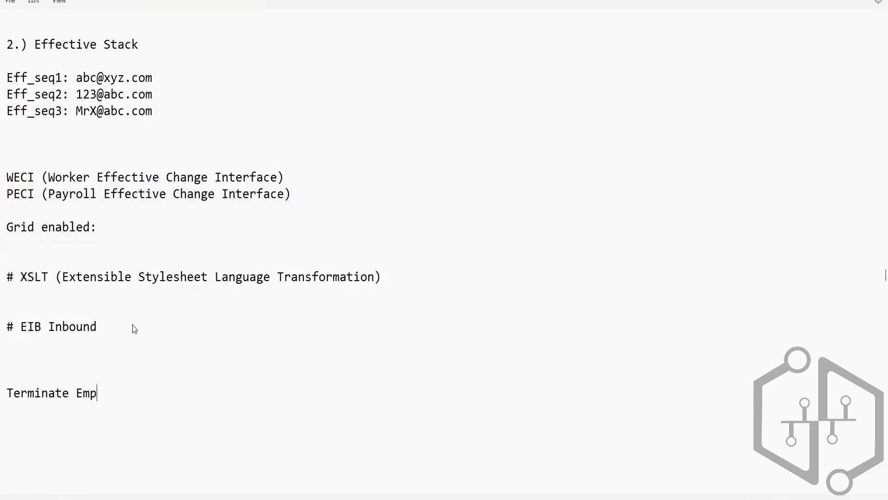
type("loyee: Will not be able ")
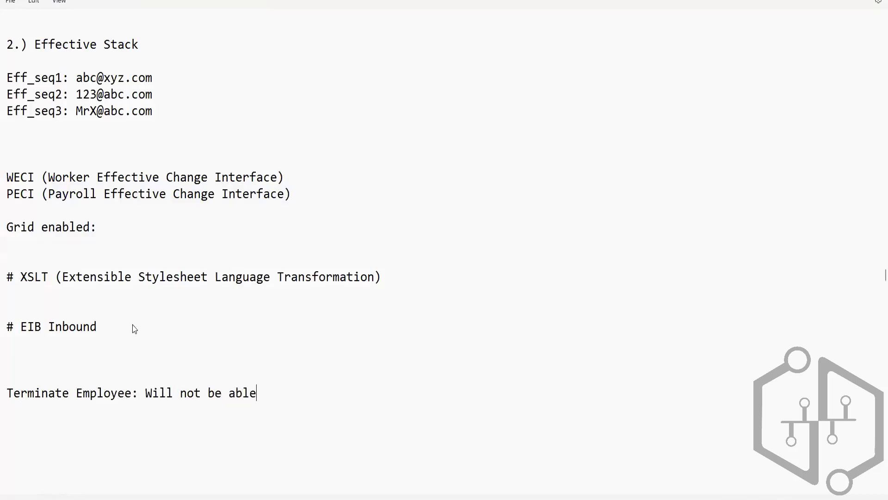
type("t")
key("BackSpace")
type("to terminate worker")
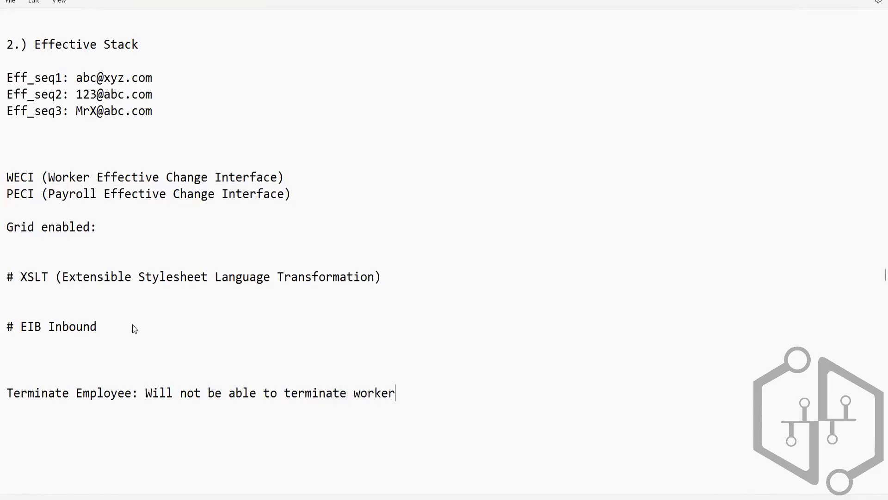
type(" if there i s any ")
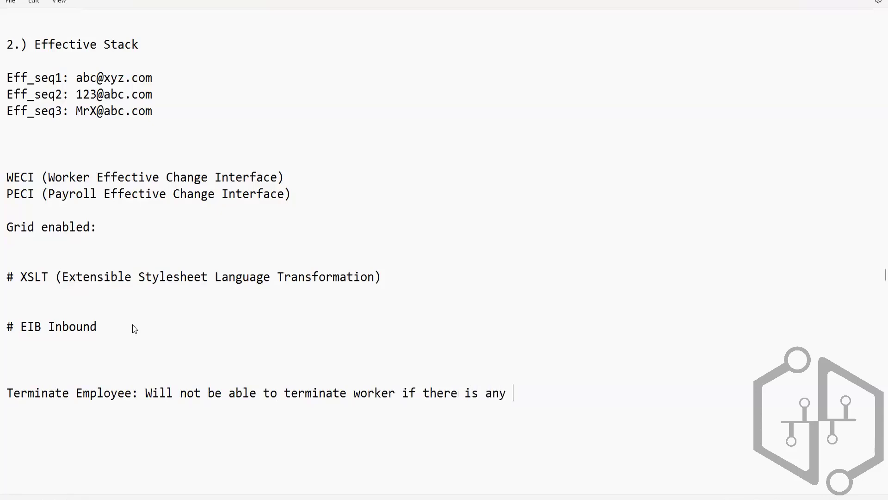
type("\"Inprogress")
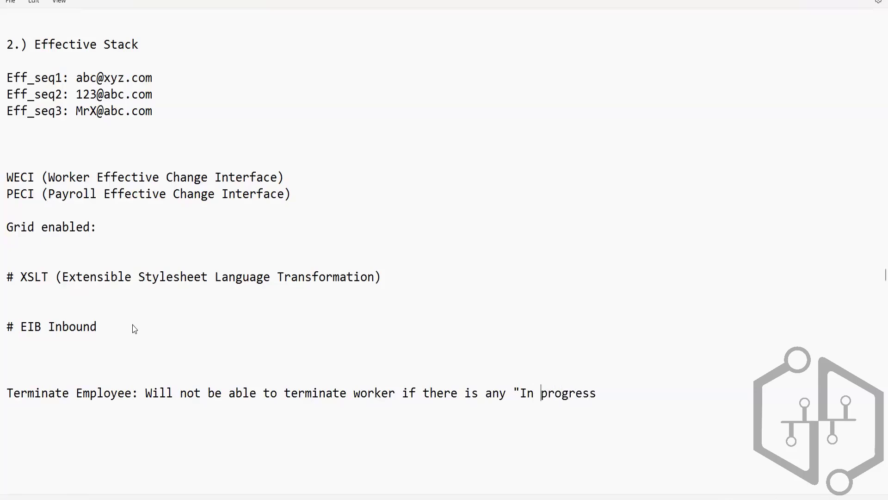
Complete the Terminate Employee note with: if there is any "In progress" transaction in Worker History.
key("Right")
key("Right")
type("transaction")
type(" n")
key("BackSpace")
key("BackSpace")
type("in Worker")
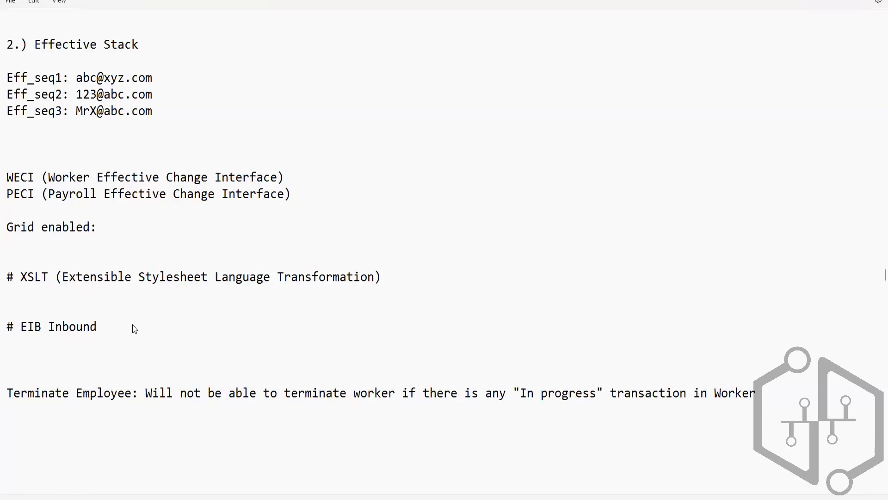
type("History")
Switch to Workday and cancel test emp 1's in-progress Assign Pay Group business process with the comment "Test".
key("alt+Tab")
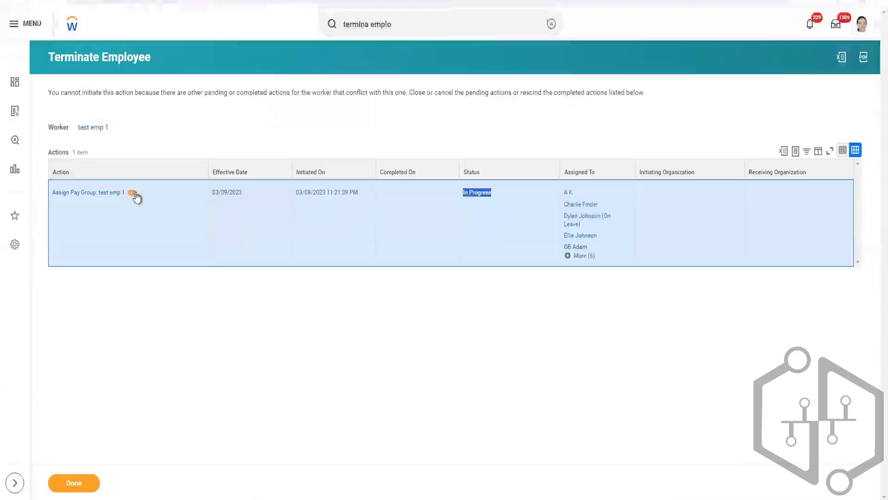
left_click(132, 193)
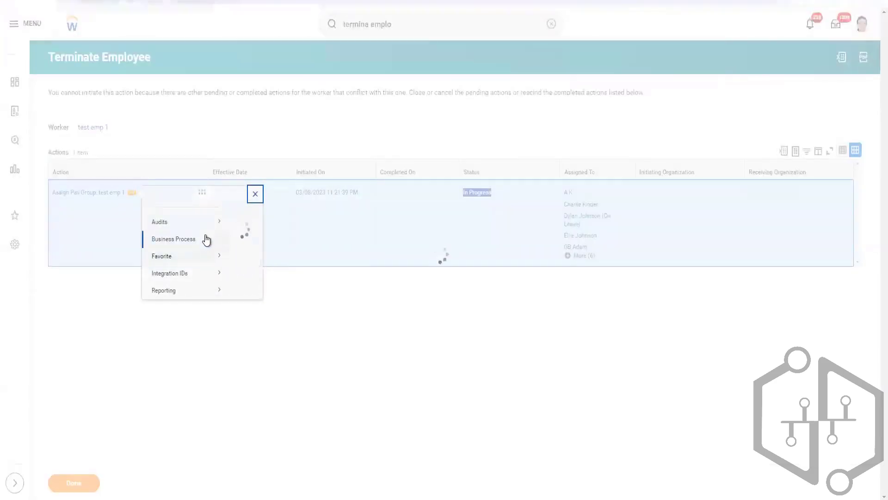
mouse_move(210, 252)
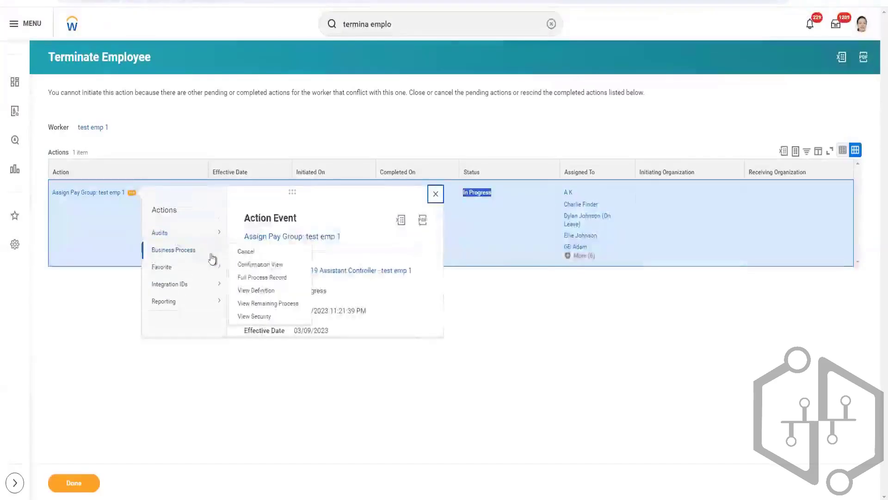
left_click(246, 252)
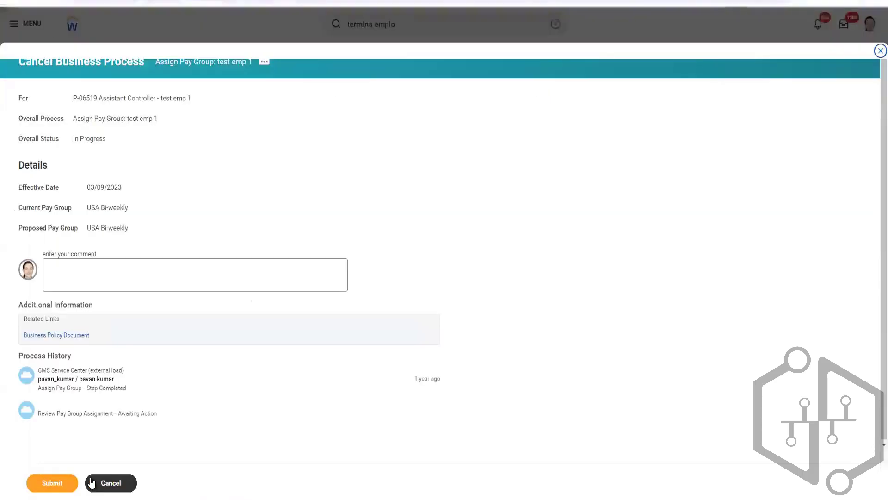
left_click(131, 278)
type("Te")
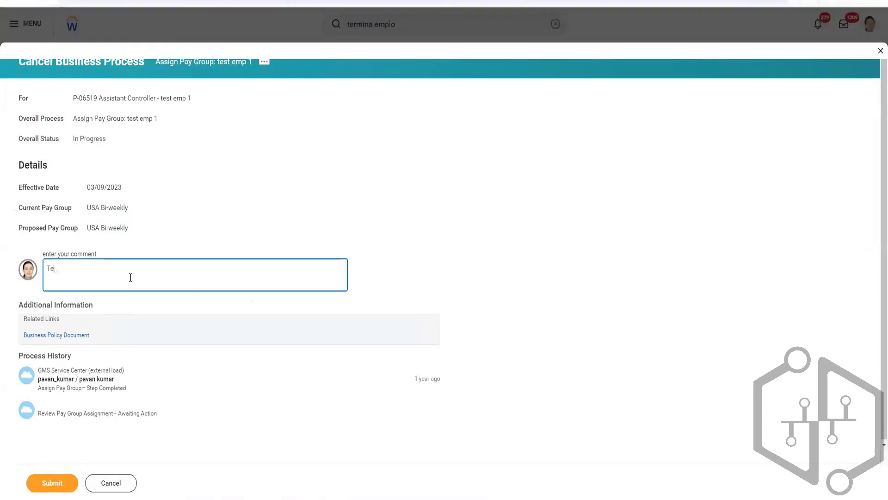
type("st")
left_click(61, 486)
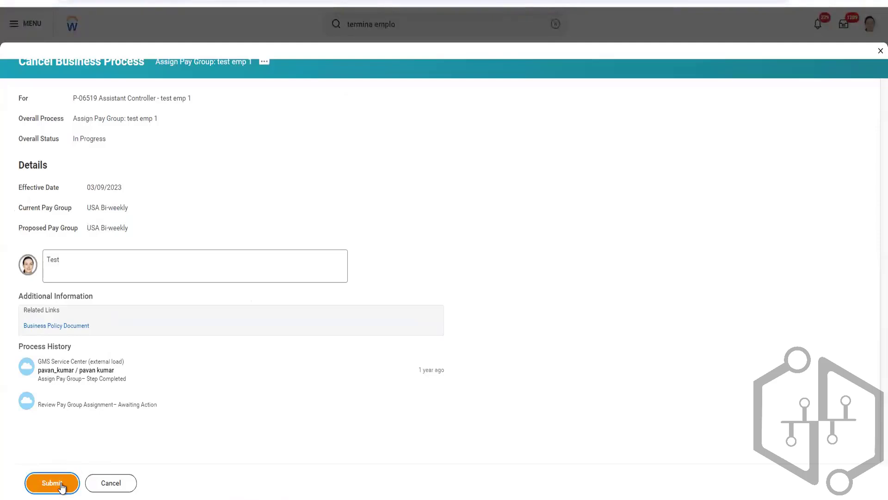
left_click(62, 486)
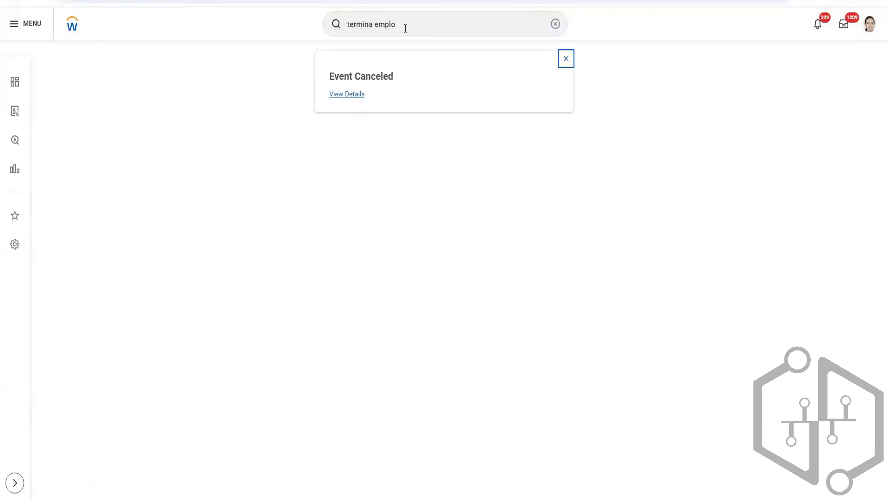
Reopen the Terminate Employee task from the "termina emplo" search and start it for test emp 1 by employee ID.
key("Return")
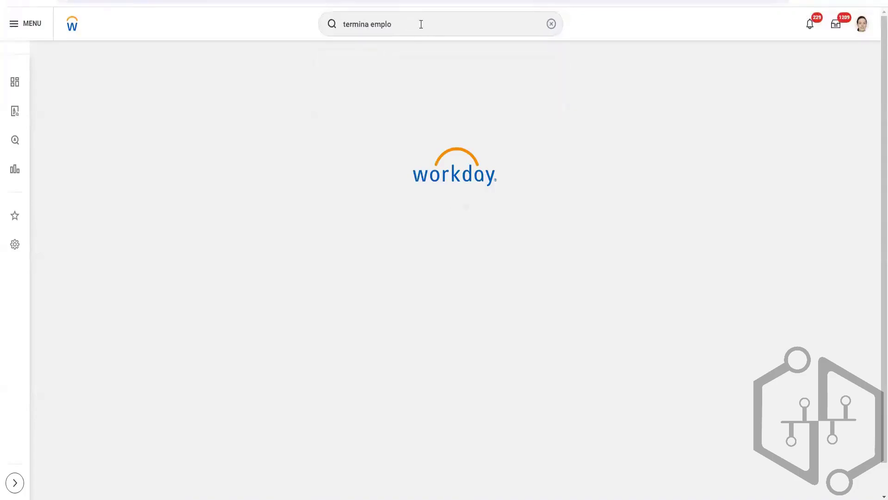
left_click(420, 24)
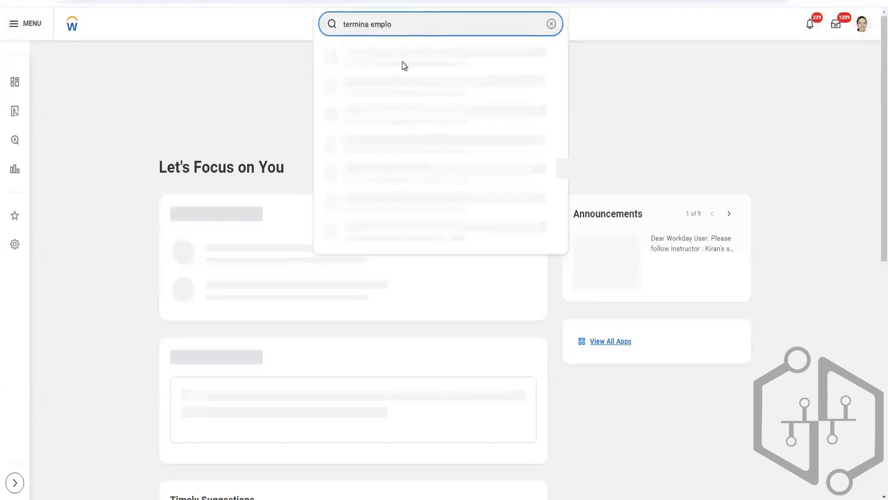
left_click(397, 60)
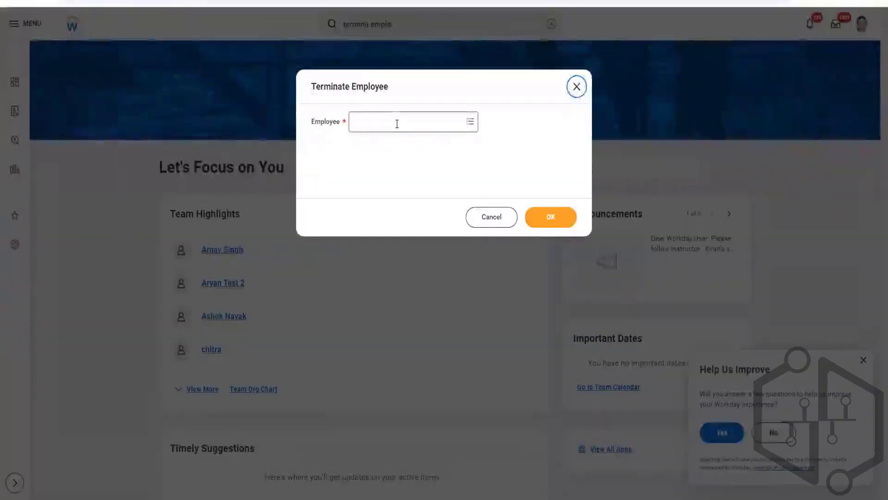
left_click(397, 123)
type("23029")
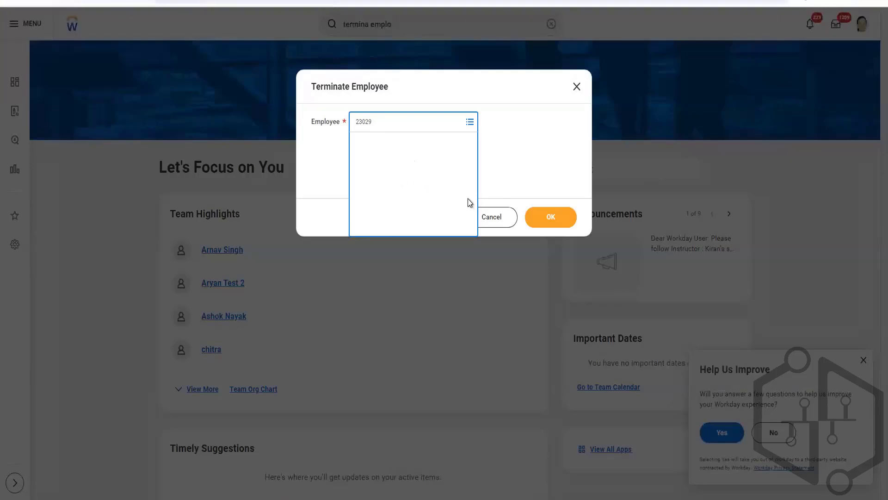
left_click(535, 221)
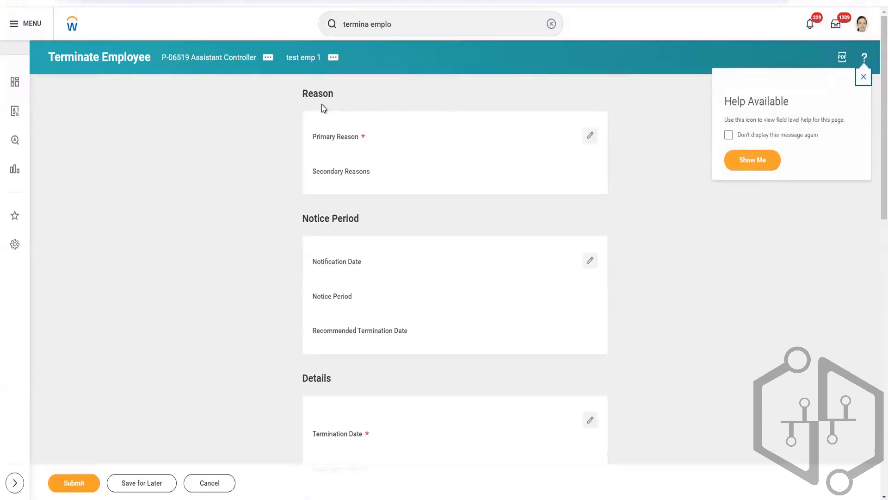
Look through the sections of the Terminate Employee form and set the Primary Reason to Voluntary > Career progression.
scroll(359, 280, "down", 4)
scroll(358, 284, "down", 1)
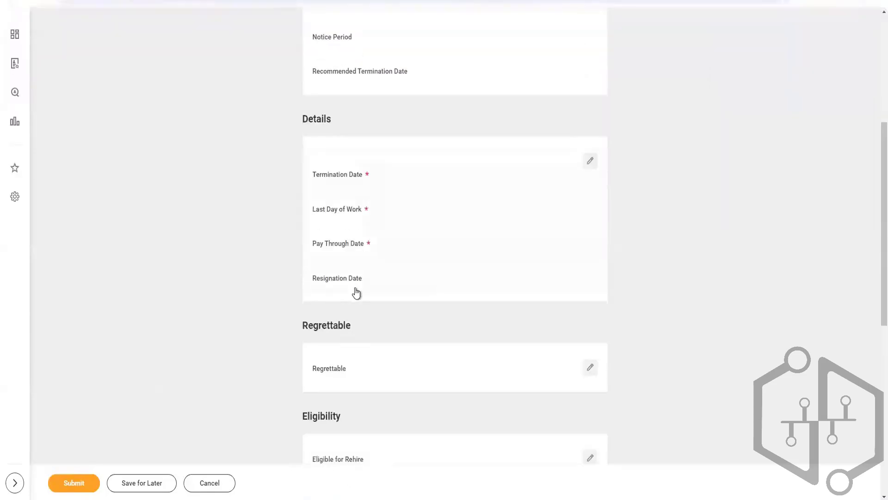
scroll(357, 293, "up", 1)
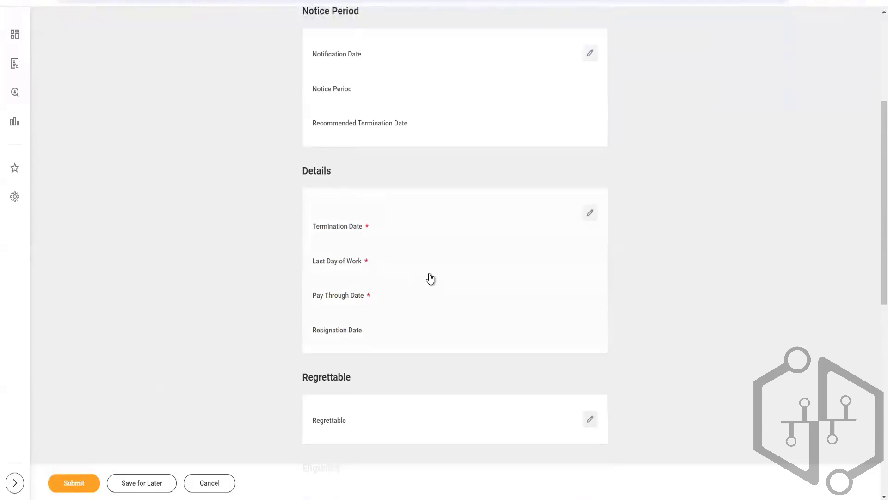
scroll(430, 278, "down", 5)
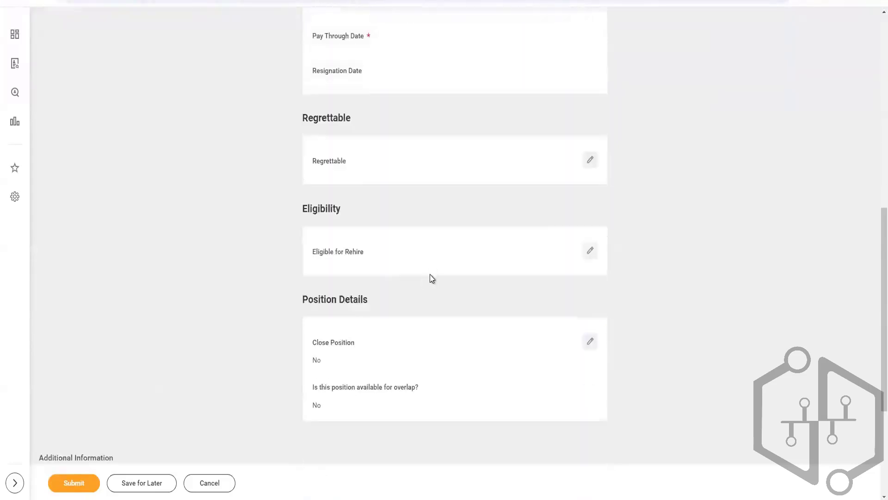
scroll(431, 278, "down", 4)
scroll(431, 278, "up", 10)
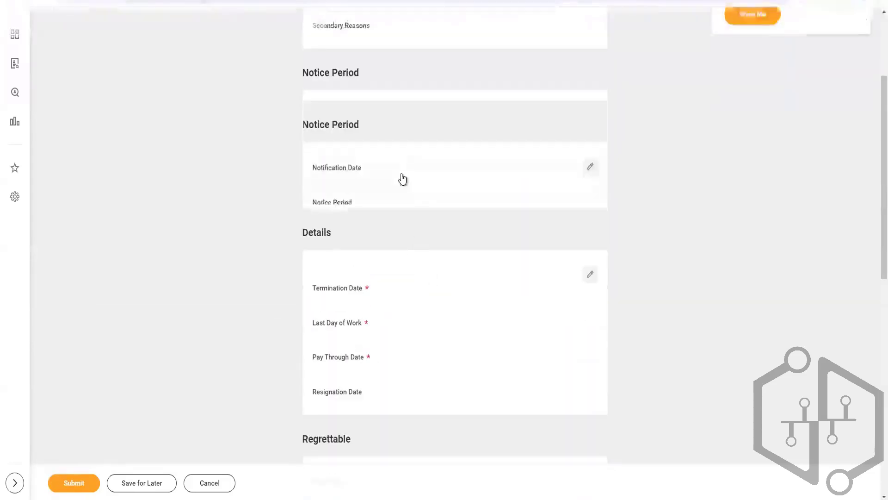
left_click(359, 139)
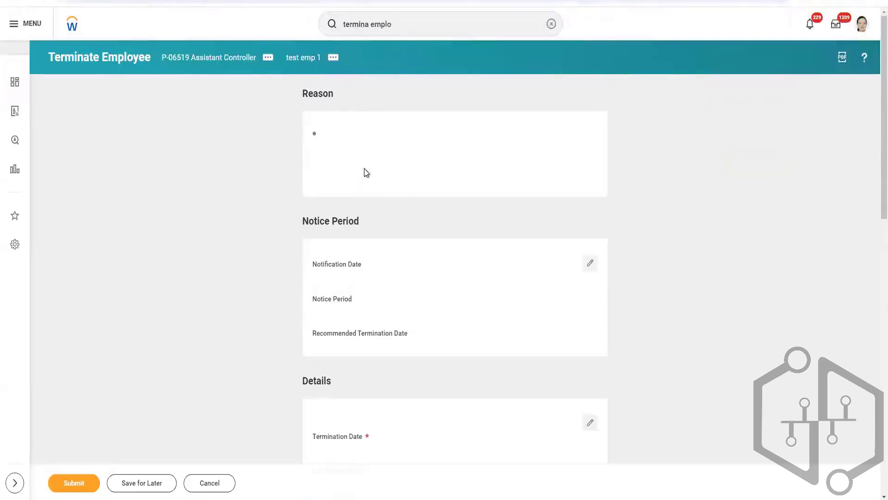
left_click(344, 152)
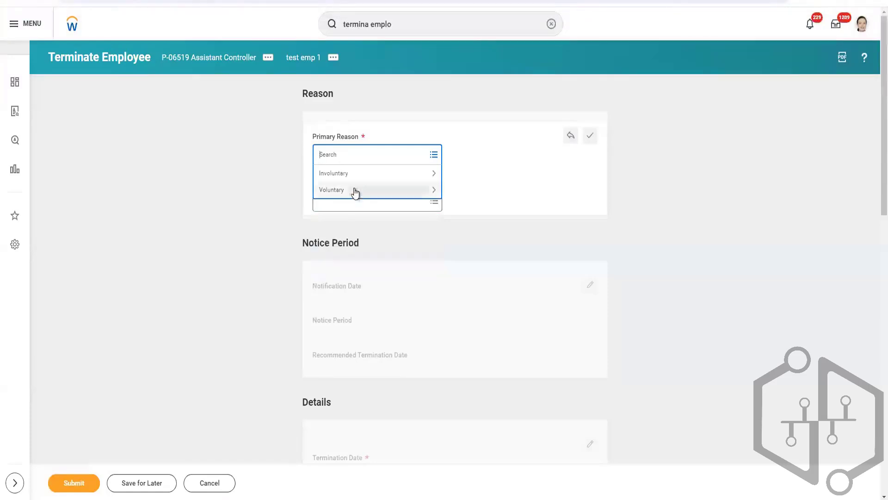
left_click(355, 191)
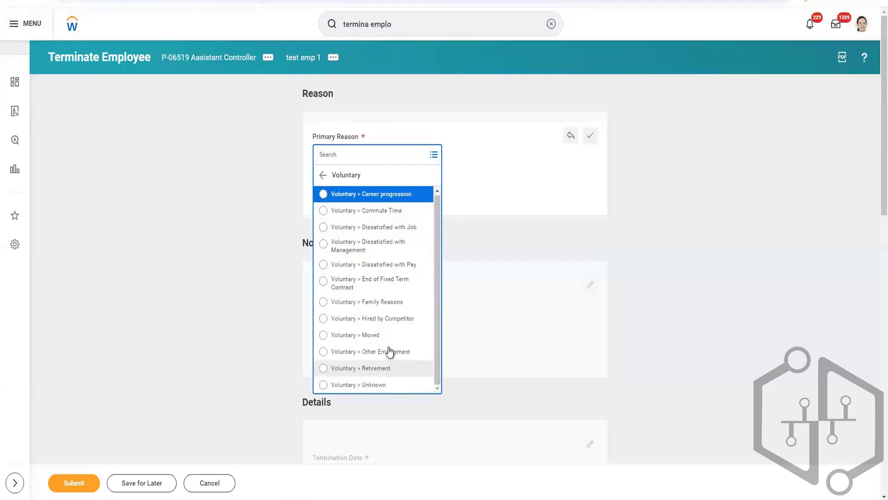
left_click(390, 194)
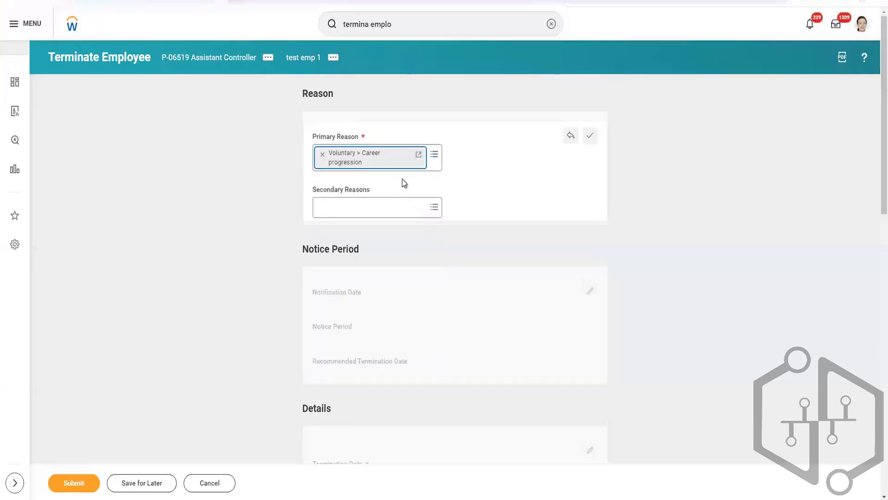
Open the integration IDs of the Career progression termination subcategory and copy its Termination_Subcategory_ID value.
left_click(418, 154)
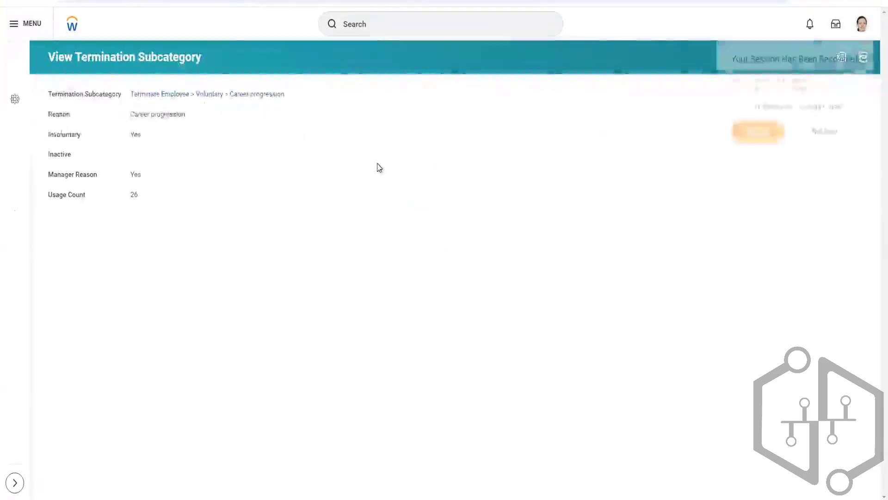
left_click(293, 99)
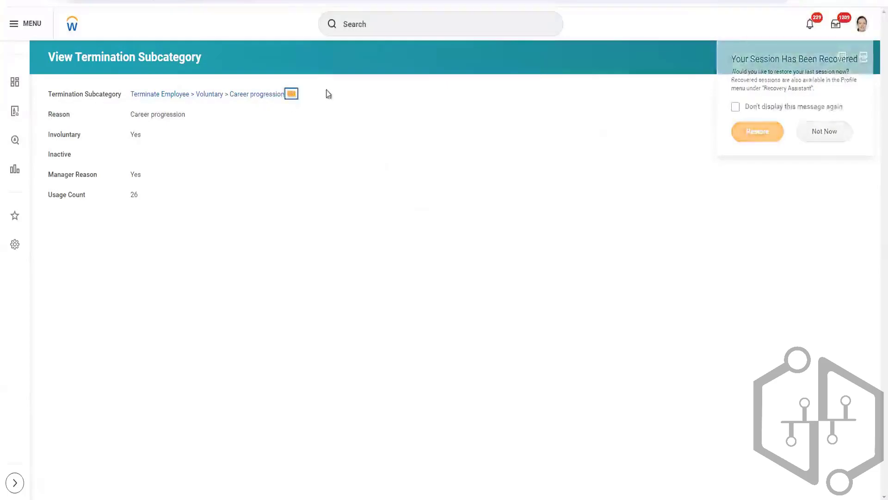
mouse_move(341, 159)
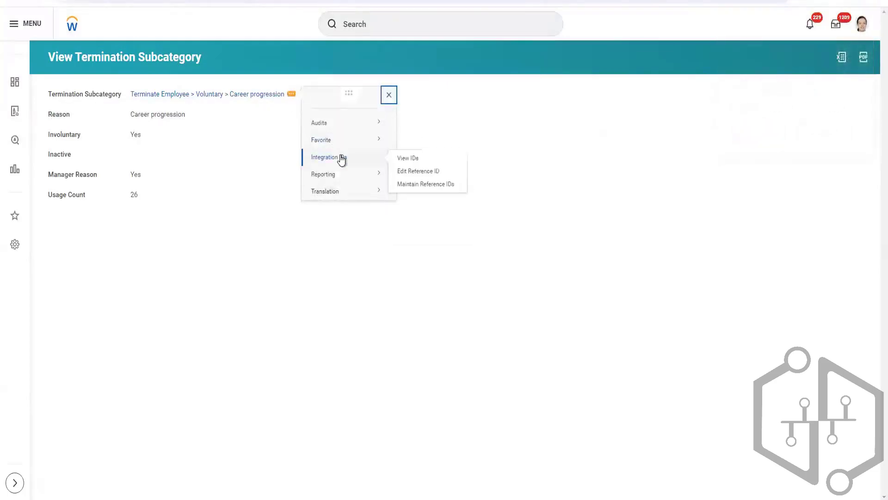
left_click(404, 161)
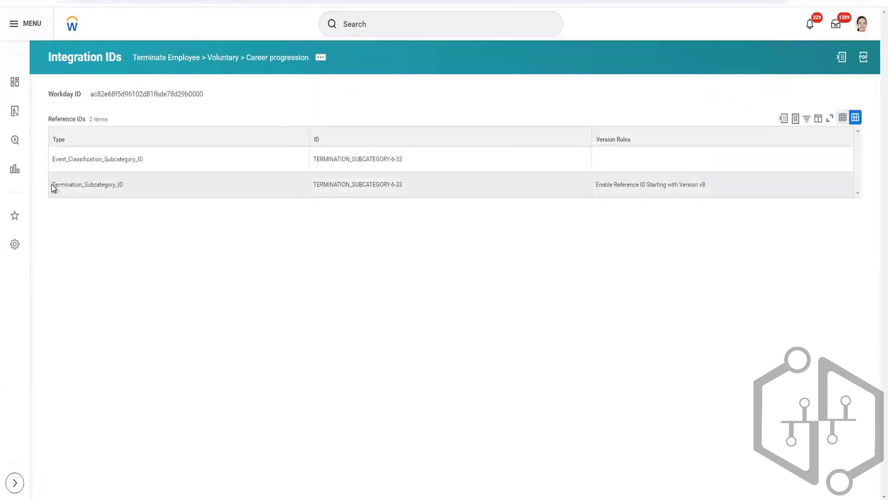
left_click(76, 186)
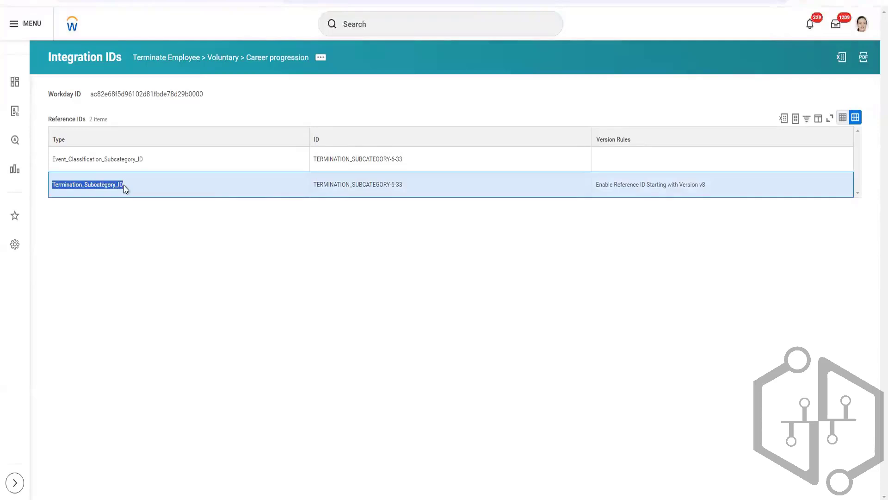
left_click(341, 187)
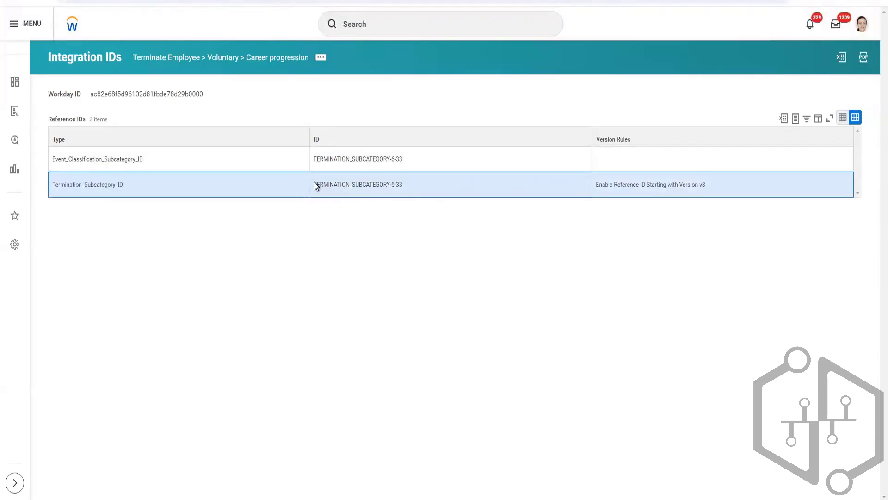
left_click_drag(314, 184, 403, 186)
key("ctrl+c")
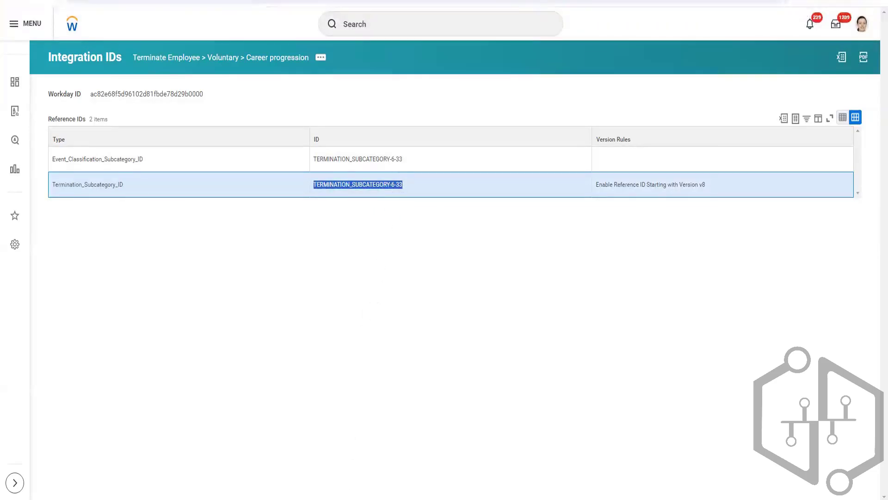
Switch to the Terminate Employee workbook in Excel, paste TERMINATION_SUBCATEGORY-6-33 as the Primary Reason in F6 and fit column F's width.
left_click(241, 460)
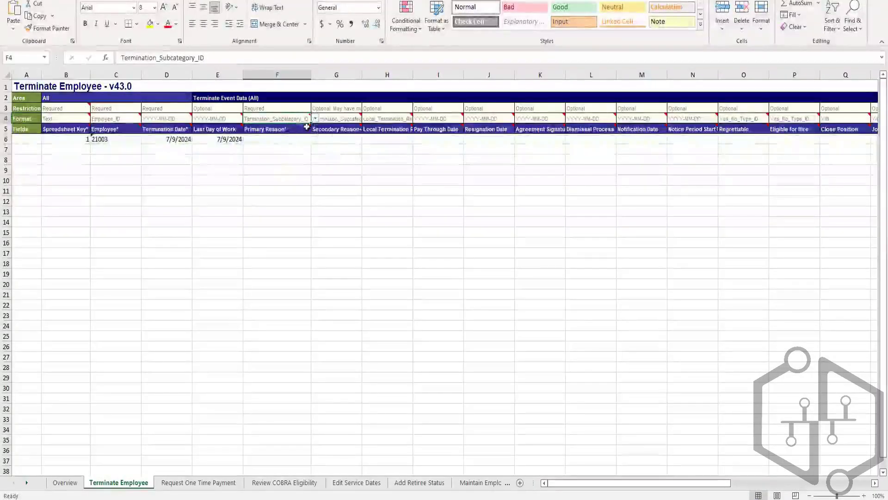
double_click(282, 139)
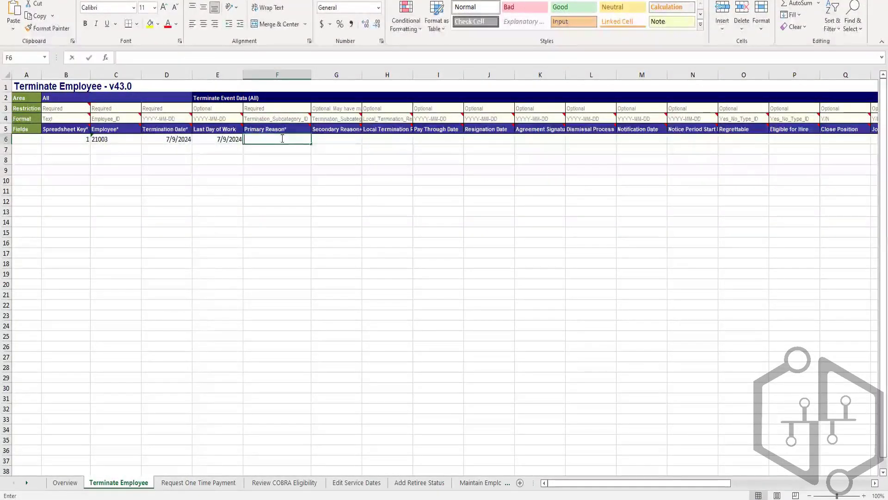
key("ctrl+v")
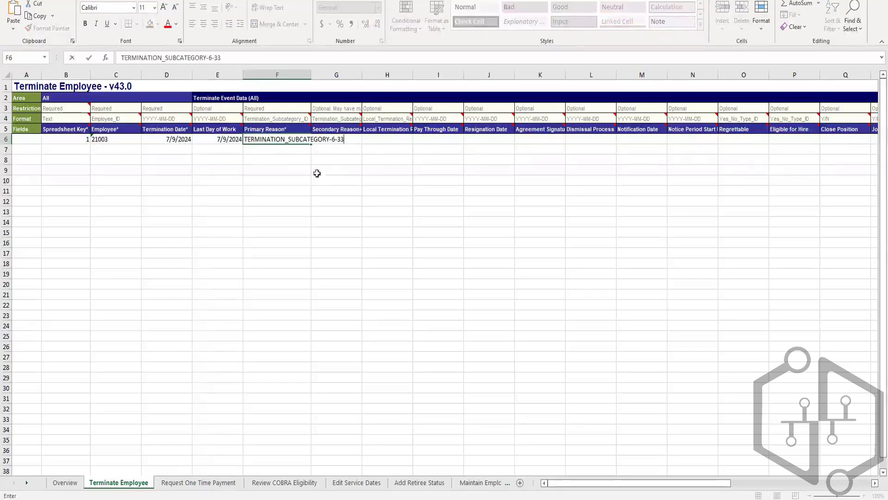
left_click(303, 75)
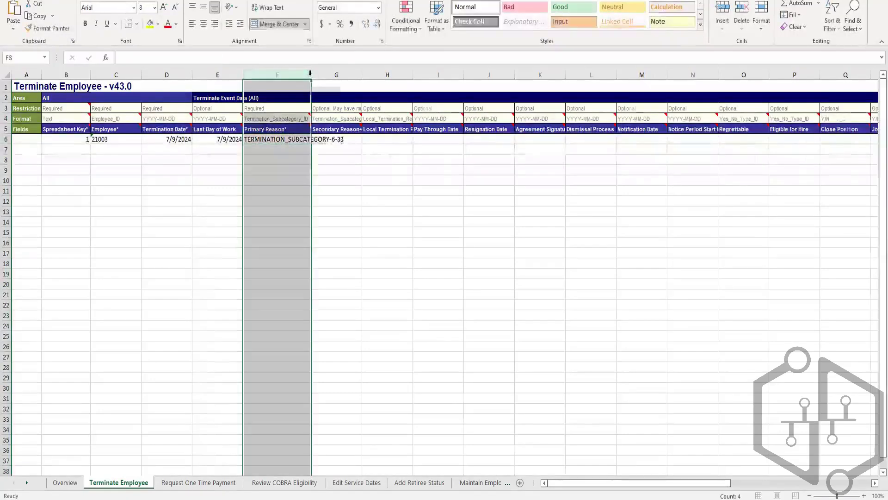
double_click(311, 74)
left_click(388, 150)
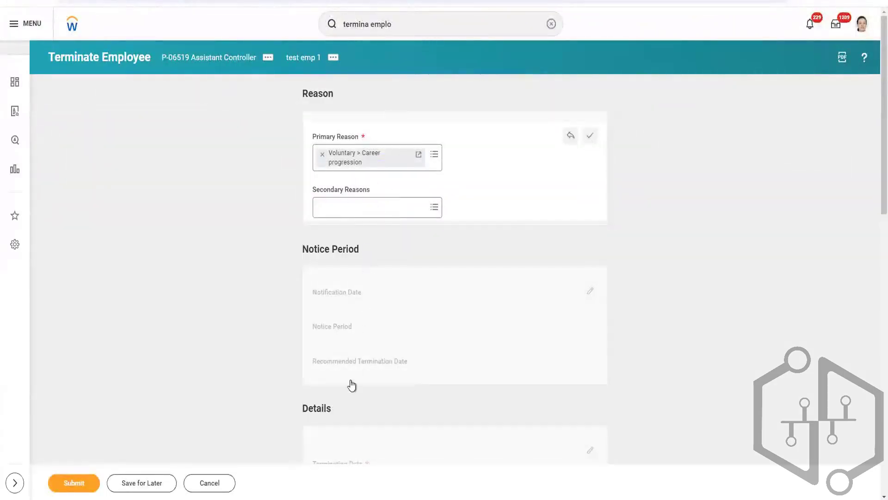
Review the remaining sections of the Workday Terminate Employee form and return to the Terminate Employee workbook in Excel.
scroll(354, 389, "down", 5)
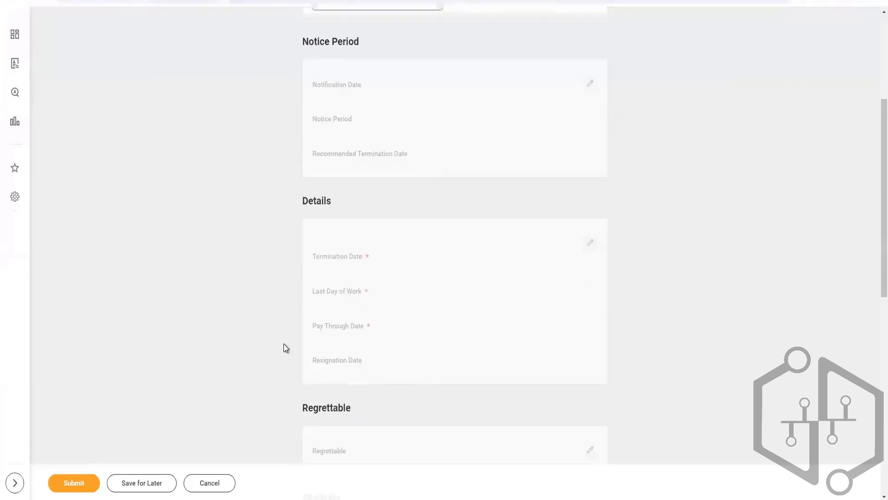
scroll(284, 346, "down", 10)
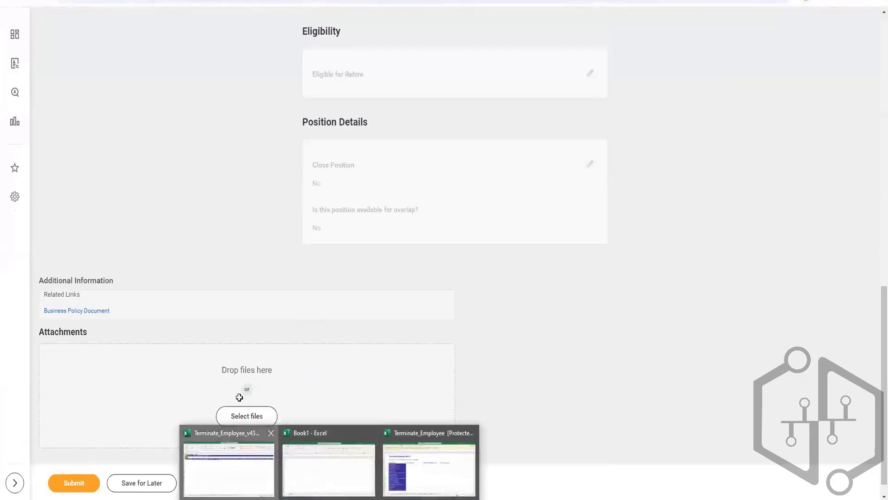
left_click(252, 456)
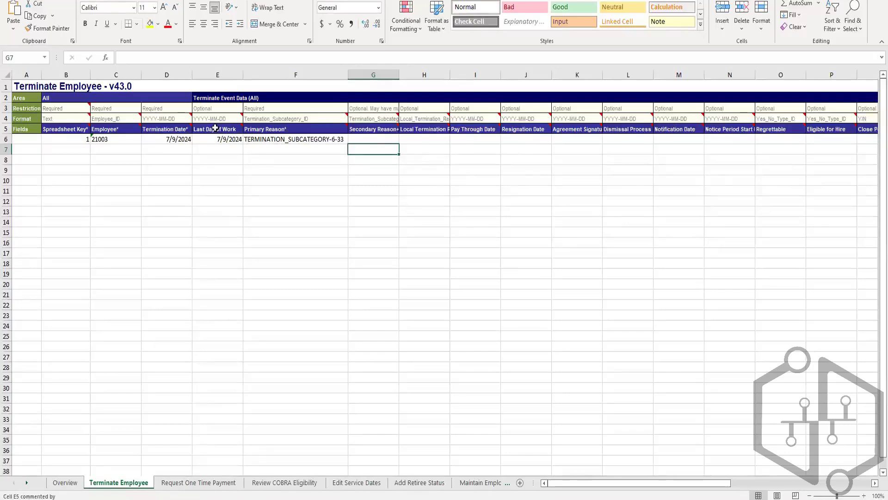
Copy the Last Day of Work date 7/9/2024 from E6 into the Pay Through Date cell I6.
mouse_move(156, 126)
left_click(465, 132)
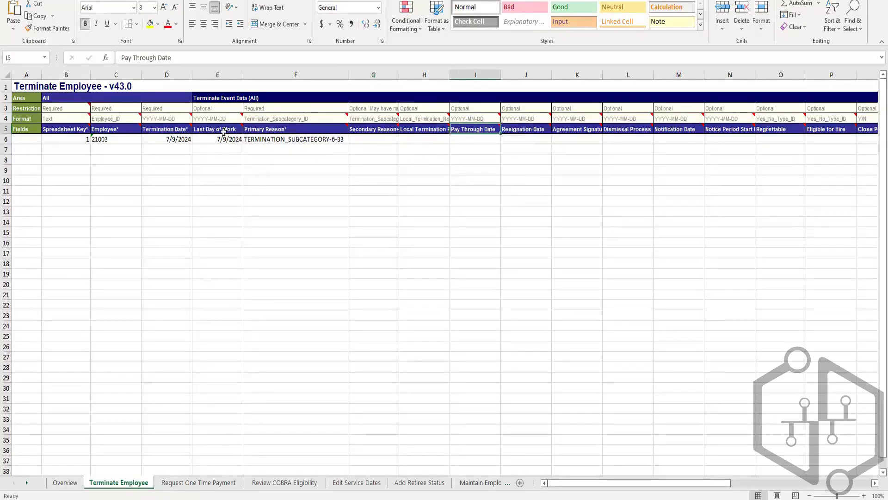
left_click(226, 140)
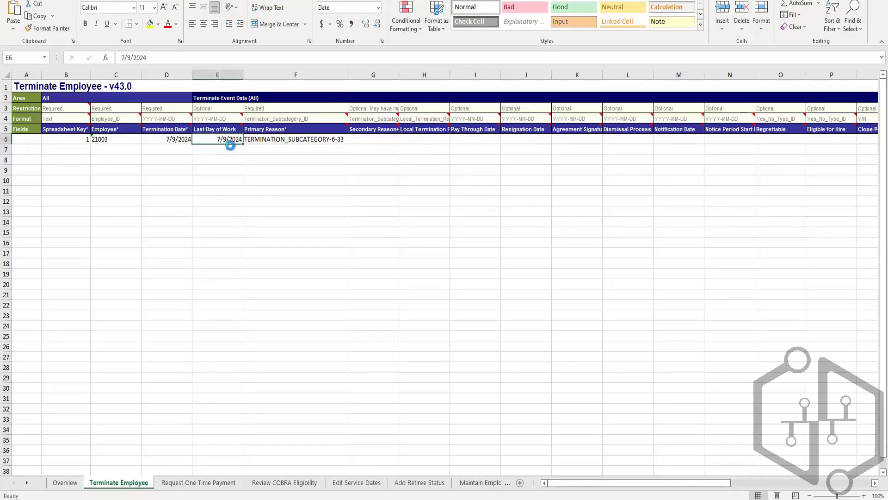
key("ctrl+c")
left_click(475, 139)
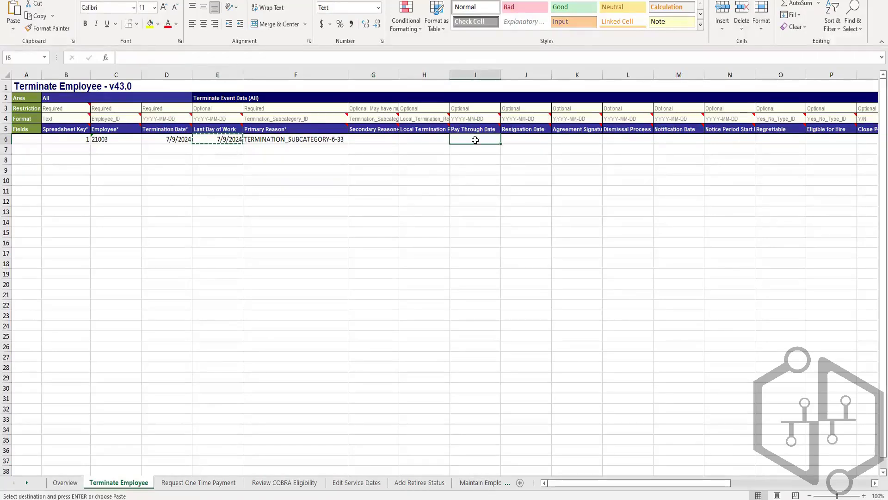
key("ctrl+v")
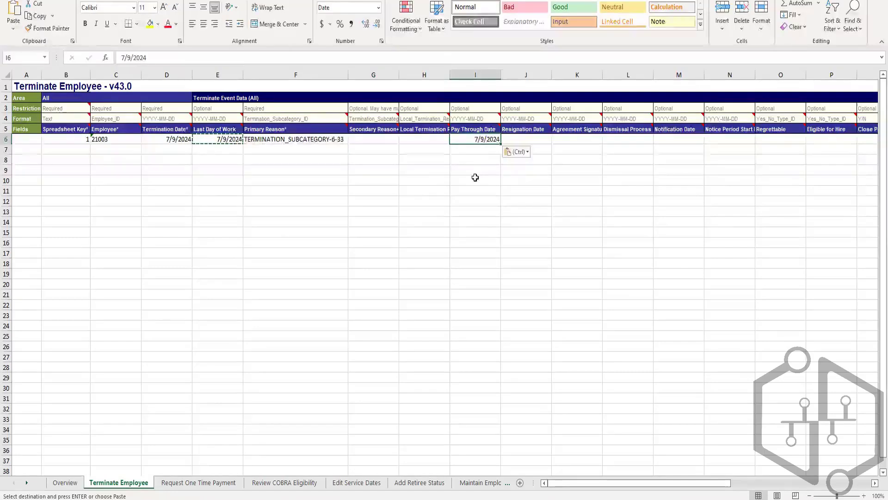
left_click(474, 179)
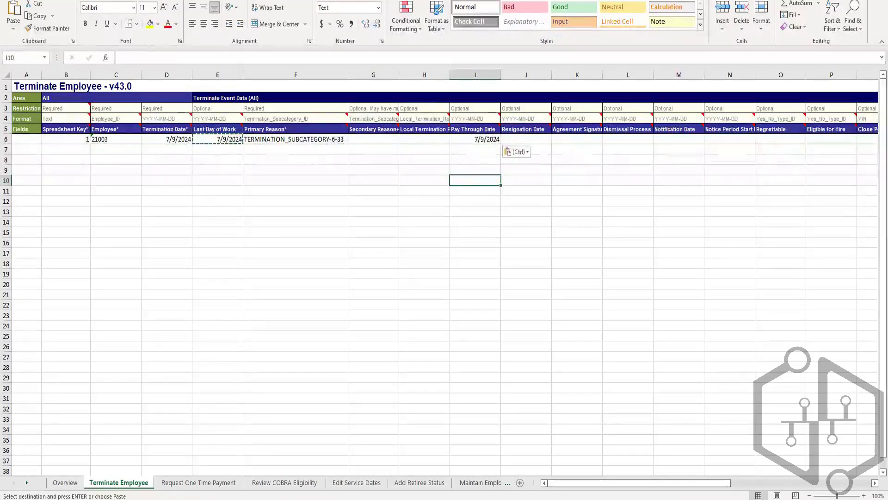
Save the workbook as a copy in Excel Workbook format, inserting the owner's first name before v43.0 in the file name Terminate_Employee_v43.0.
left_click(13, 1)
left_click(34, 126)
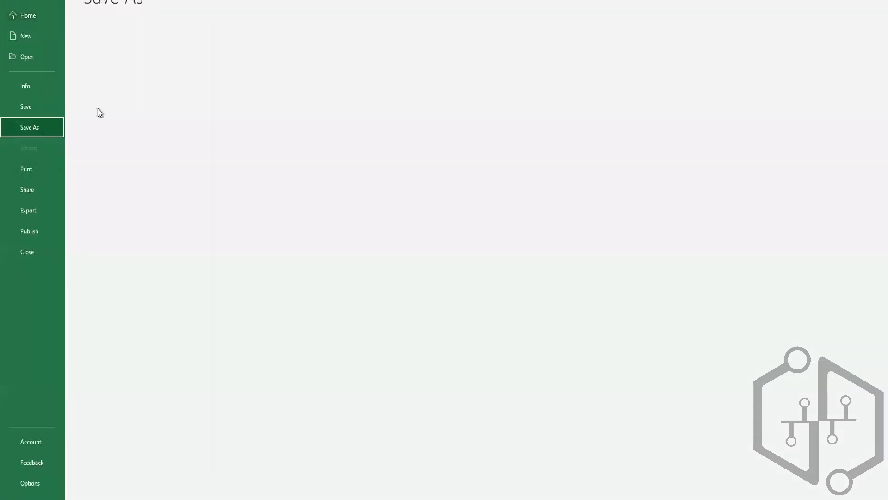
left_click(160, 137)
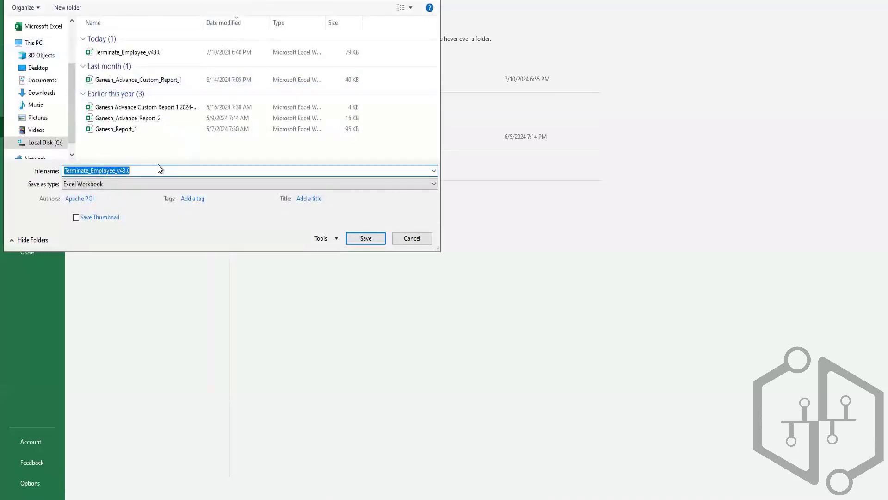
key("Left")
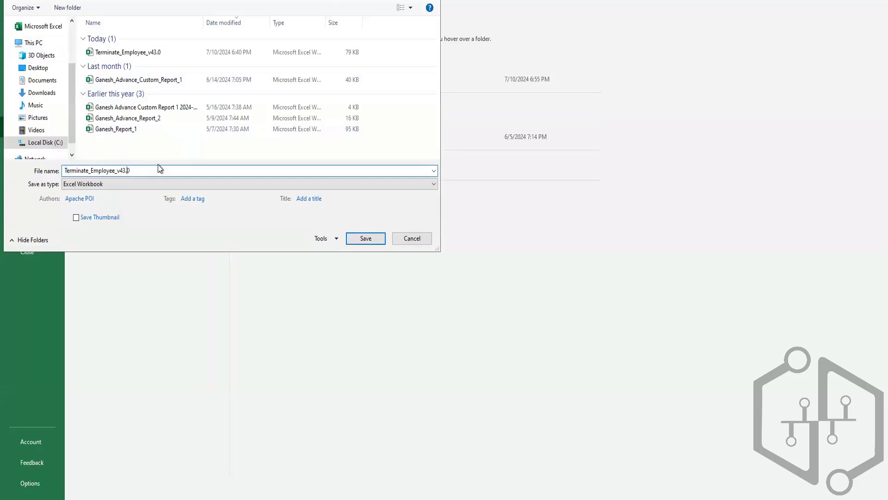
type("Ganesh")
left_click(360, 237)
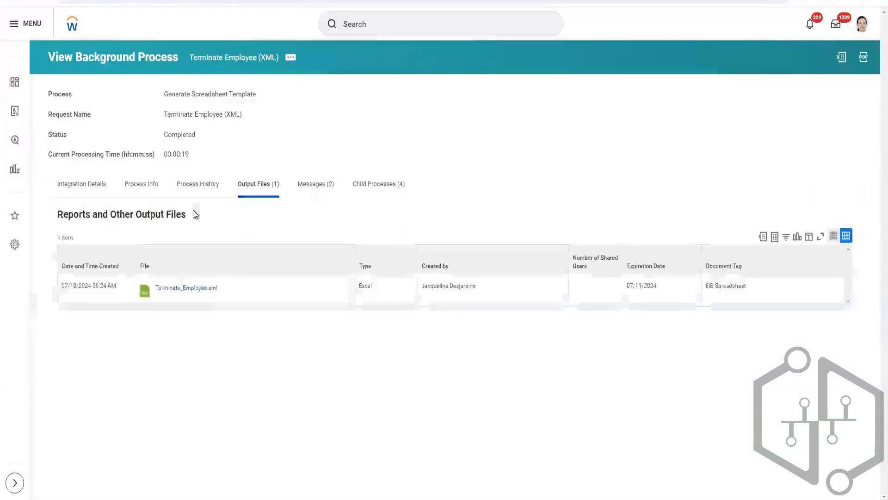
Switch to Workday, search with the intsys: prefix and the owner's first name, and open the INT_EIB_Inbound integration system bearing that name.
left_click(381, 24)
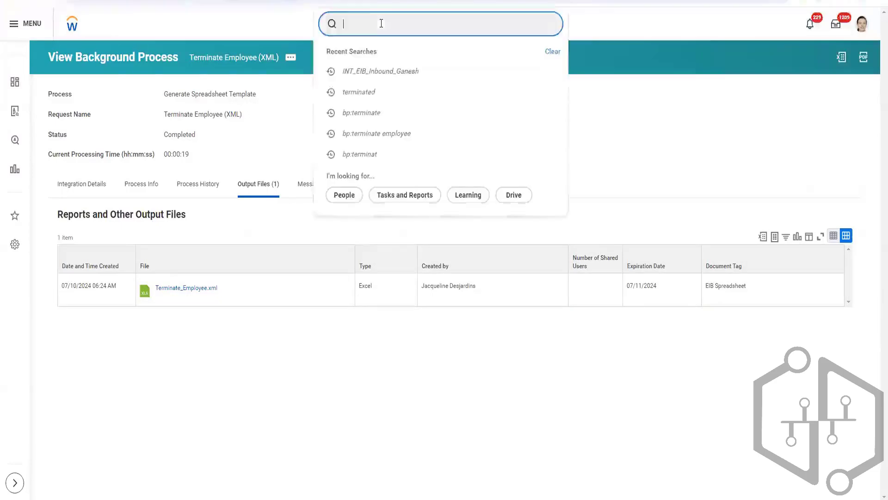
type("intsys")
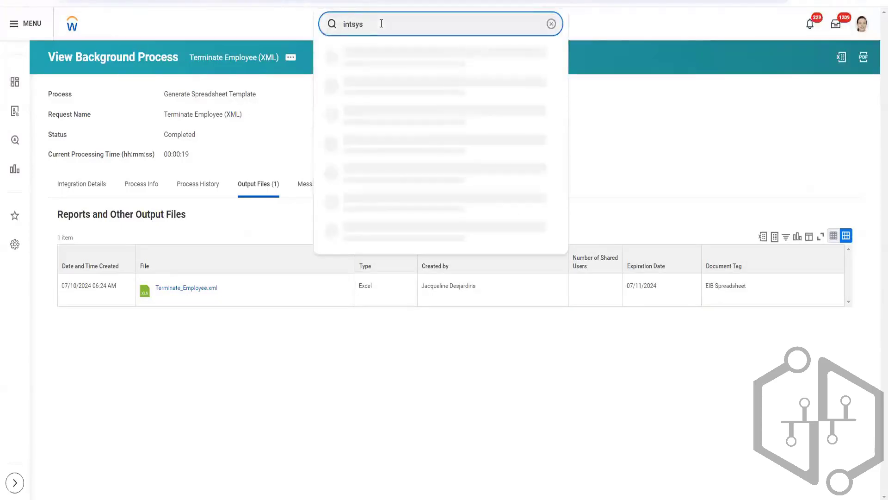
type(":ganesh")
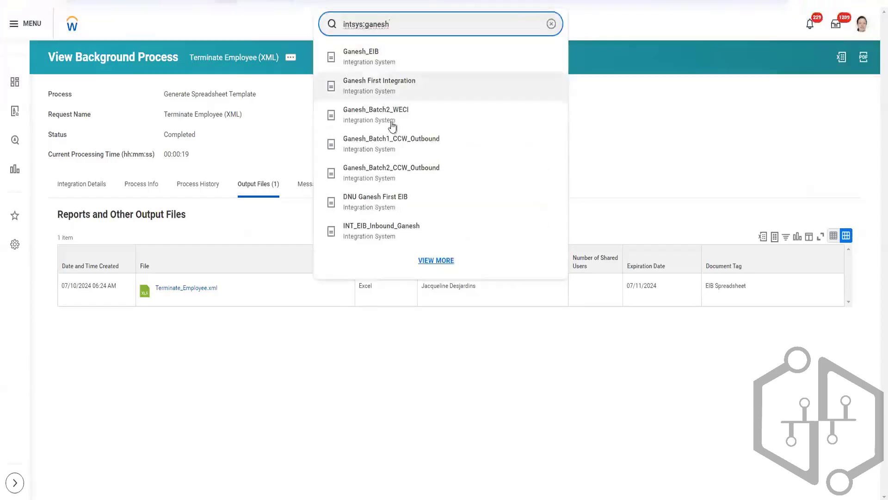
left_click(401, 231)
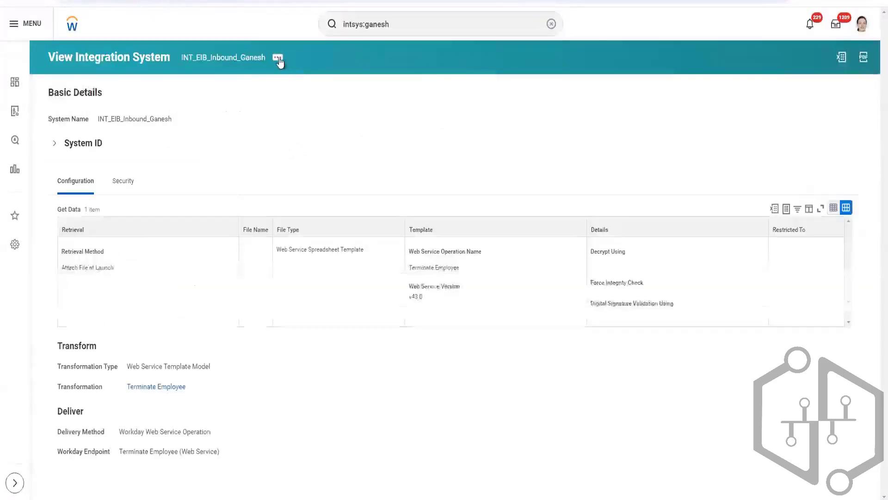
Launch the inbound Terminate Employee integration from its related actions with the run frequency Run Now.
left_click(278, 56)
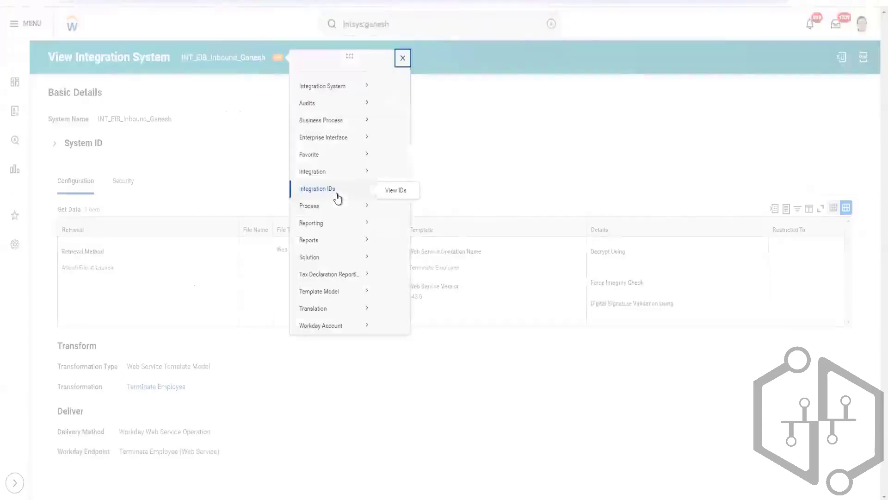
mouse_move(347, 186)
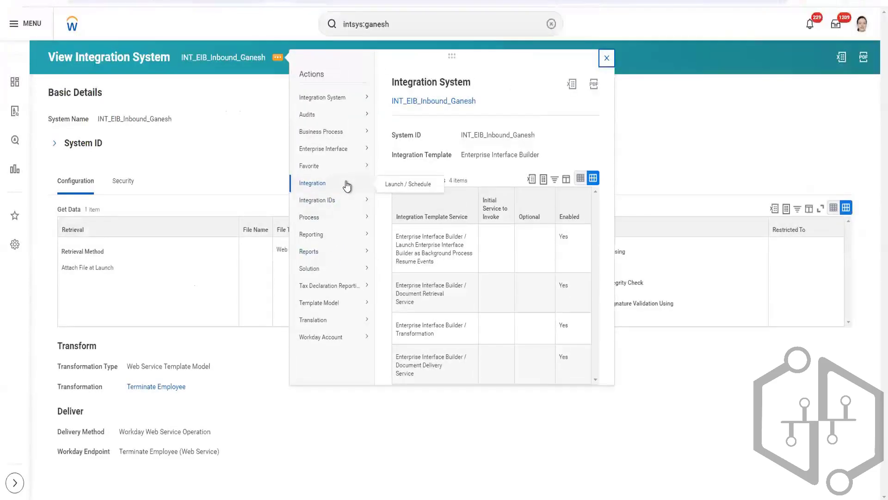
left_click(398, 185)
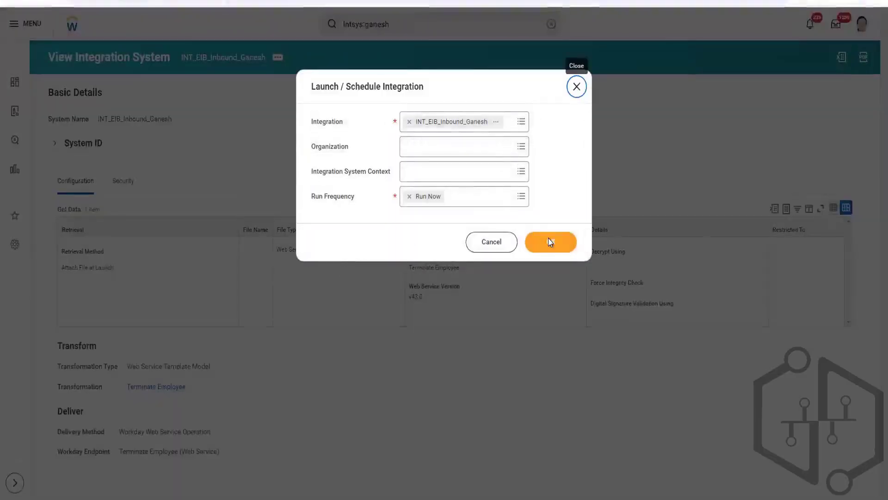
left_click(550, 242)
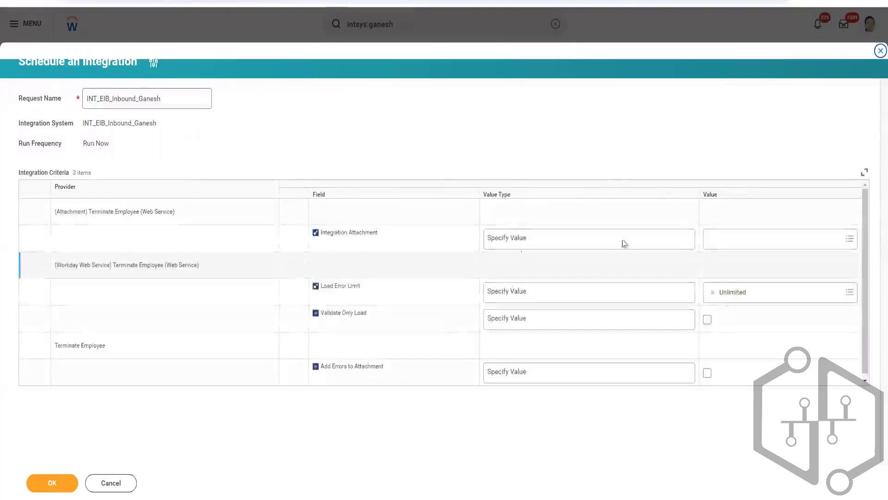
Create an integration attachment from the newly saved Terminate_Employee v43.0 workbook copy and use it as the Integration Attachment value.
left_click(679, 243)
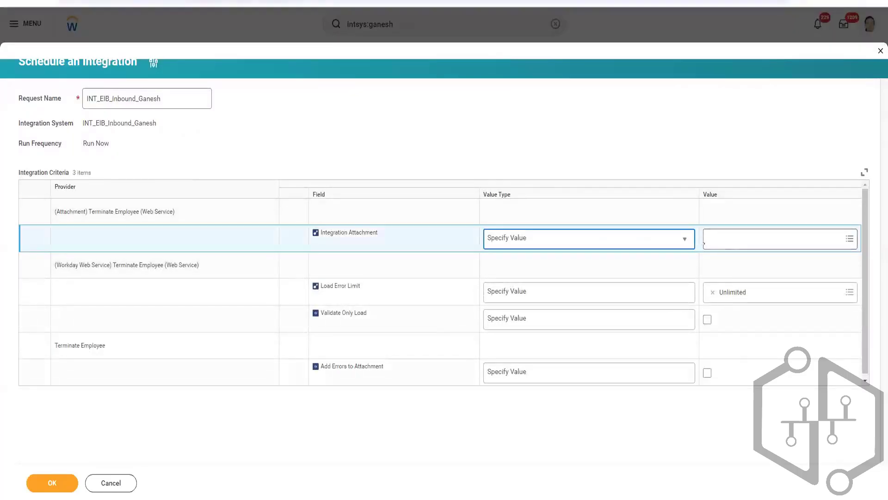
left_click(727, 240)
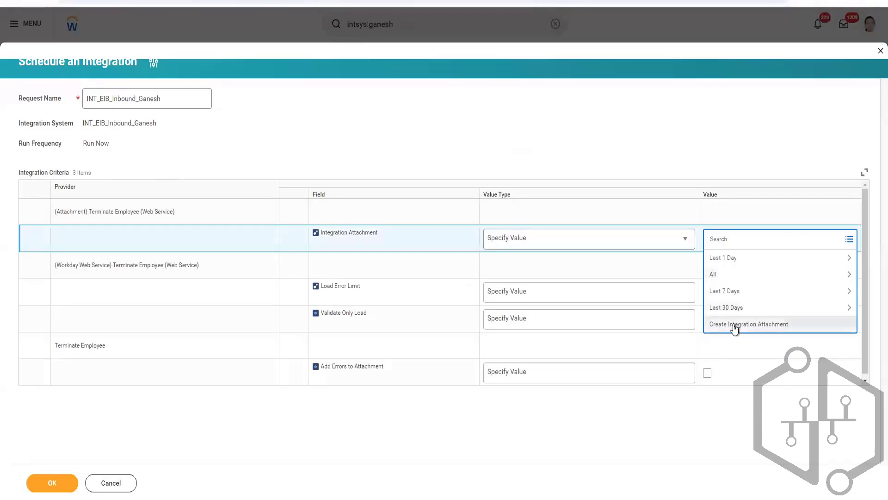
left_click(734, 325)
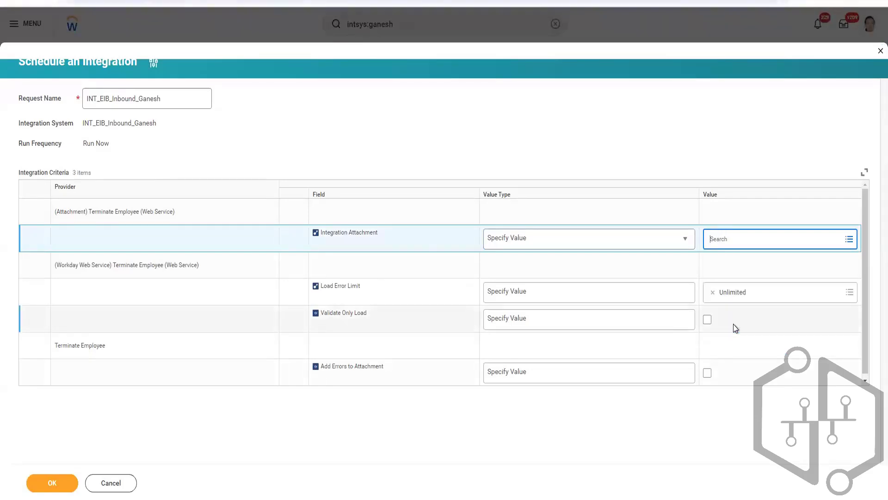
left_click(345, 250)
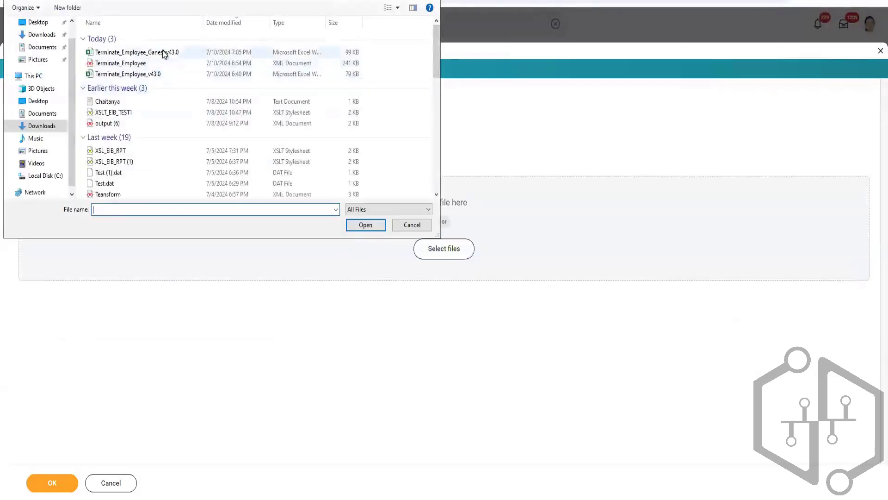
left_click(181, 54)
left_click(347, 227)
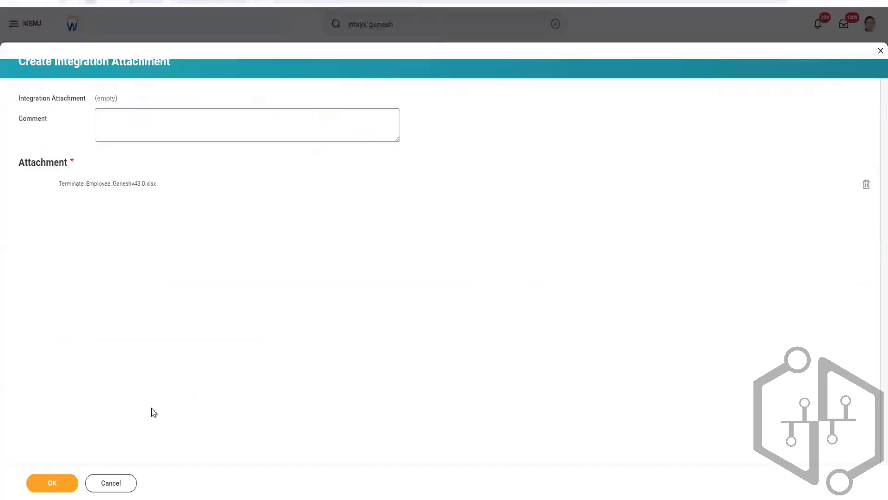
left_click(46, 481)
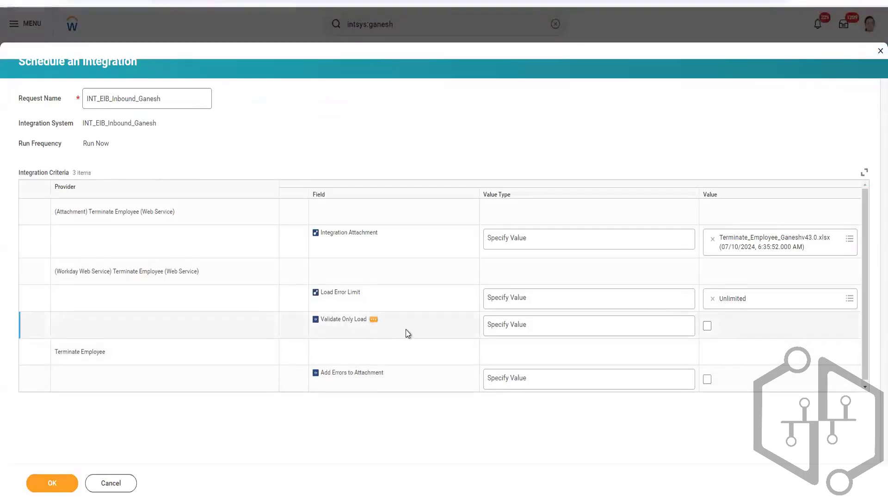
left_click(424, 326)
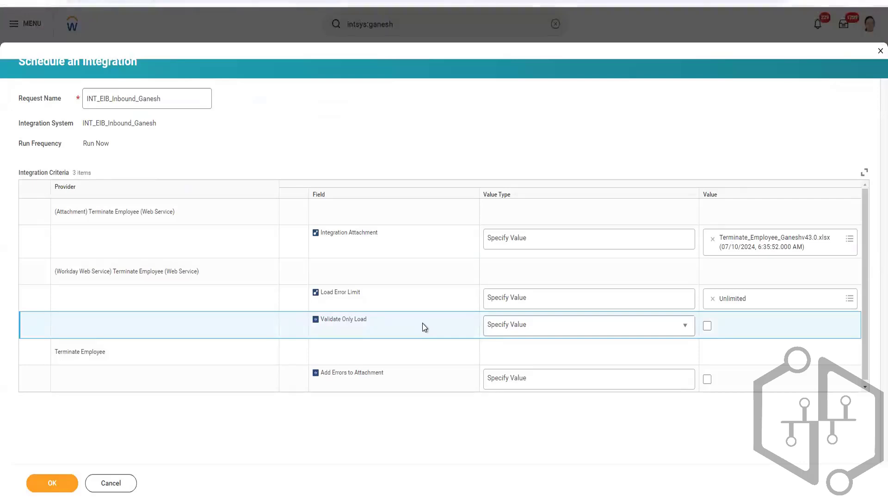
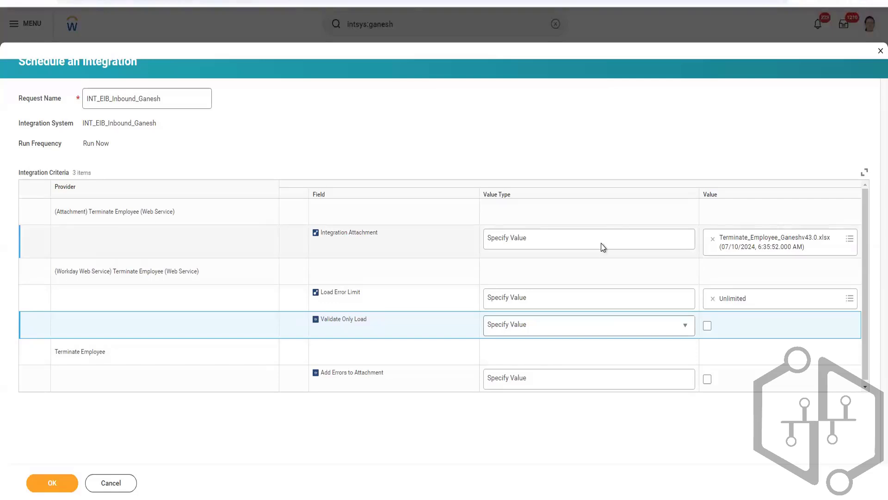
Enable Validate Only Load, submit the Terminate Employee integration run, and refresh its background process status.
left_click(707, 325)
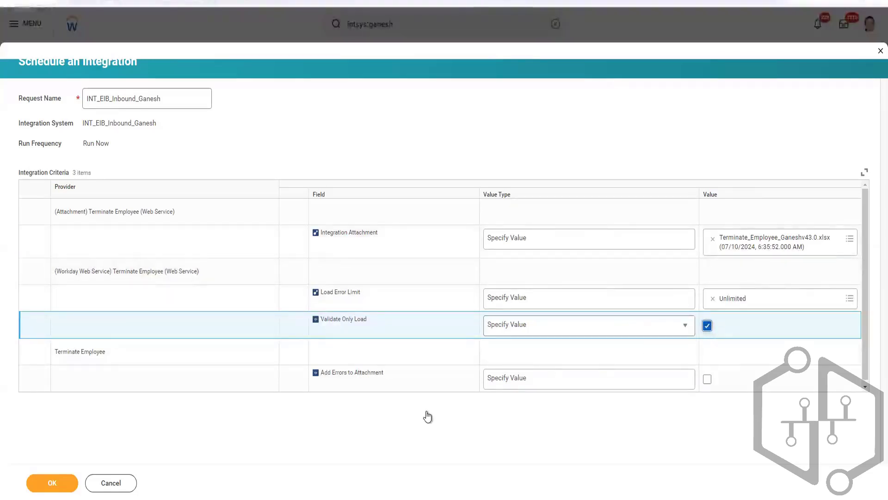
left_click(53, 484)
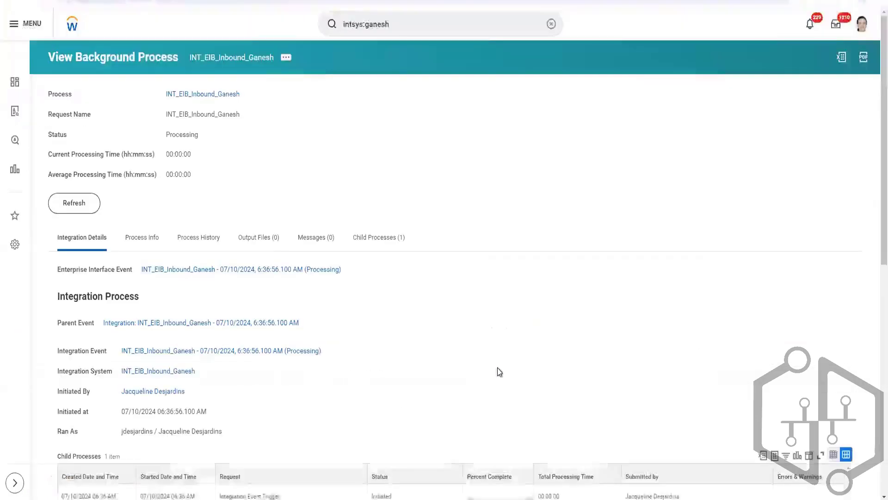
left_click(73, 206)
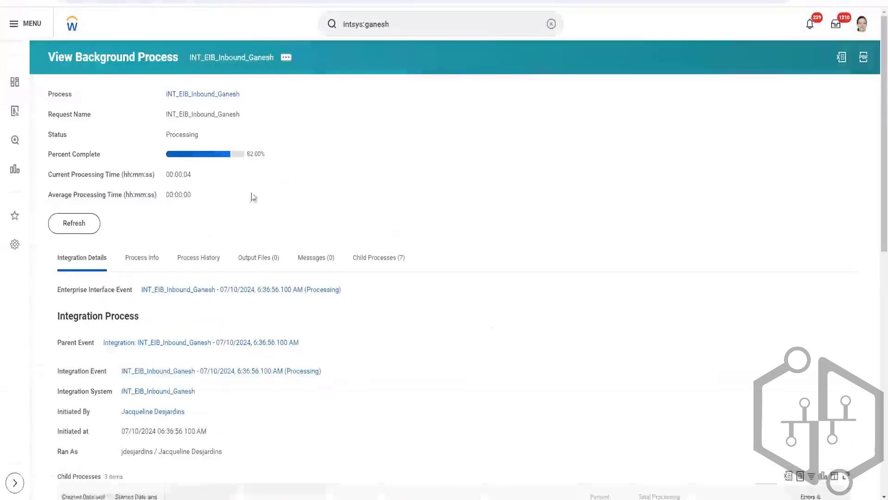
left_click(74, 224)
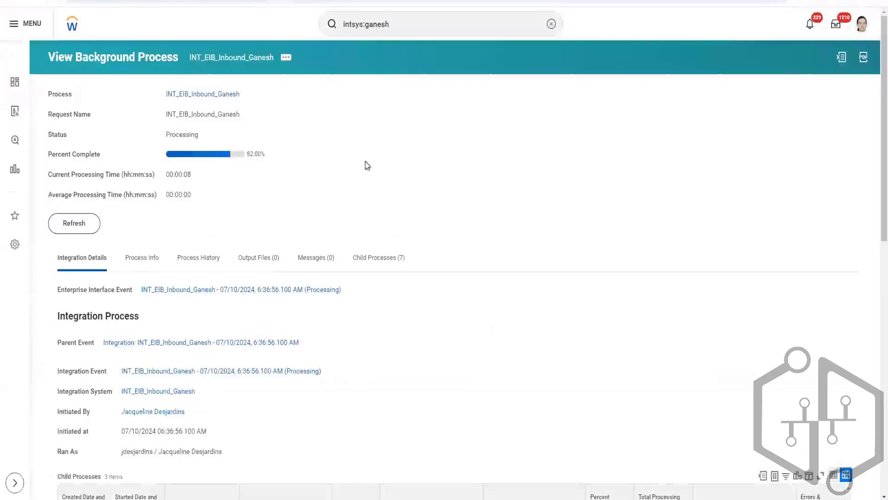
left_click(95, 228)
left_click(74, 224)
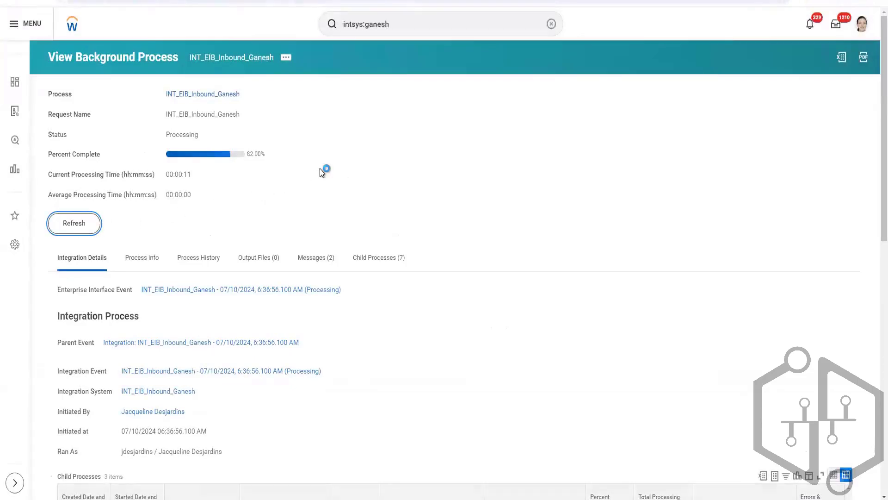
Check the background process messages and keep refreshing the integration run until processing ends.
left_click(316, 259)
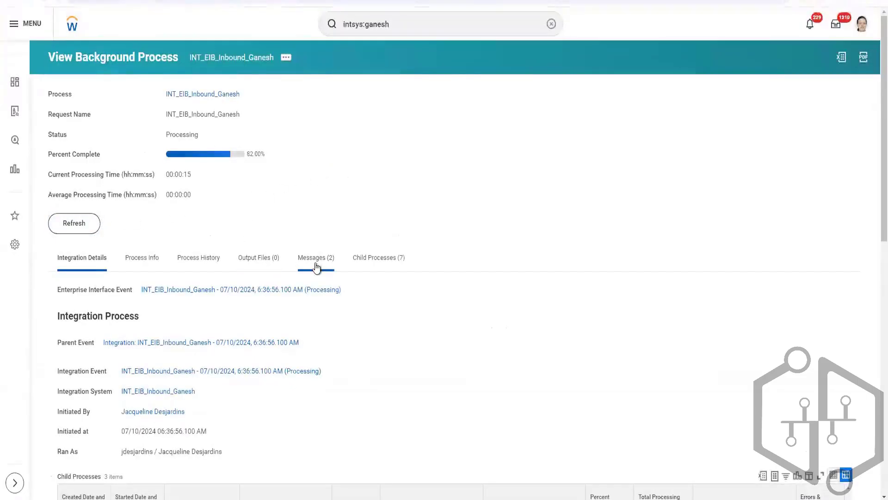
left_click(67, 230)
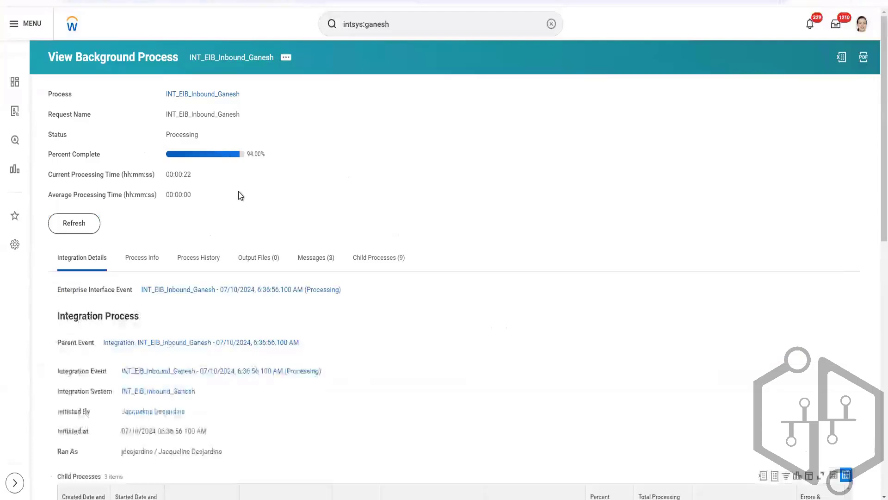
left_click(317, 261)
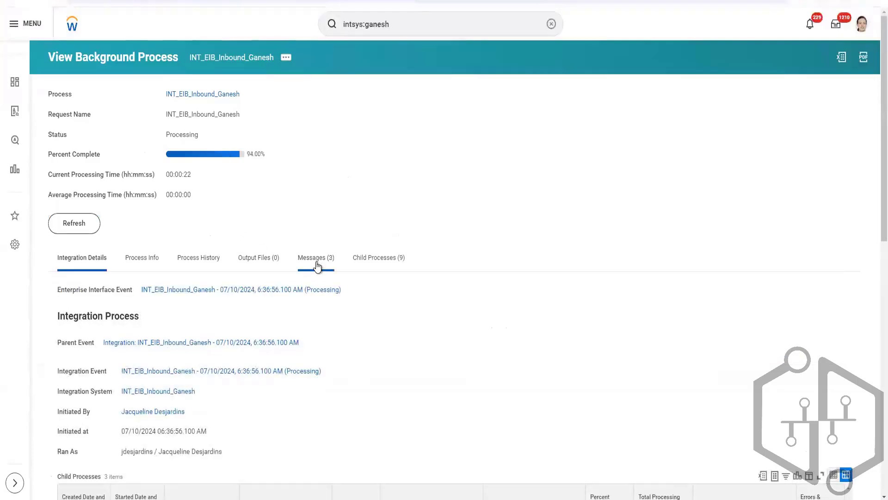
left_click(75, 227)
left_click(73, 230)
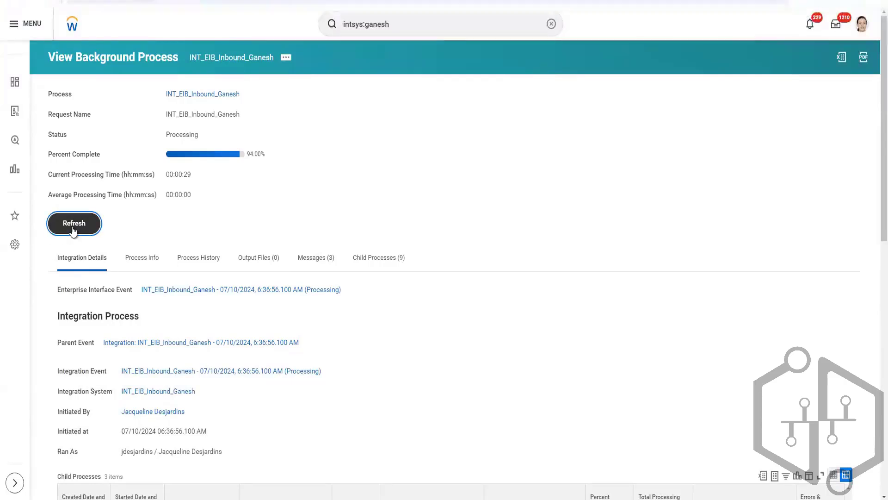
left_click(90, 227)
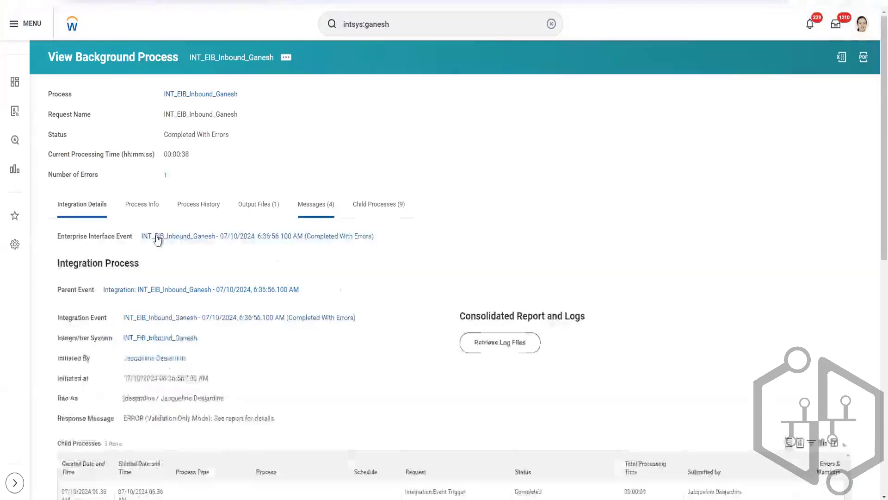
Open the run's validation error message in a new tab and view its FailureReport.html output file.
left_click(165, 175)
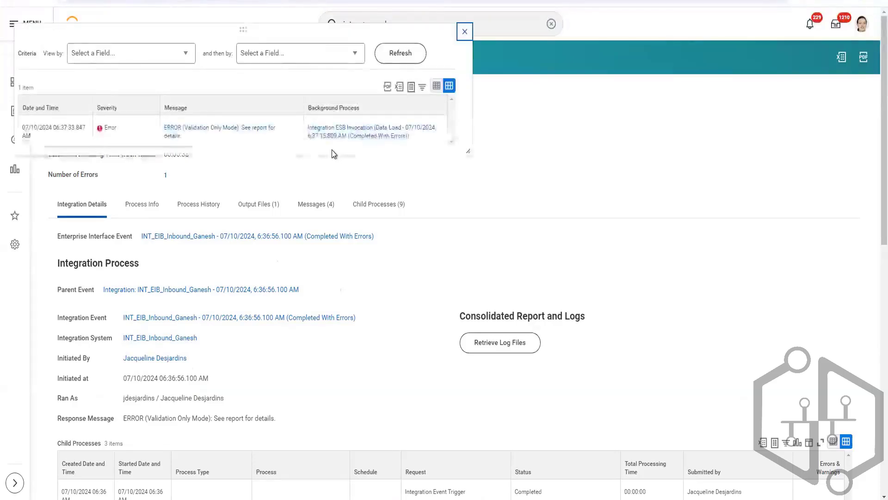
right_click(246, 132)
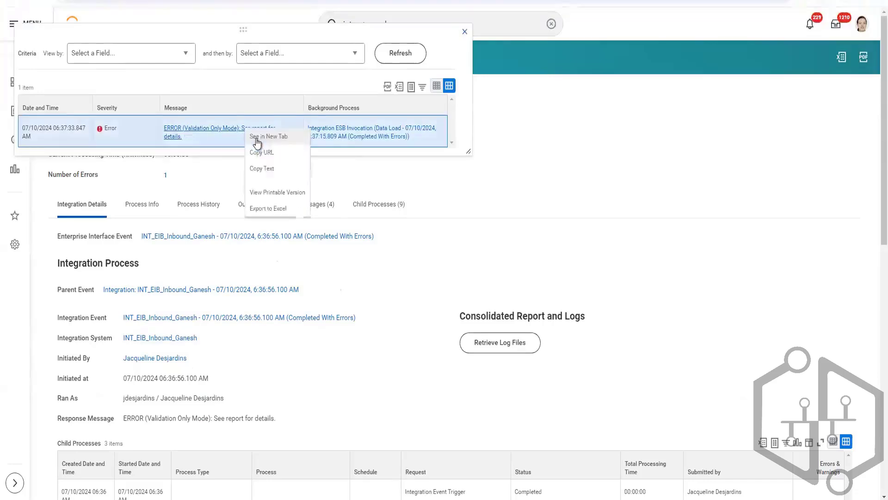
left_click(258, 138)
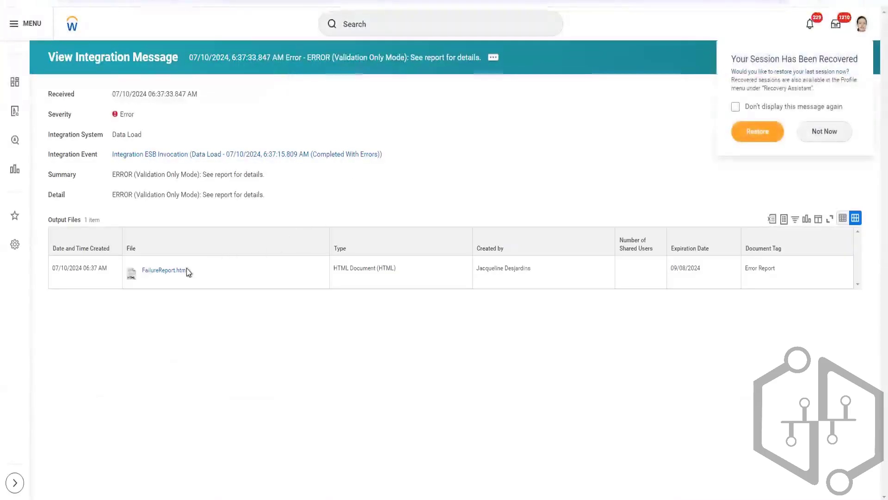
left_click(179, 273)
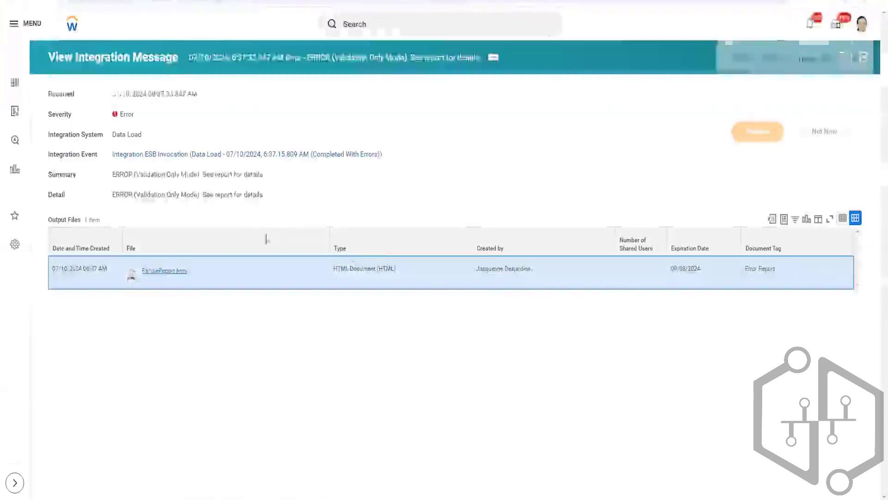
left_click(751, 26)
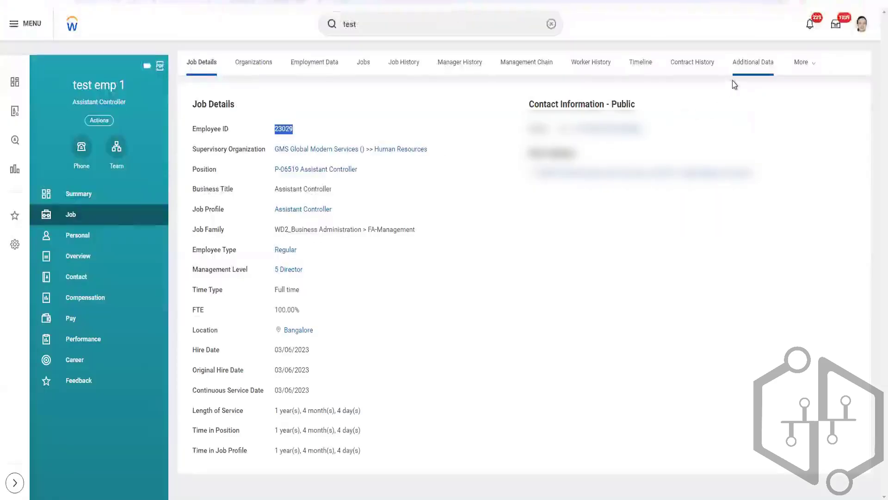
Open the Worker History of test emp 1, sort it by Effective Date descending, and look through the business processes.
left_click(801, 62)
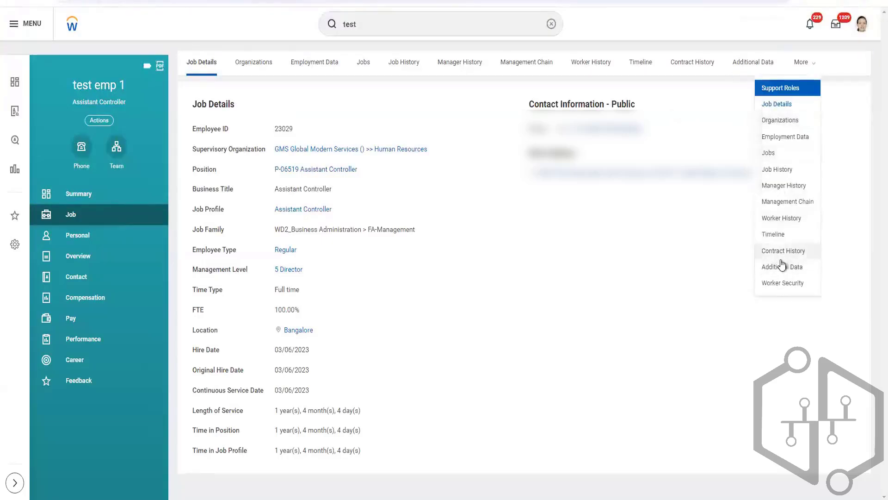
left_click(785, 219)
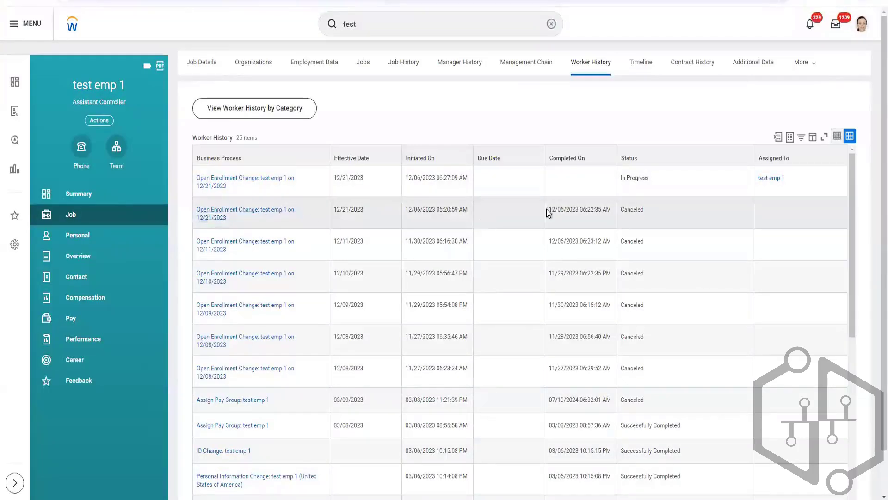
scroll(548, 209, "down", 1)
scroll(548, 209, "up", 1)
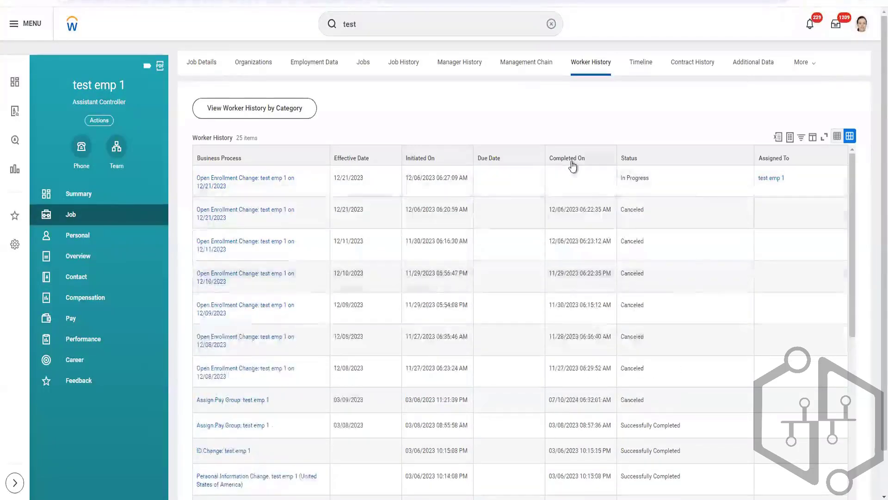
left_click(569, 162)
left_click(376, 157)
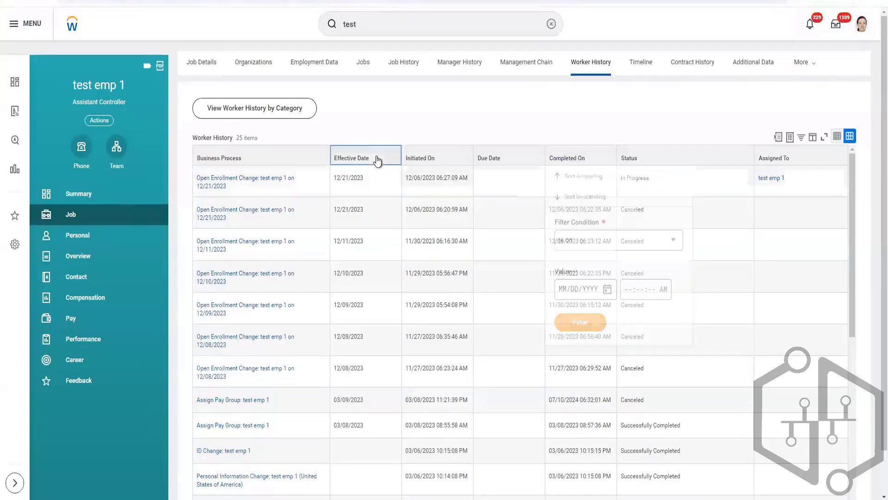
left_click(377, 196)
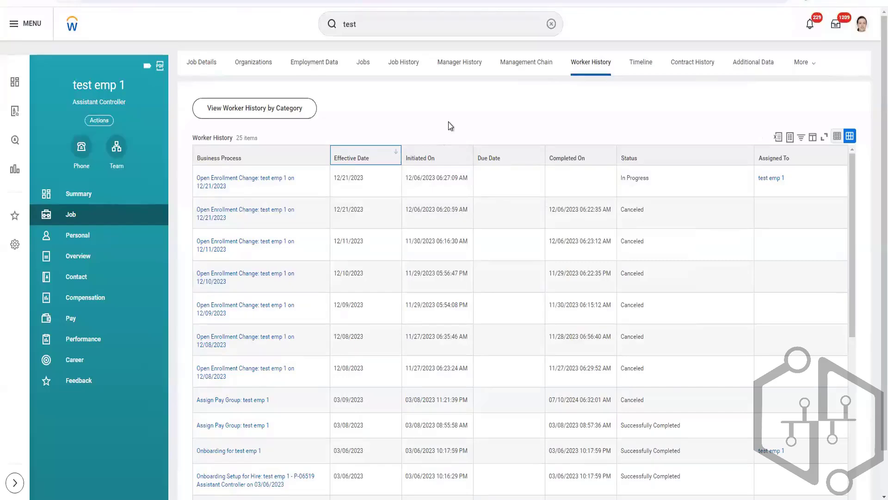
scroll(442, 202, "down", 3)
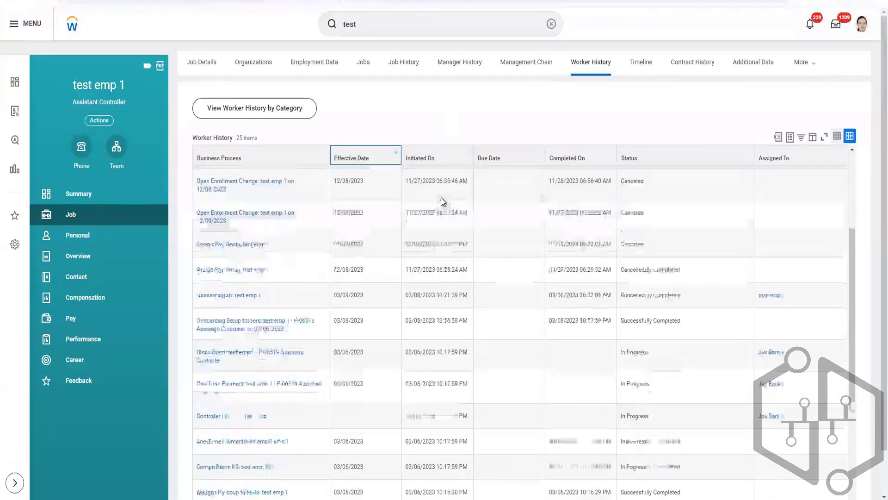
scroll(442, 202, "down", 2)
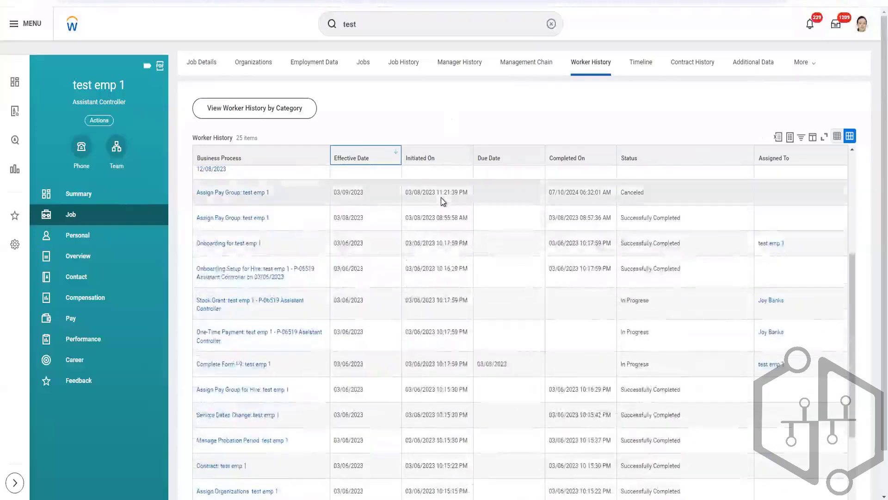
scroll(440, 198, "up", 5)
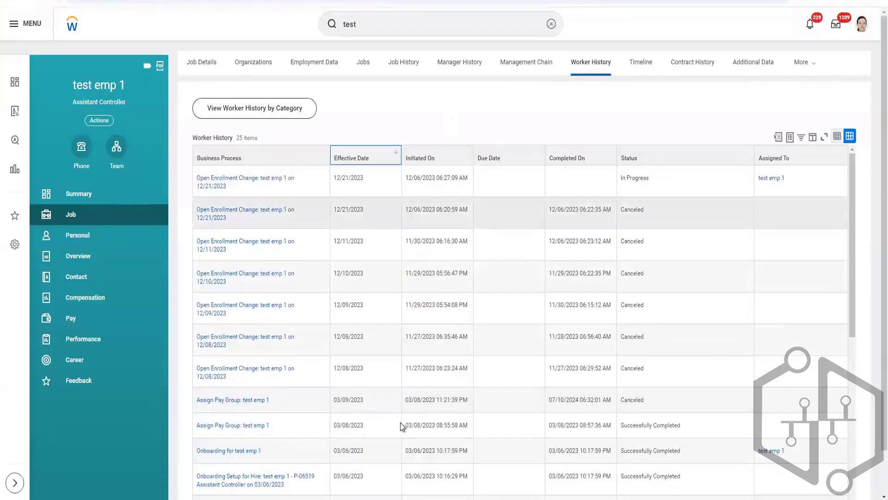
Consult the termination workbook in Excel, return to Workday, and review the worker history sorted by Completed On descending.
mouse_move(376, 470)
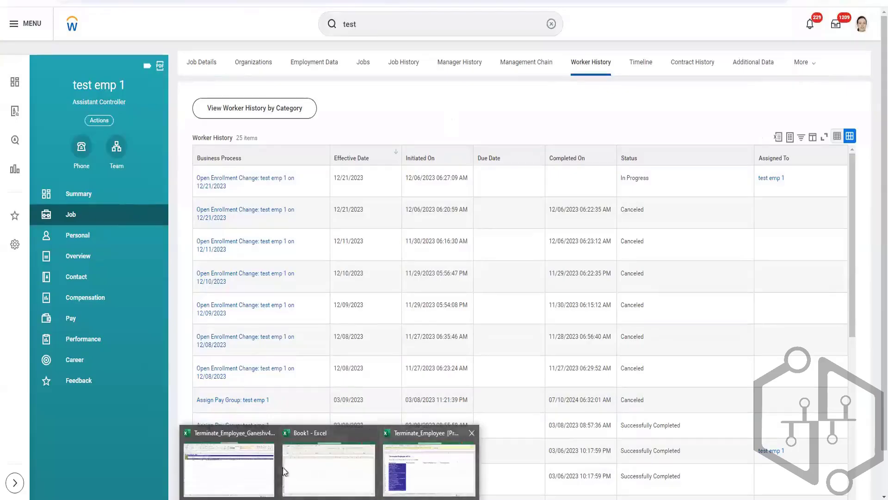
left_click(250, 470)
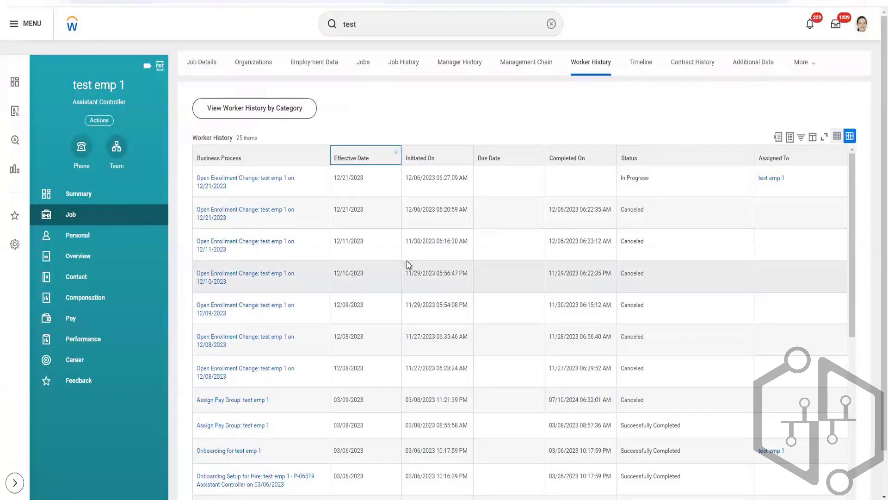
left_click(581, 160)
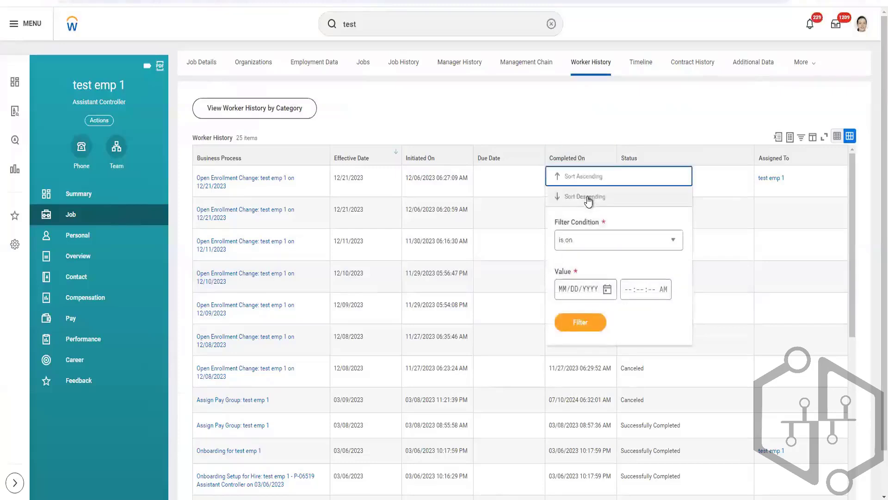
left_click(589, 200)
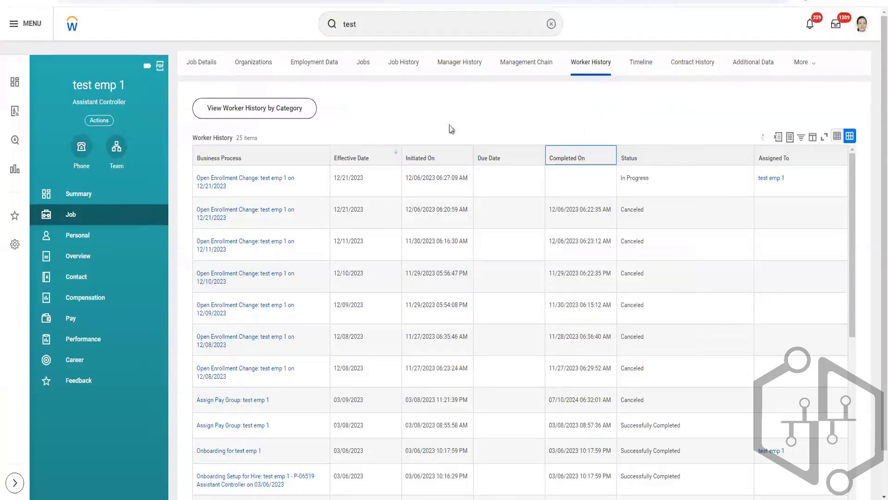
scroll(288, 313, "down", 10)
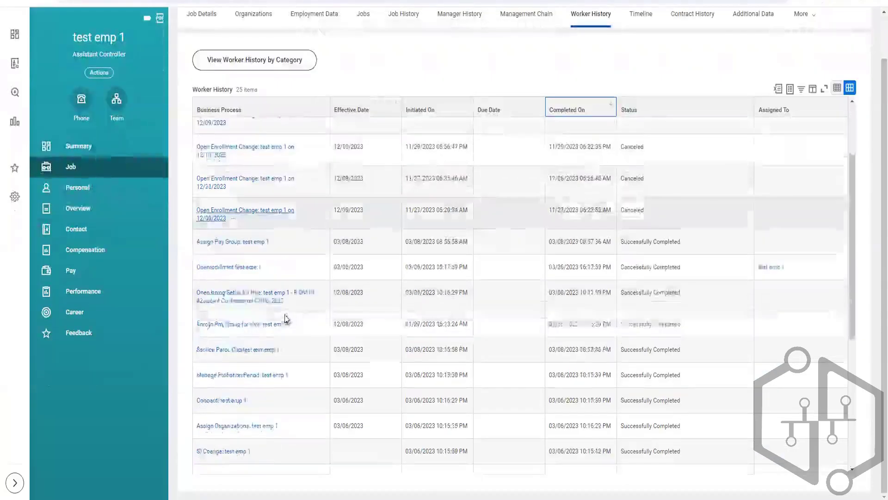
scroll(296, 342, "down", 3)
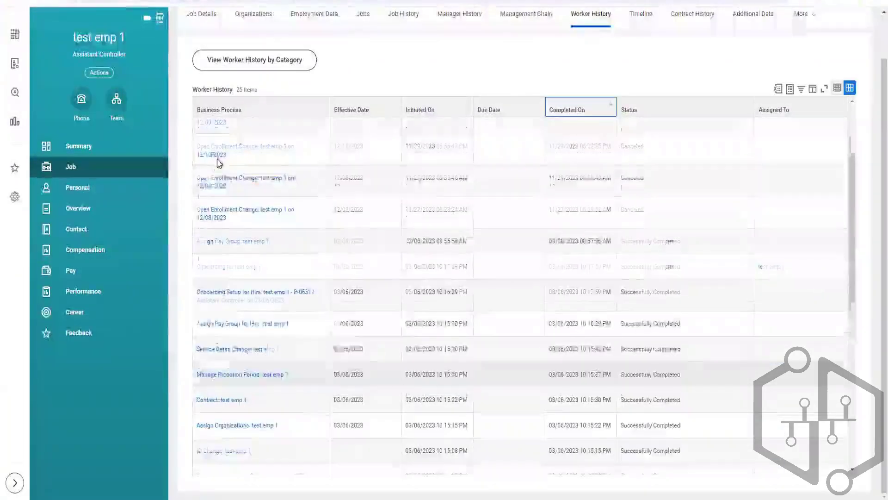
scroll(219, 163, "up", 2)
scroll(184, 185, "up", 2)
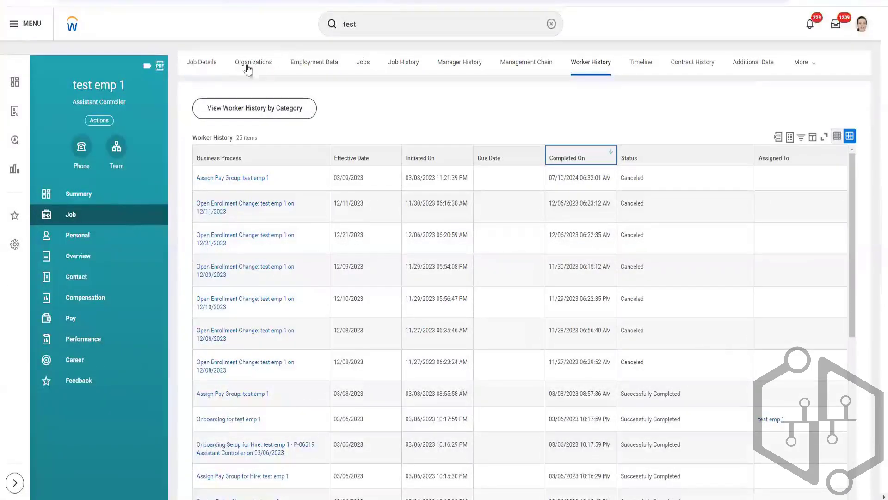
From the Job Details of test emp 1, open the Assistant Controller position in a new tab and expand its History.
left_click(206, 62)
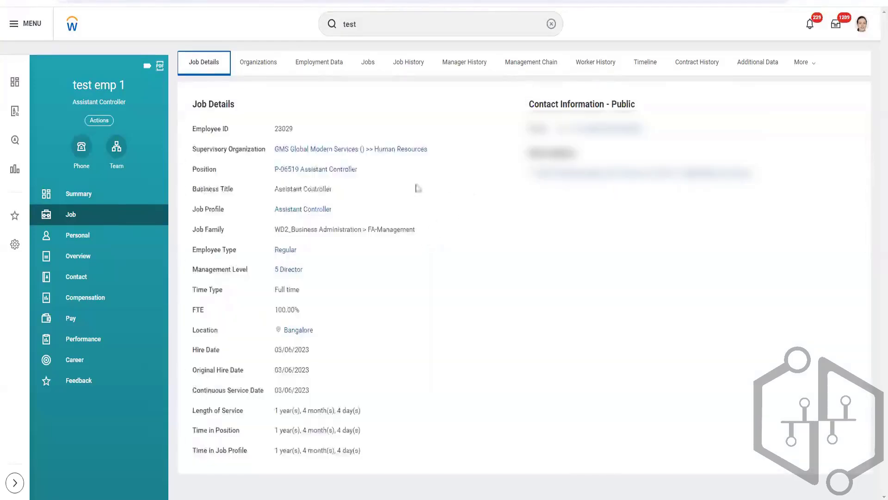
right_click(300, 170)
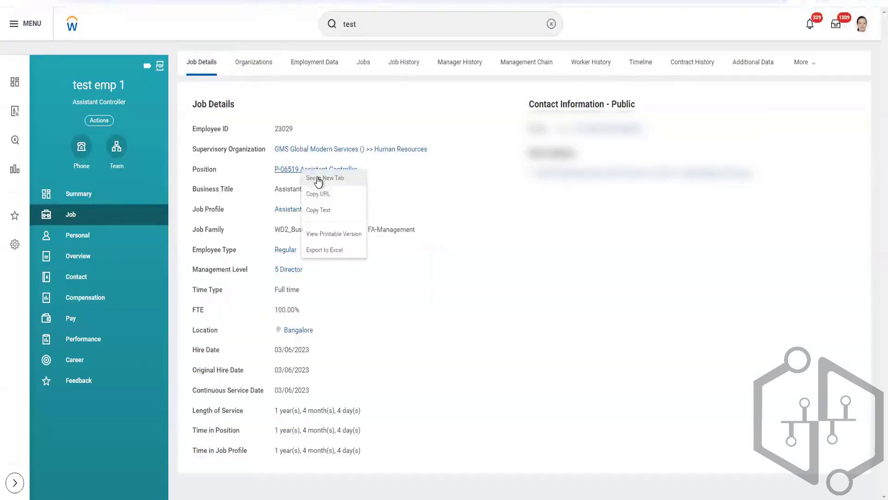
left_click(319, 180)
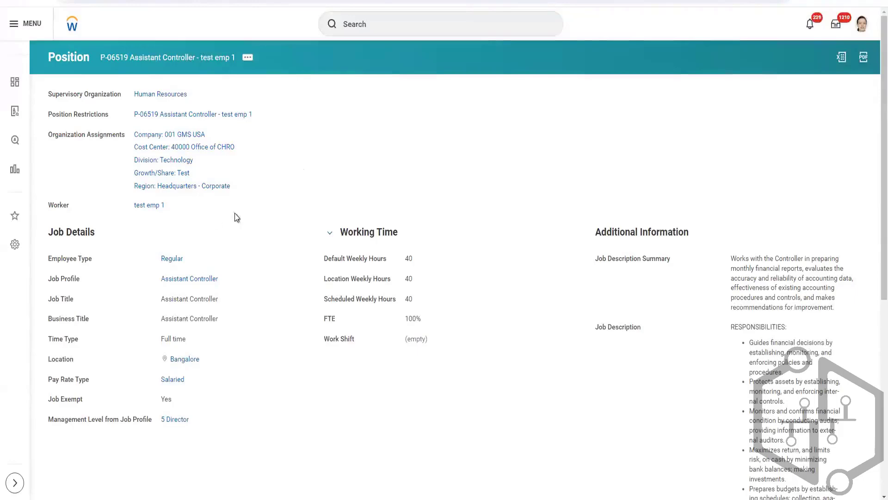
scroll(279, 206, "down", 7)
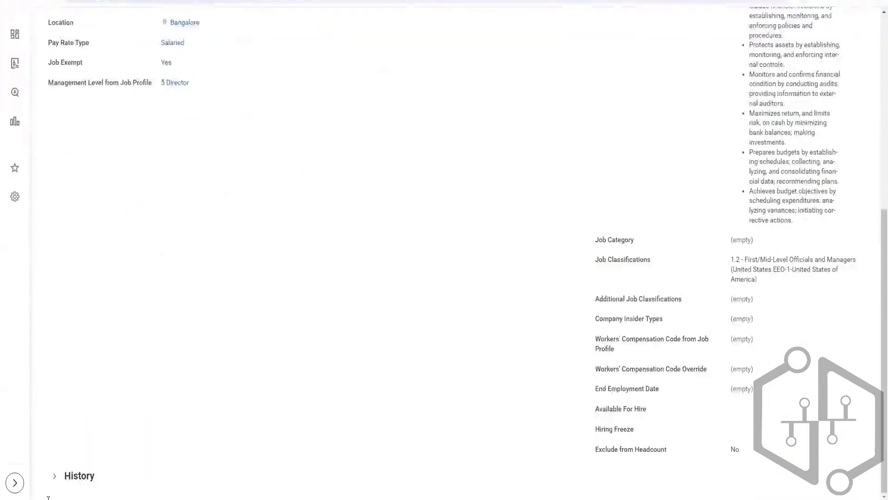
left_click(53, 476)
scroll(331, 259, "down", 5)
scroll(279, 301, "down", 2)
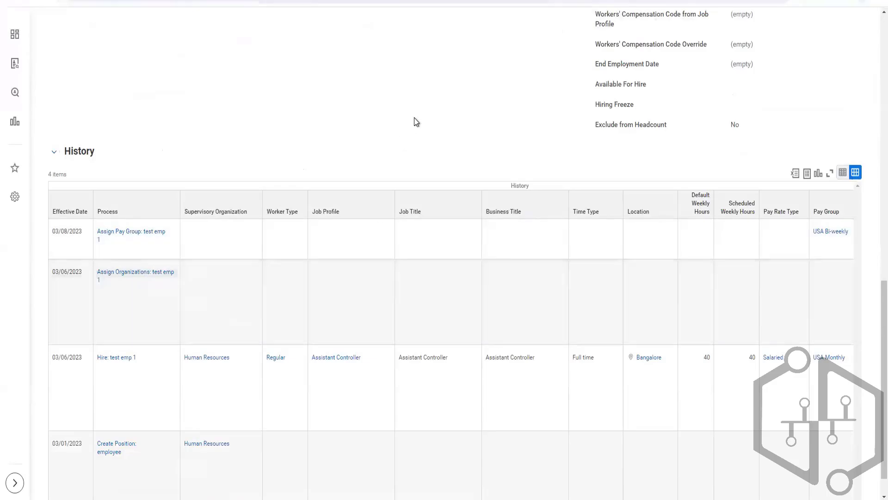
Look through the position's History and open the audit trail of its Human Resources supervisory organization in a new tab.
scroll(414, 118, "down", 1)
scroll(415, 117, "up", 3)
scroll(415, 117, "down", 3)
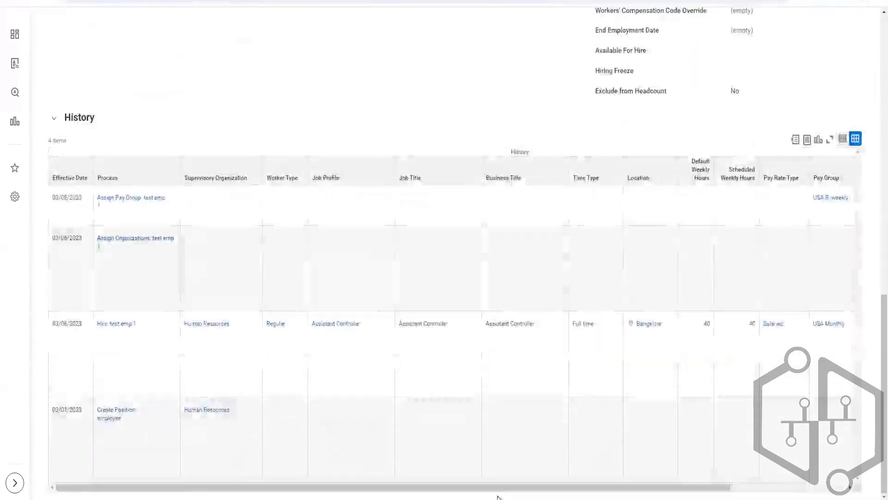
left_click_drag(514, 489, 133, 333)
scroll(201, 145, "up", 15)
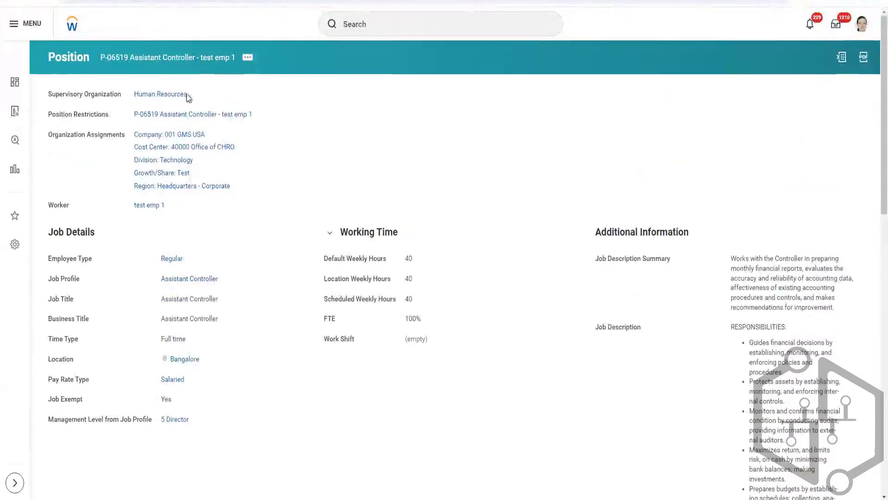
left_click(194, 95)
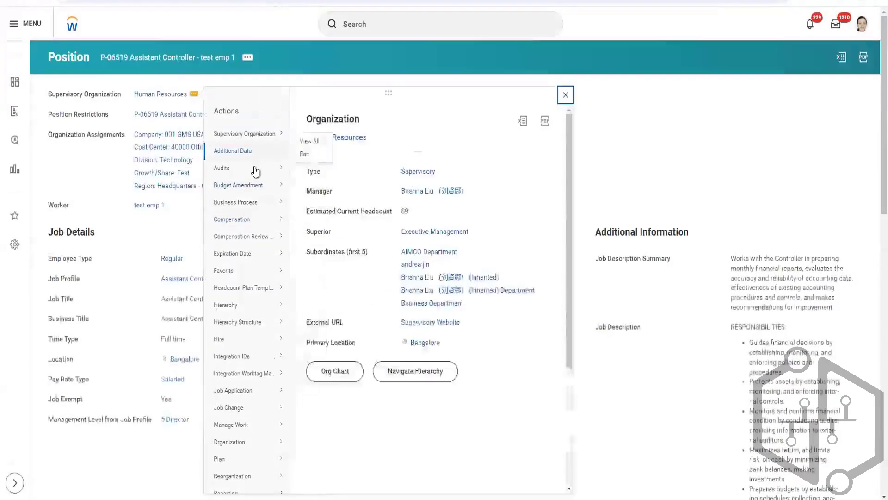
mouse_move(259, 171)
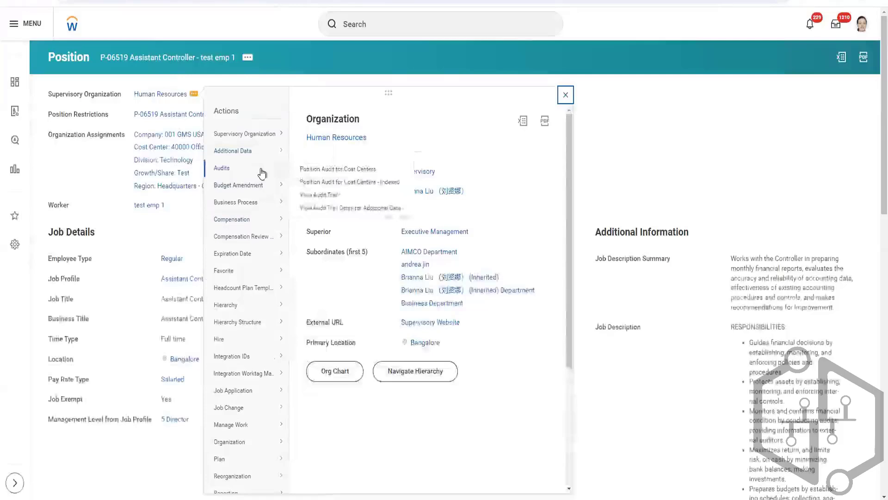
right_click(310, 198)
left_click(318, 206)
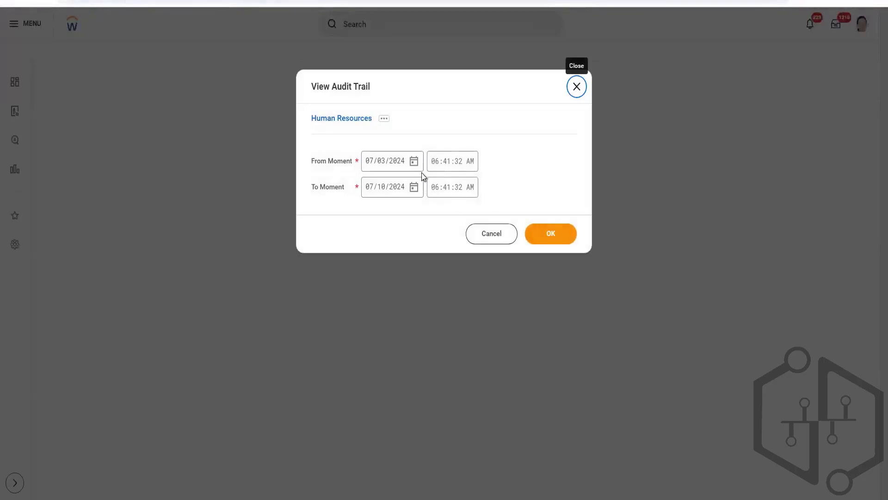
Run the Human Resources audit trail with a From Moment date of 01/01/2023.
left_click(369, 164)
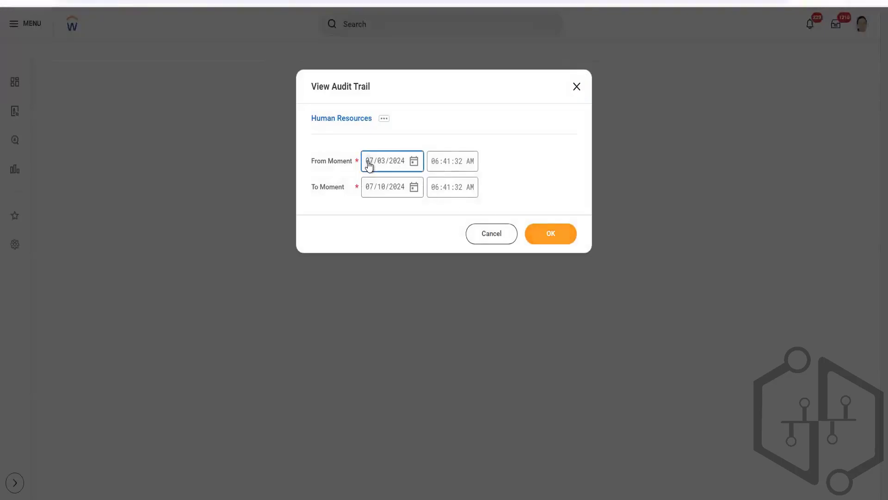
type("01/01/")
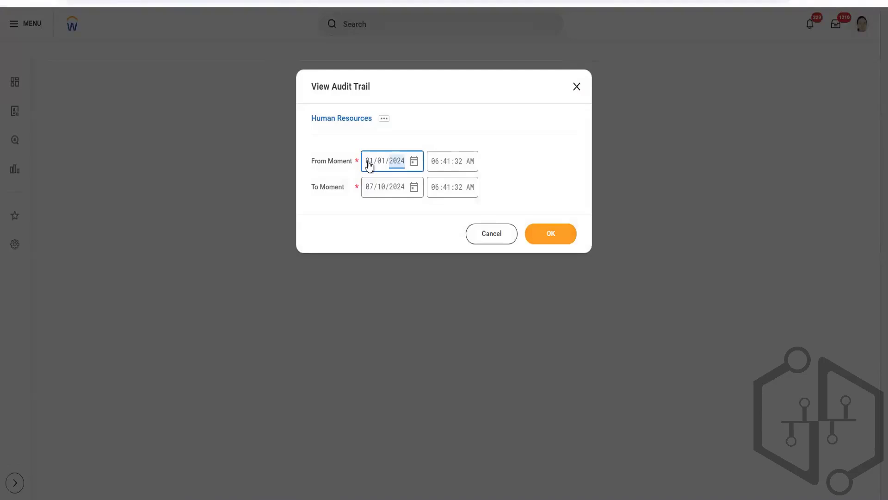
type("2023")
left_click(559, 238)
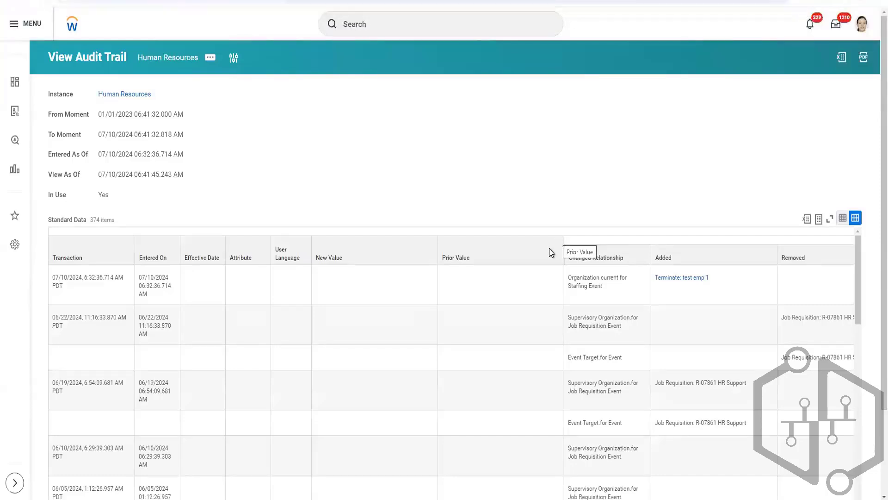
Examine the audit trail's Standard Data entries for transactions that could affect the termination of test emp 1.
scroll(624, 122, "down", 1)
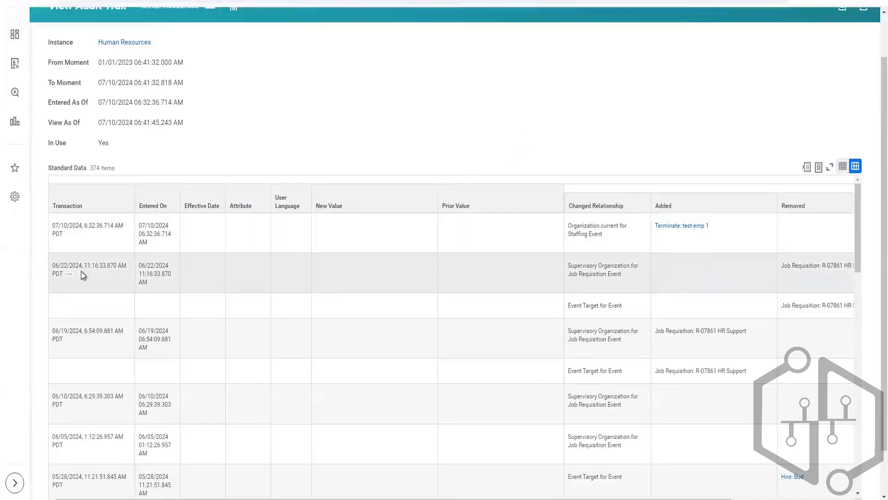
scroll(85, 280, "down", 1)
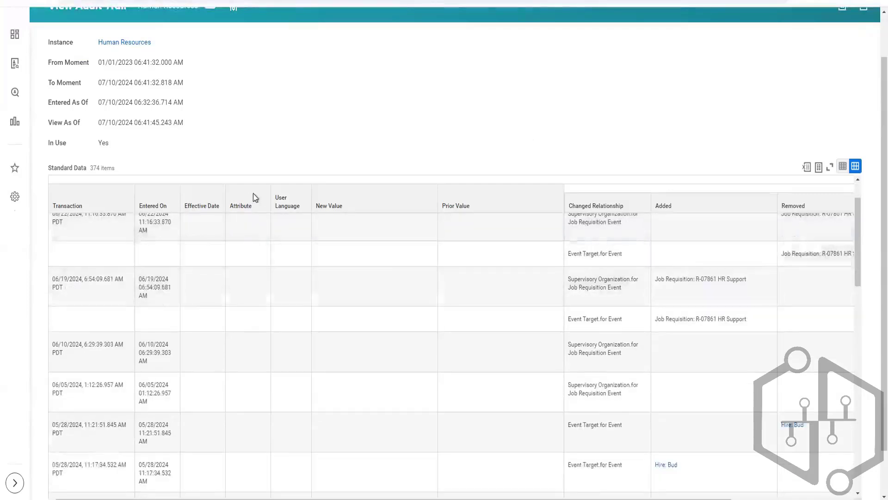
scroll(165, 286, "up", 2)
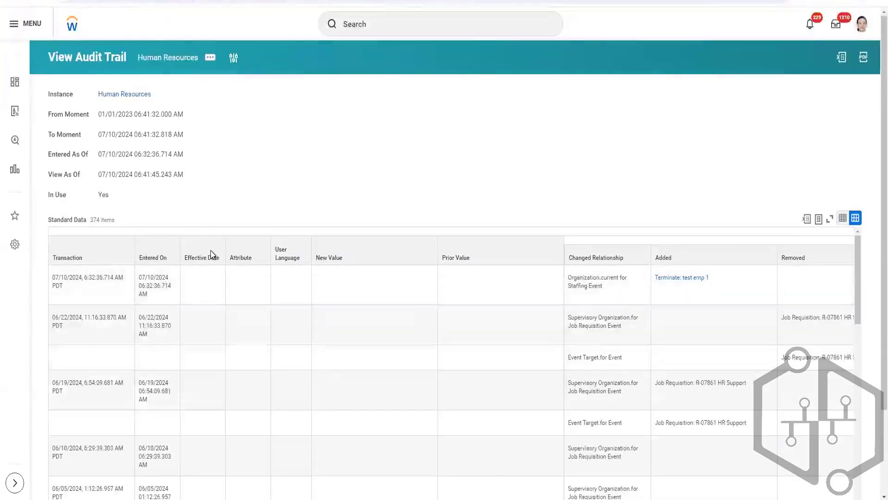
scroll(203, 309, "down", 10)
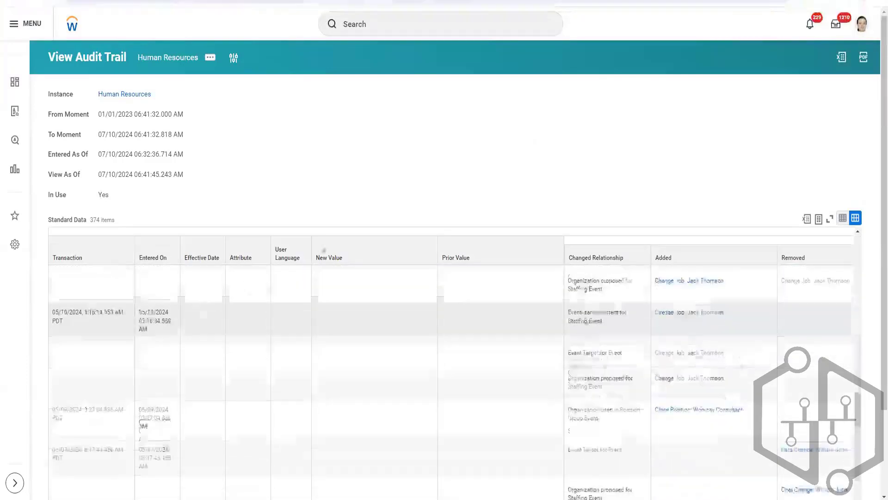
scroll(310, 274, "down", 4)
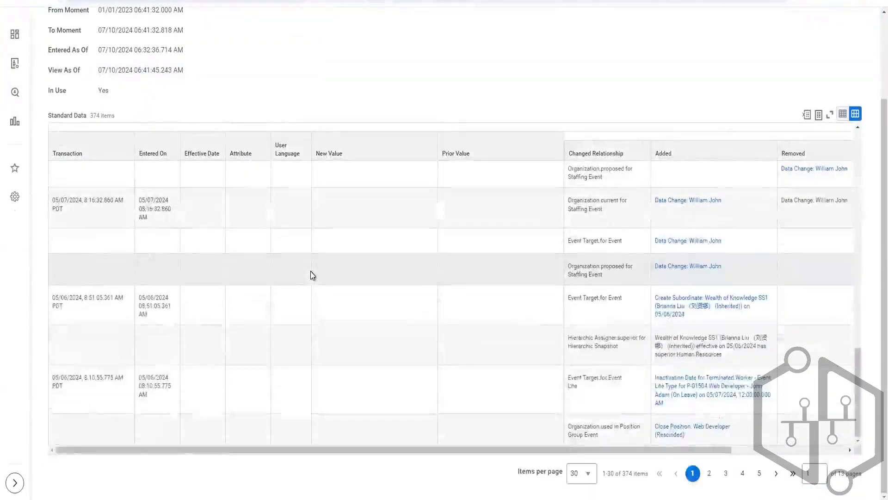
scroll(312, 272, "up", 9)
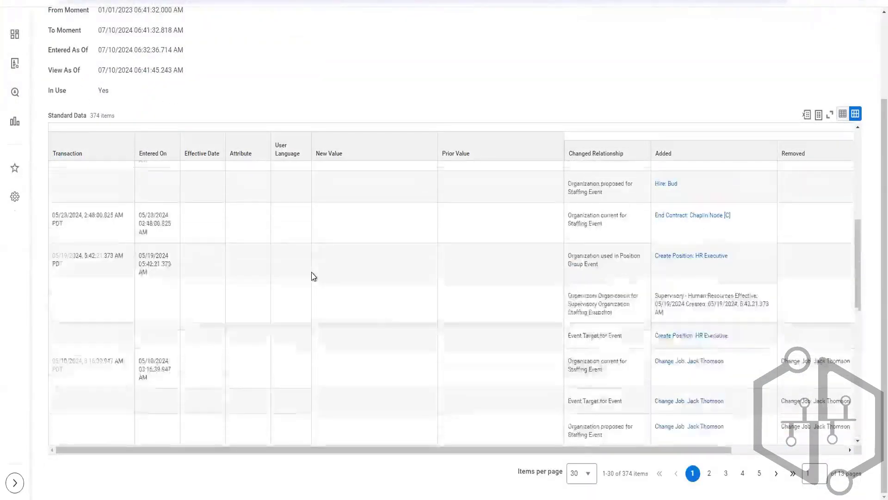
scroll(312, 272, "down", 9)
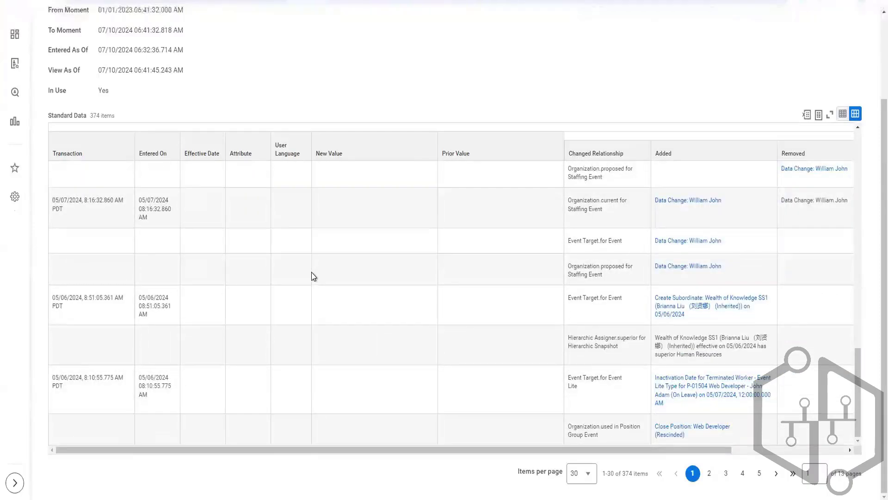
scroll(312, 272, "up", 10)
scroll(312, 272, "up", 5)
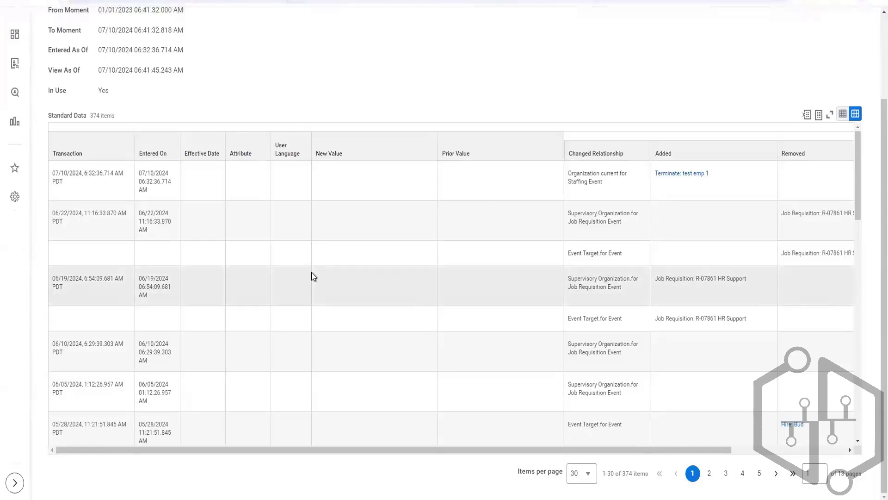
scroll(312, 272, "up", 2)
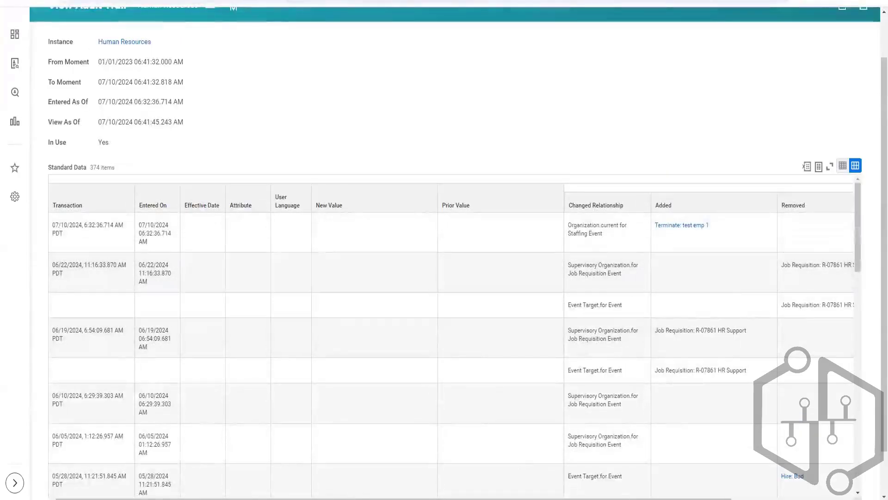
Switch to the termination workbook in Excel and set the Termination Date and Last Day of Work in row 6 to 7/6/2024.
mouse_move(330, 498)
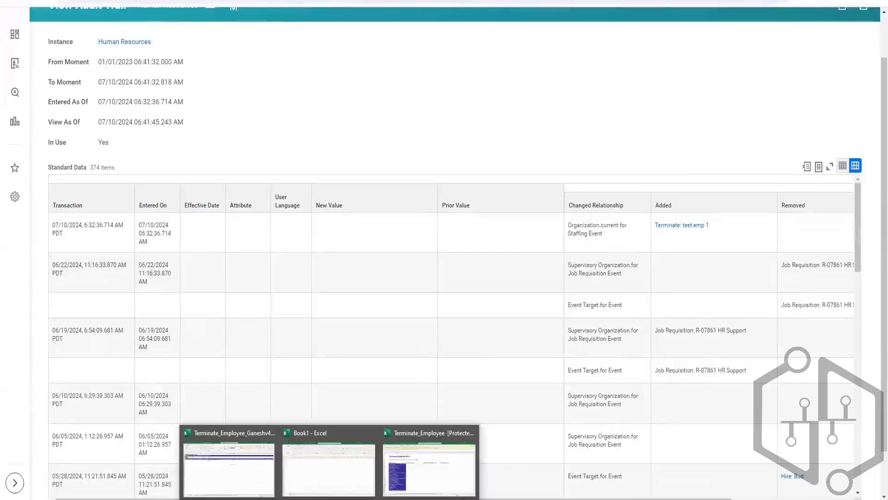
left_click(248, 469)
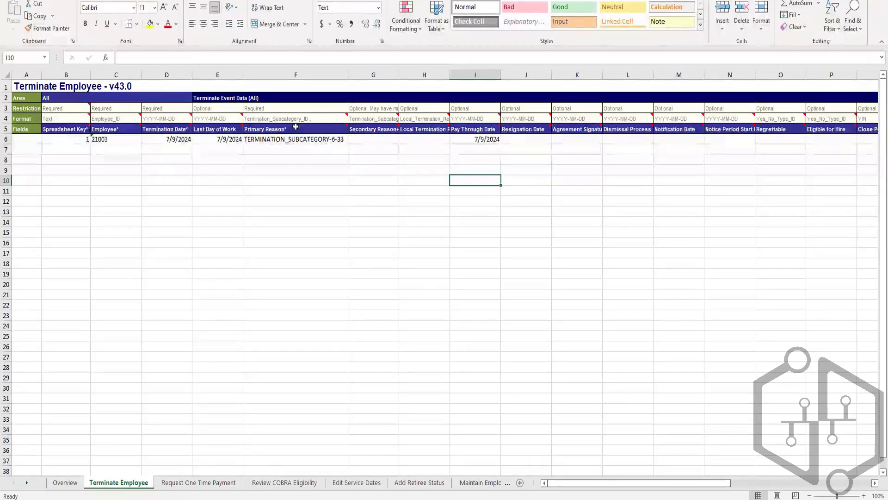
double_click(176, 139)
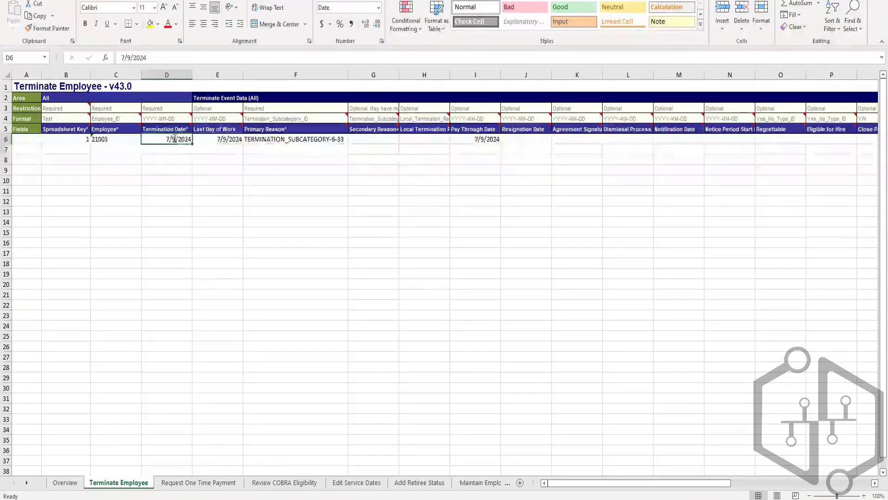
key("BackSpace")
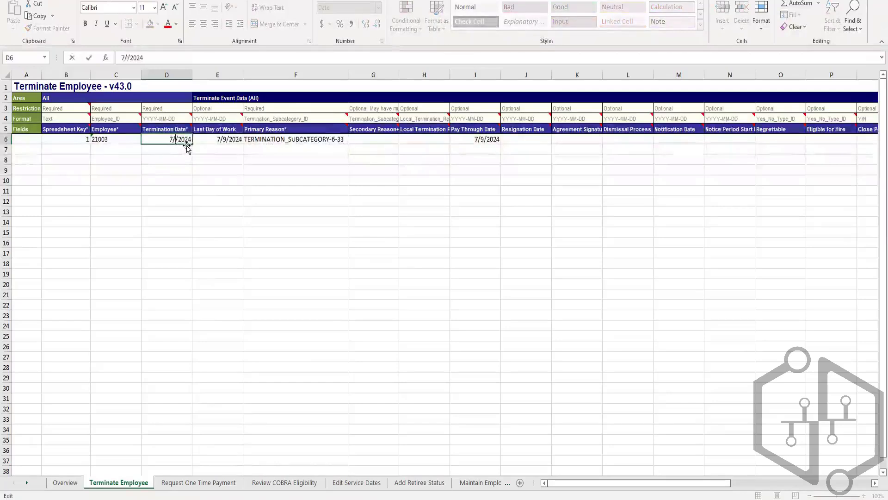
type("6")
left_click(225, 137)
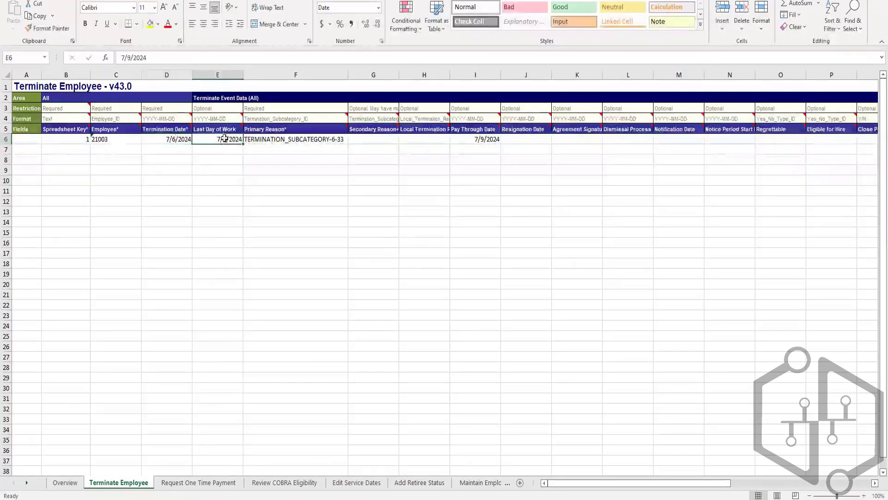
double_click(227, 139)
key("BackSpace")
type("6")
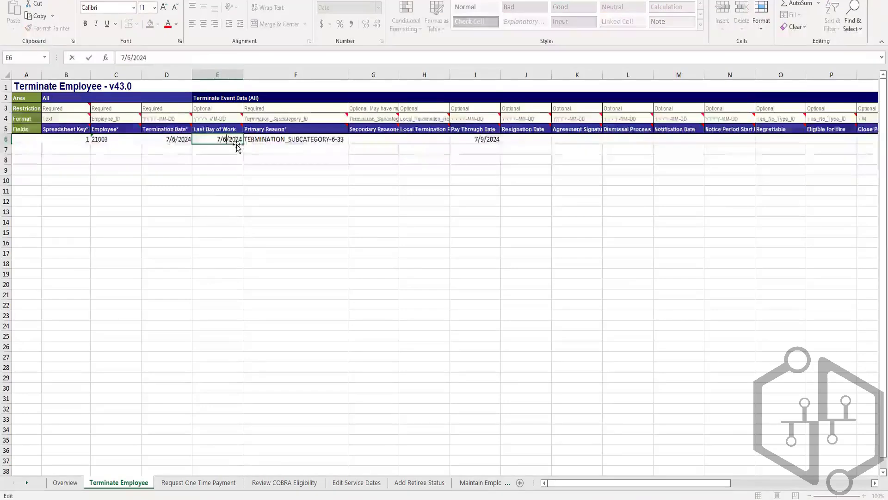
Set the Pay Through Date in row 6 to 7/6/2024 and save the workbook.
double_click(482, 138)
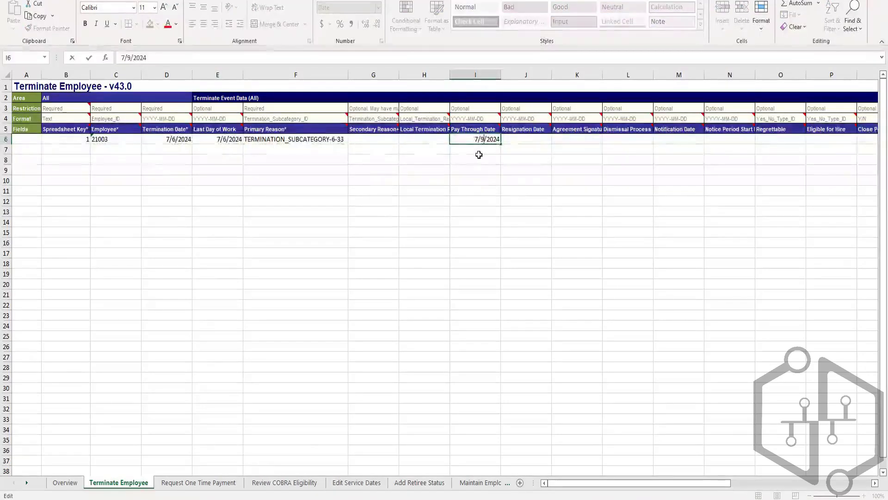
key("BackSpace")
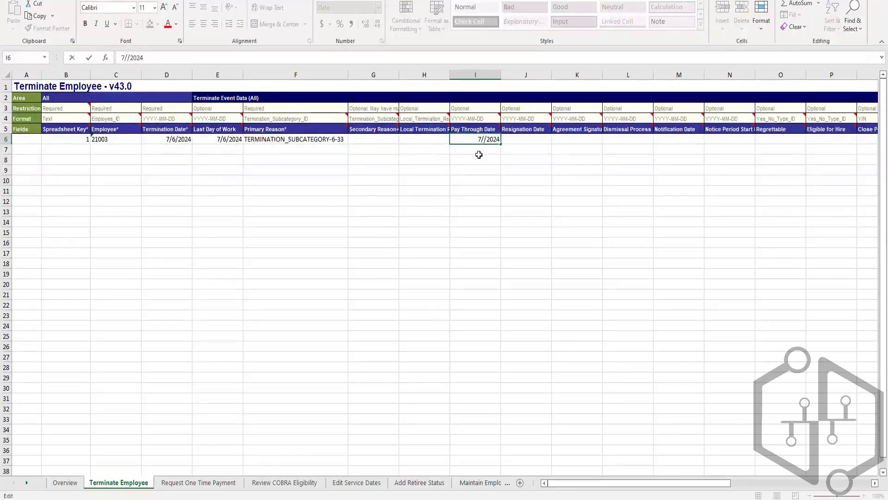
type("6")
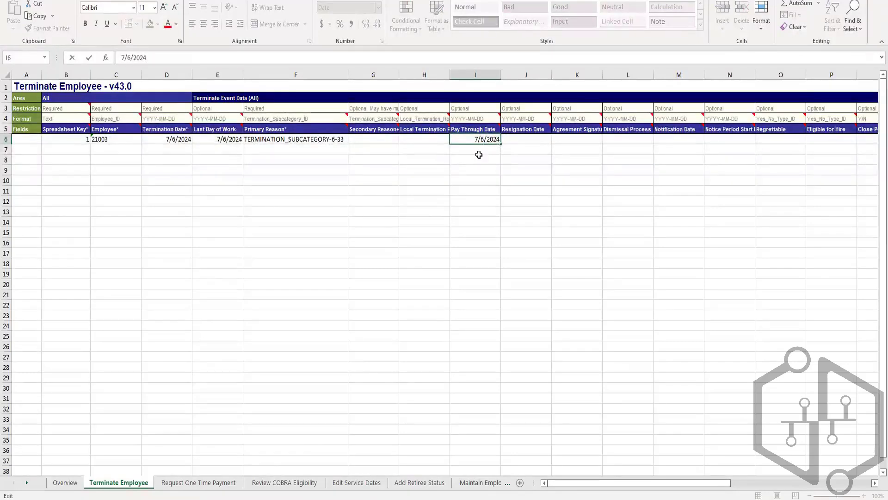
left_click(476, 178)
key("ctrl+s")
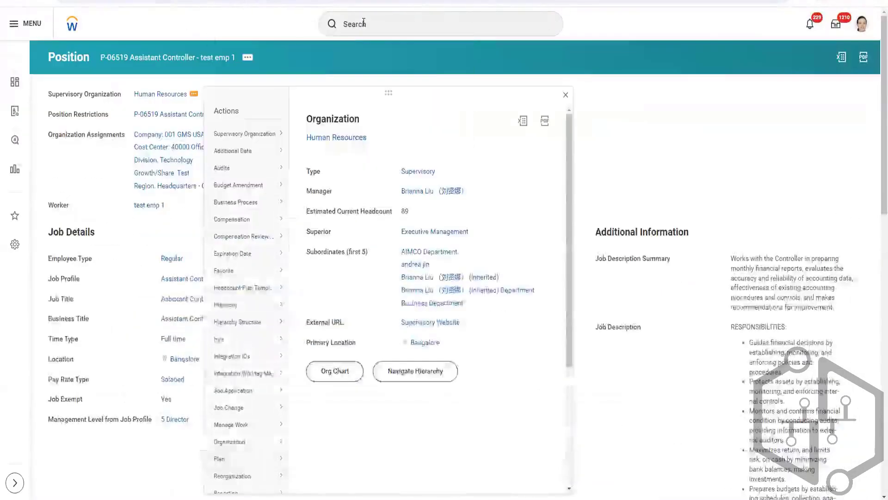
Switch back to Workday, search for "terminate employ", and open the Terminate Employee task.
left_click(362, 22)
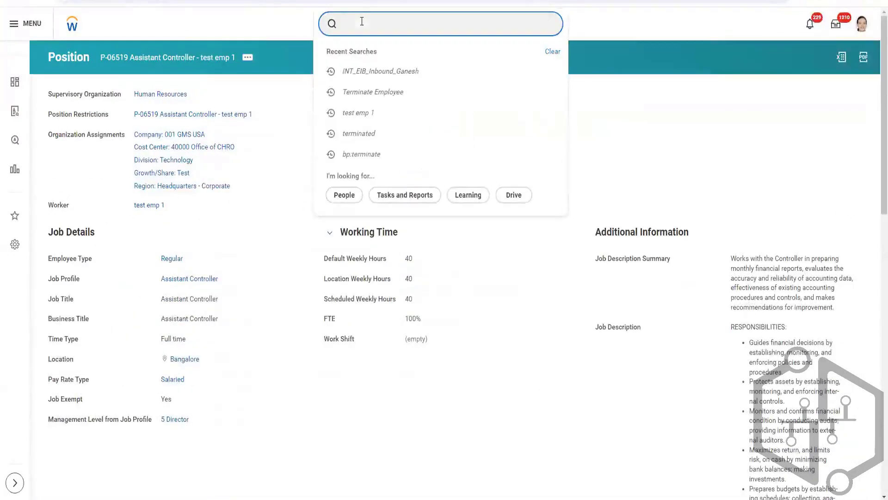
type("terminate employ")
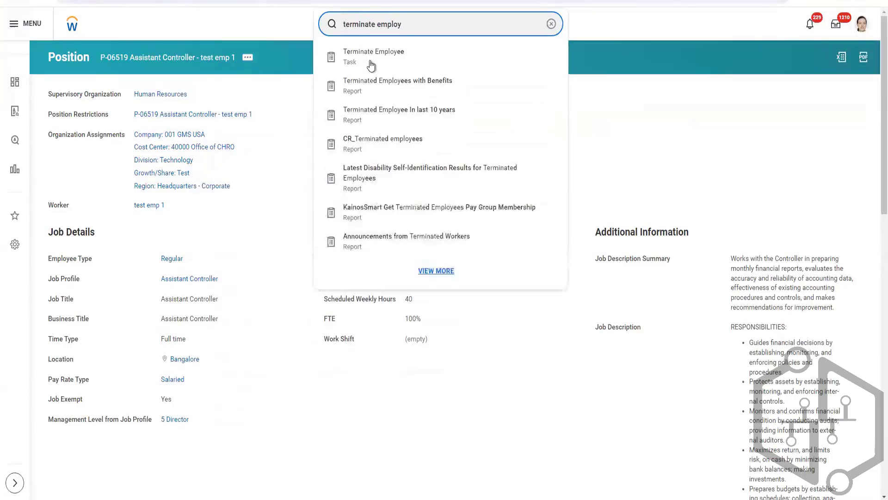
left_click(368, 62)
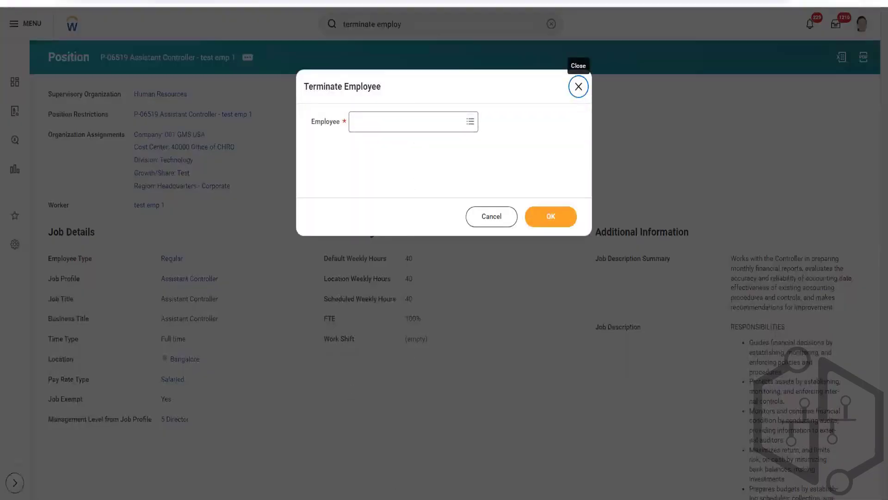
Switch to the termination workbook, check the Employee value in row 6, and return to Workday.
left_click(230, 482)
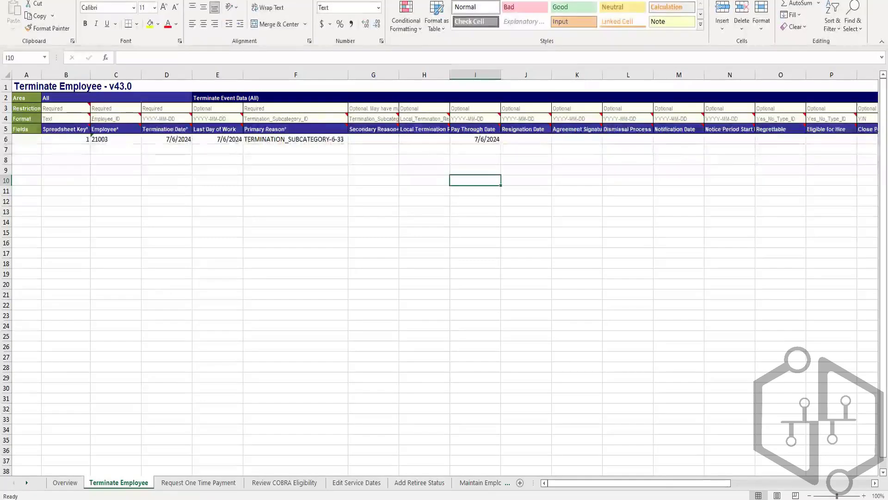
key("alt+Tab")
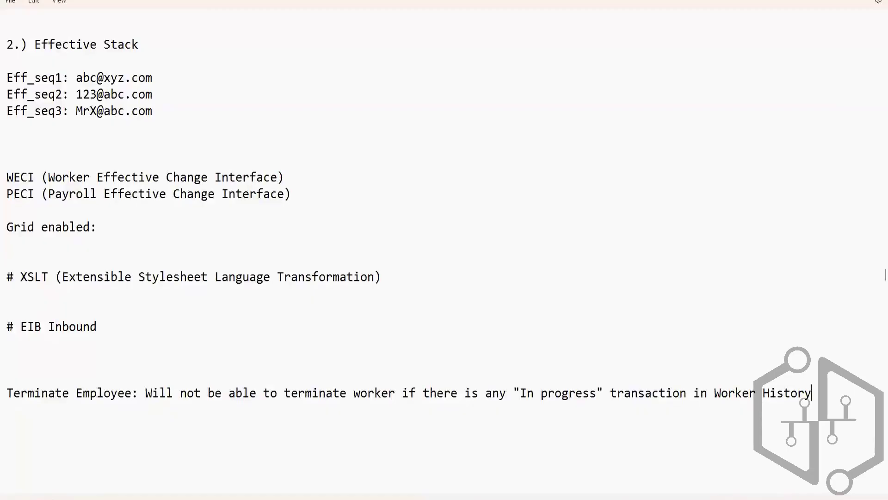
key("alt+Tab")
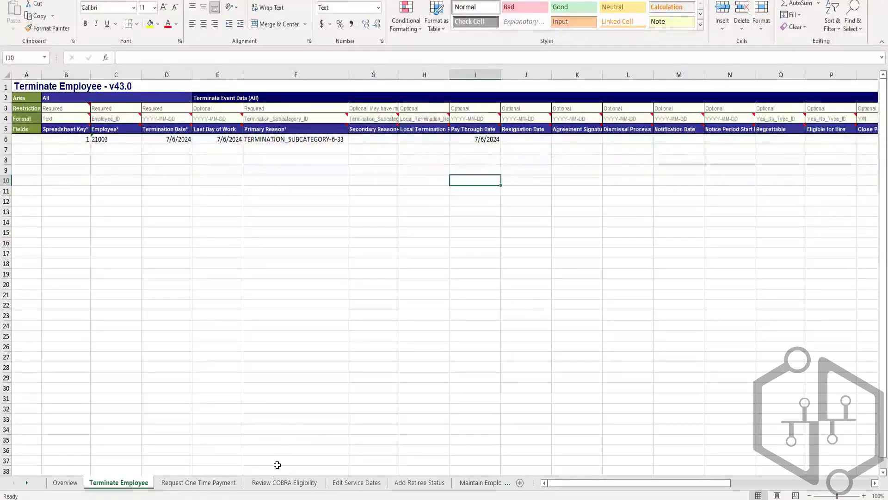
left_click(122, 142)
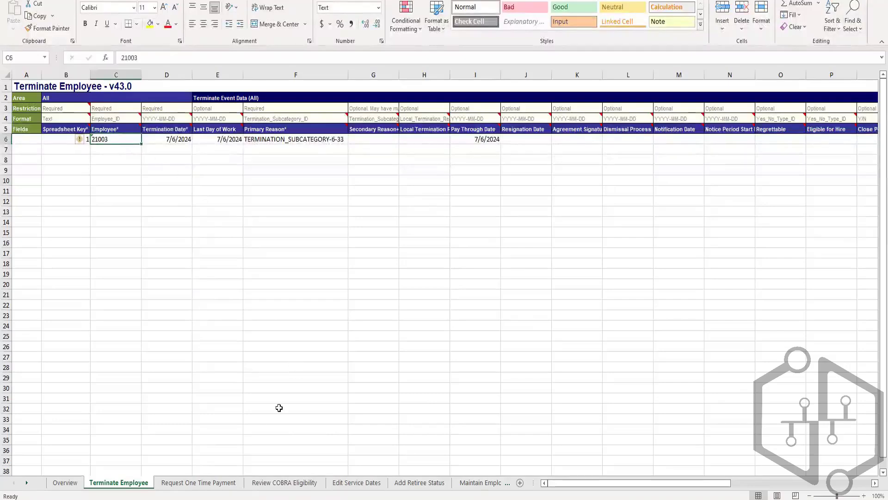
mouse_move(262, 498)
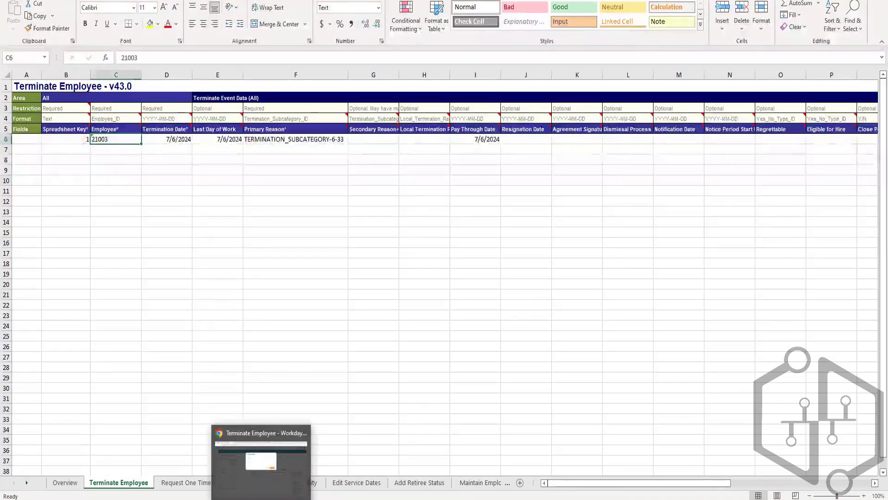
left_click(261, 463)
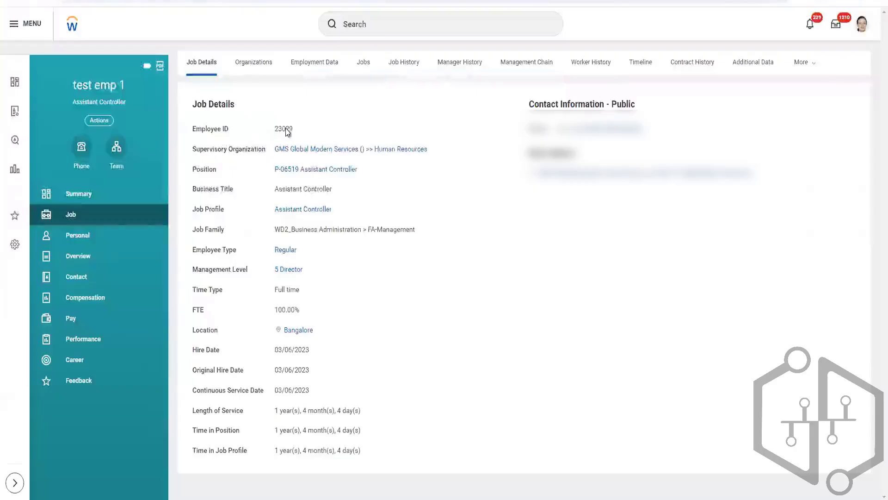
Copy test emp 1's Employee ID from the Workday profile and replace the Employee value in row 6 of the termination workbook with it.
double_click(283, 128)
key("ctrl+c")
left_click(342, 499)
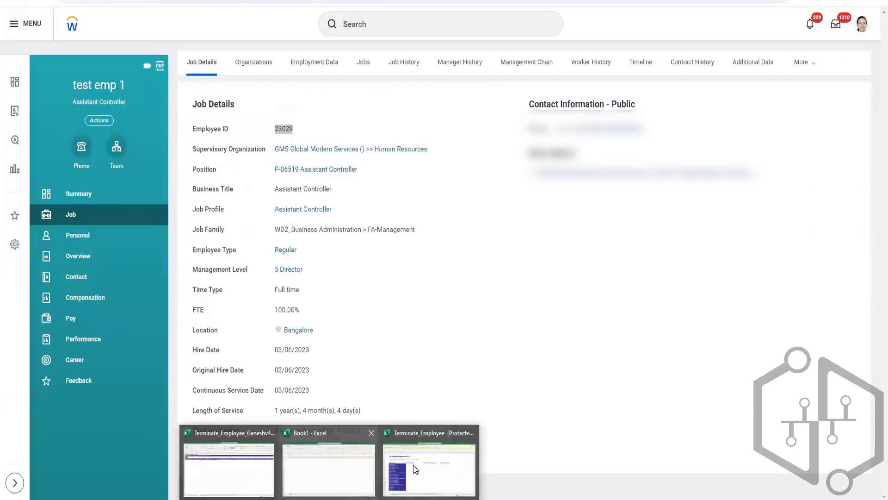
left_click(262, 457)
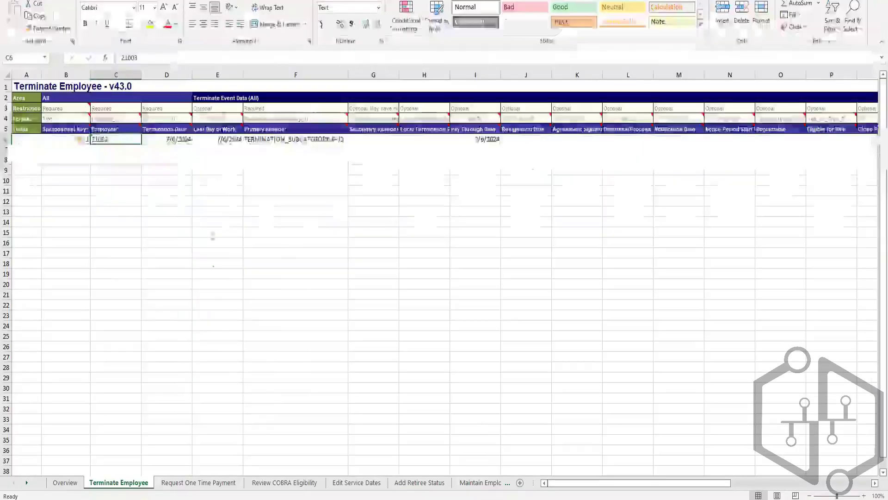
double_click(93, 140)
double_click(93, 140)
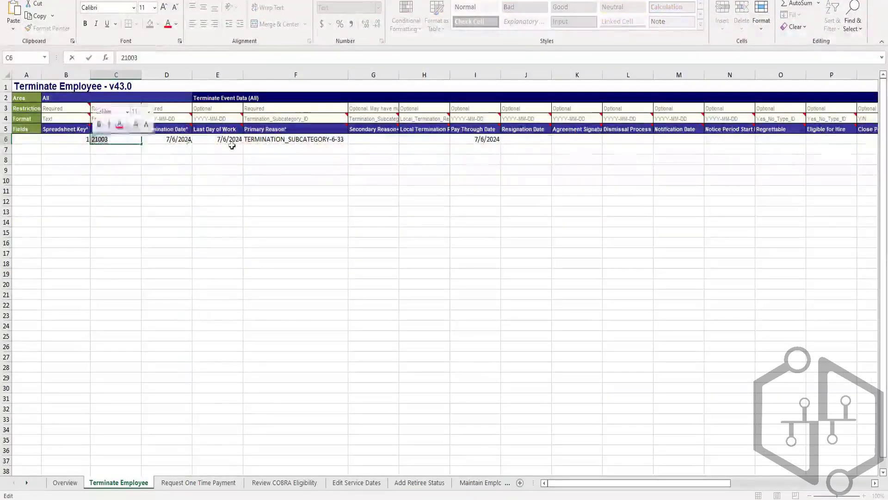
key("ctrl+v")
left_click(167, 171)
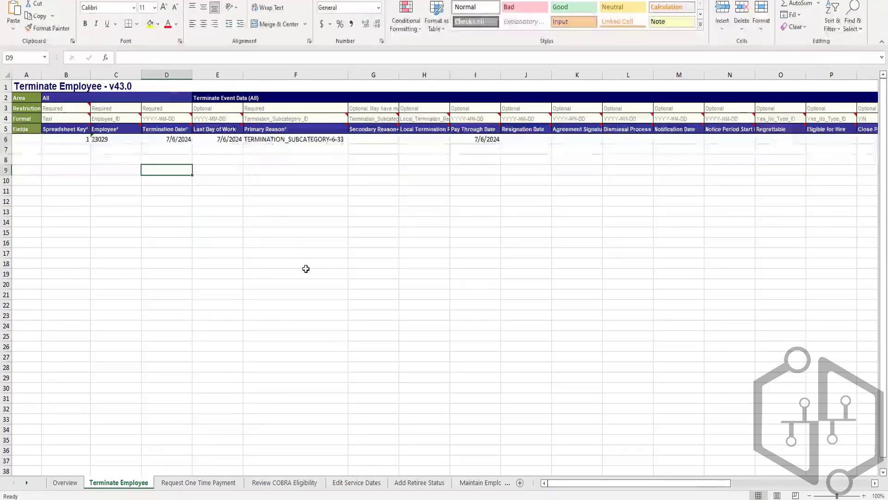
Switch back to Workday, close the error details, and open the Schedule an Integration form for INT_EIB_Inbound_Ganesh.
key("alt+Tab")
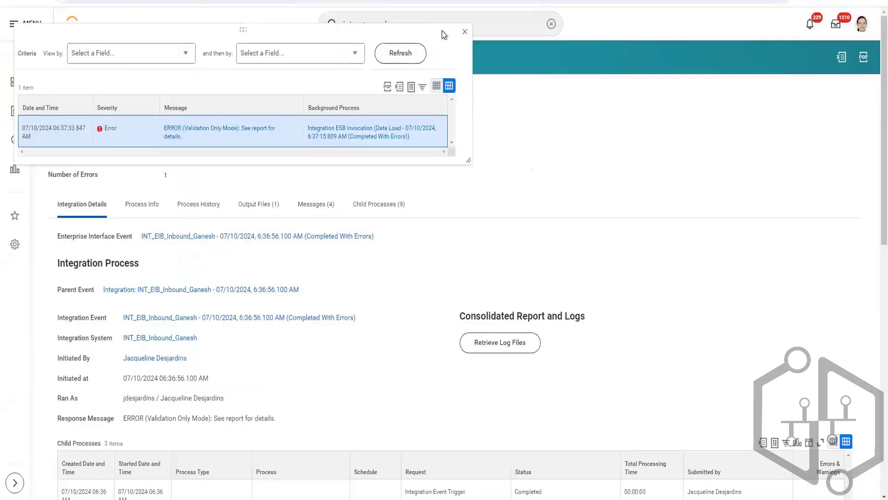
left_click(465, 34)
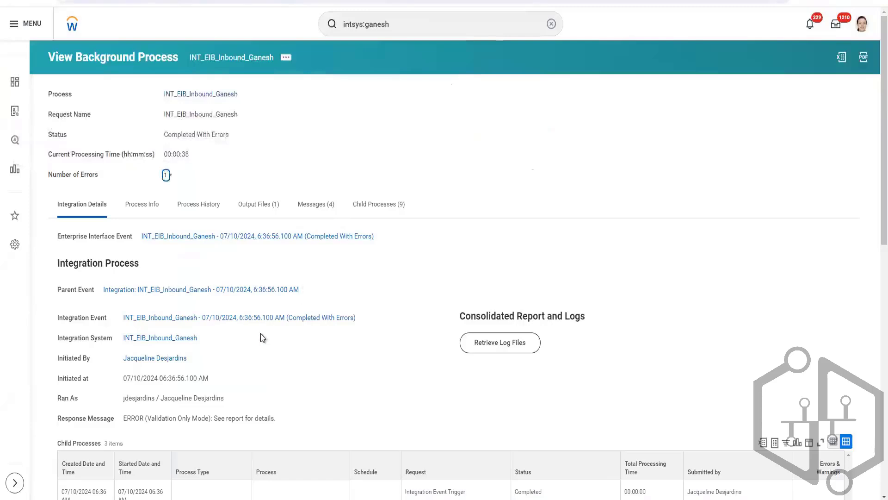
left_click(204, 338)
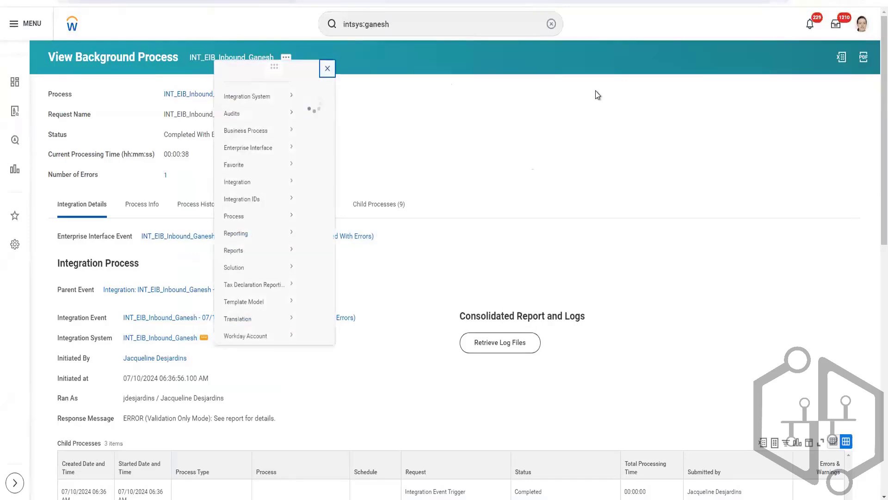
mouse_move(280, 191)
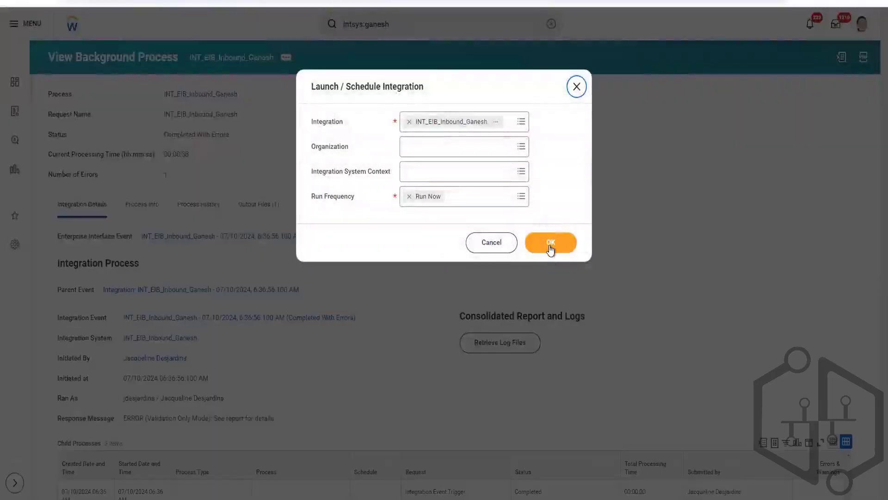
left_click(551, 249)
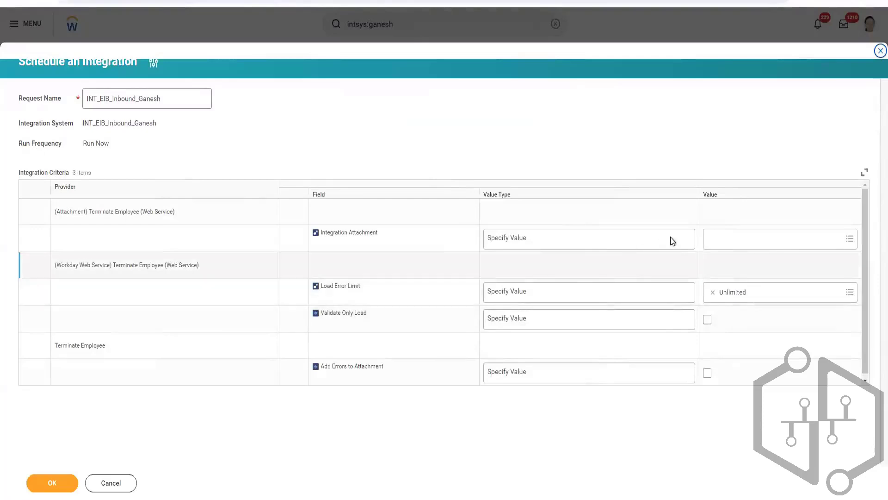
Create an integration attachment from Terminate_Employee_Ganeshv43.0.xlsx for the Integration Attachment criterion.
left_click(718, 240)
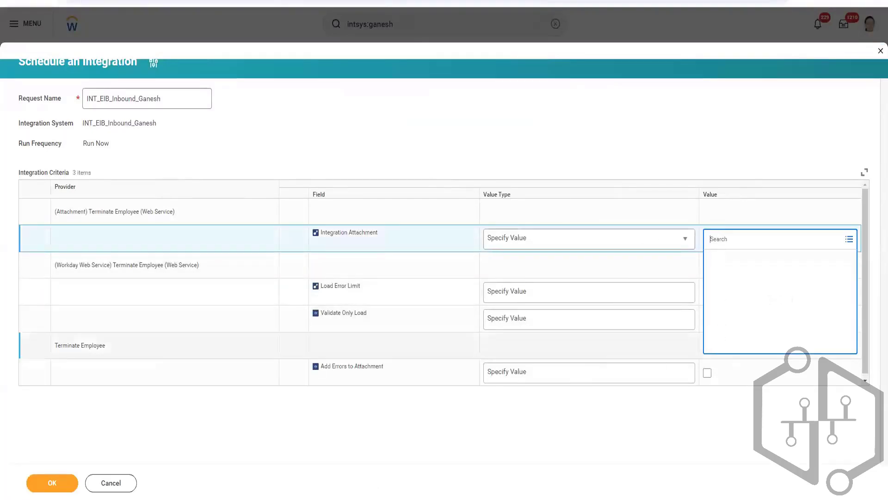
mouse_move(376, 486)
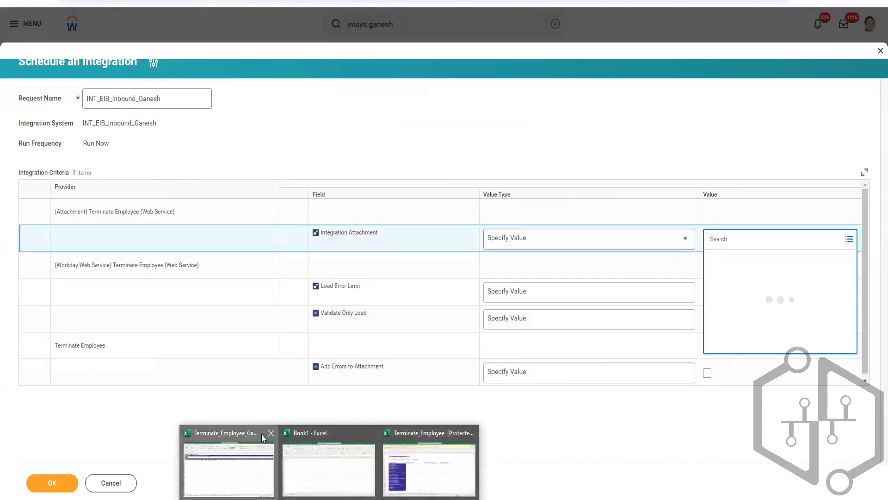
left_click(260, 460)
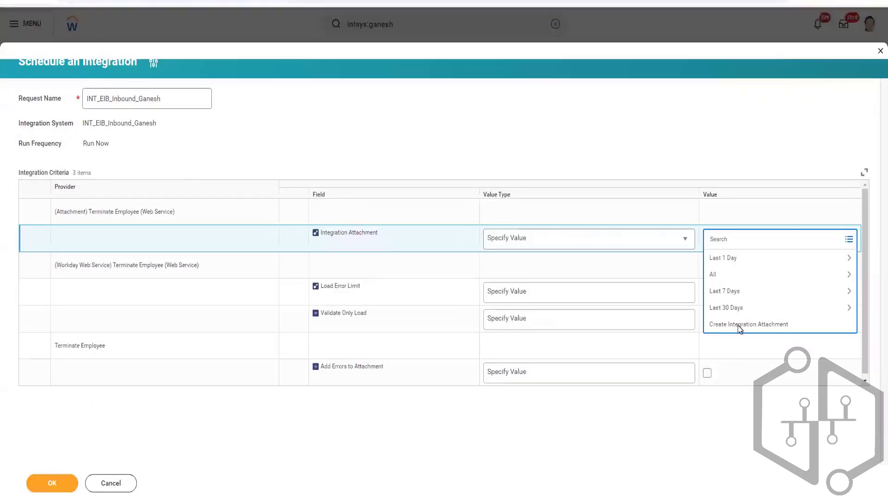
left_click(739, 325)
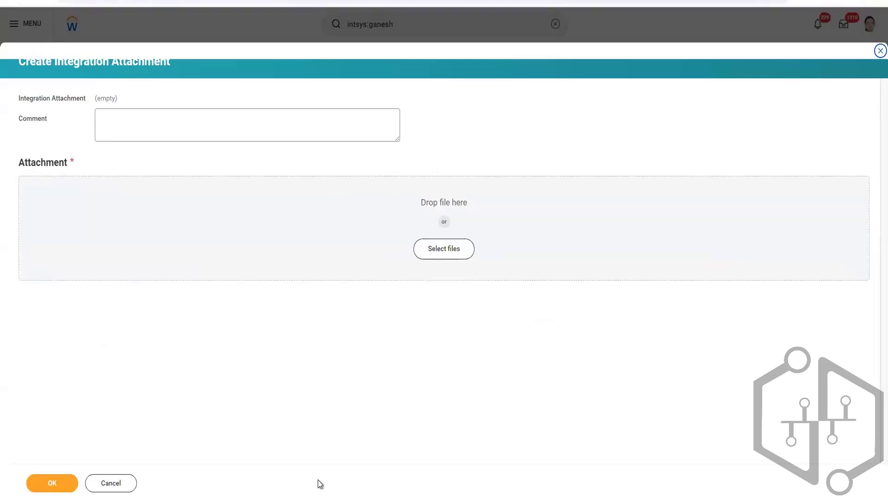
left_click(376, 245)
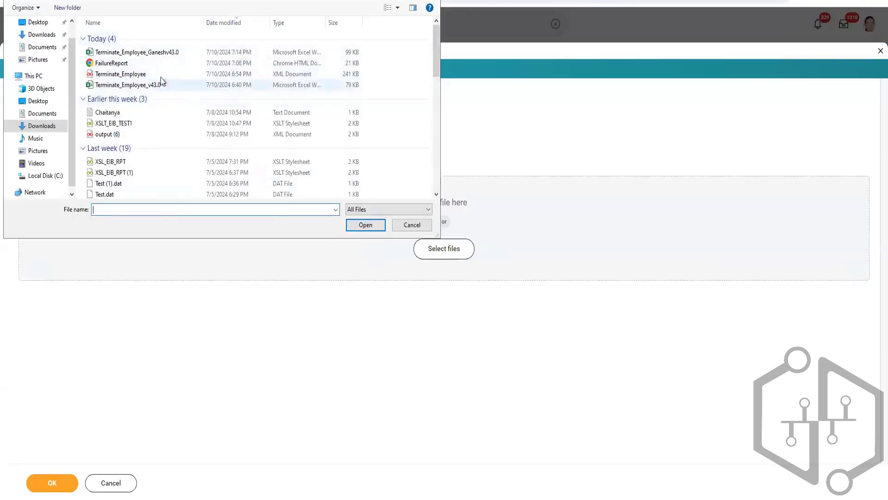
left_click(168, 53)
left_click(365, 225)
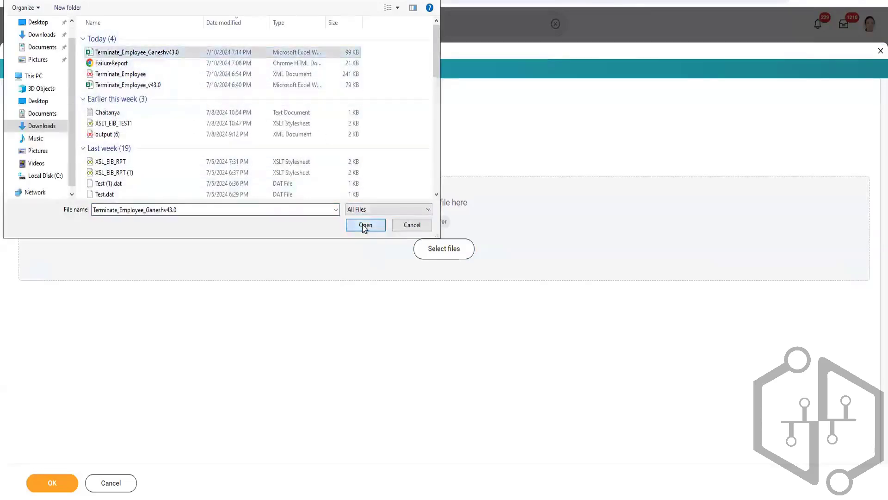
left_click(62, 483)
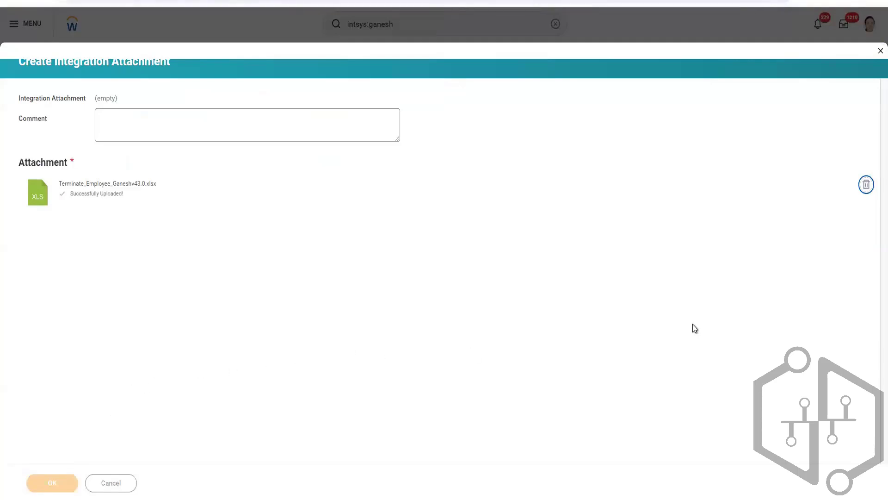
Run the integration with Validate Only Load enabled and refresh its background process until processing finishes.
left_click(707, 327)
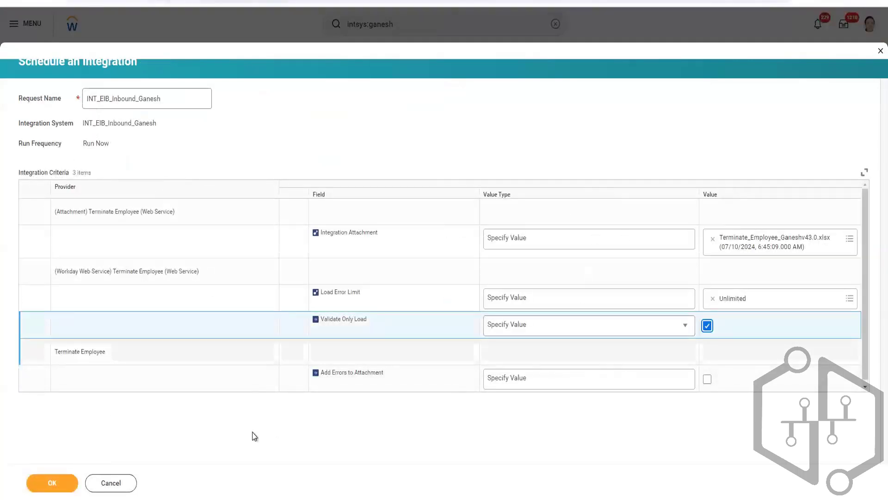
left_click(65, 482)
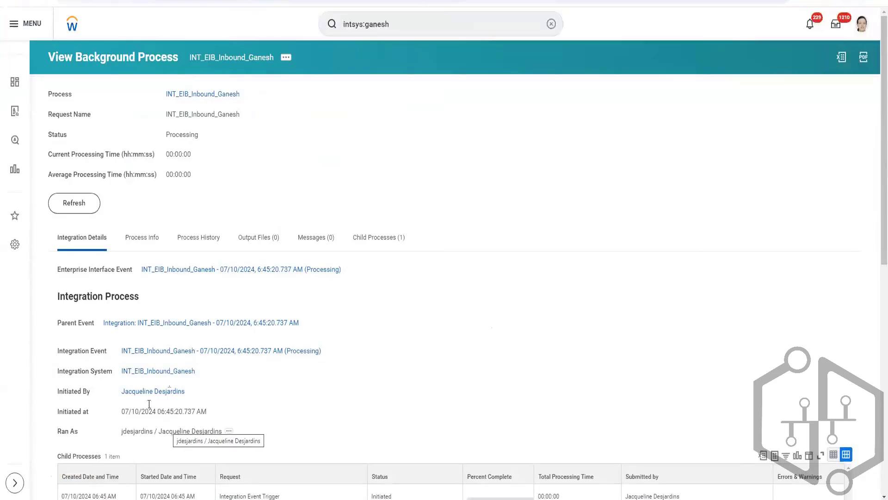
left_click(89, 207)
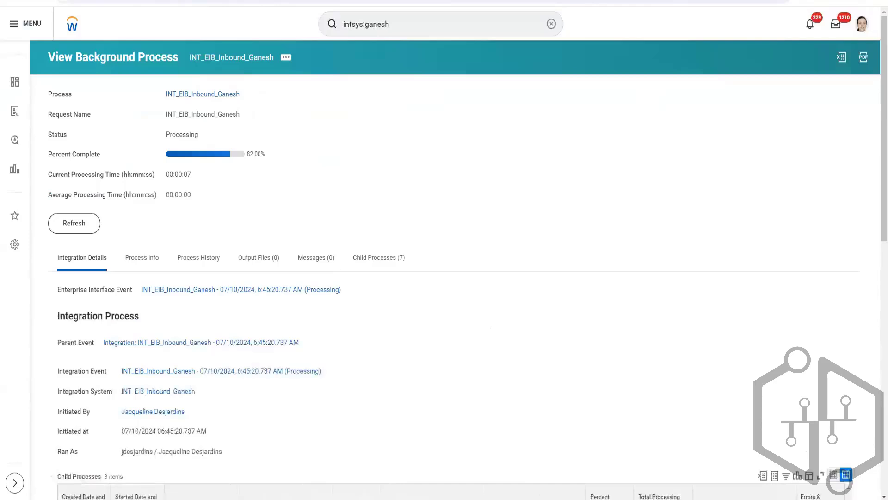
left_click(75, 228)
left_click(83, 226)
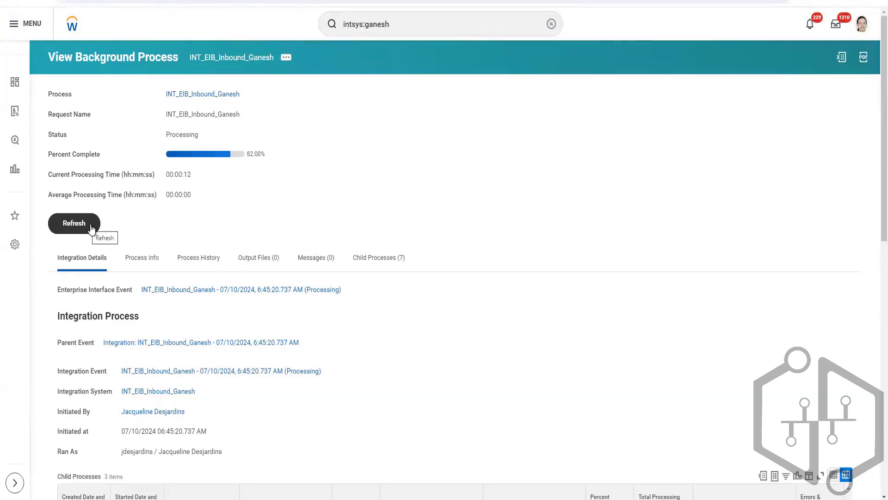
left_click(91, 228)
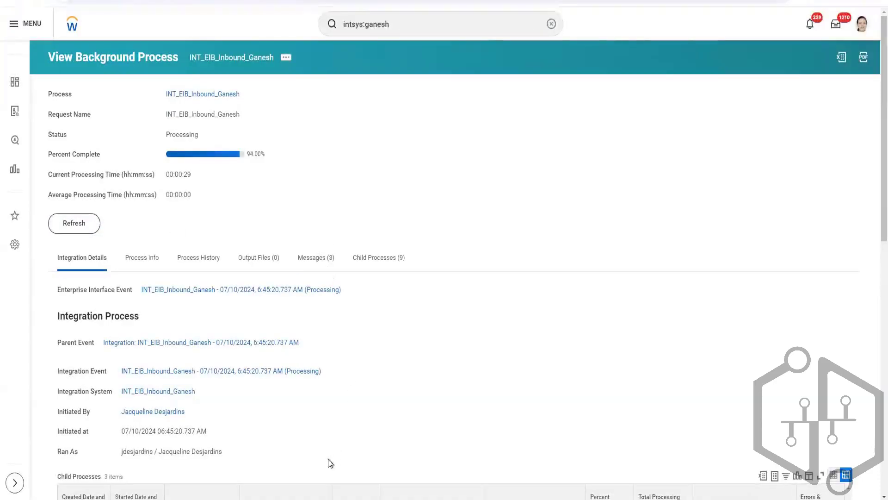
left_click(93, 227)
left_click(69, 225)
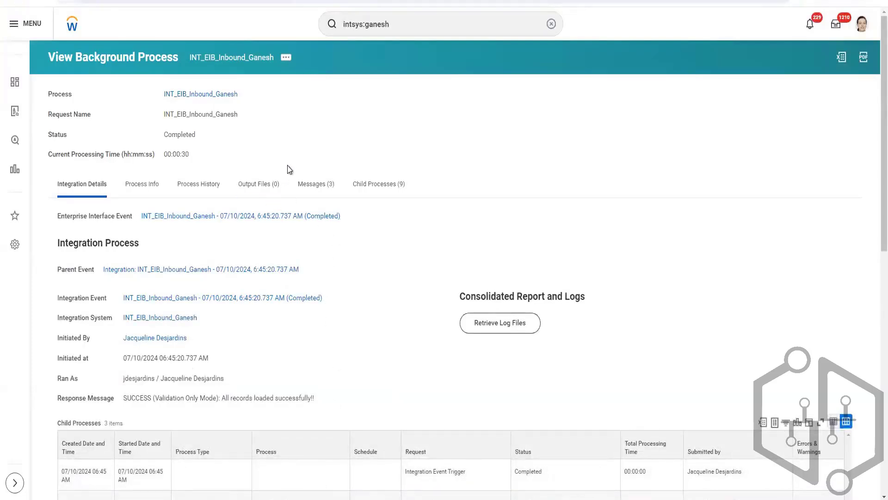
Check the Status field of the INT_EIB_Inbound_Ganesh background process.
left_click_drag(164, 135, 195, 136)
mouse_move(329, 499)
left_click(238, 469)
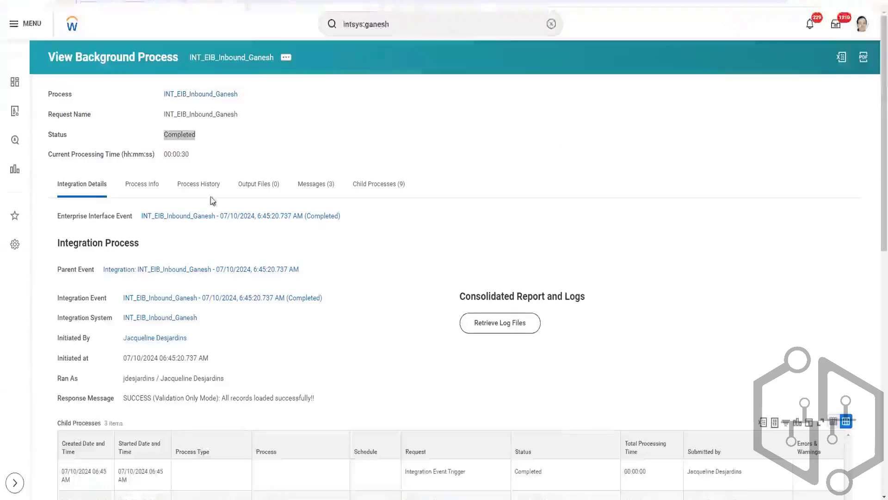
double_click(178, 136)
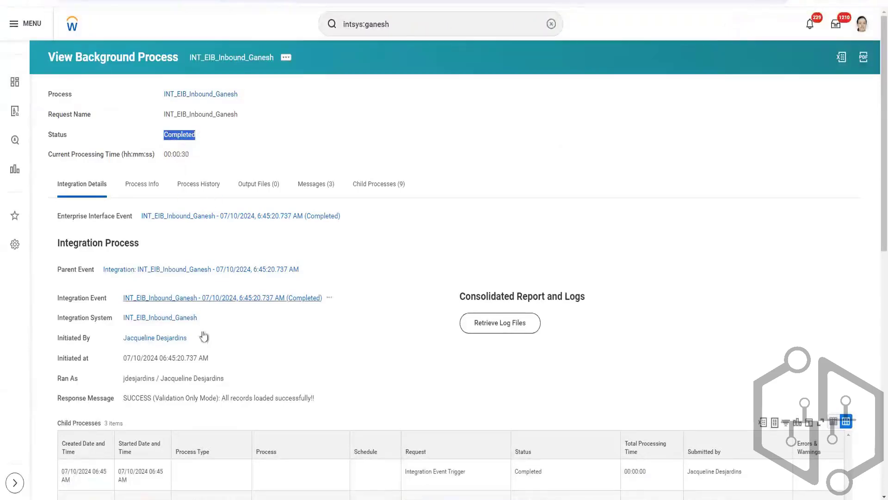
Relaunch the validated INT_EIB_Inbound_Ganesh integration event with Validate Only Load disabled.
left_click(329, 299)
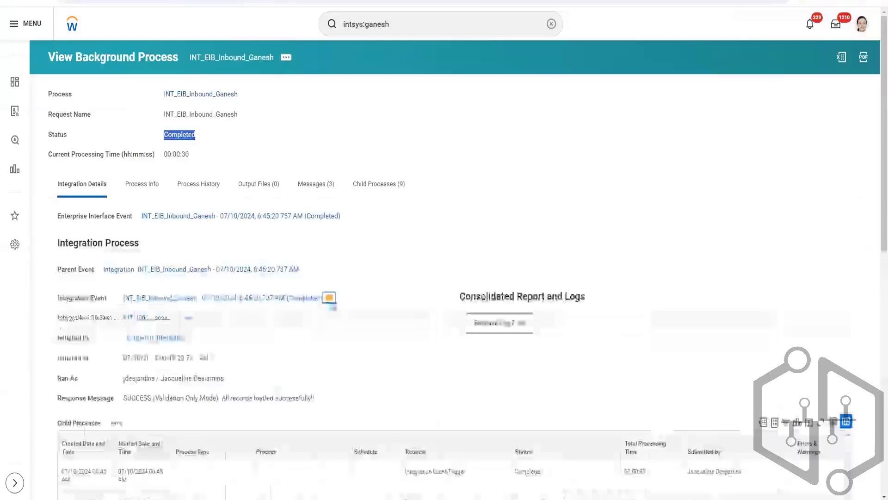
left_click(330, 297)
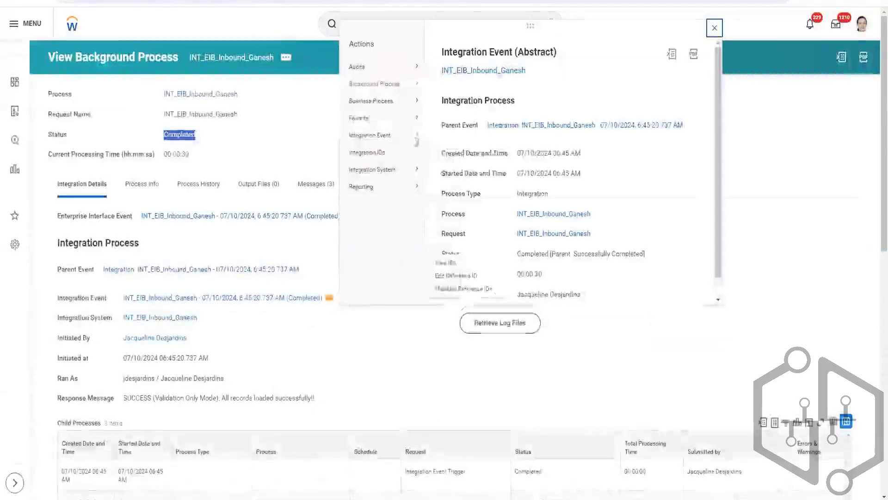
mouse_move(414, 135)
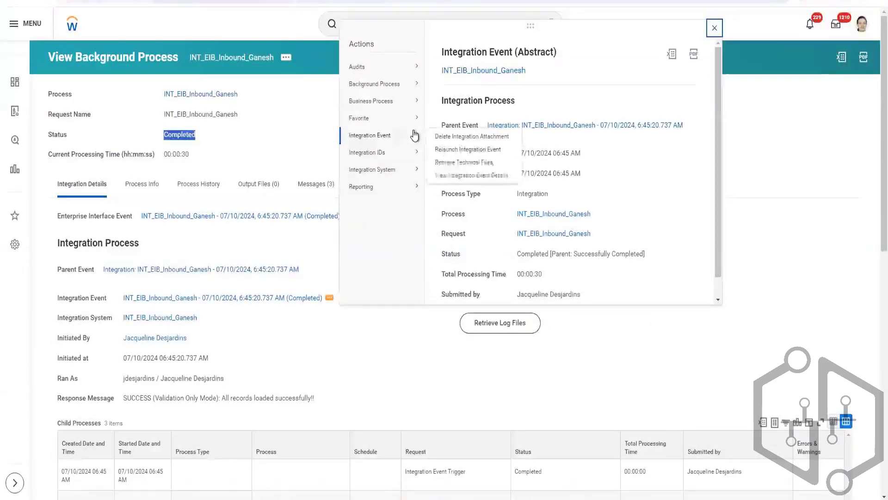
left_click(454, 150)
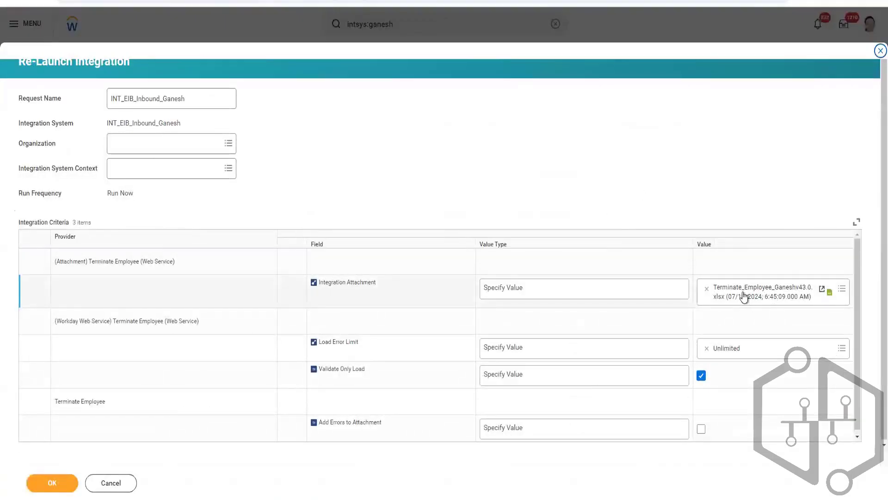
left_click(701, 378)
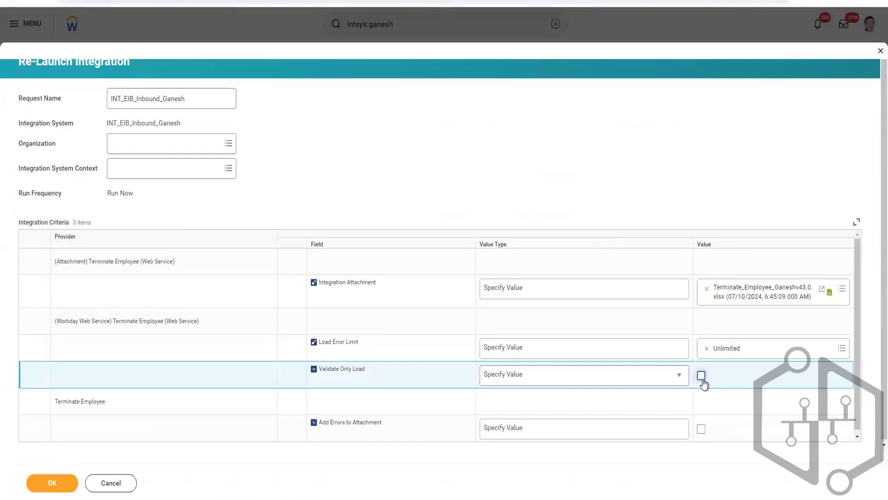
left_click(66, 488)
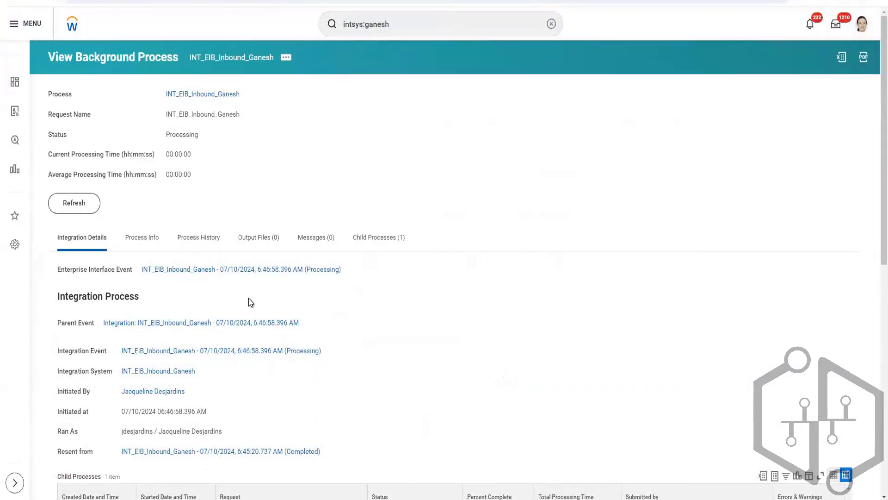
Refresh the relaunched integration's background process until processing finishes.
left_click(74, 202)
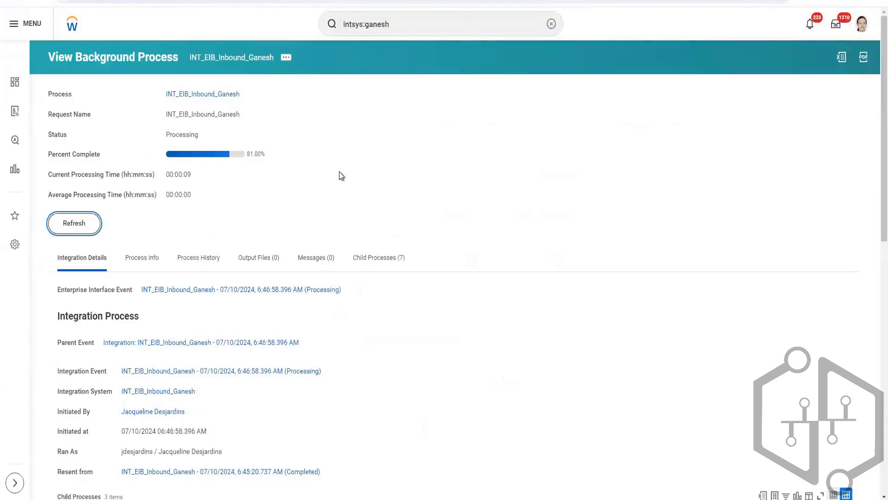
left_click(74, 225)
left_click(74, 224)
left_click(74, 230)
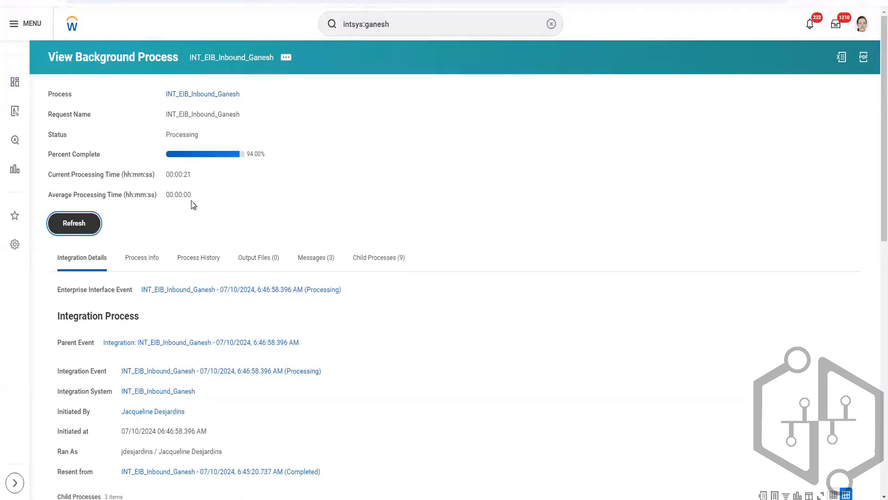
left_click(89, 229)
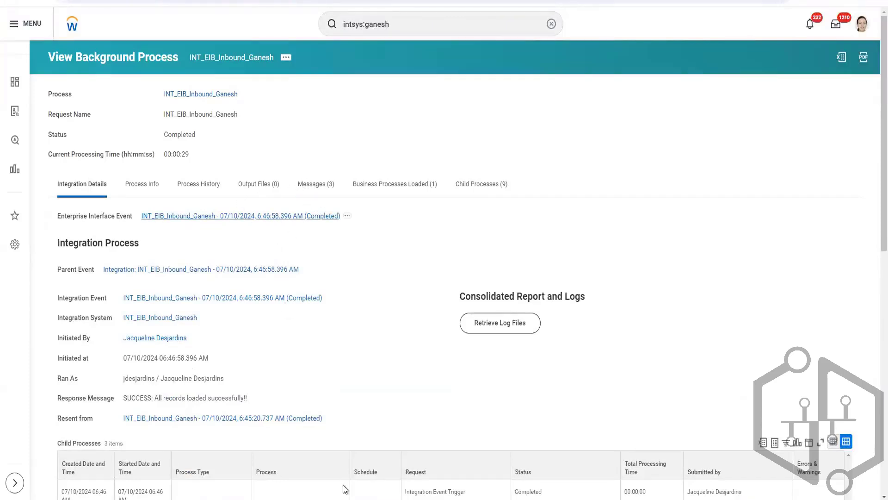
Switch to the Terminate Employee workbook in Excel and copy the employee ID from row 6.
mouse_move(332, 499)
left_click(233, 463)
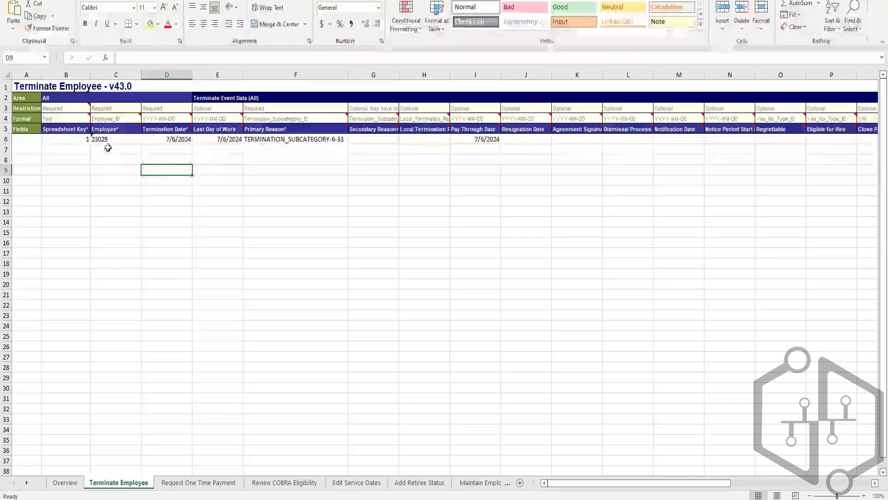
left_click(111, 141)
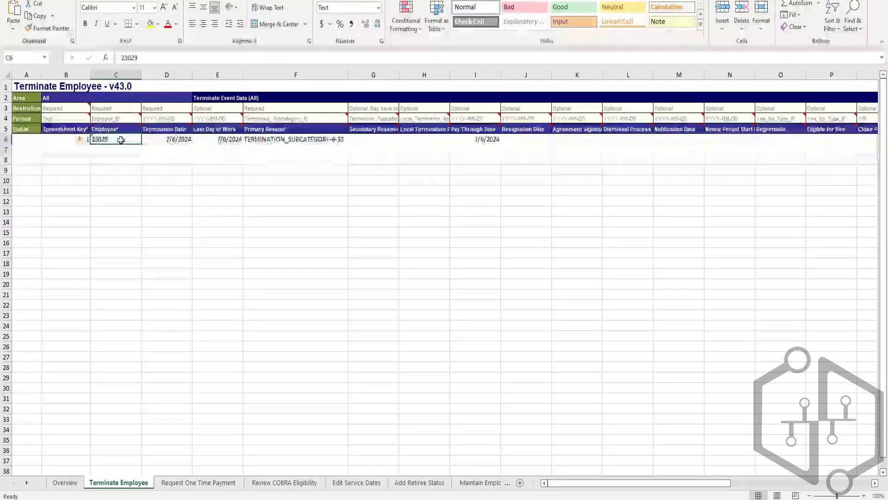
left_click_drag(140, 58, 117, 58)
key("ctrl+c")
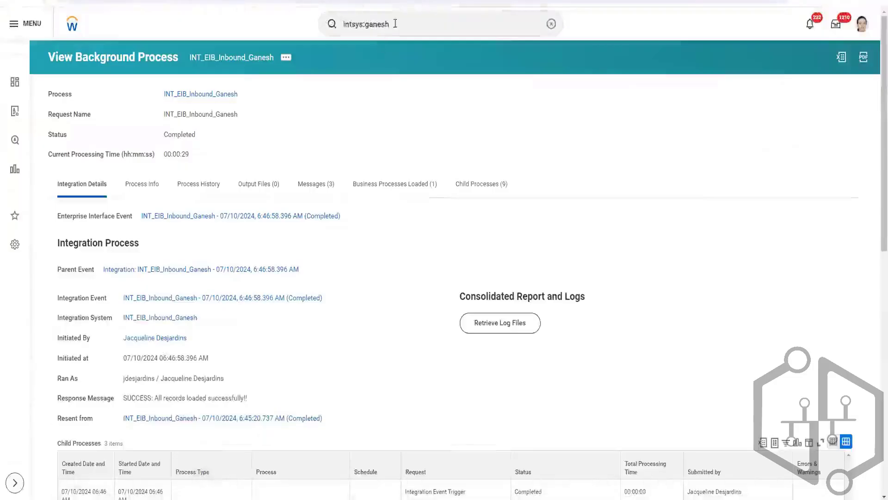
Switch back to Workday, search for the copied employee ID, and open the matching worker's profile.
left_click(409, 22)
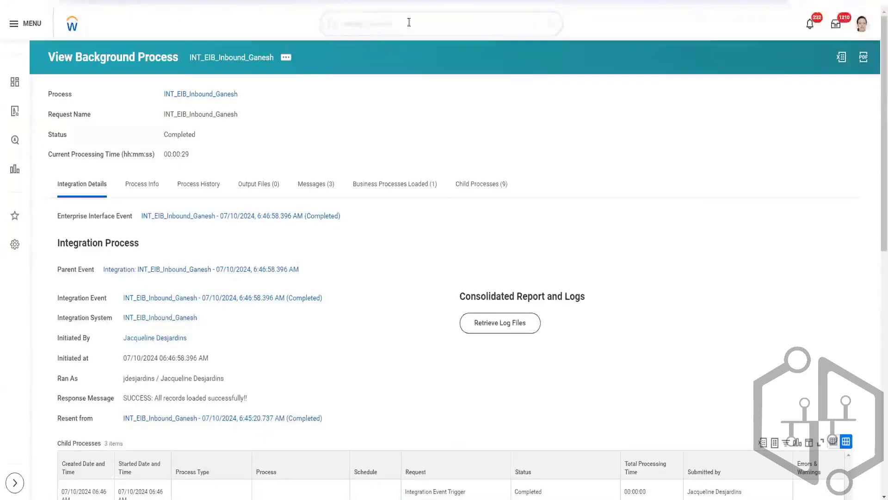
left_click_drag(409, 23, 323, 36)
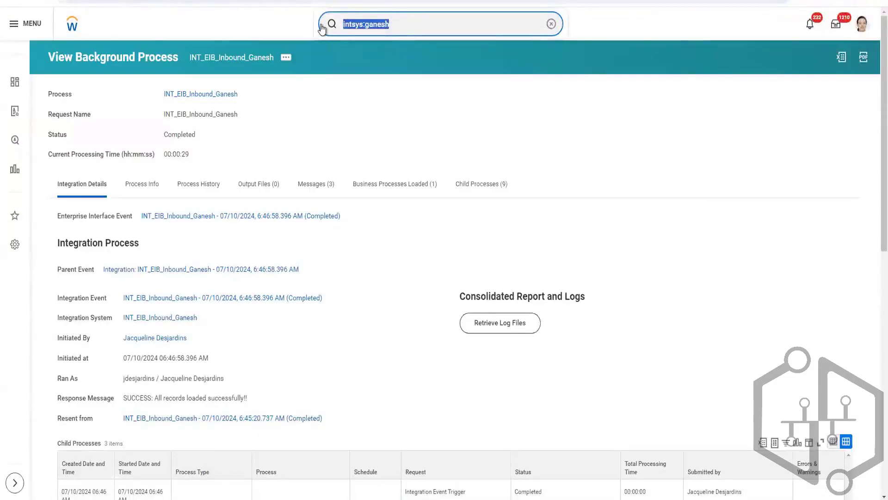
key("ctrl+v")
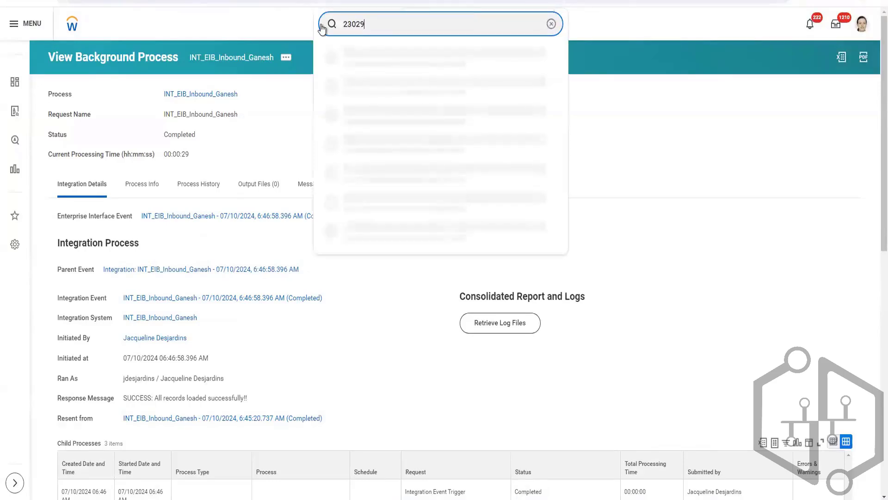
key("Return")
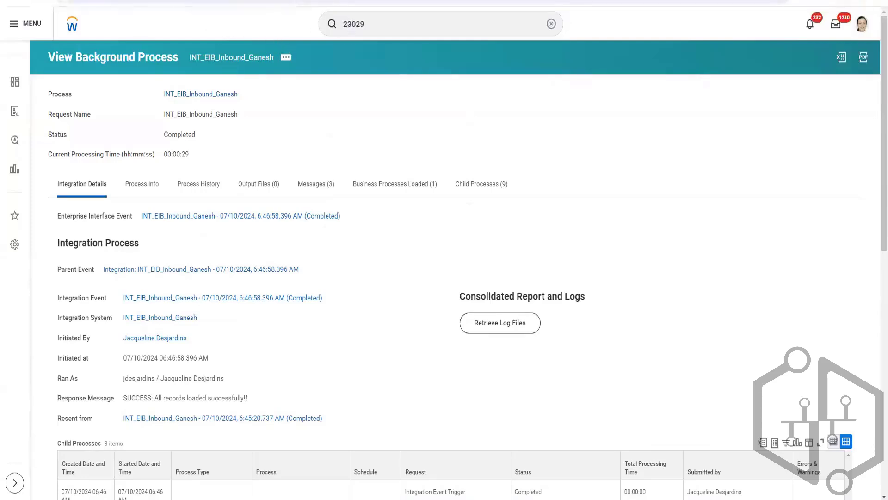
key("Return")
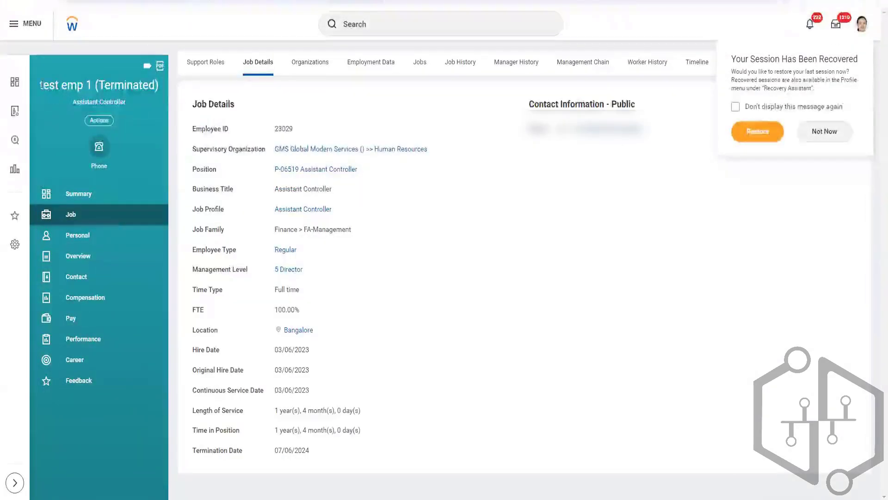
Check the worker's status in the profile header and examine the termination entry in Worker History.
left_click_drag(40, 83, 160, 85)
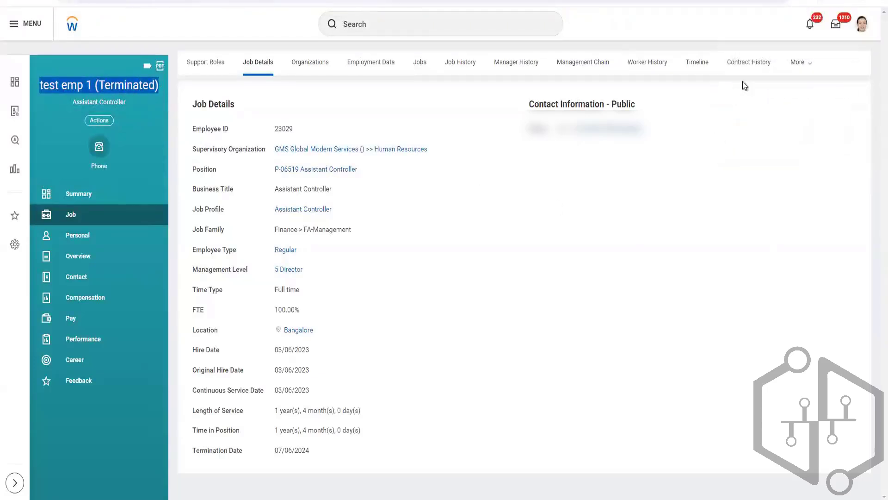
left_click(798, 62)
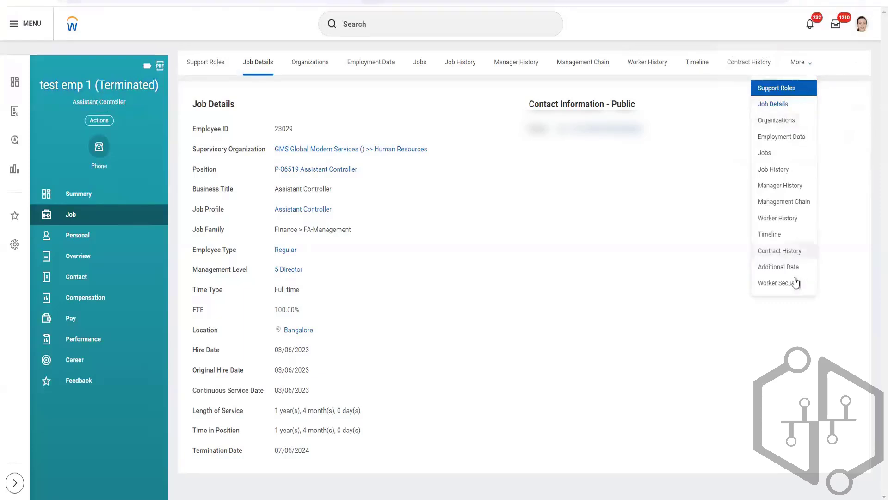
left_click(778, 218)
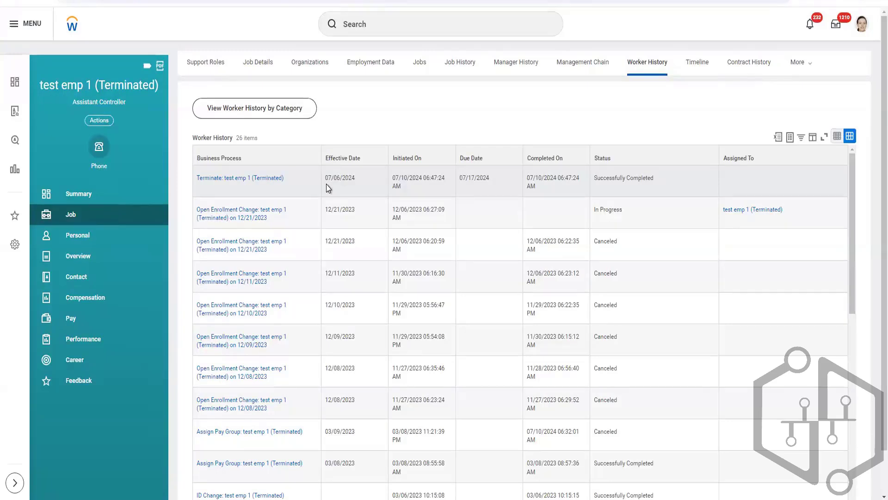
mouse_move(271, 250)
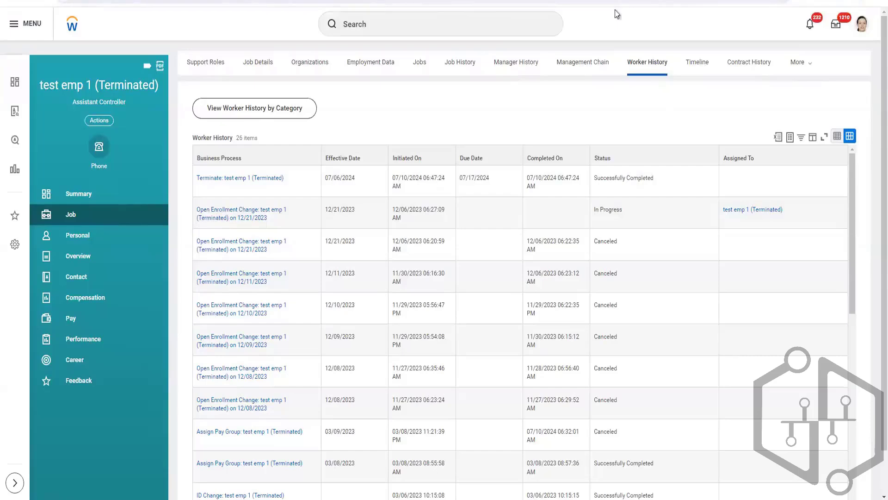
Return to the Terminate Employee workbook in Excel and inspect the Primary Reason column's format cell.
mouse_move(329, 499)
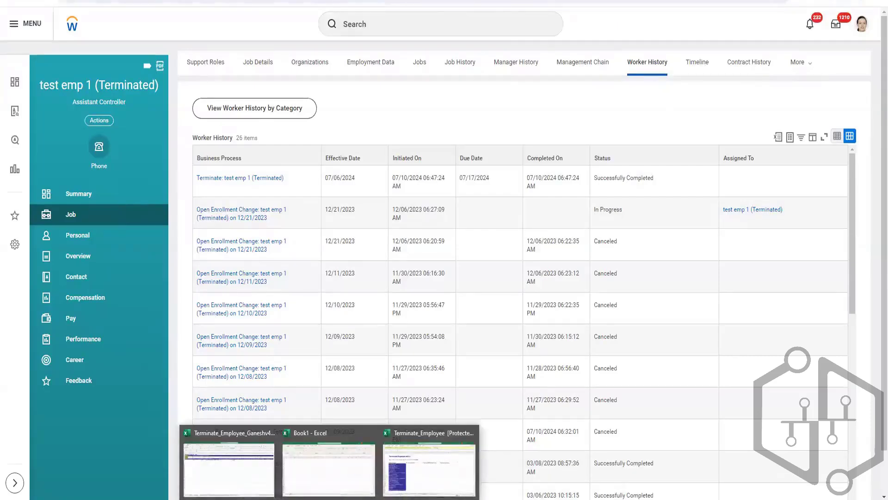
mouse_move(424, 479)
left_click(262, 473)
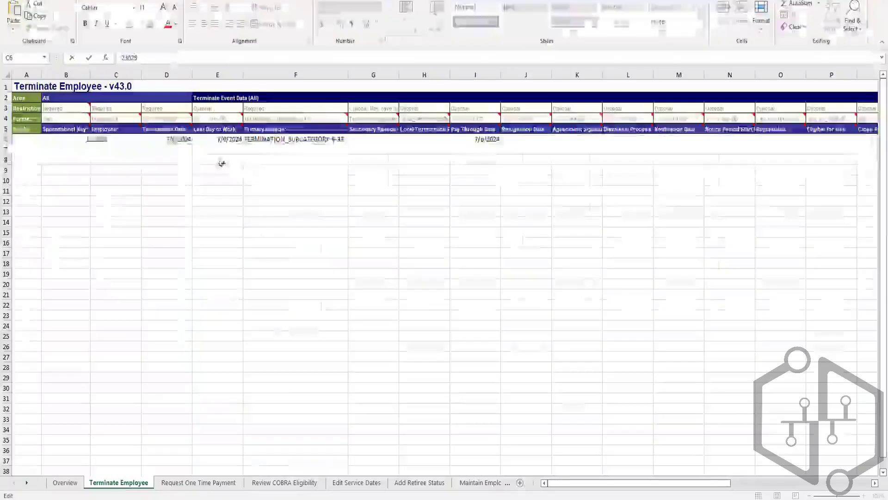
left_click(153, 158)
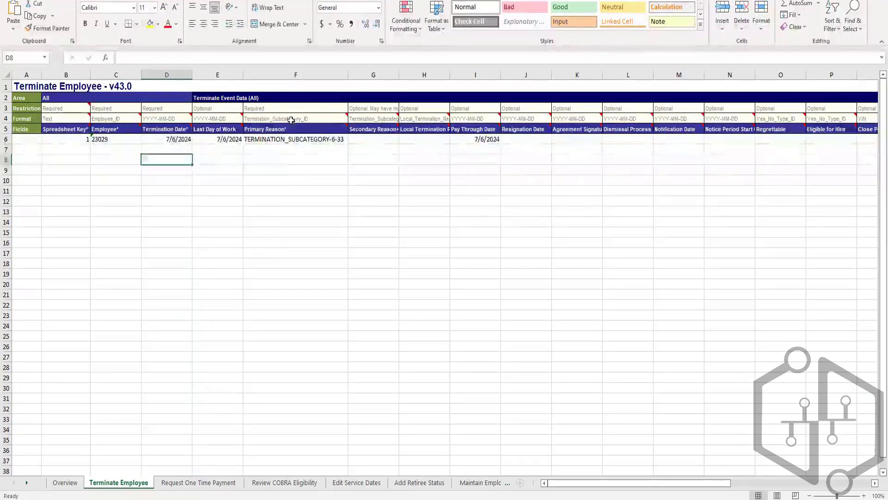
left_click(324, 119)
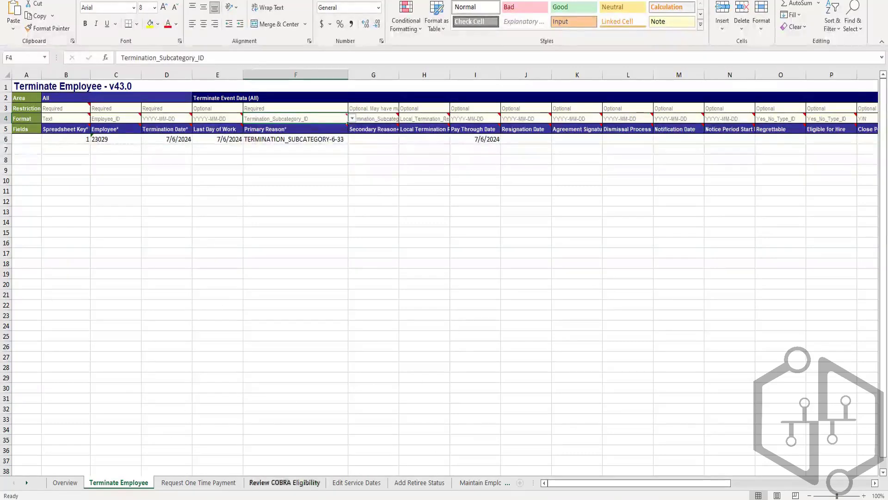
mouse_move(261, 499)
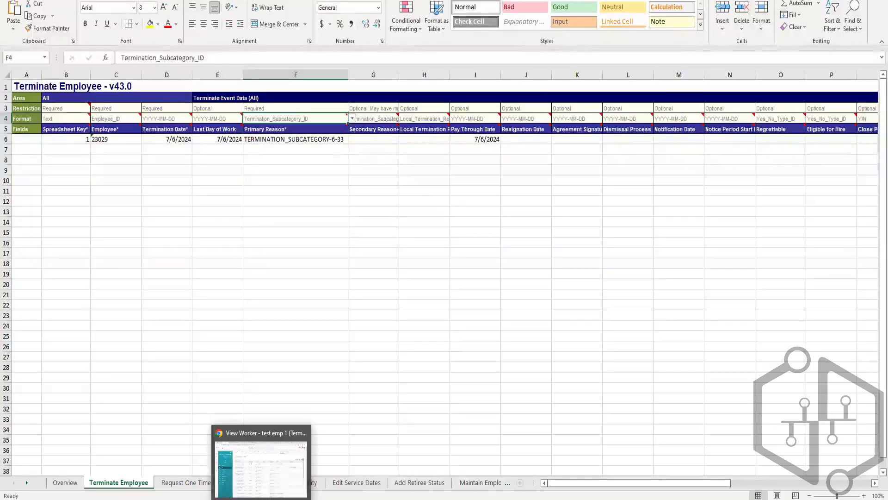